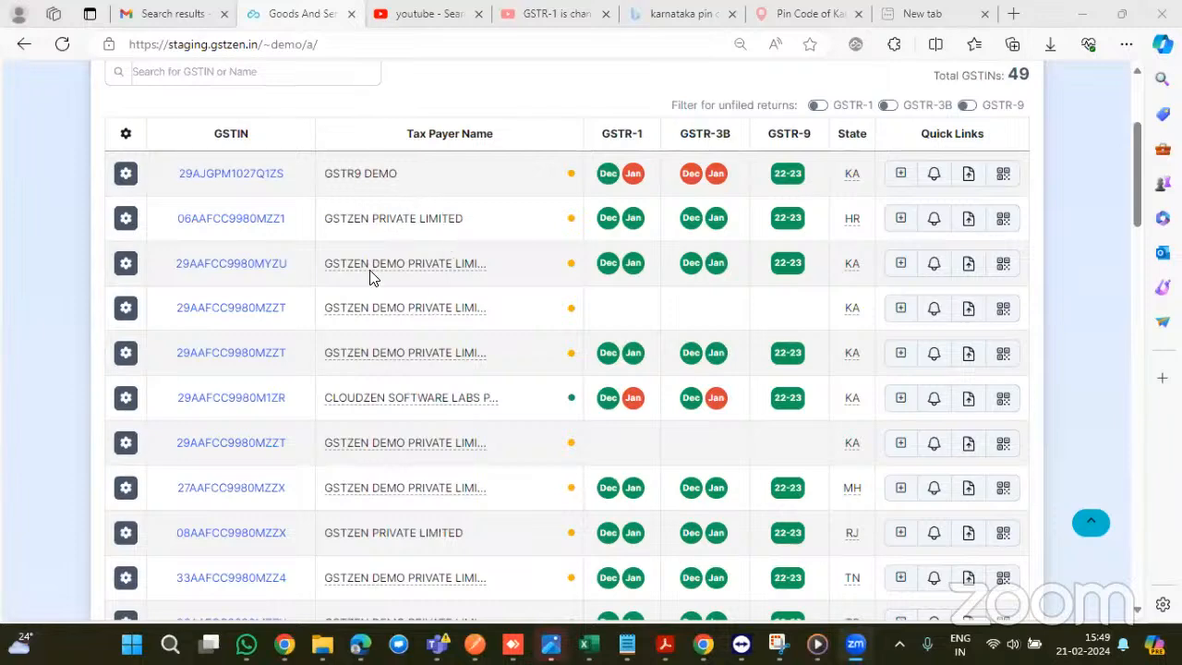
pyautogui.scroll(-1, 368, 286)
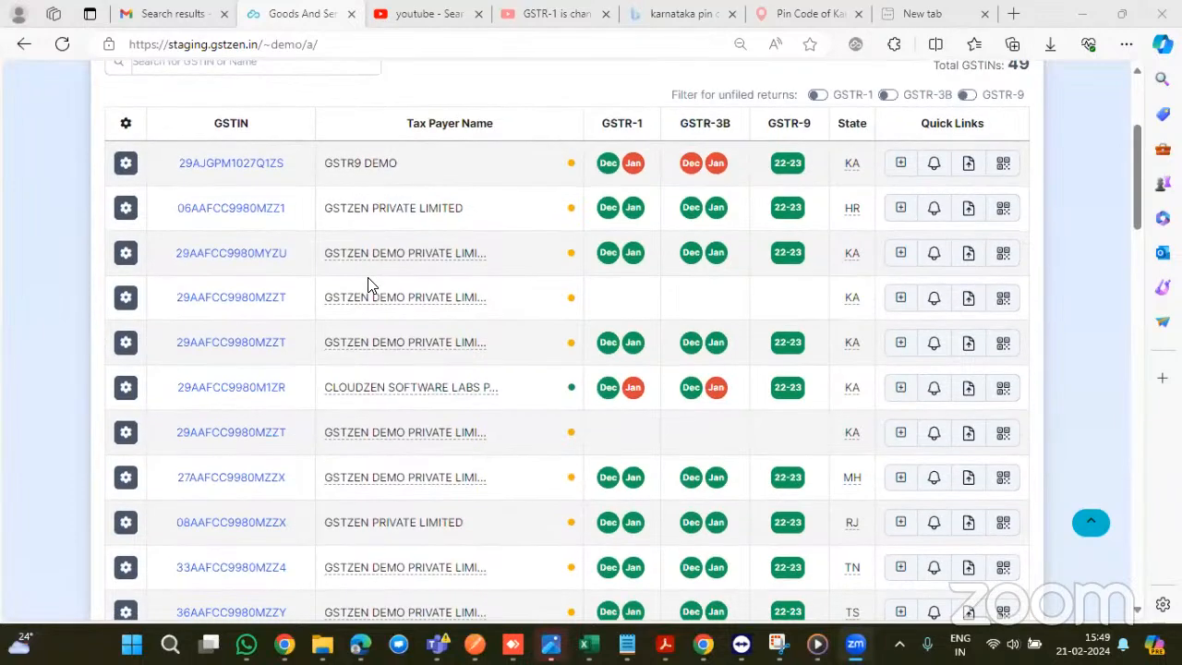
pyautogui.scroll(-1, 368, 286)
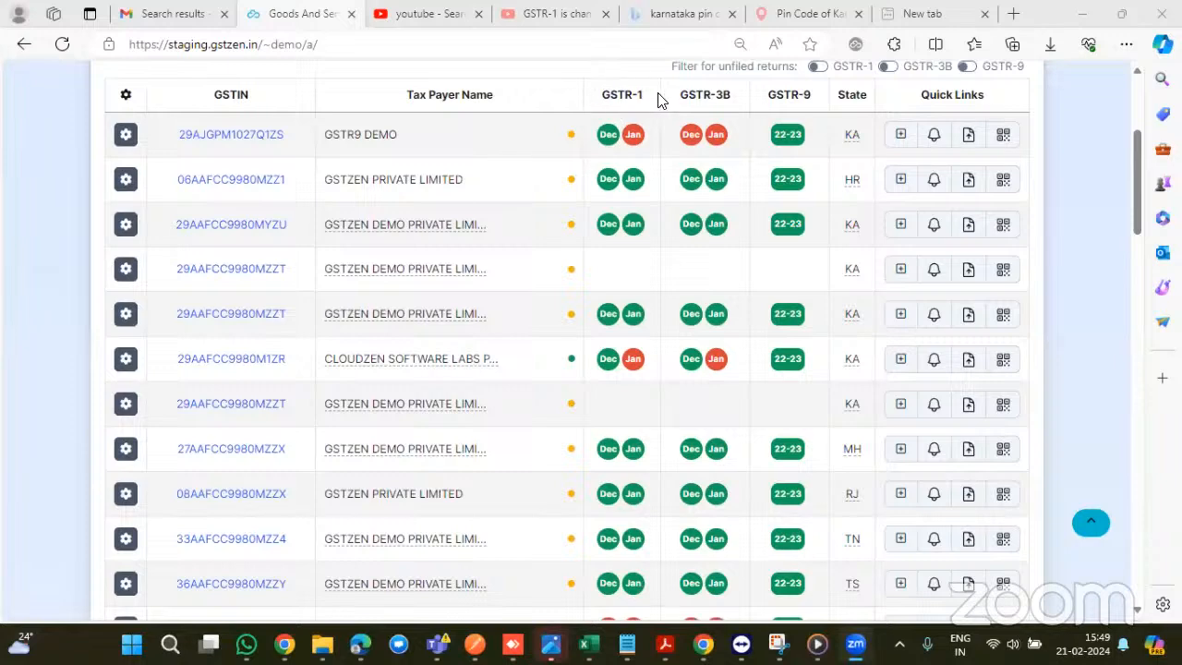
pyautogui.scroll(2, 842, 90)
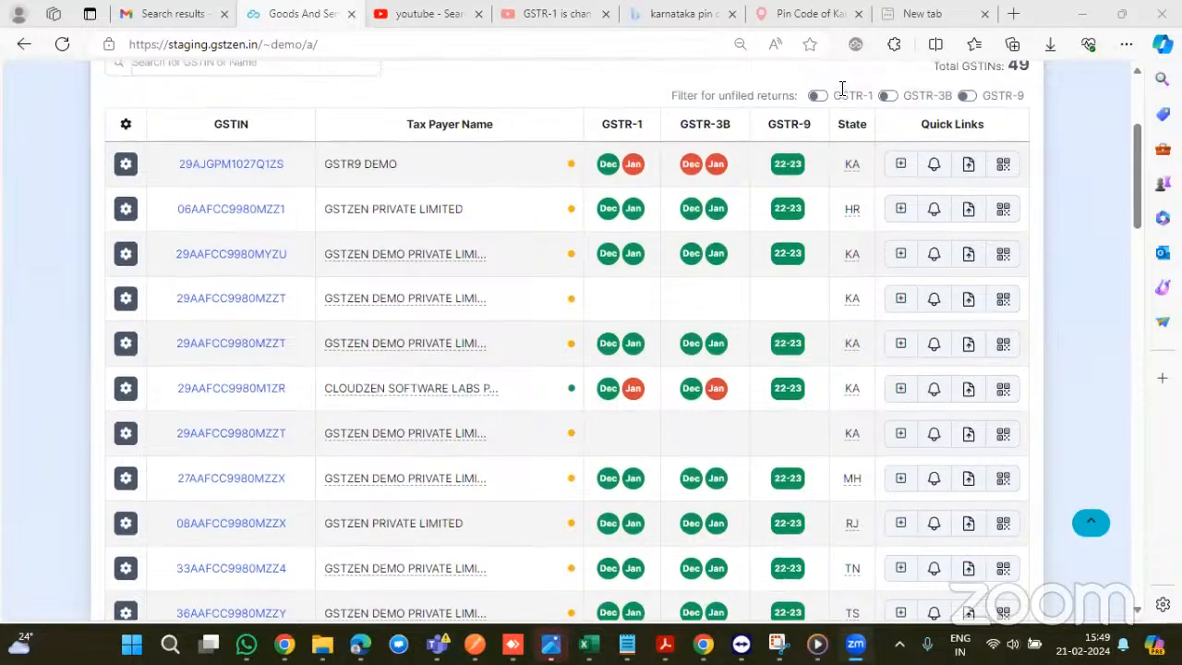
pyautogui.scroll(-1, 674, 341)
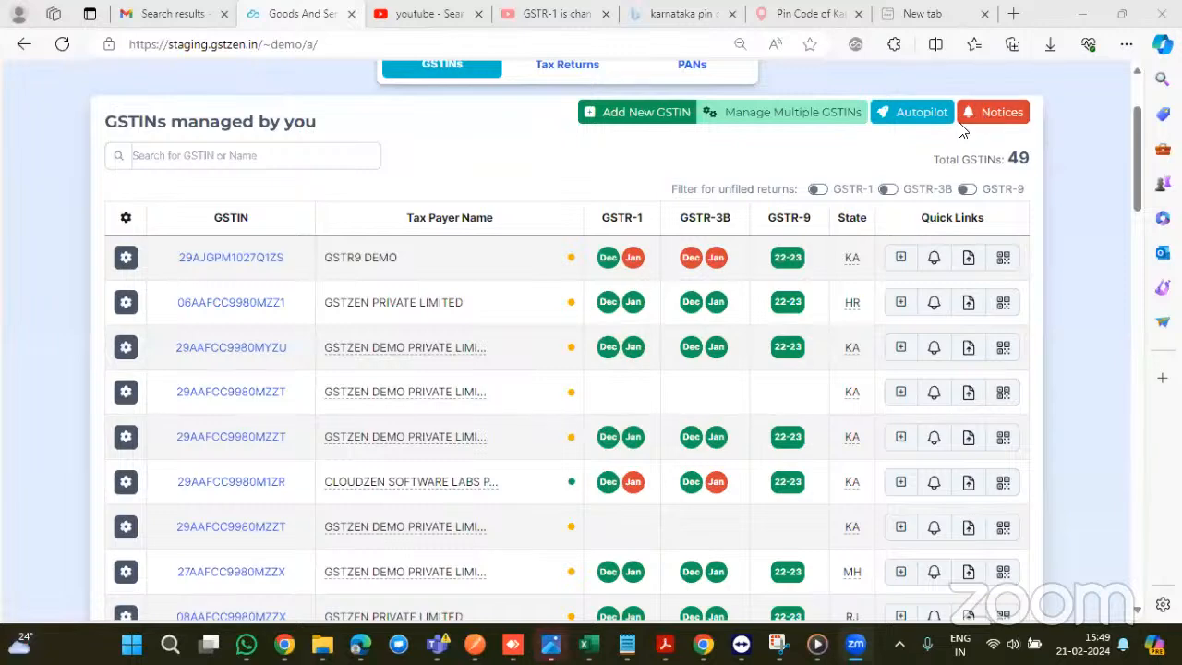
pyautogui.scroll(-1, 729, 215)
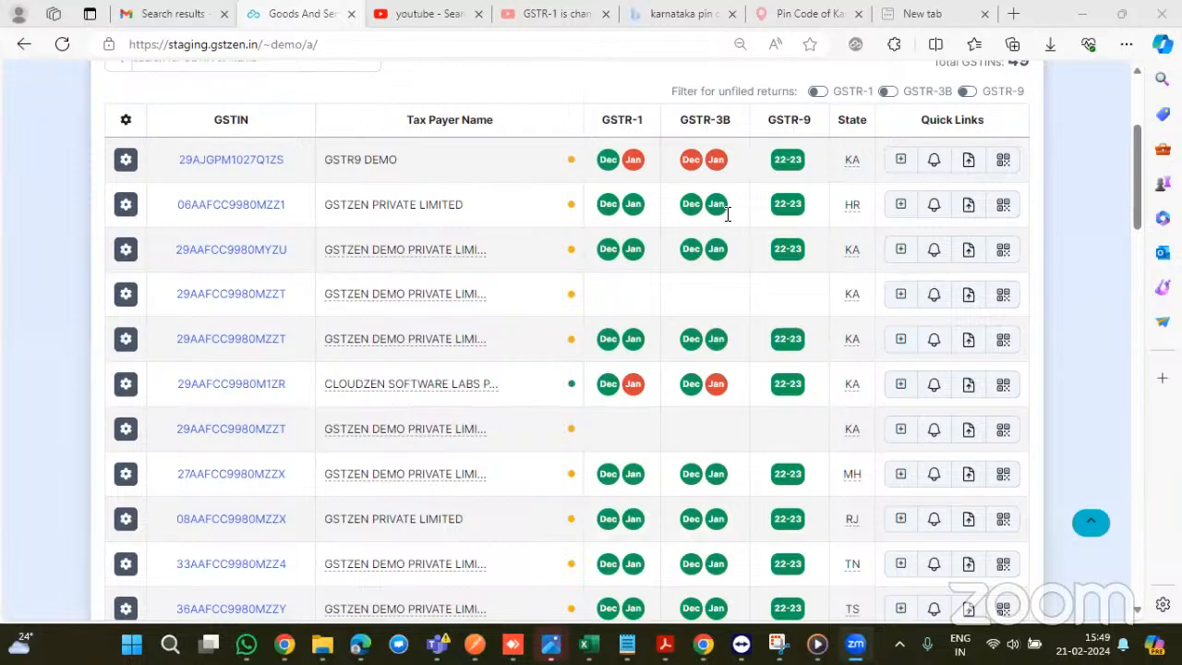
pyautogui.scroll(1, 728, 214)
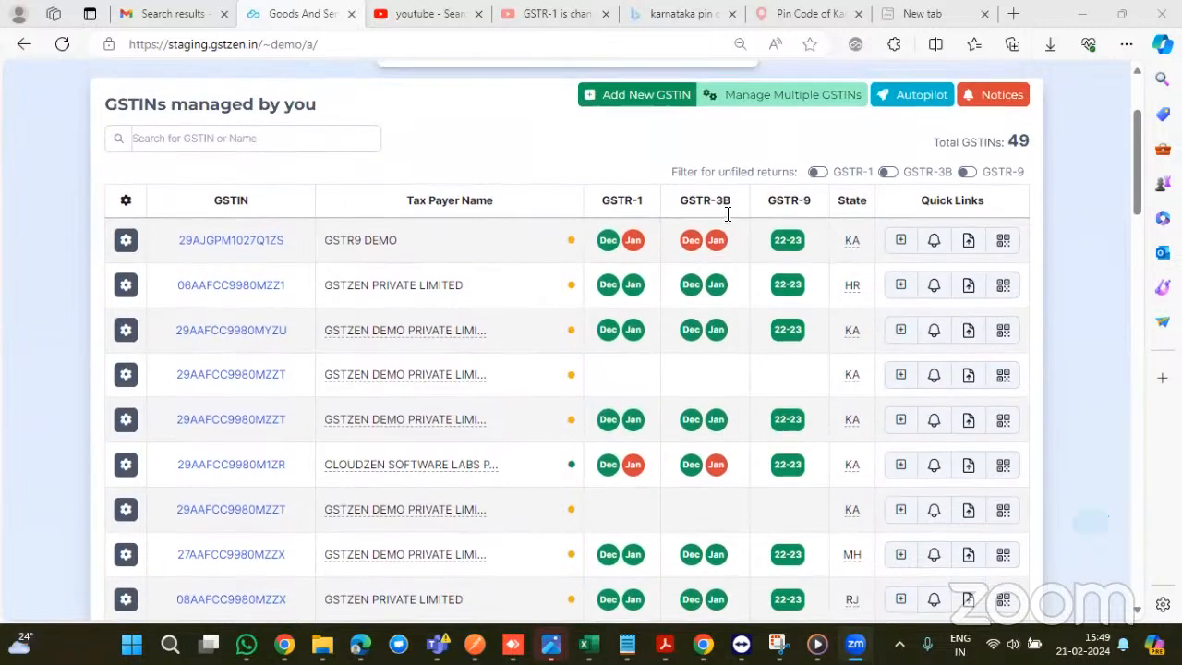
pyautogui.rightClick(894, 104)
# - Open the Autopilot page in a new tab and look over its dashboard
pyautogui.click(942, 110)
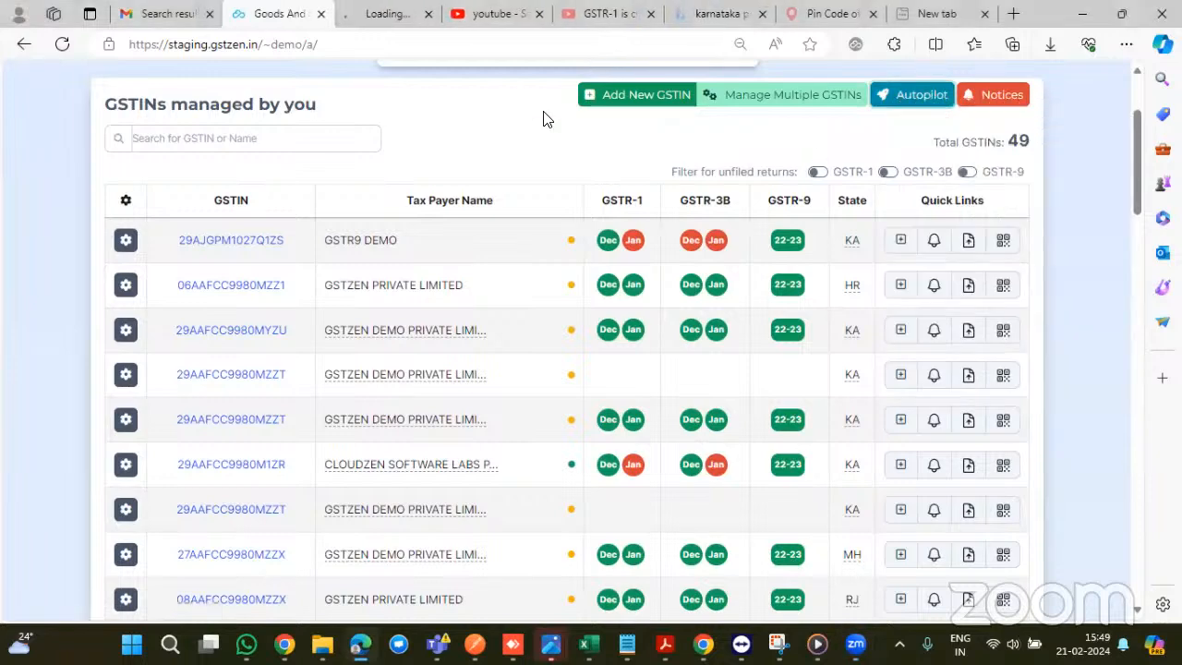
pyautogui.click(397, 13)
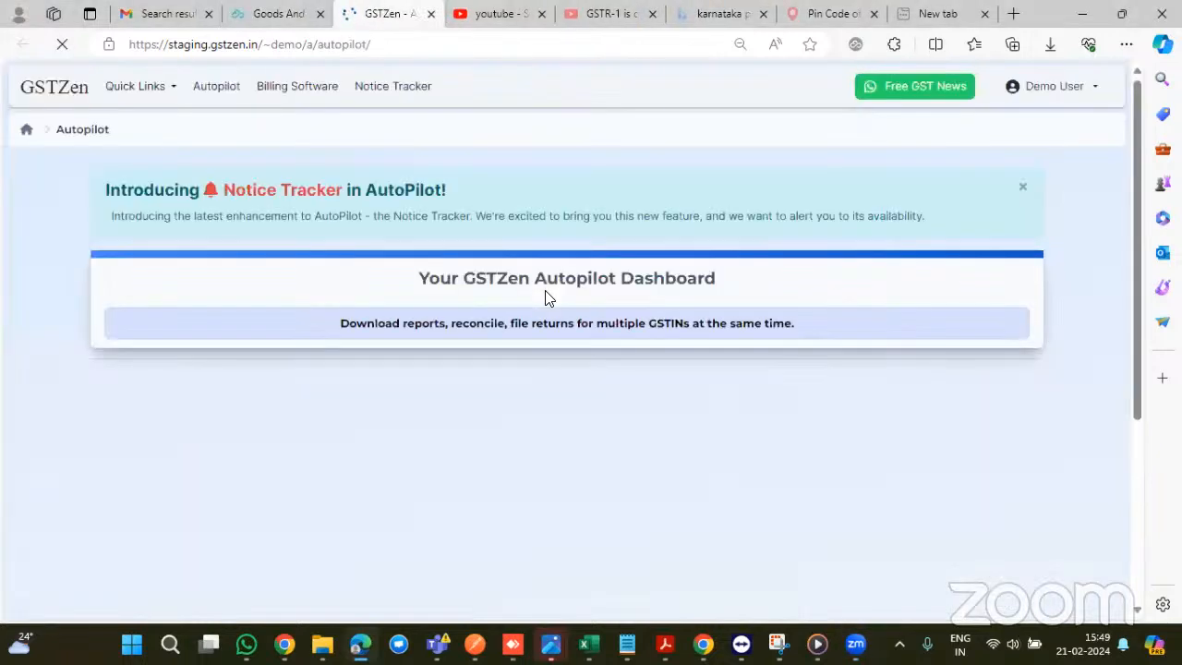
pyautogui.scroll(-3, 545, 297)
pyautogui.scroll(-6, 545, 297)
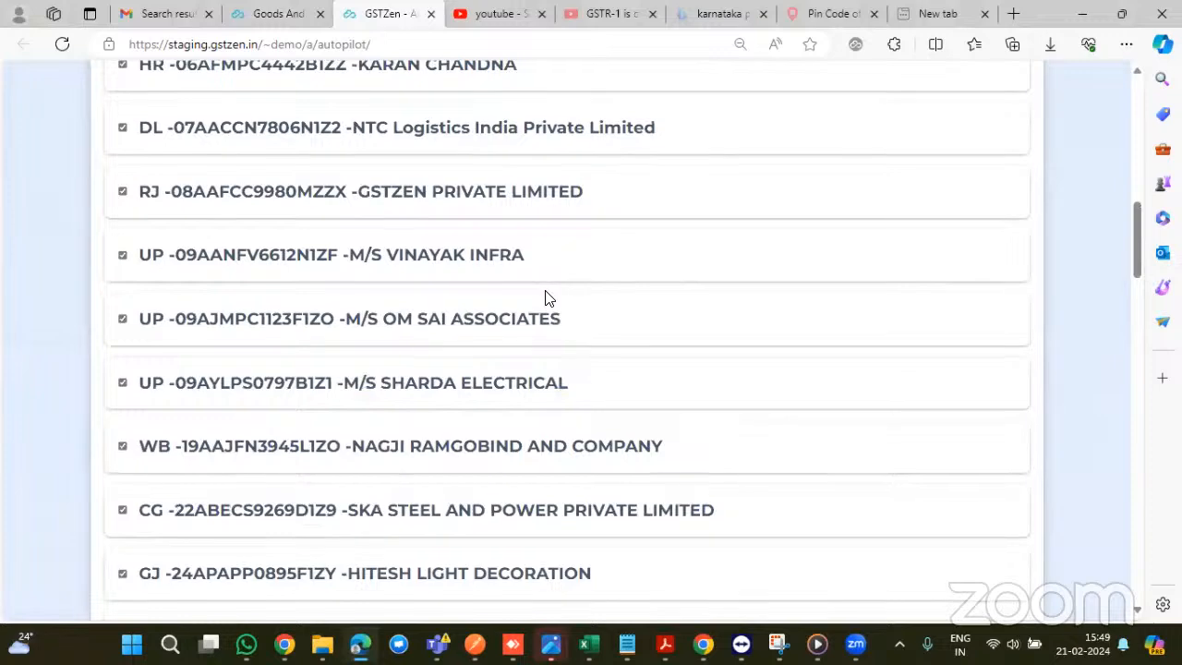
pyautogui.scroll(1, 545, 297)
pyautogui.scroll(8, 545, 297)
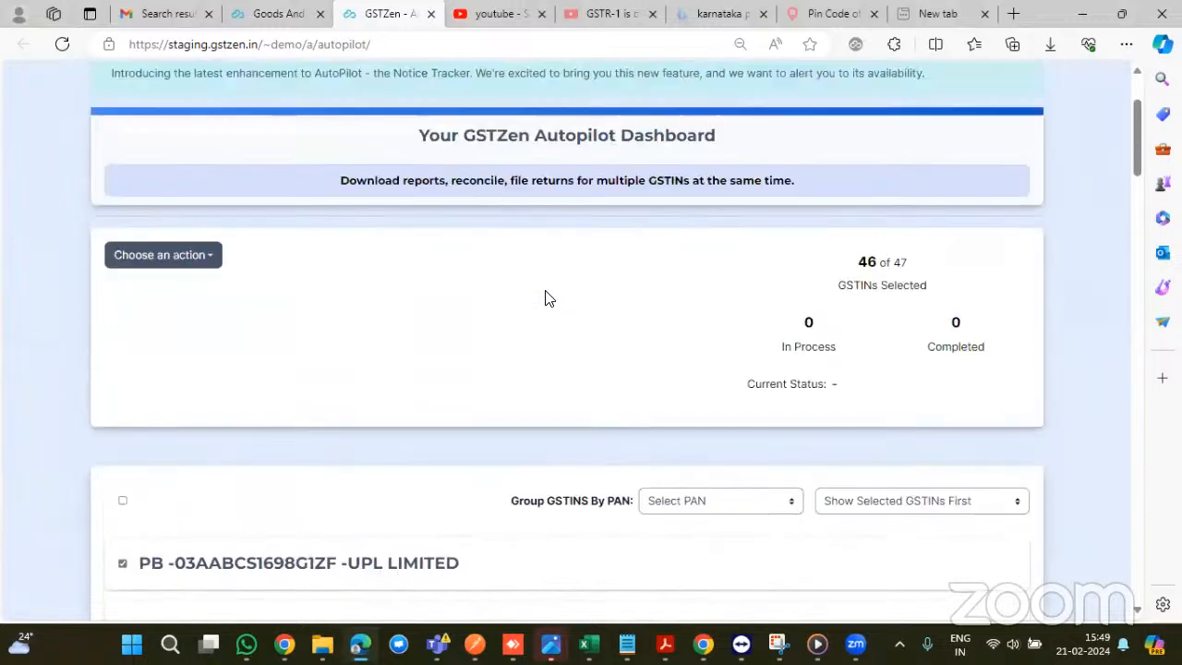
pyautogui.scroll(-2, 545, 298)
pyautogui.scroll(2, 545, 298)
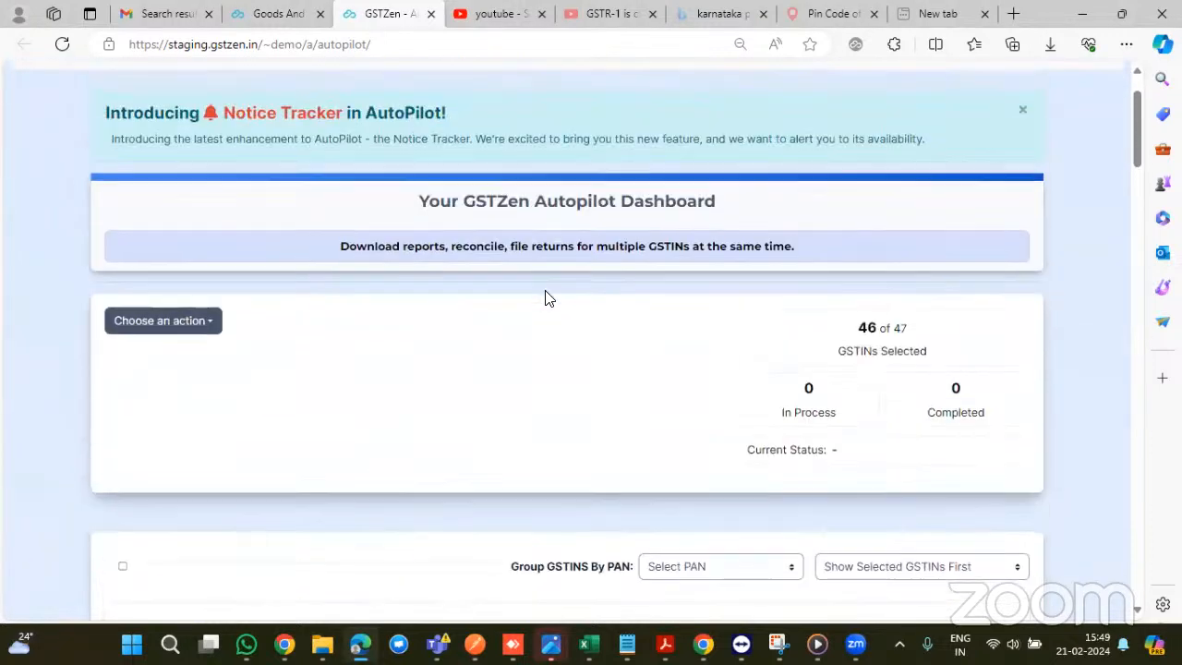
# - Start a Download data from Govt. Portal, Login with OTP, Full Year GSTR-2B run for FY 2023-24
pyautogui.click(195, 330)
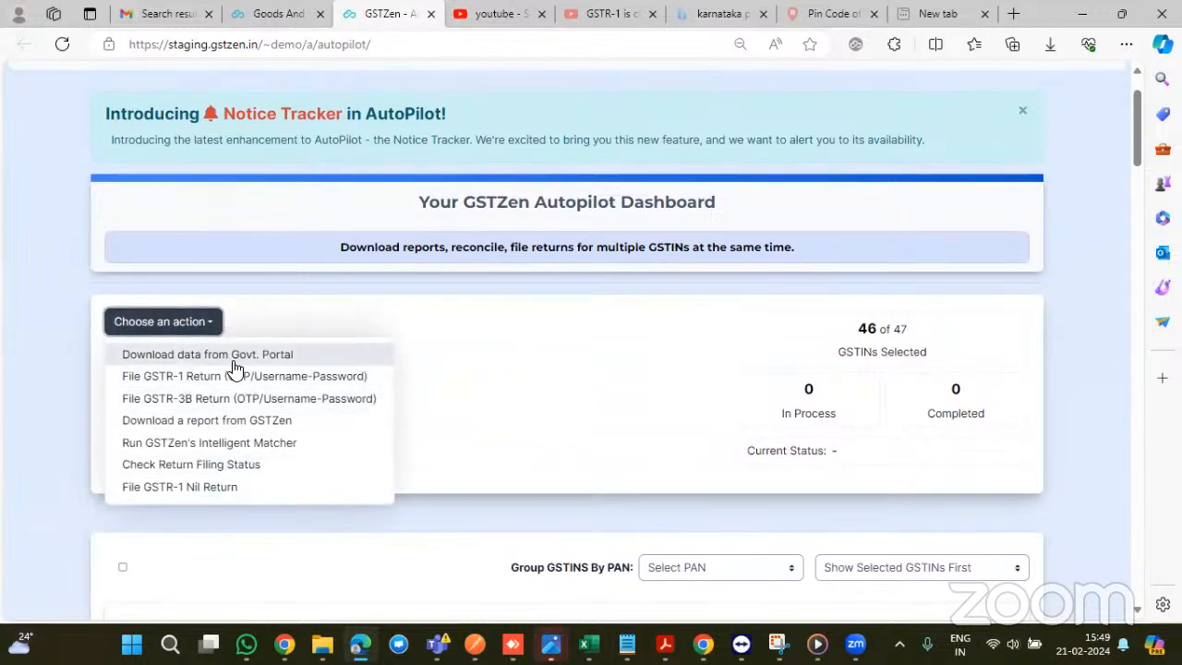
pyautogui.click(234, 358)
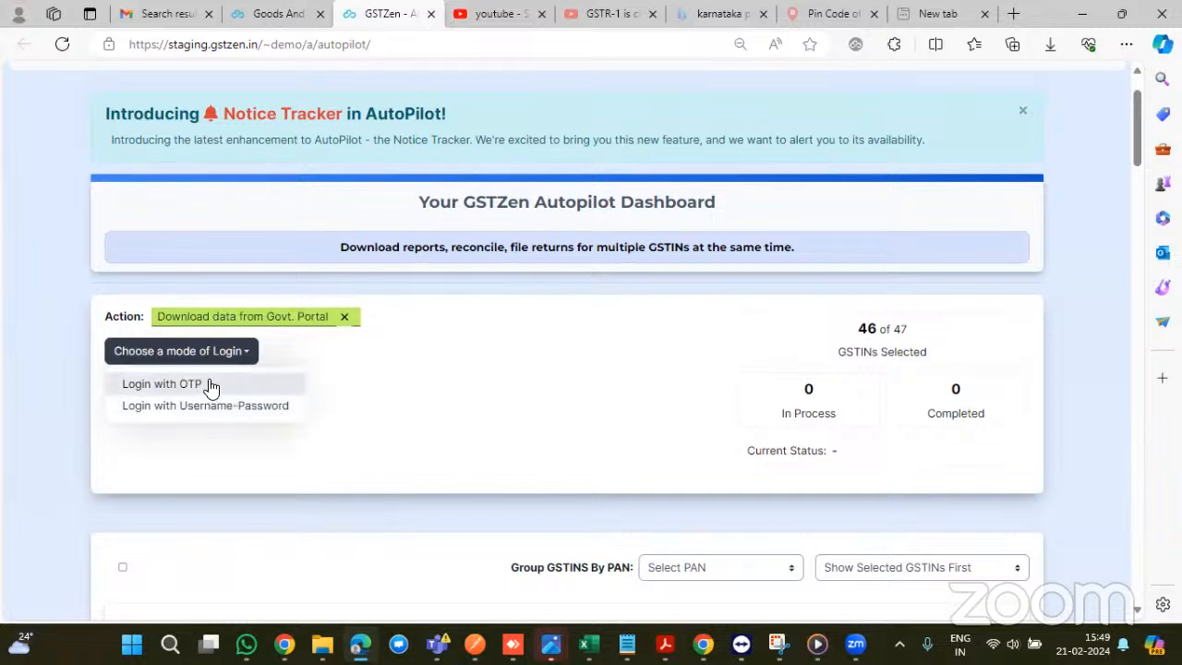
pyautogui.click(212, 384)
pyautogui.scroll(-1, 277, 434)
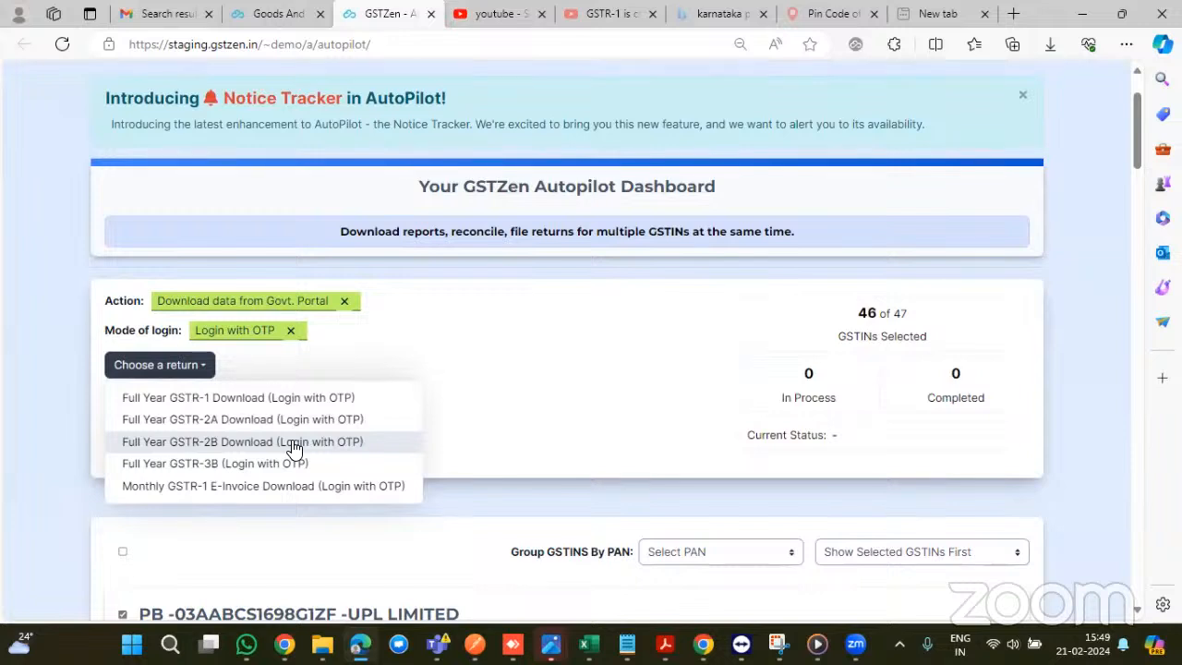
pyautogui.click(293, 445)
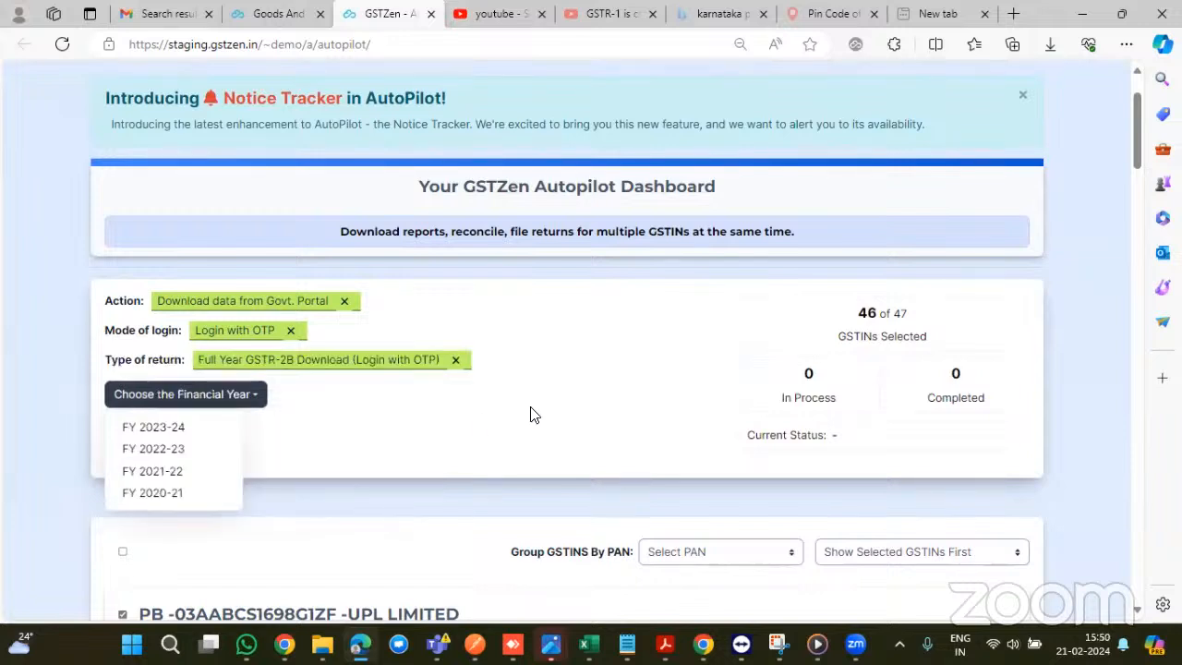
pyautogui.click(177, 428)
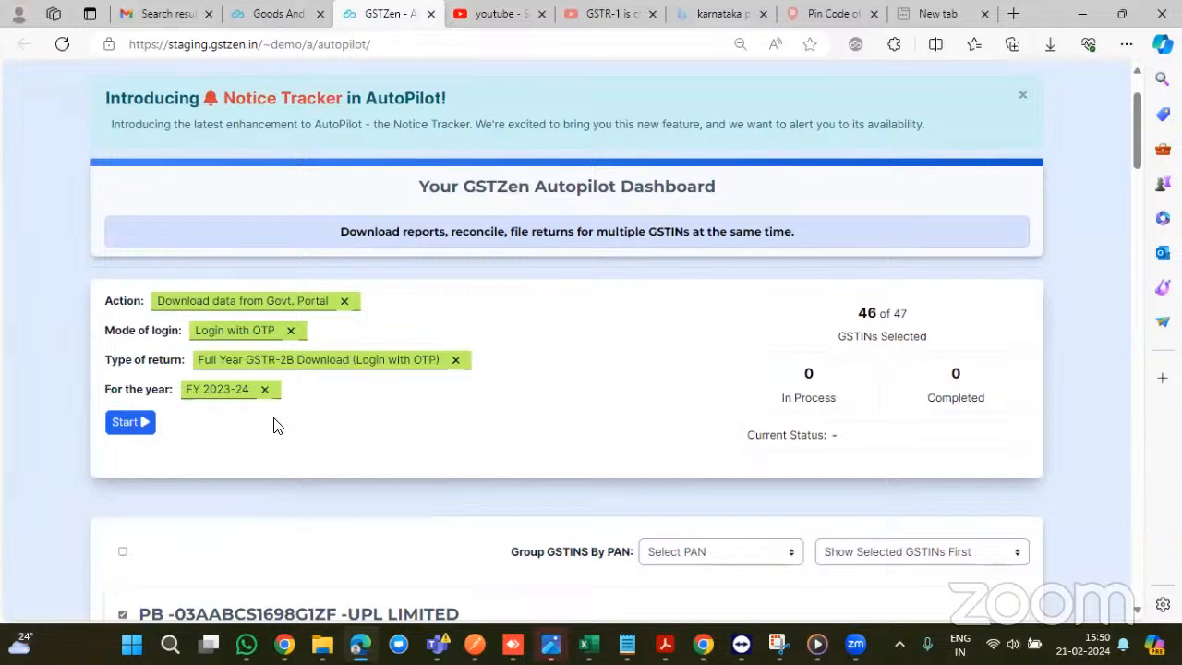
pyautogui.click(126, 422)
pyautogui.scroll(-4, 599, 357)
pyautogui.scroll(-12, 599, 357)
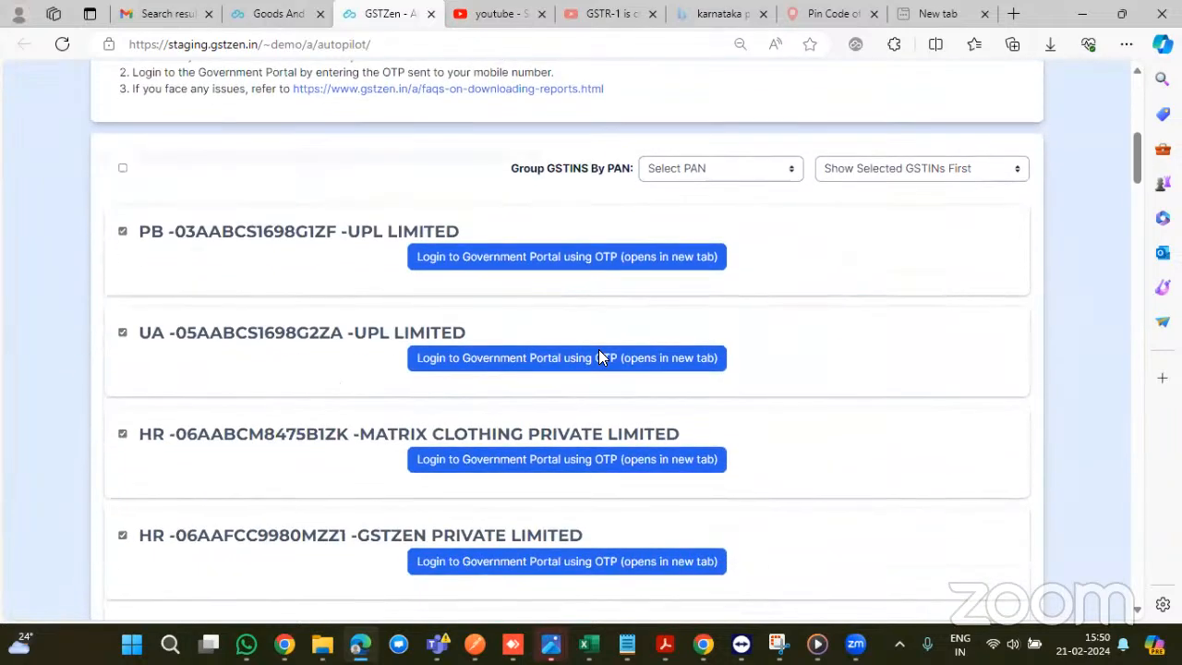
pyautogui.scroll(-15, 605, 319)
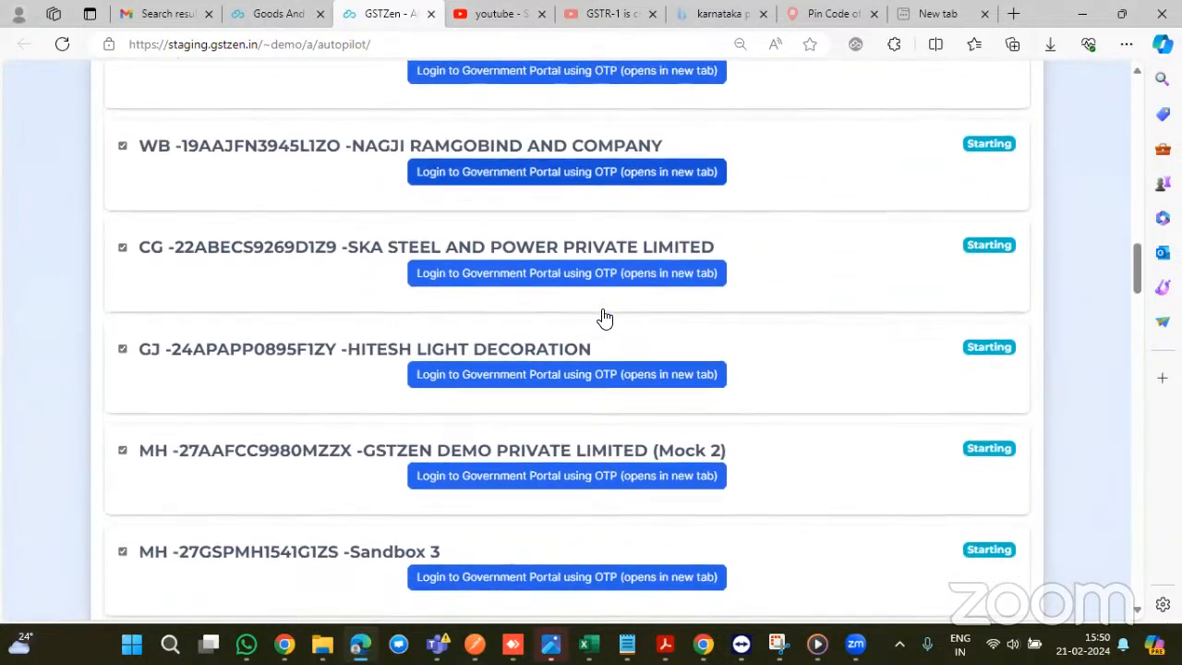
pyautogui.scroll(-10, 605, 318)
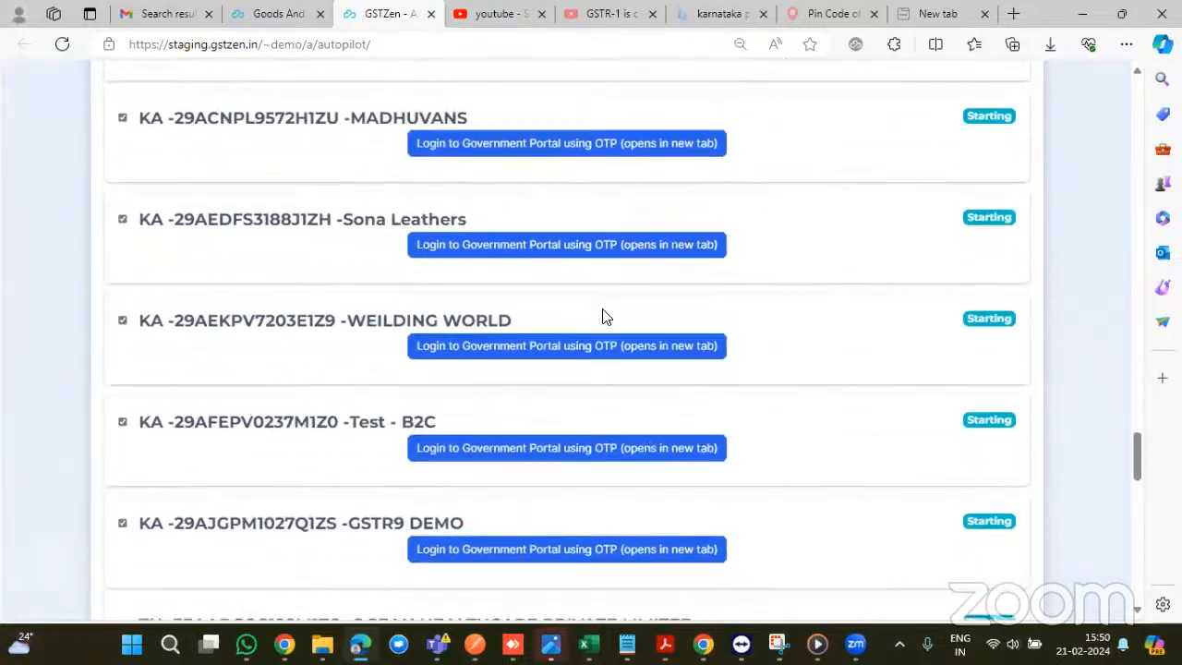
pyautogui.scroll(11, 605, 318)
pyautogui.scroll(15, 605, 318)
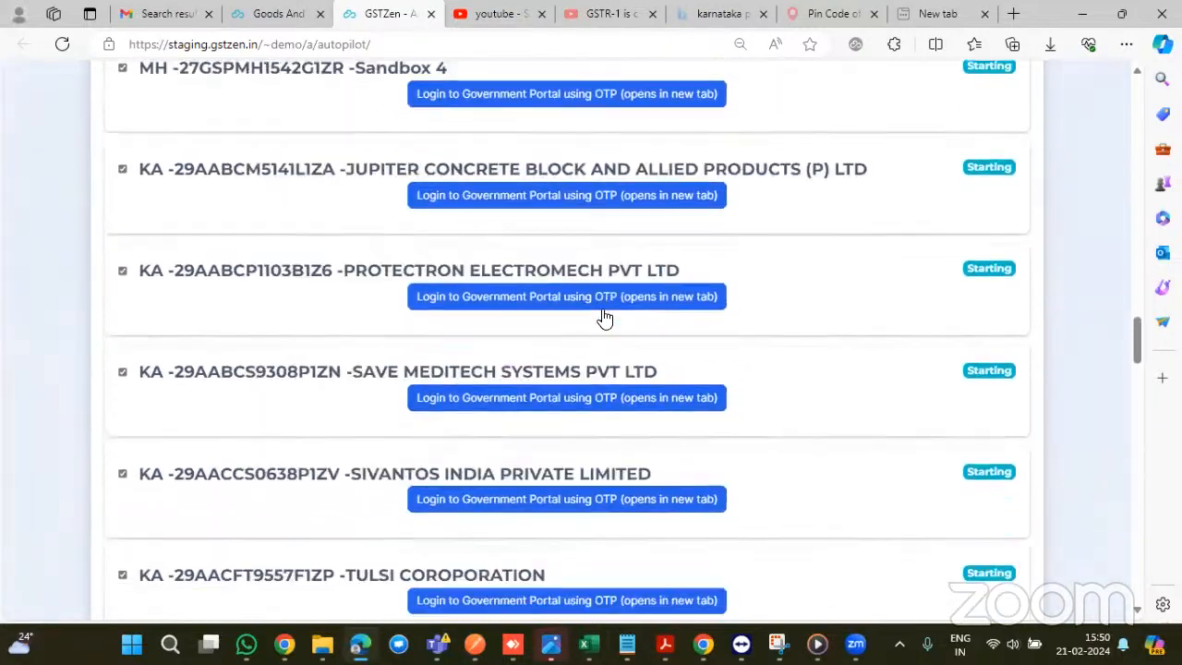
pyautogui.scroll(15, 605, 318)
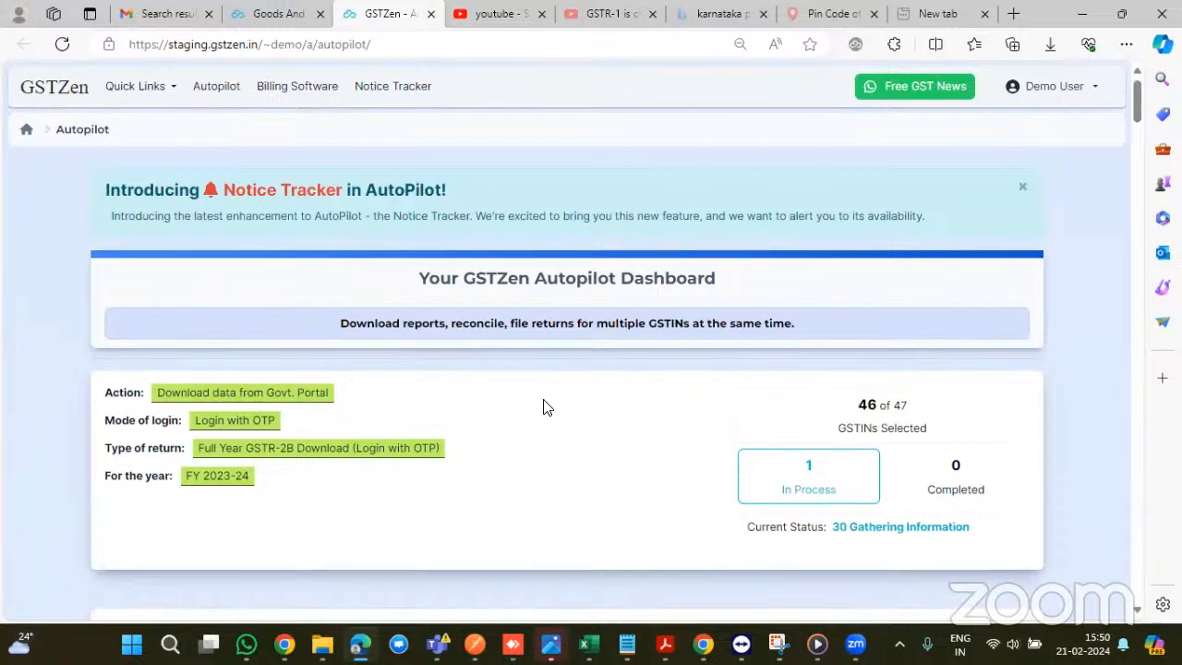
pyautogui.scroll(-1, 545, 406)
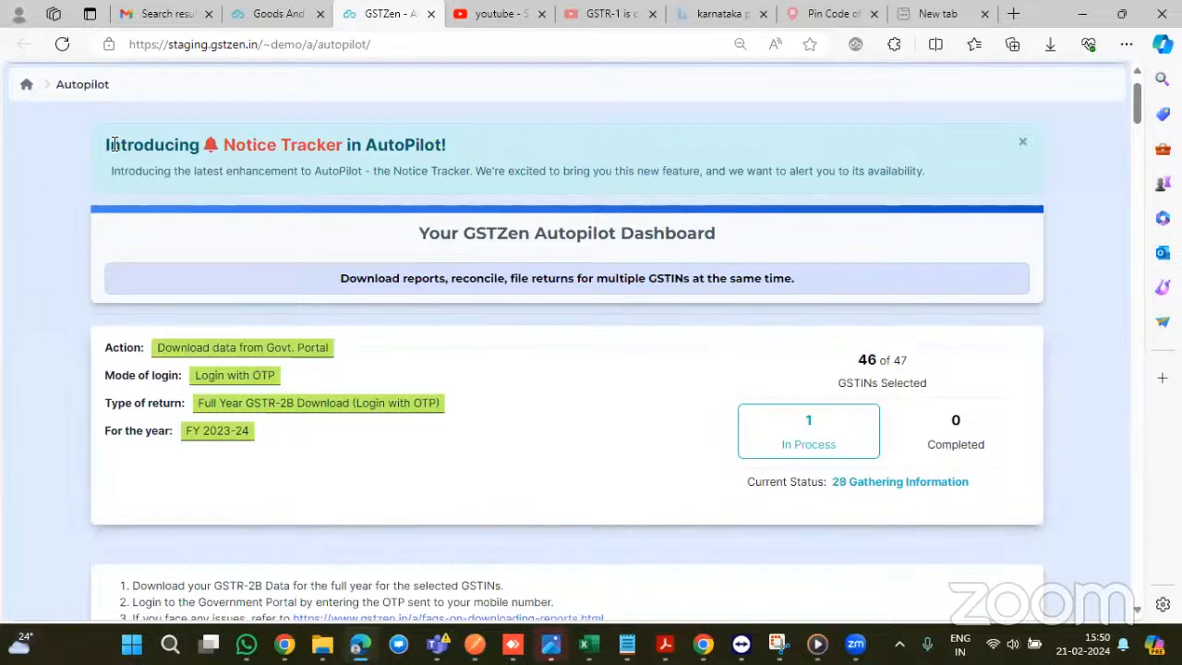
pyautogui.scroll(1, 102, 138)
pyautogui.scroll(-1, 95, 104)
# - Reload Autopilot and choose File GSTR-1, Login with OTP, Calculate GSTR-1 Summary for Jan-2024
pyautogui.click(62, 44)
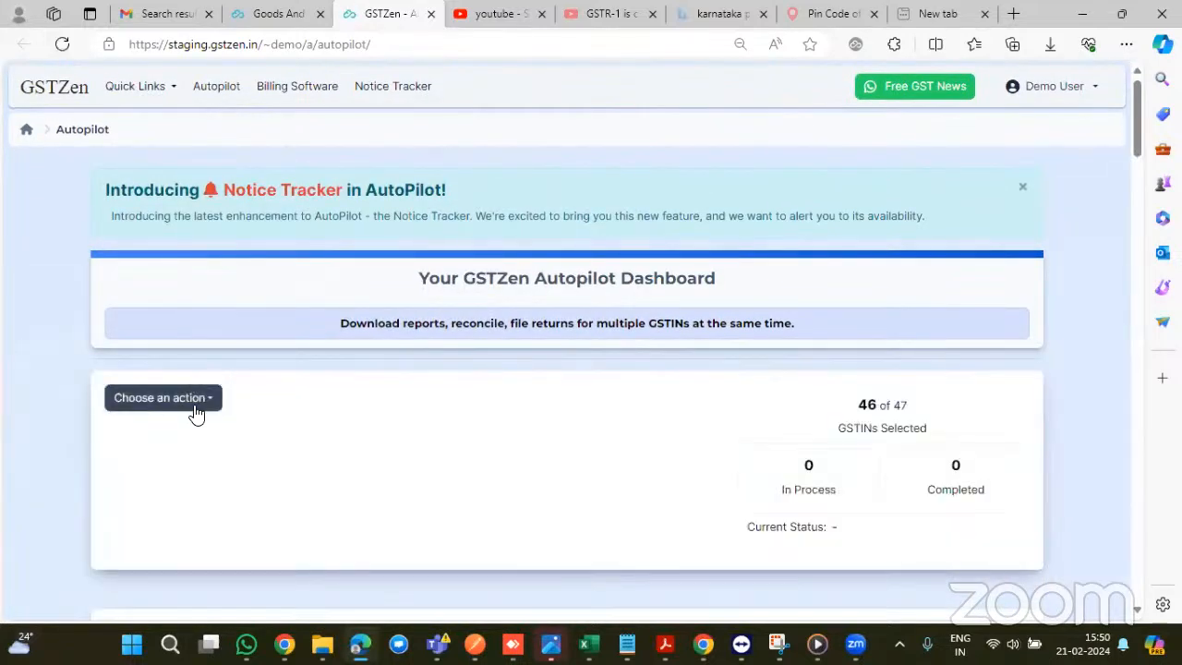
pyautogui.click(194, 411)
pyautogui.scroll(-1, 265, 454)
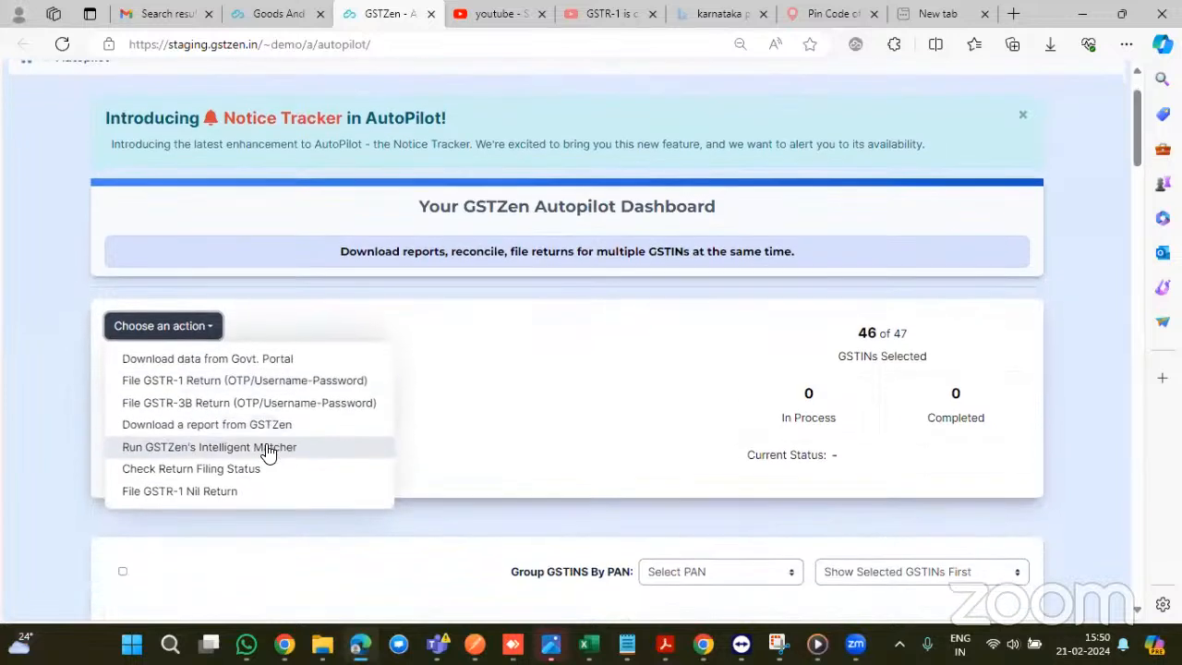
pyautogui.click(225, 388)
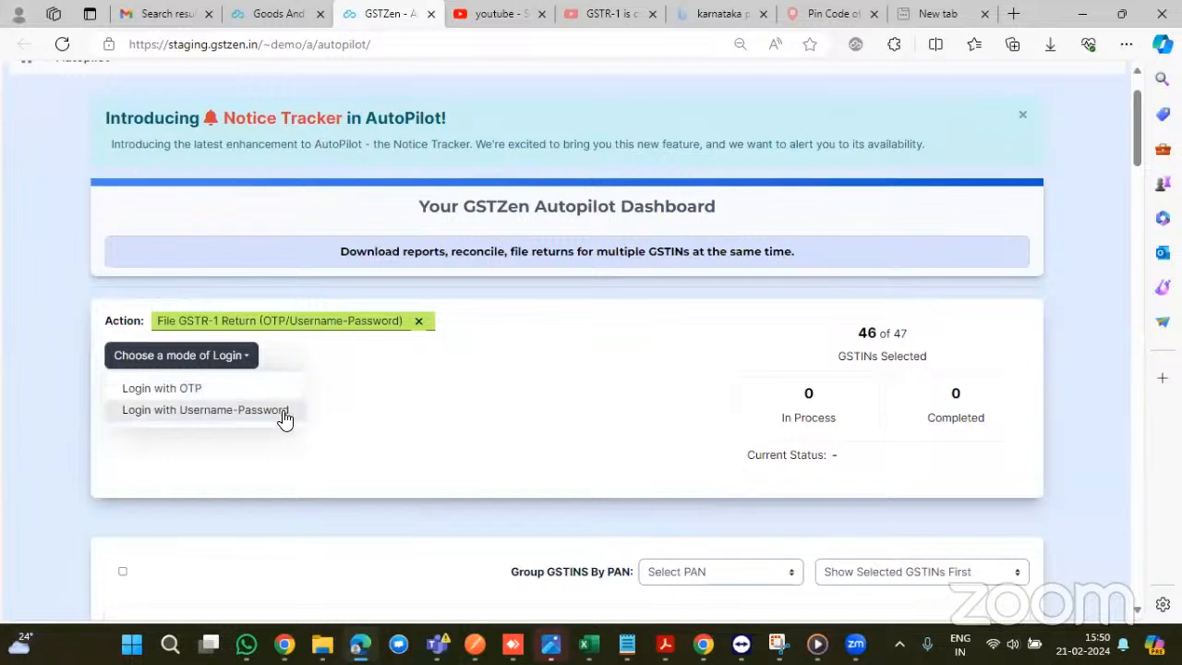
pyautogui.click(235, 395)
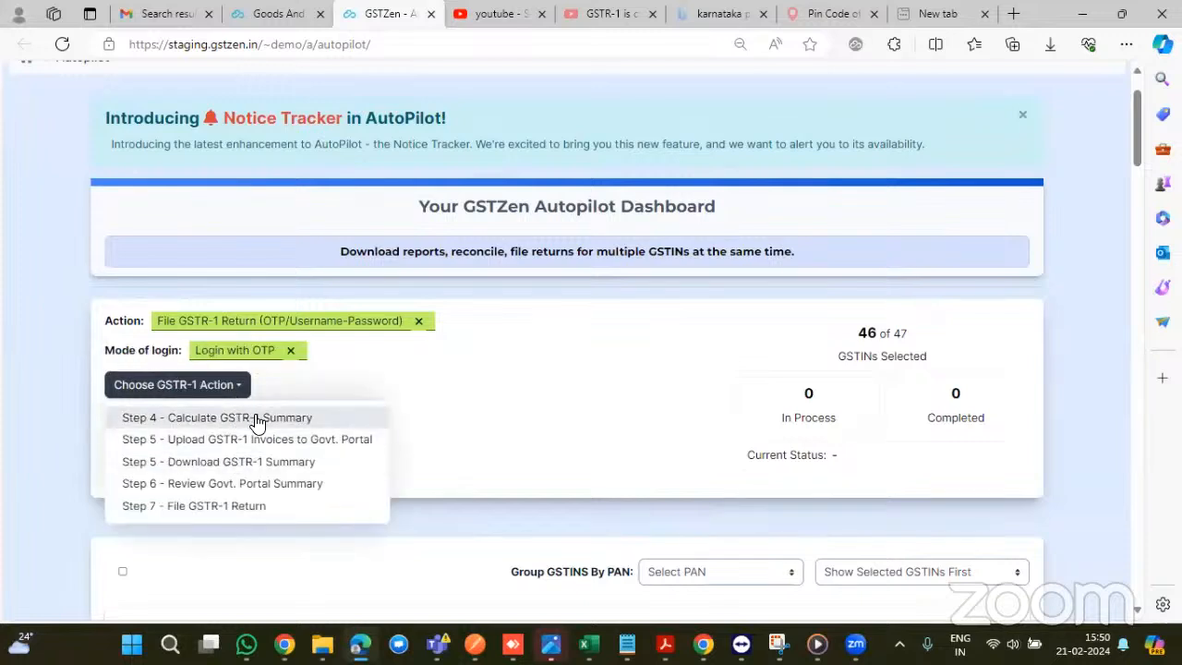
pyautogui.click(257, 419)
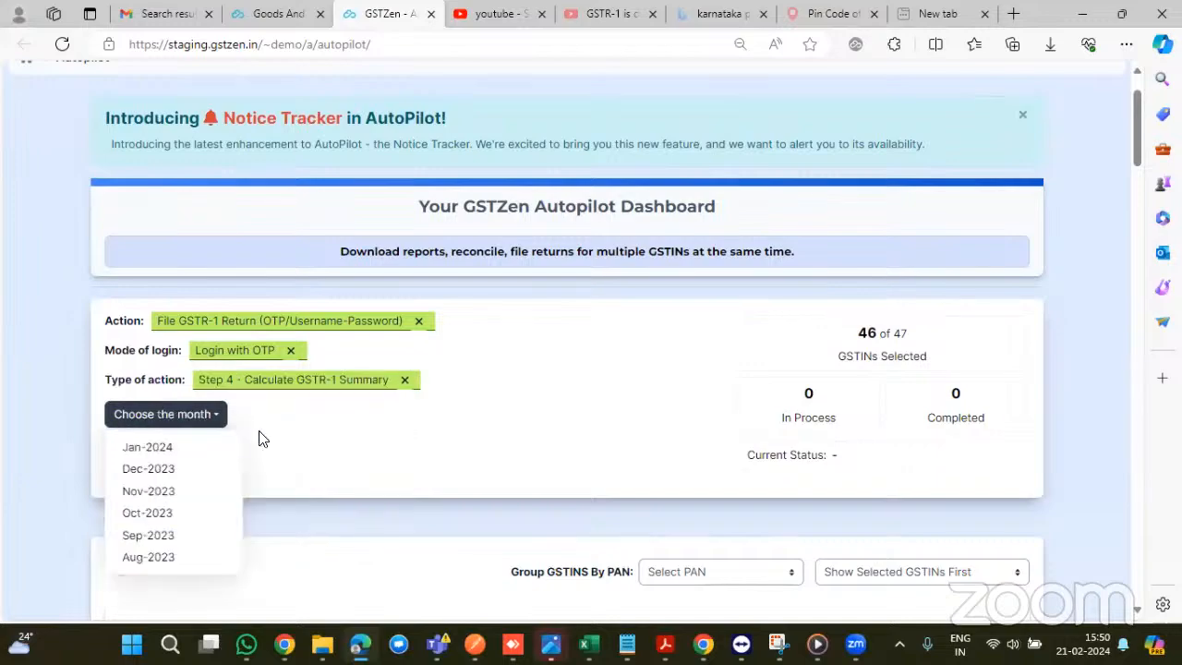
pyautogui.click(150, 449)
# - Return to the GSTZen home page listing all managed GSTINs
pyautogui.scroll(-5, 432, 427)
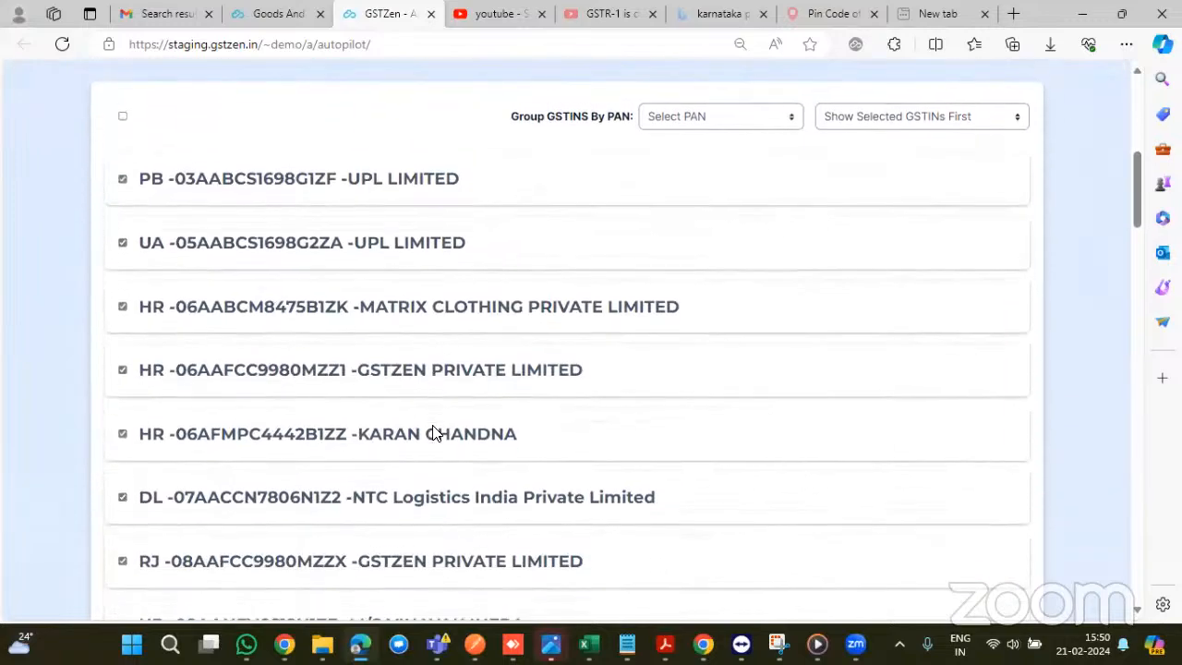
pyautogui.scroll(-20, 438, 433)
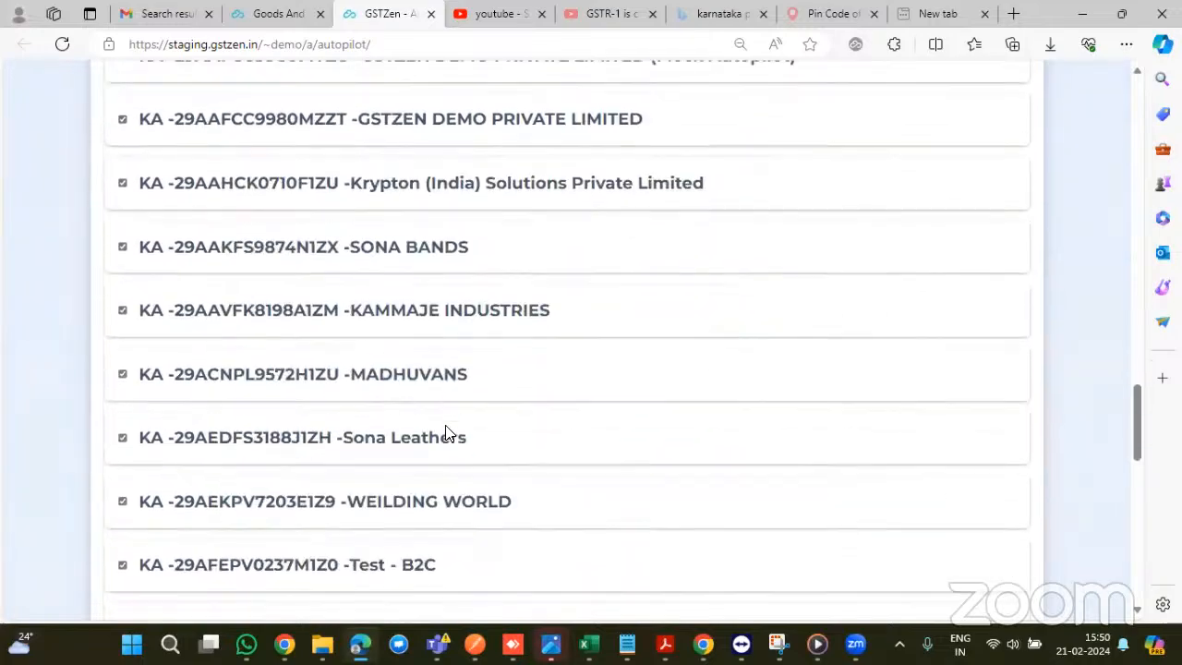
pyautogui.scroll(20, 445, 433)
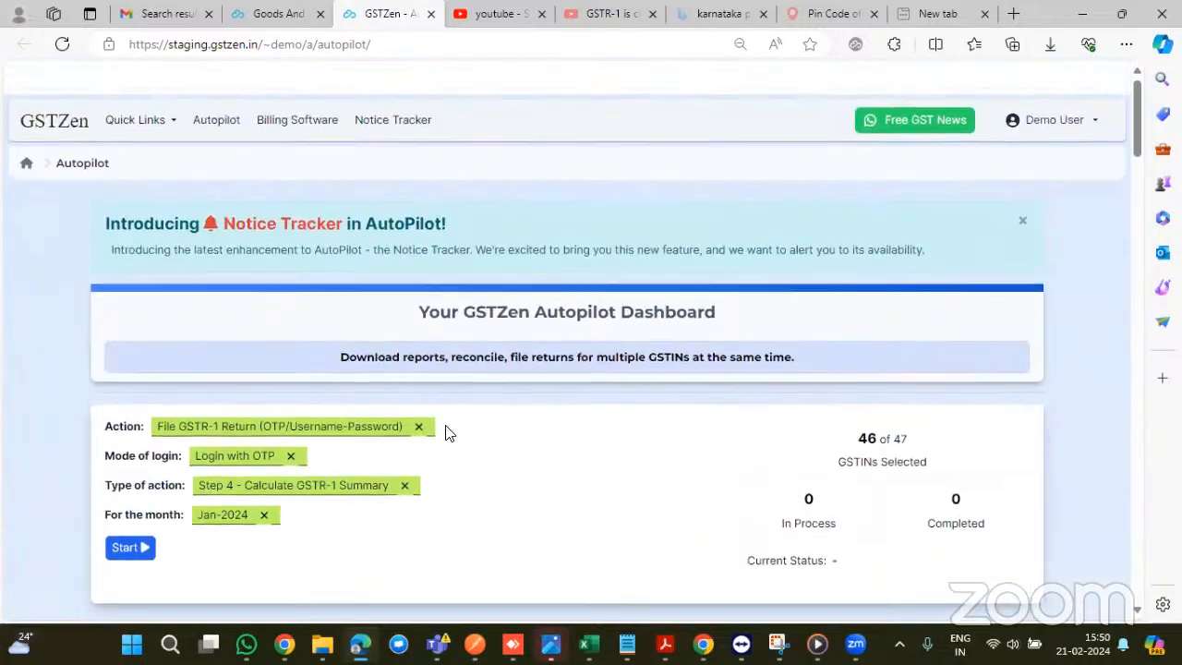
pyautogui.click(42, 90)
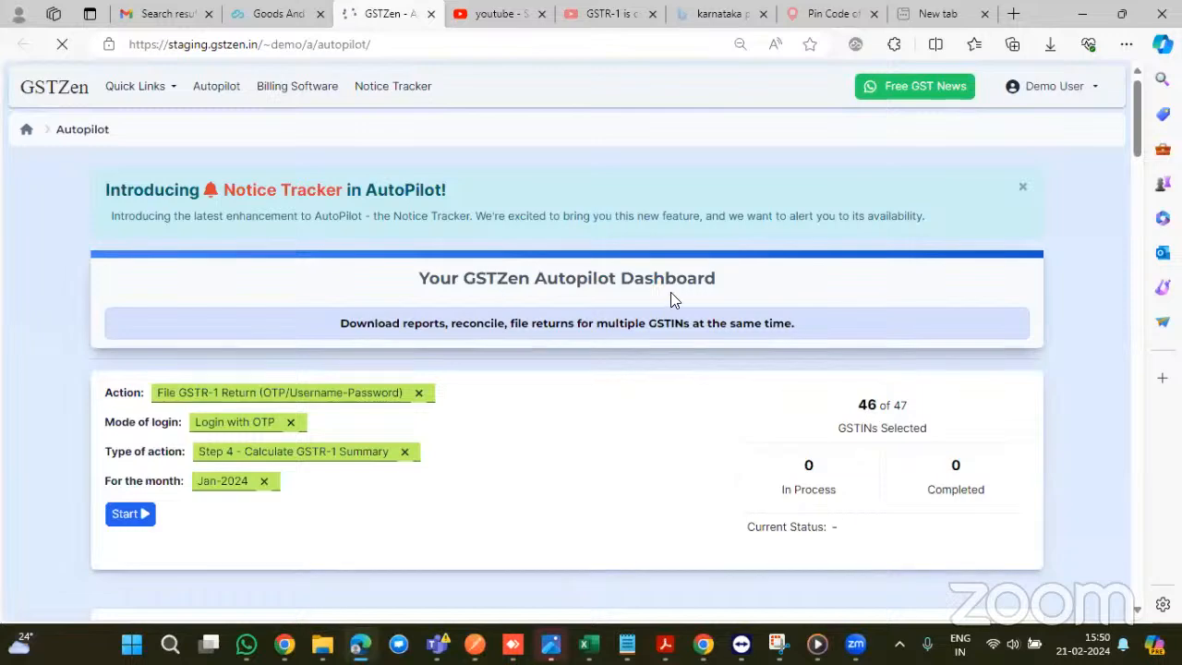
pyautogui.scroll(-6, 671, 296)
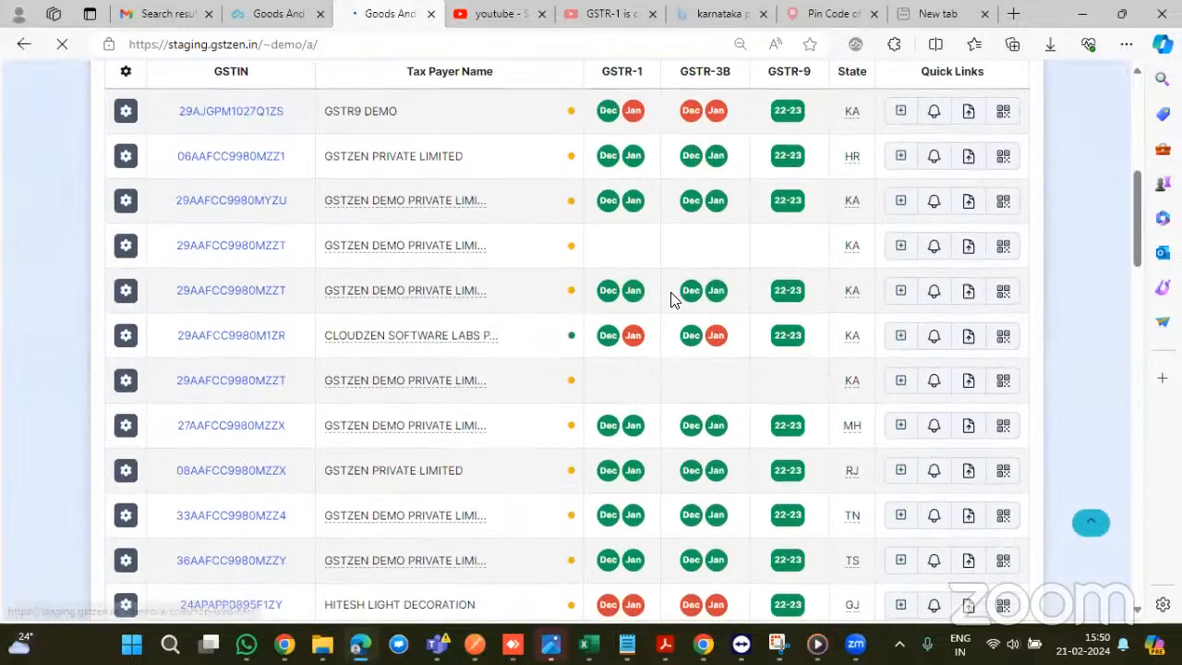
# - Open the Karnataka GSTZEN DEMO PRIVATE LIMITED GSTIN page in a new tab and switch to it
pyautogui.scroll(-1, 332, 296)
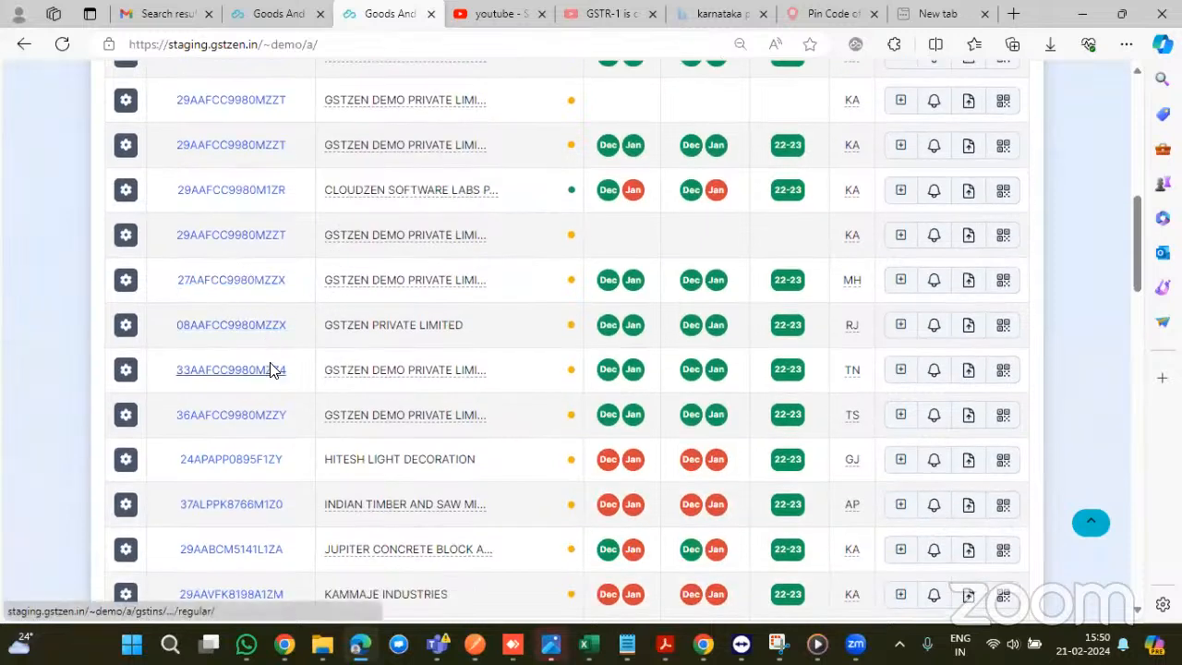
pyautogui.rightClick(253, 148)
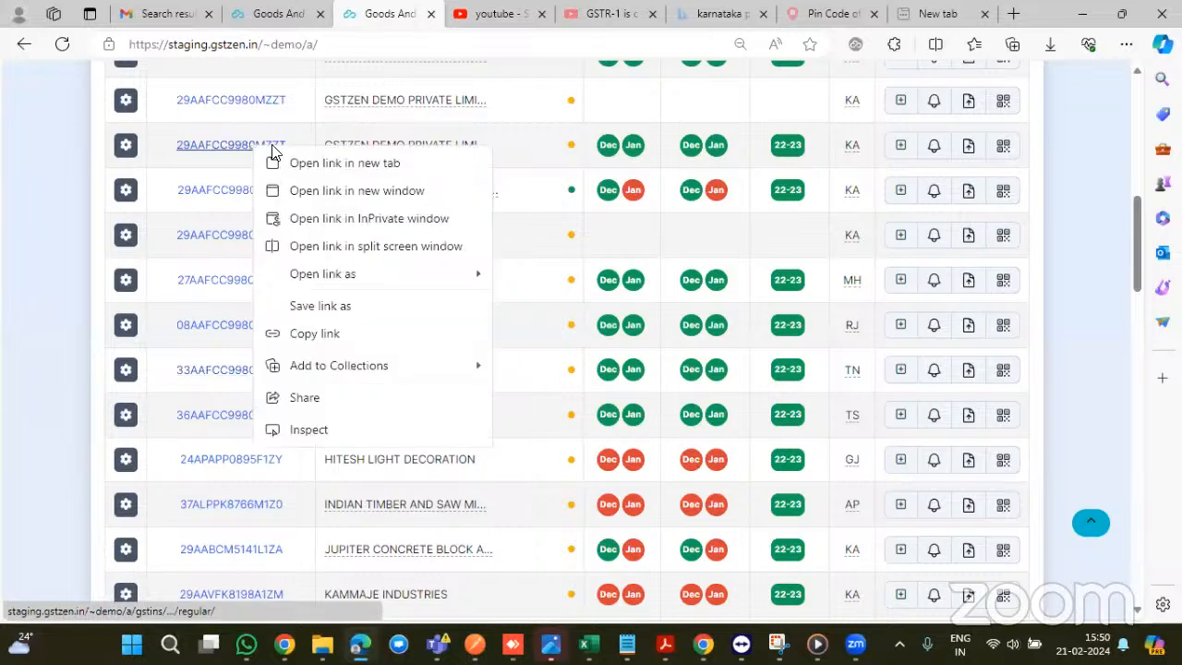
pyautogui.click(343, 163)
pyautogui.click(445, 11)
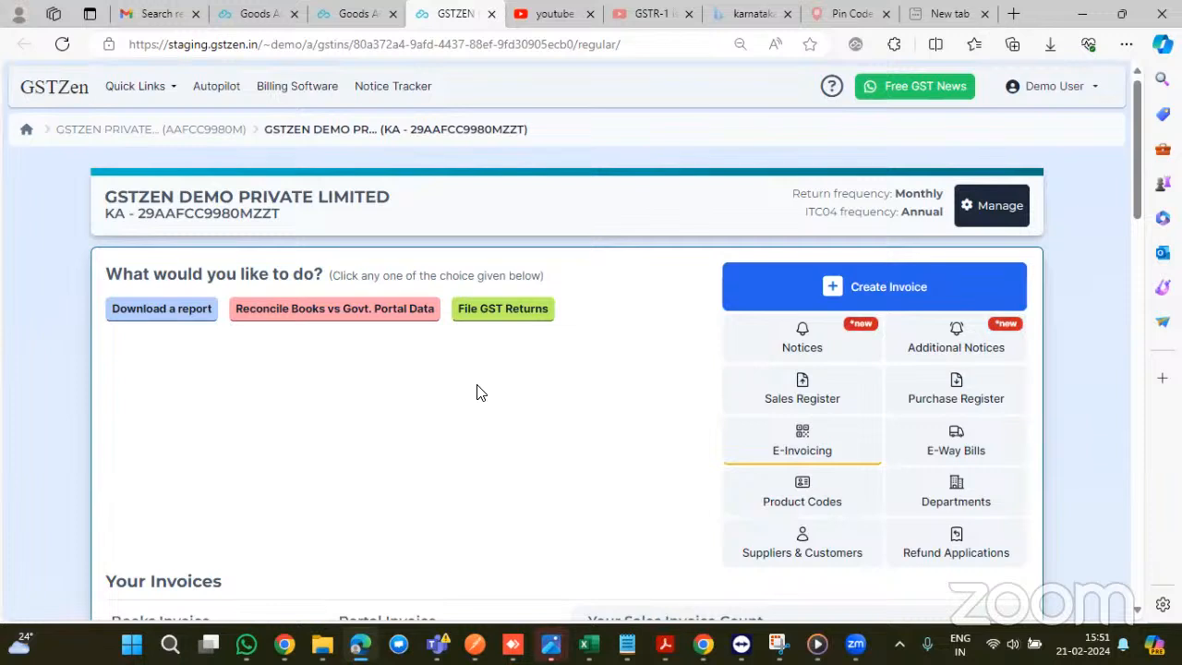
# - Choose Reconcile Books vs Govt. Portal Data, Purchase Register vs GSTR-2B, FY 2020-21, then OTP portal login
pyautogui.click(344, 328)
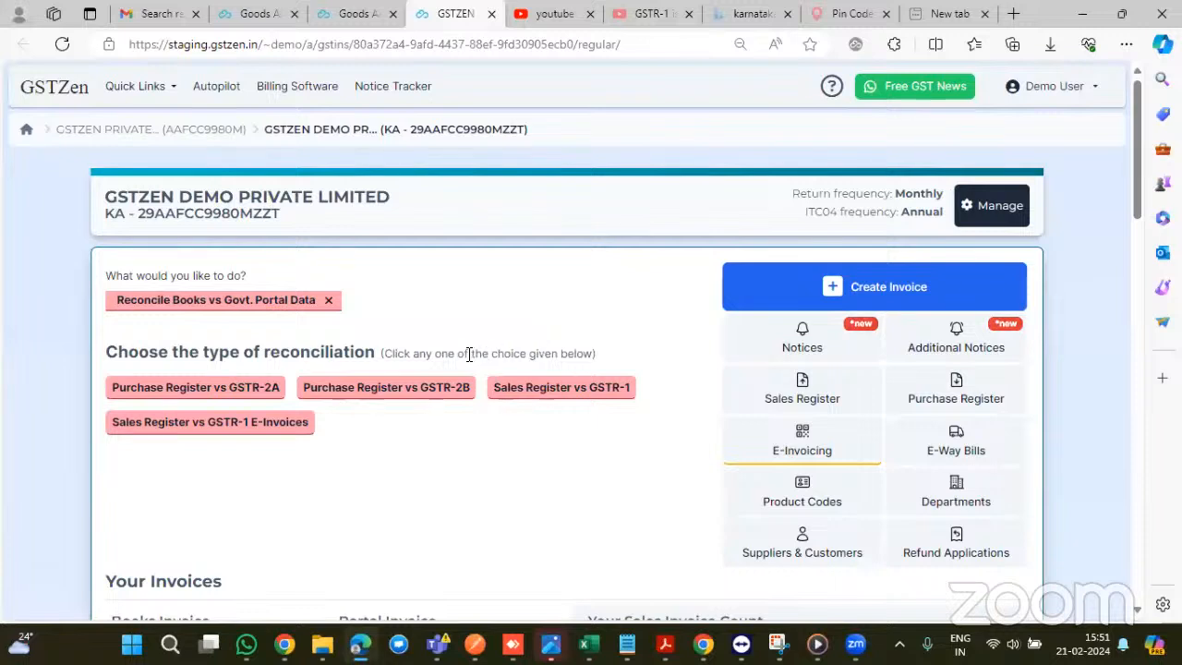
pyautogui.scroll(-1, 471, 355)
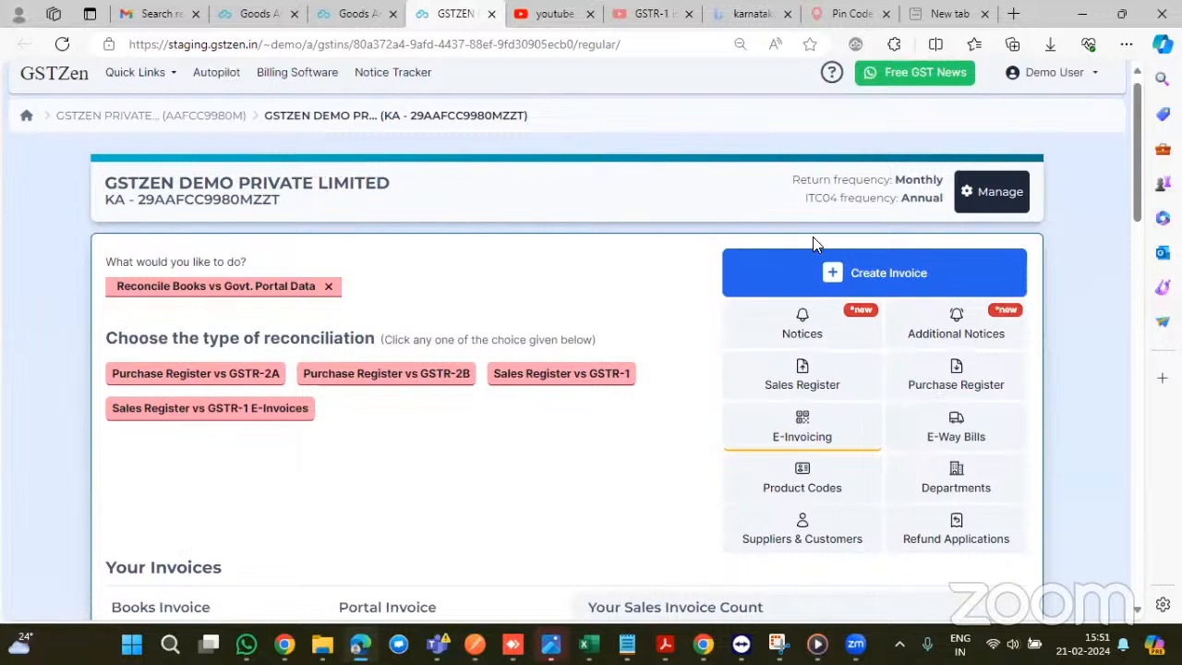
pyautogui.scroll(-1, 638, 252)
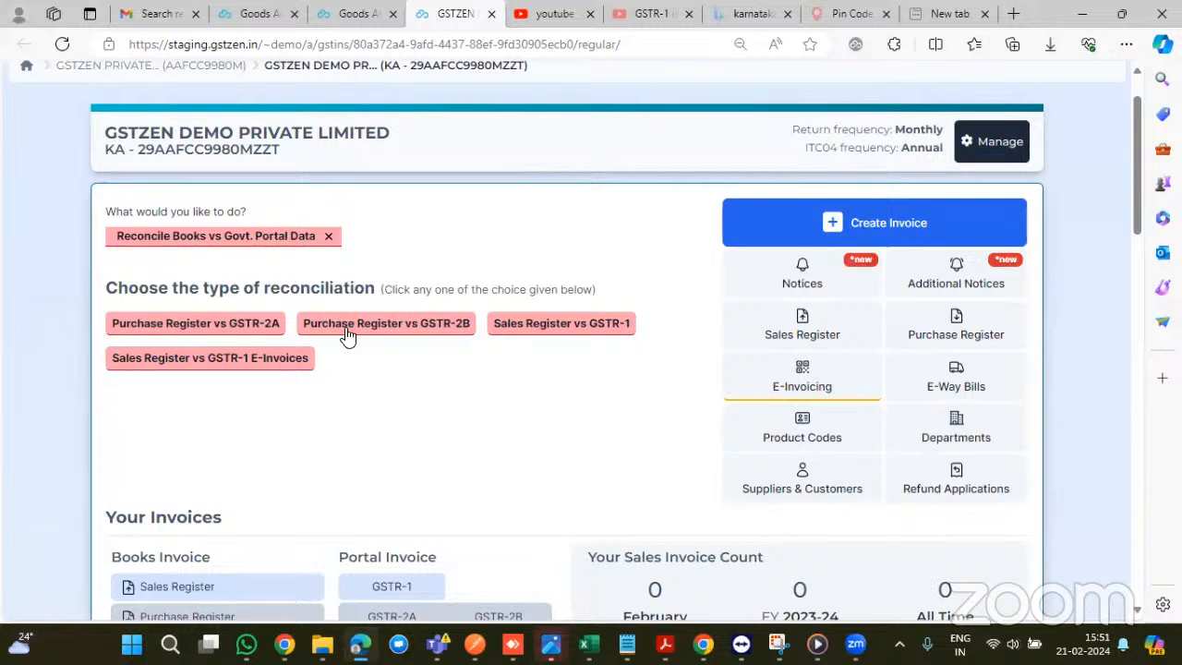
pyautogui.scroll(-1, 318, 335)
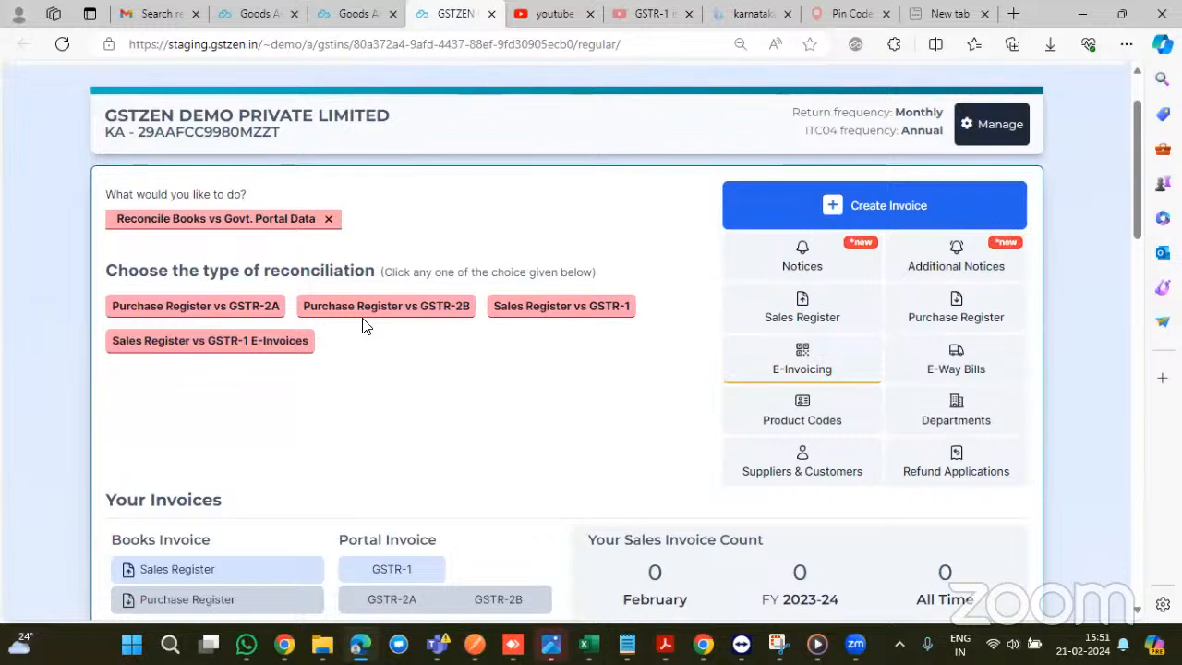
pyautogui.scroll(-1, 384, 332)
pyautogui.scroll(-1, 382, 332)
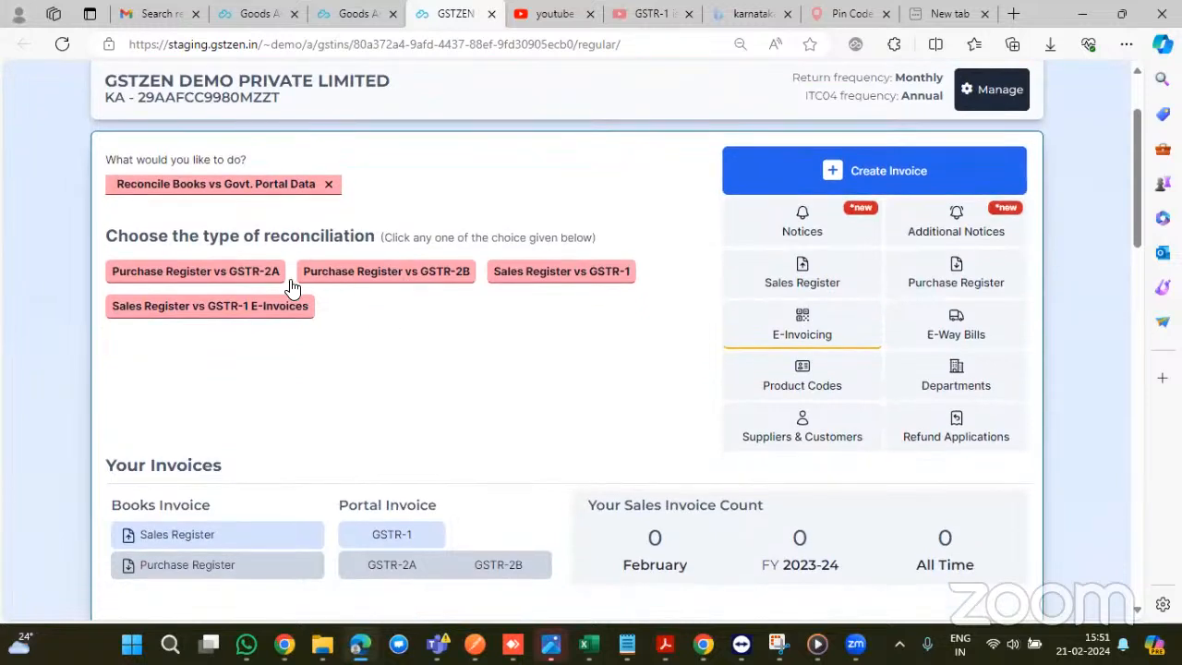
pyautogui.click(390, 281)
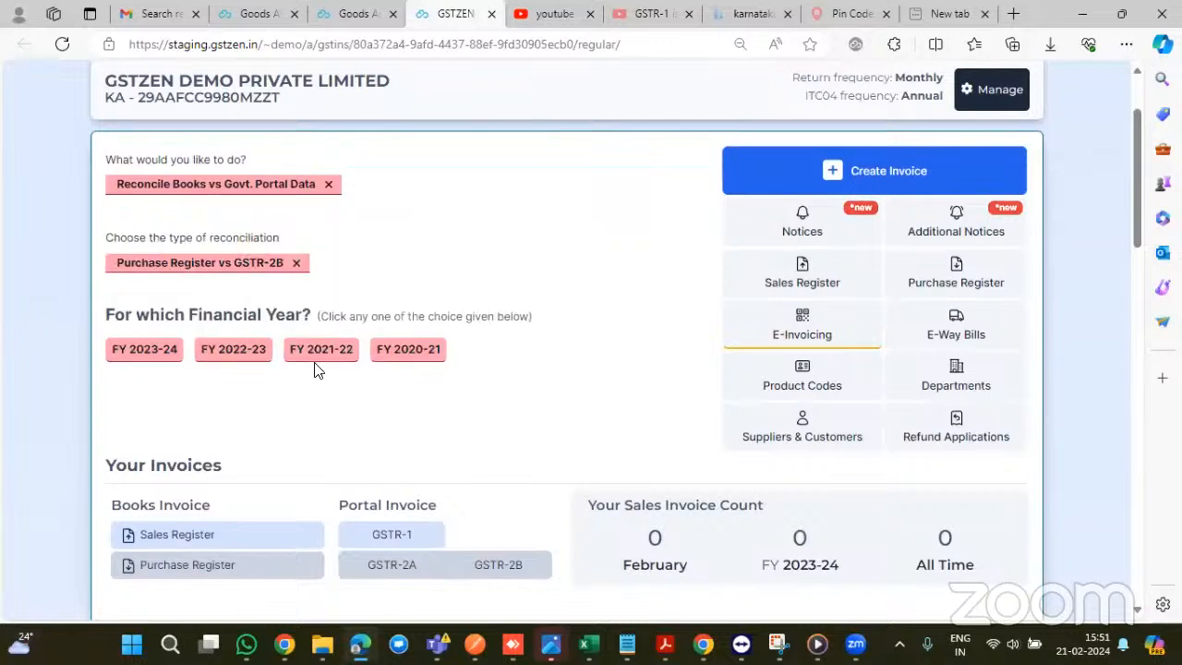
pyautogui.click(402, 355)
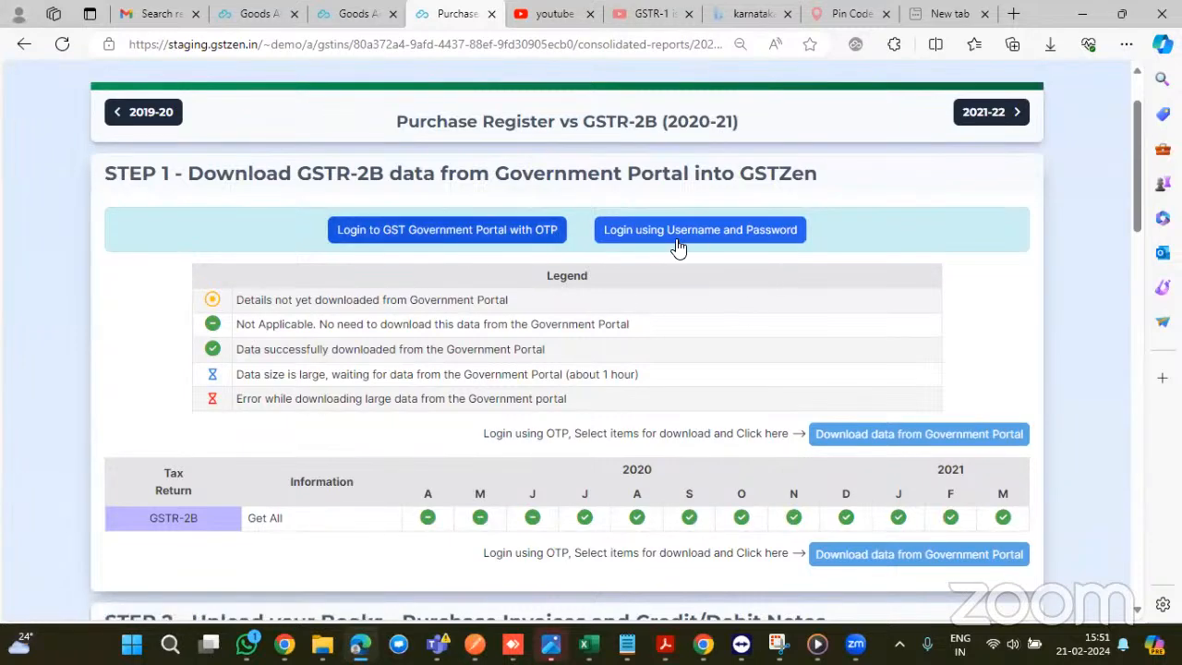
pyautogui.click(494, 238)
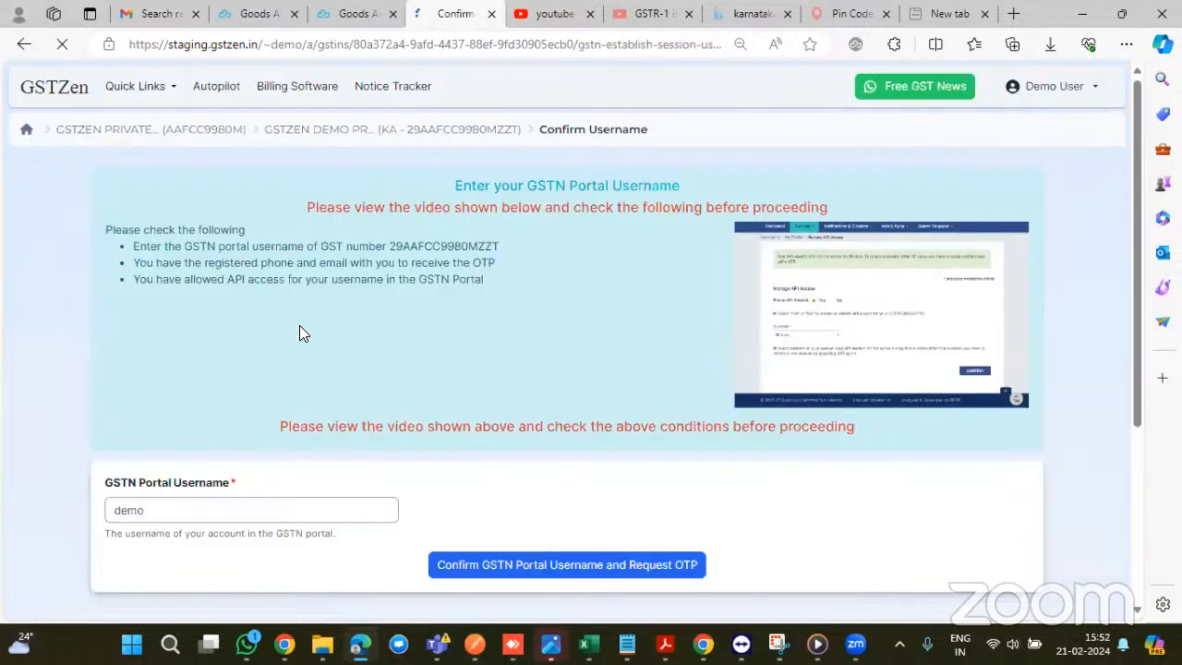
pyautogui.scroll(-3, 299, 332)
# - Confirm the portal username and log in with the received one-time password
pyautogui.click(529, 403)
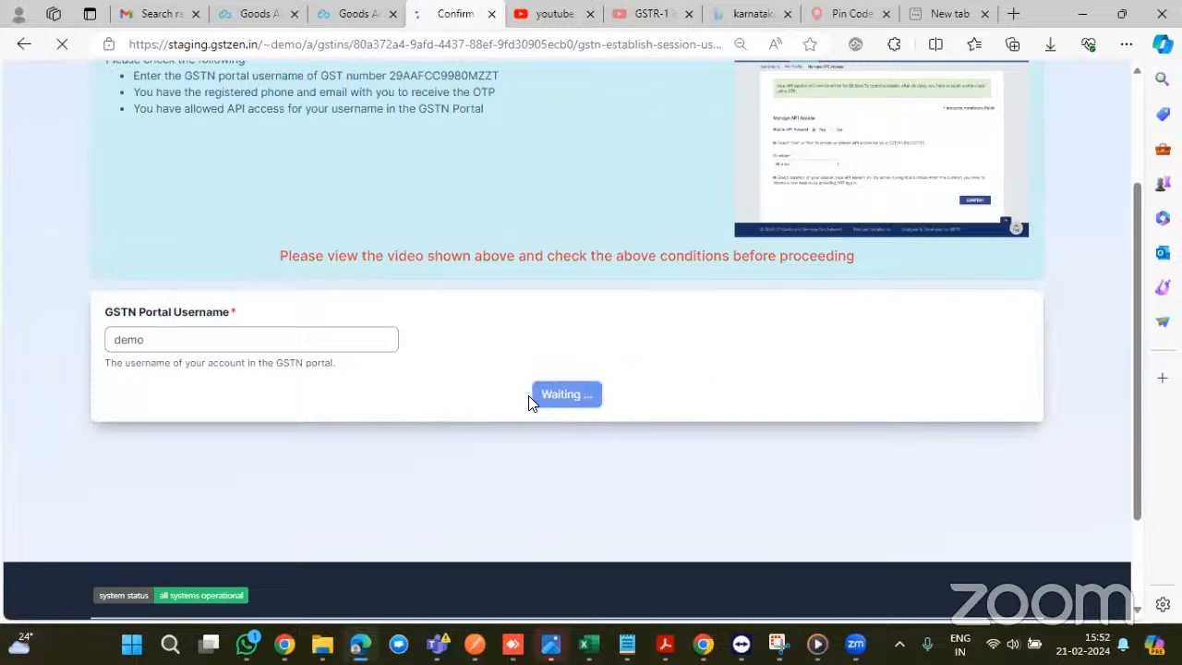
pyautogui.click(308, 273)
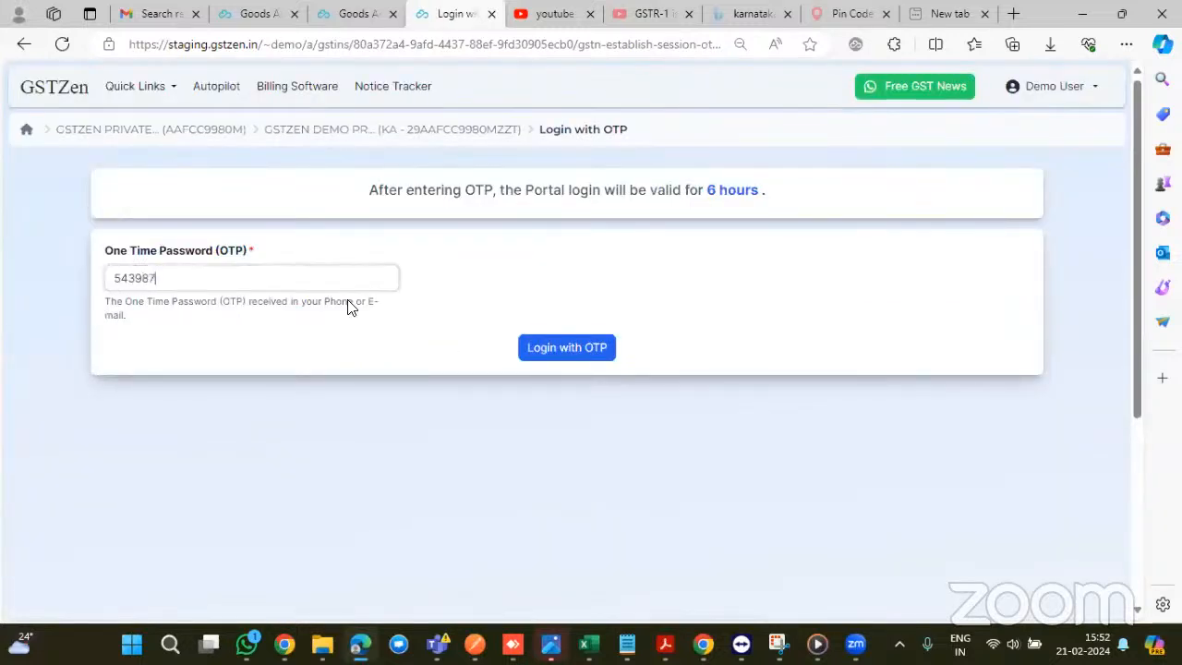
pyautogui.click(554, 346)
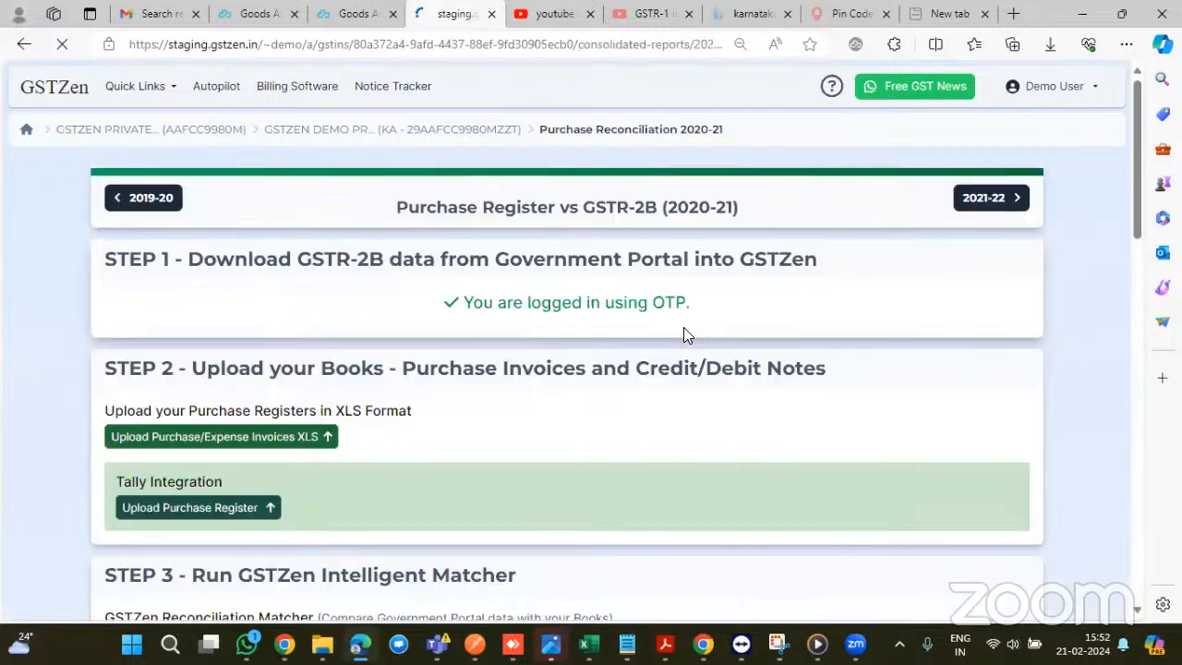
pyautogui.scroll(-5, 687, 328)
pyautogui.scroll(2, 687, 329)
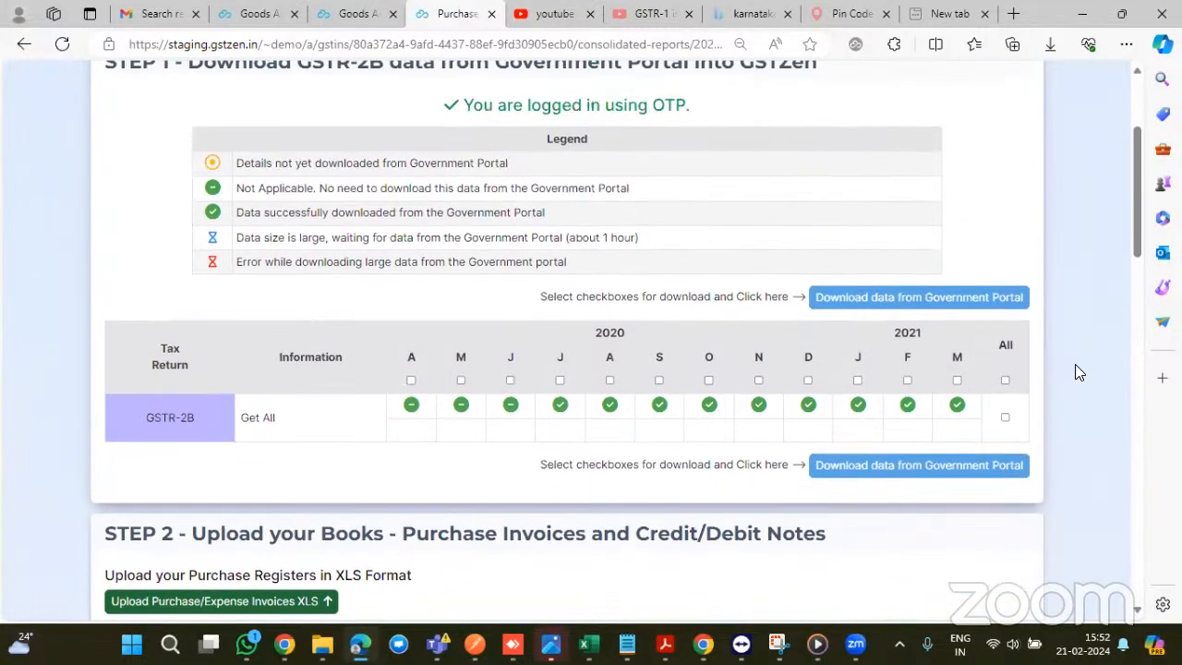
# - Select All months of 2020-21 GSTR-2B for download and review the results
pyautogui.click(1004, 384)
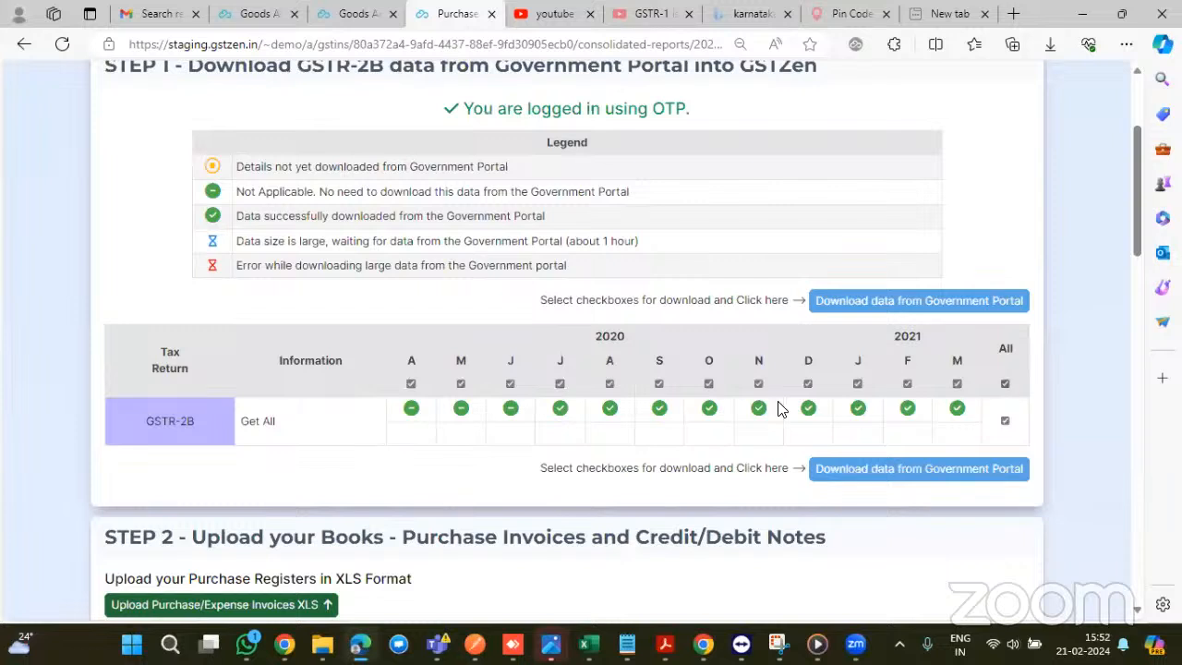
pyautogui.scroll(-1, 750, 370)
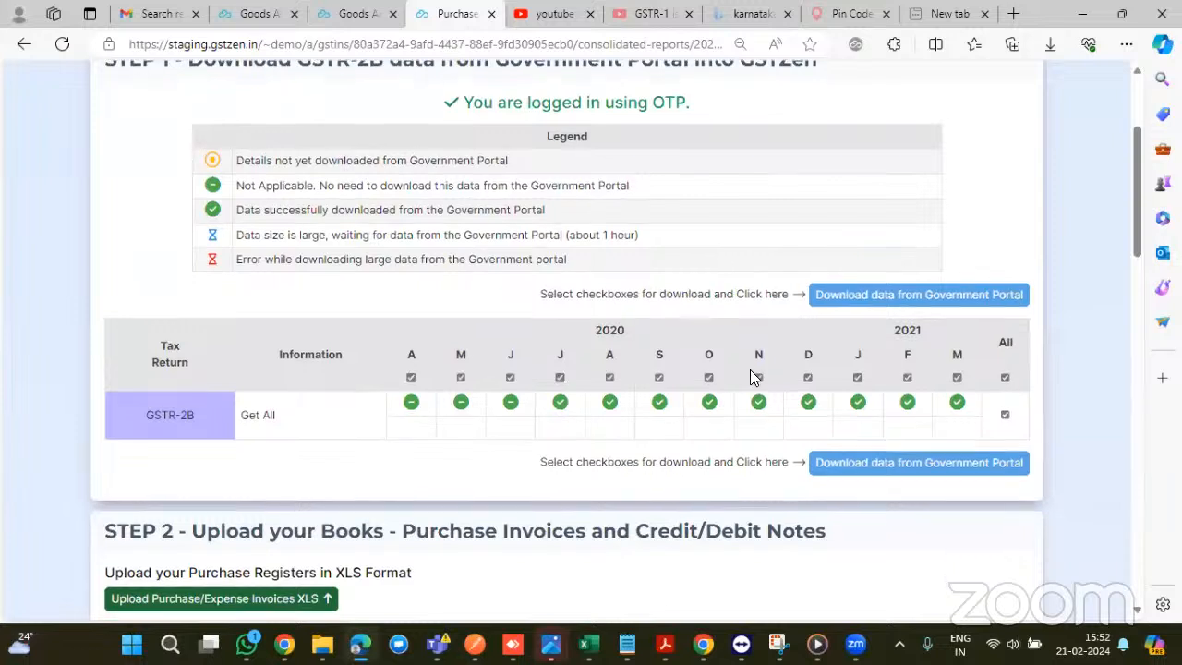
pyautogui.scroll(-1, 920, 362)
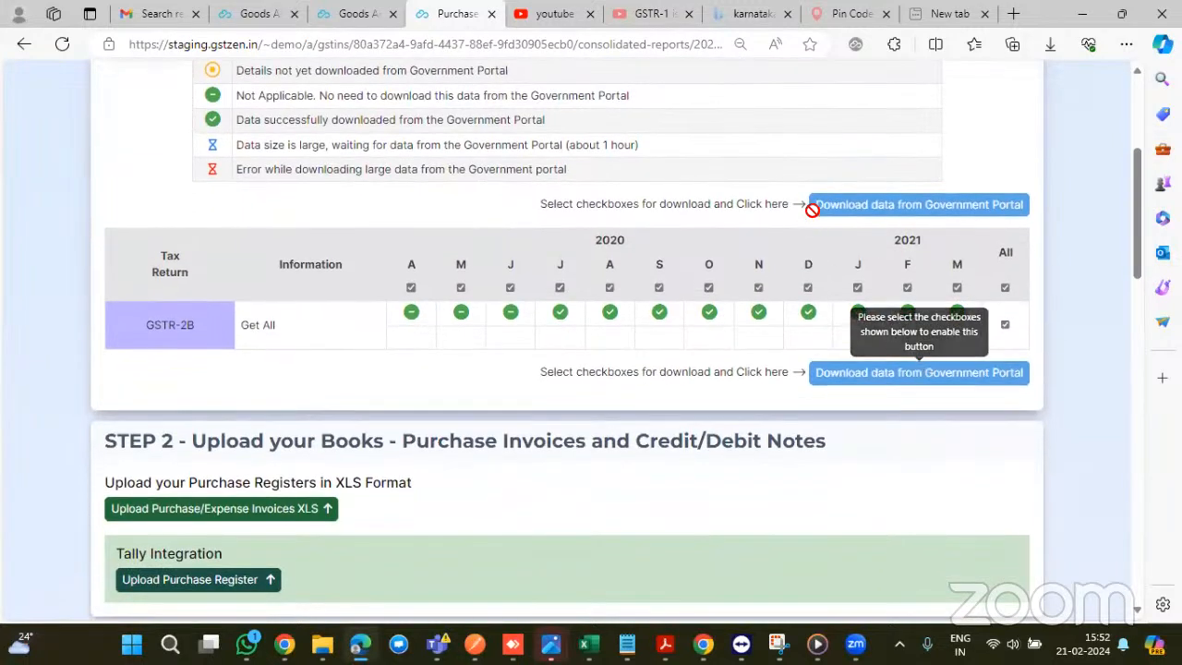
pyautogui.scroll(-1, 651, 354)
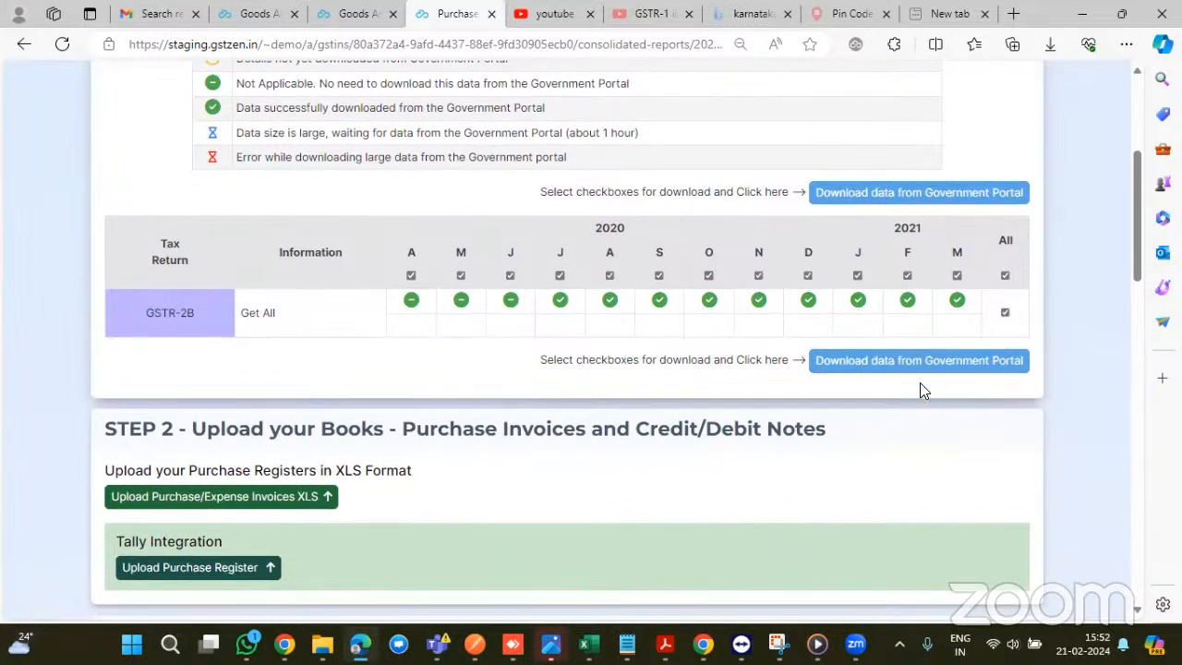
pyautogui.scroll(-1, 930, 387)
pyautogui.scroll(-2, 927, 386)
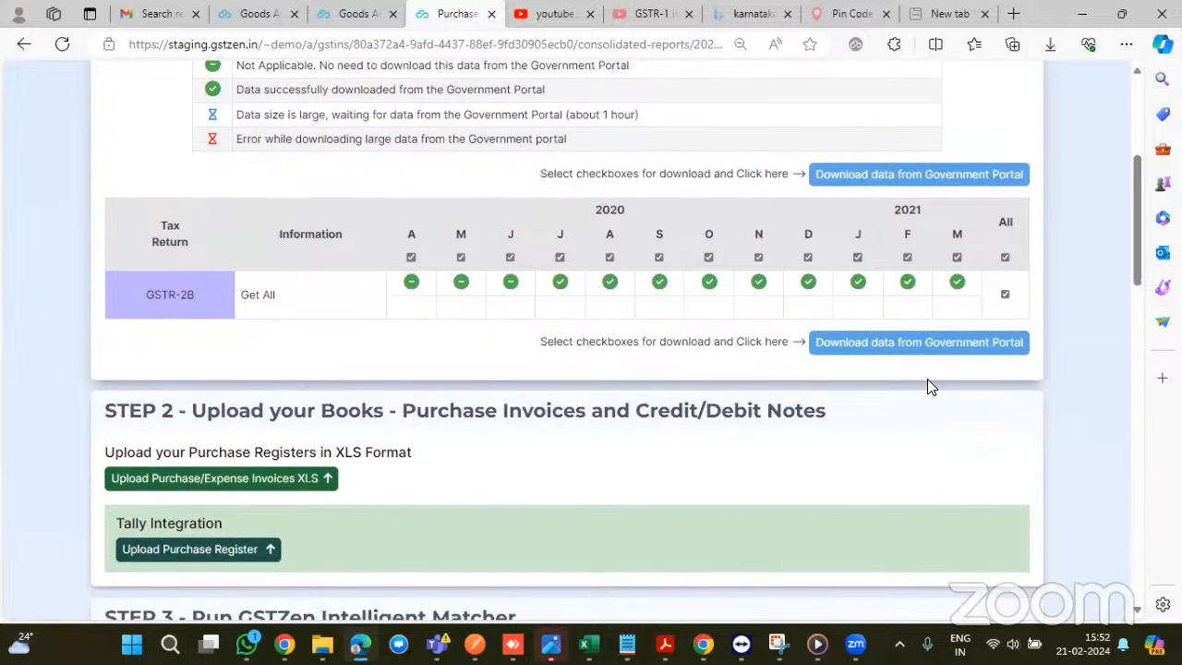
pyautogui.scroll(-1, 496, 423)
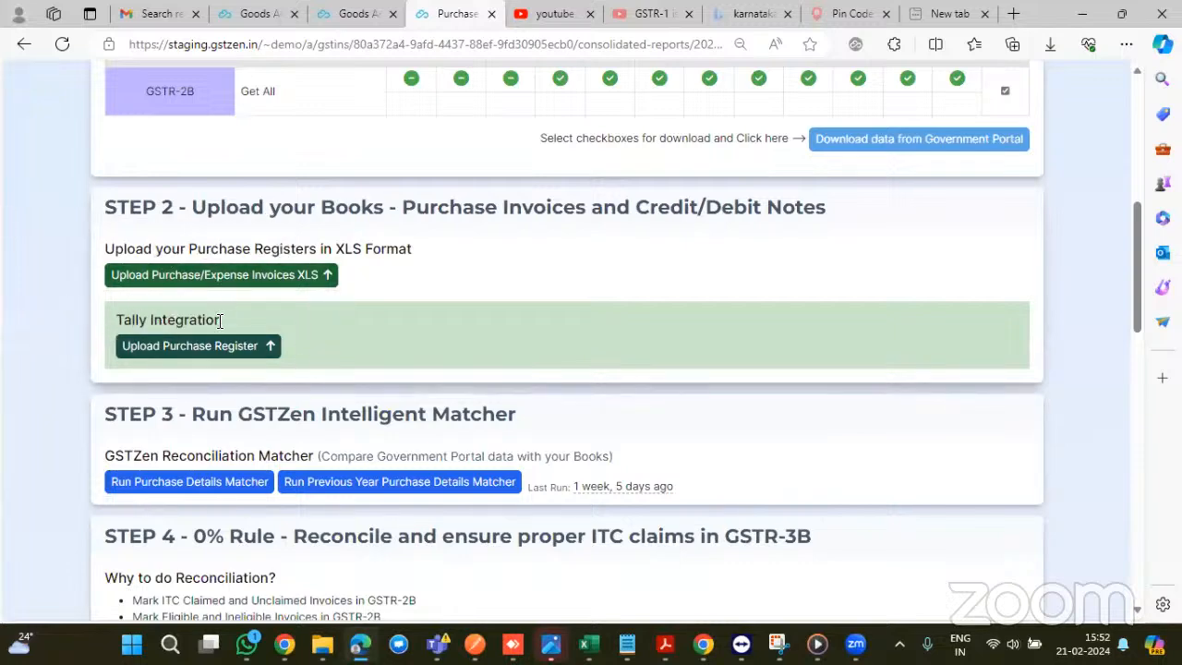
# - Upload the purchase invoices file from the Files for demo folder in one-row-per-line-item format
pyautogui.click(272, 279)
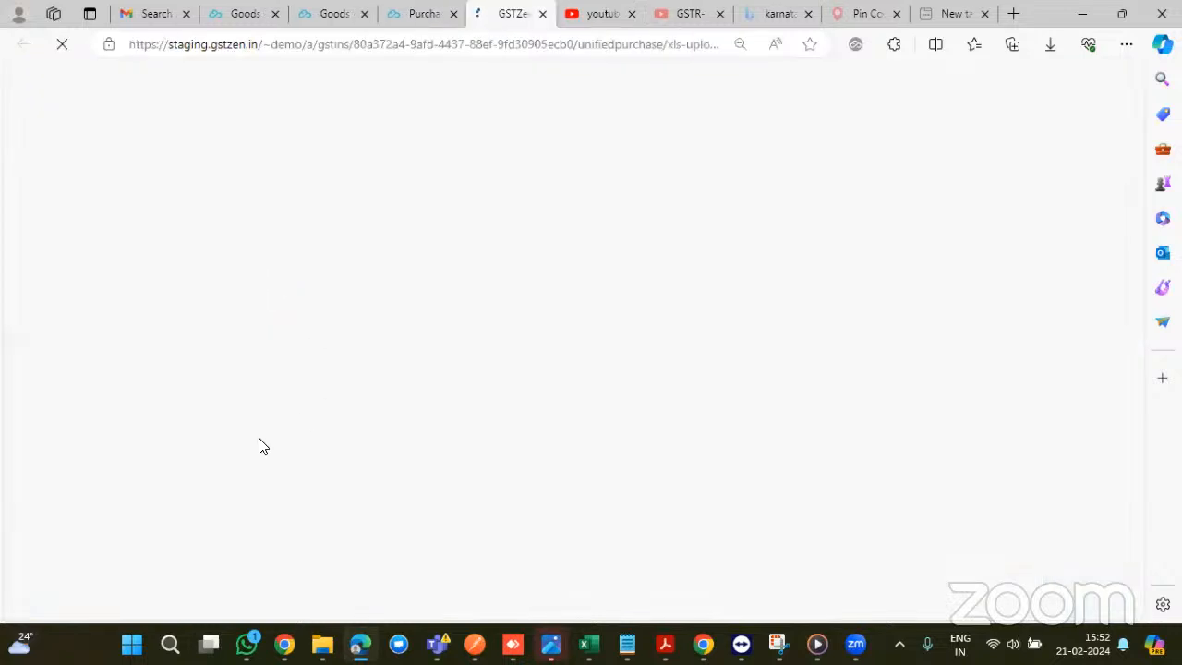
pyautogui.click(208, 431)
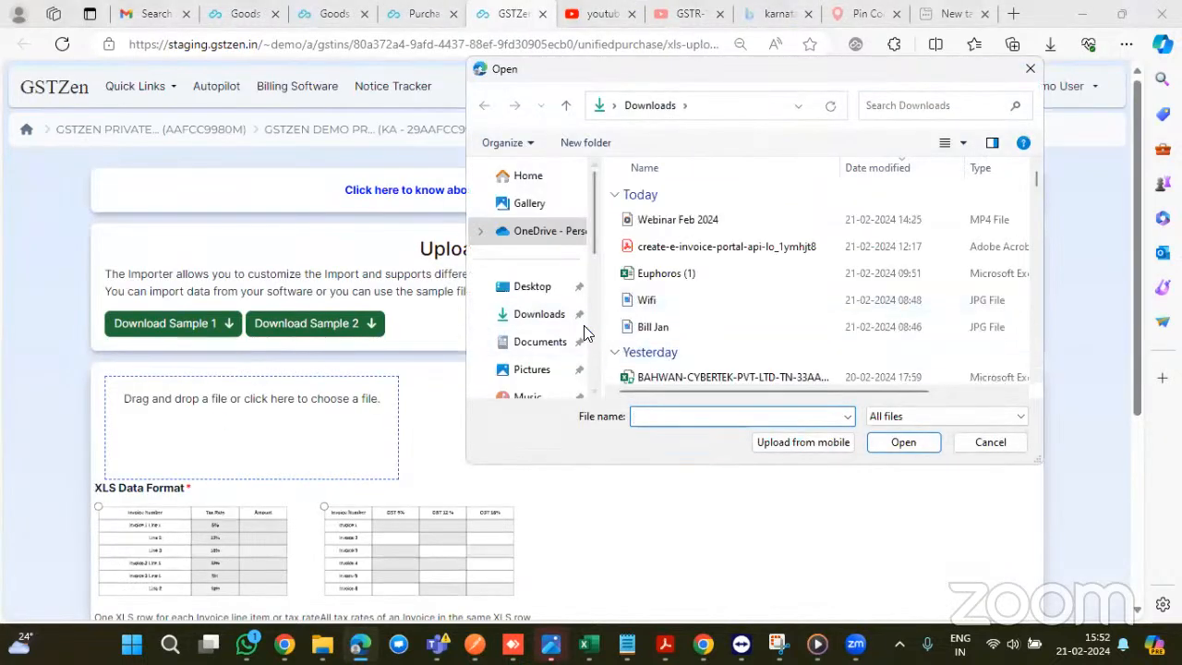
pyautogui.scroll(-2, 547, 349)
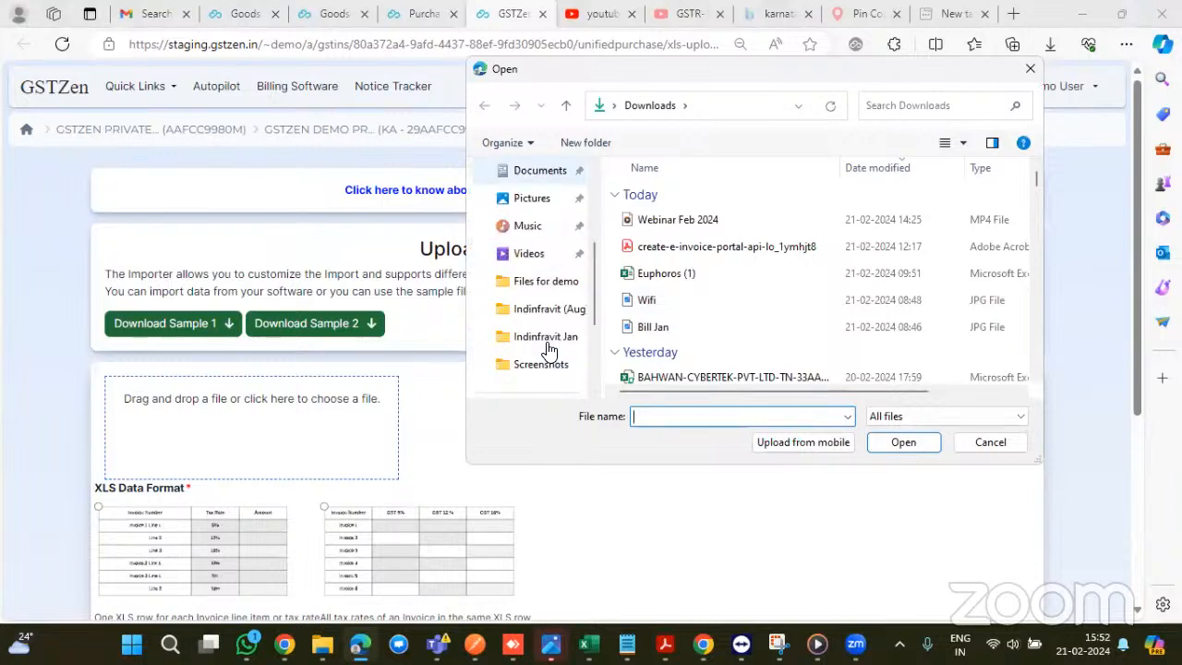
pyautogui.click(550, 283)
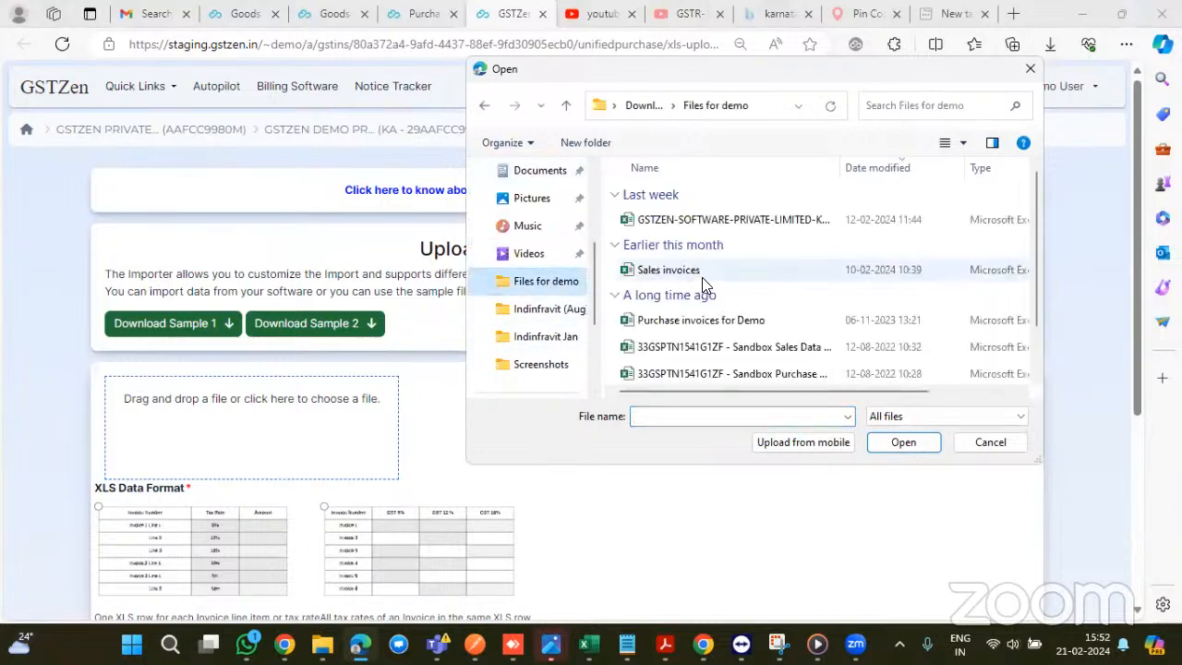
pyautogui.doubleClick(716, 313)
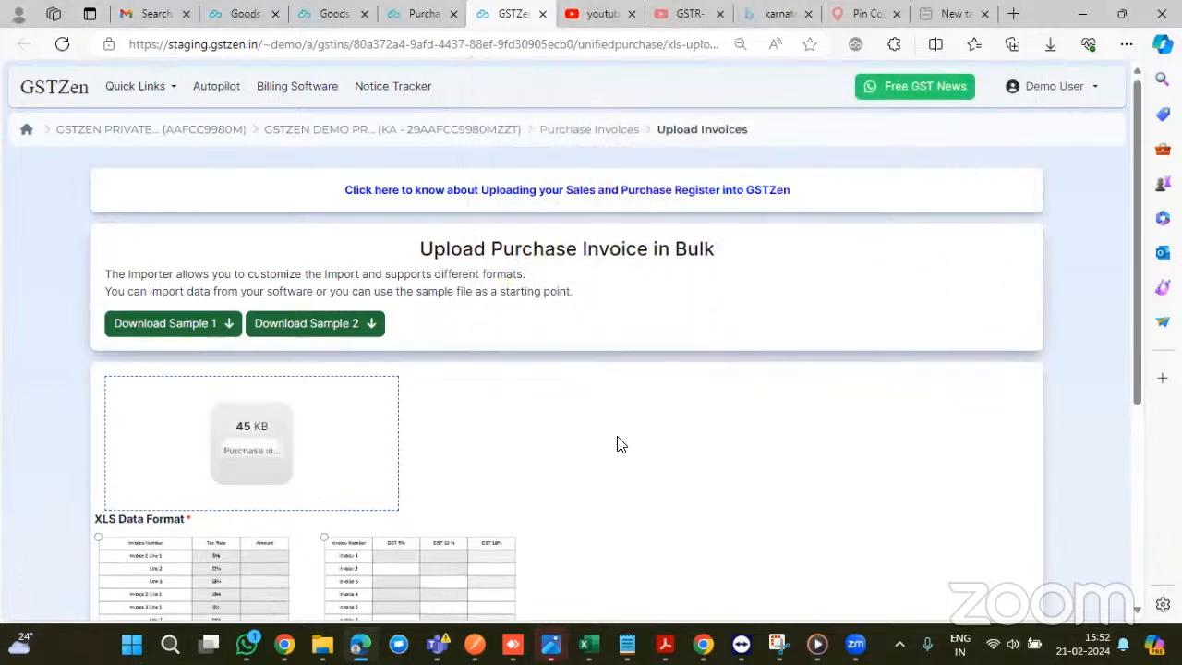
pyautogui.scroll(-2, 620, 444)
pyautogui.scroll(-1, 620, 444)
pyautogui.click(212, 370)
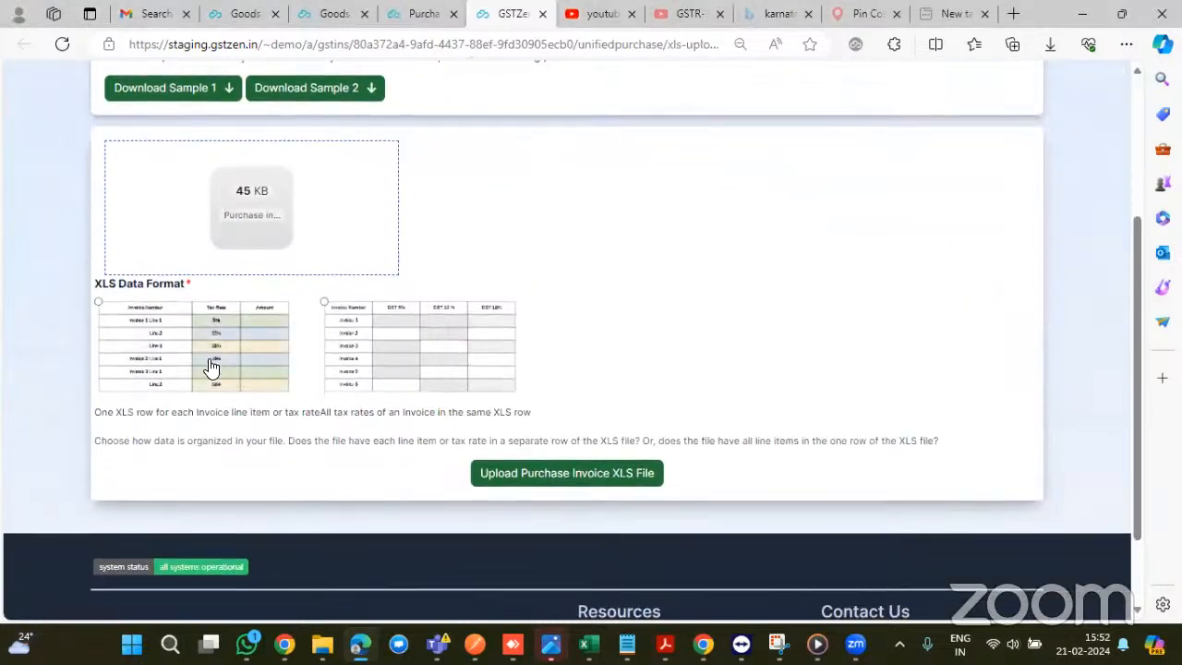
pyautogui.click(608, 487)
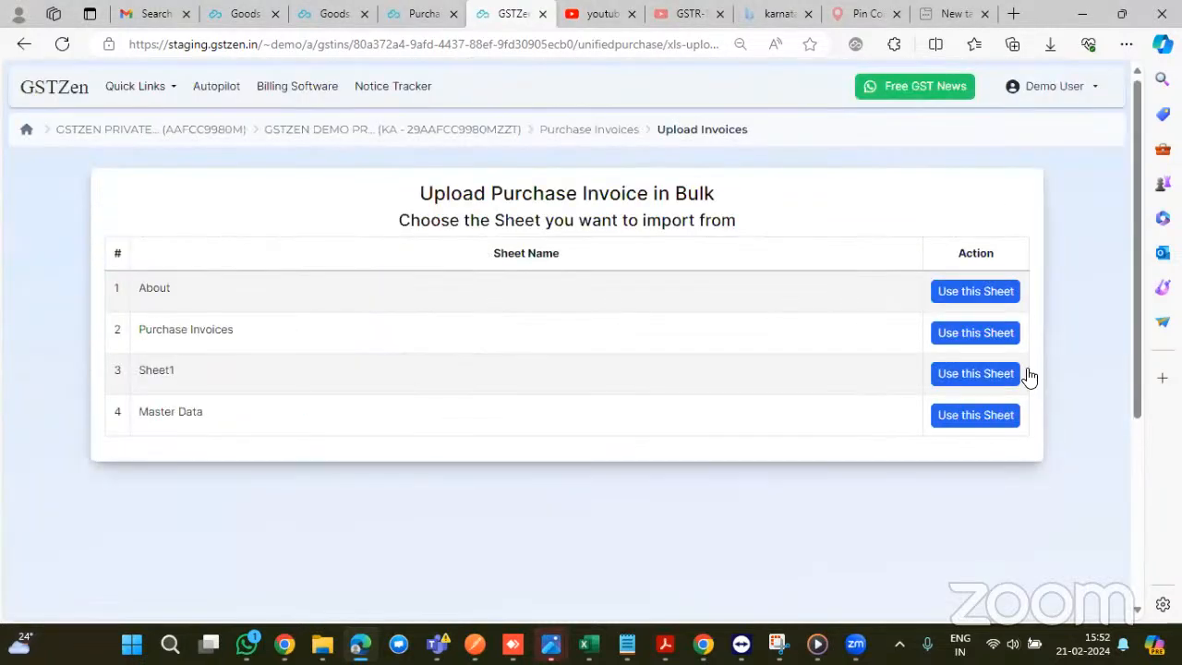
# - Use the Purchase Invoices sheet and process the upload with its column mapping
pyautogui.click(976, 337)
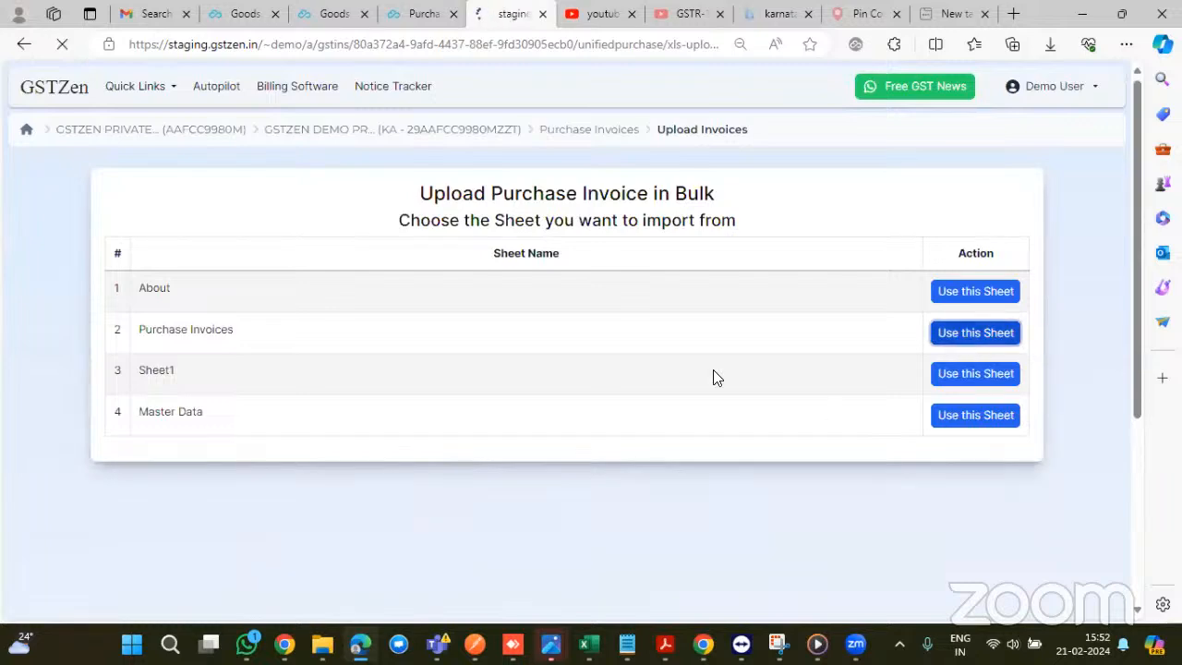
pyautogui.scroll(-3, 715, 377)
pyautogui.scroll(-3, 716, 377)
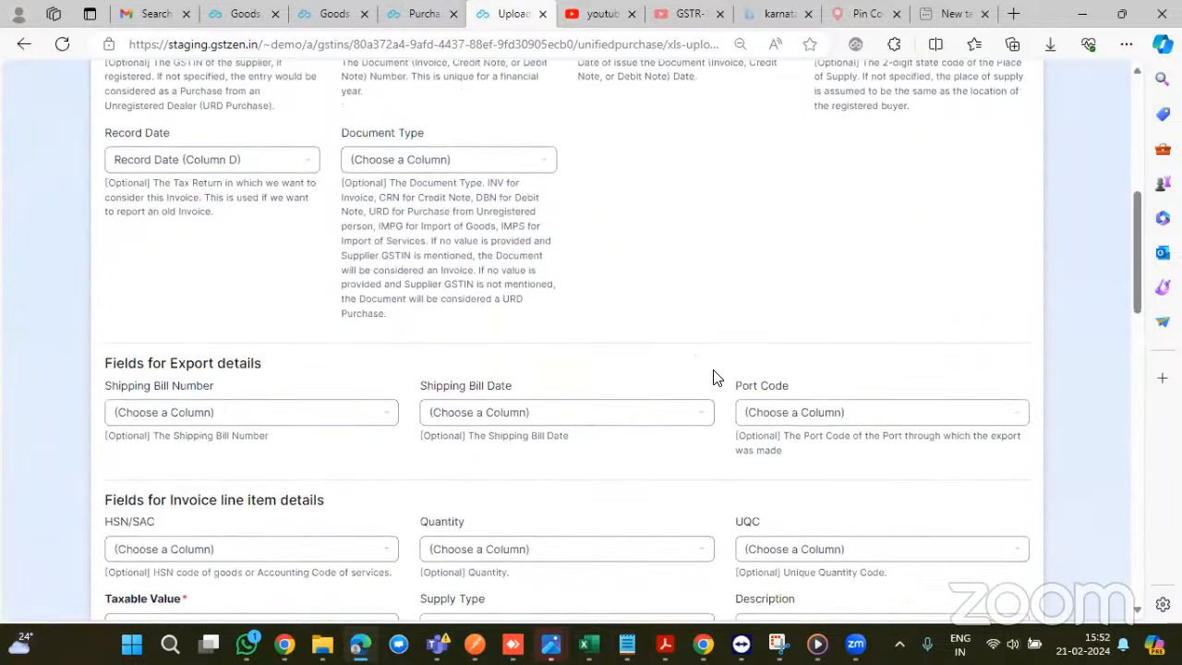
pyautogui.scroll(-5, 715, 376)
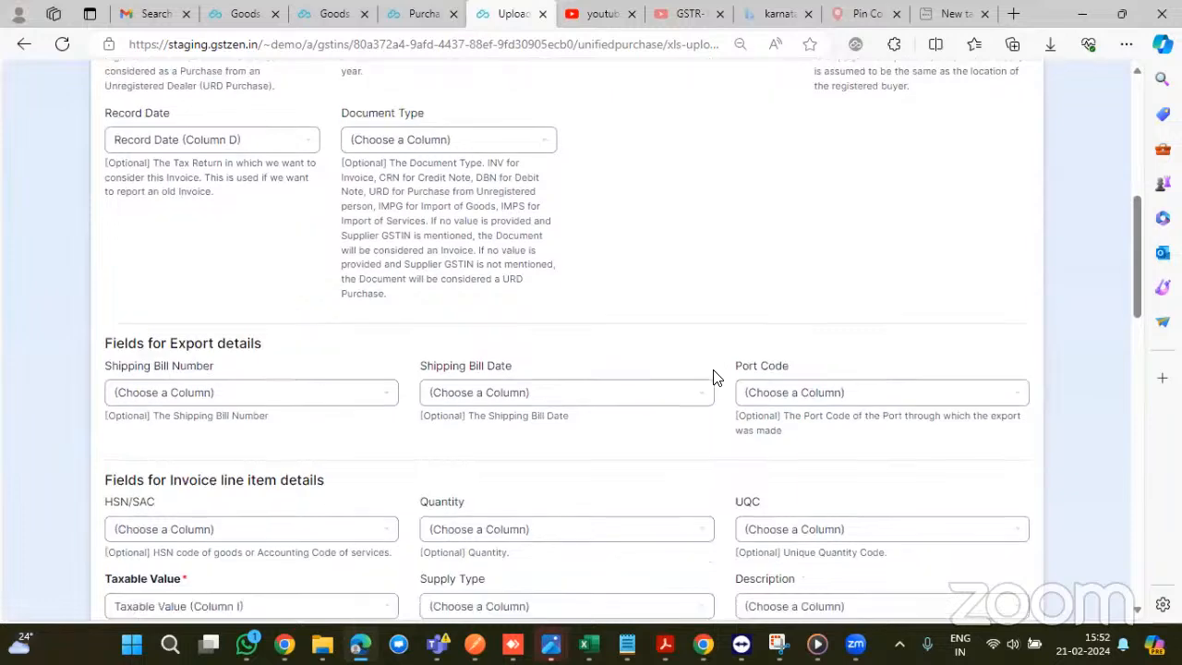
pyautogui.scroll(-2, 716, 377)
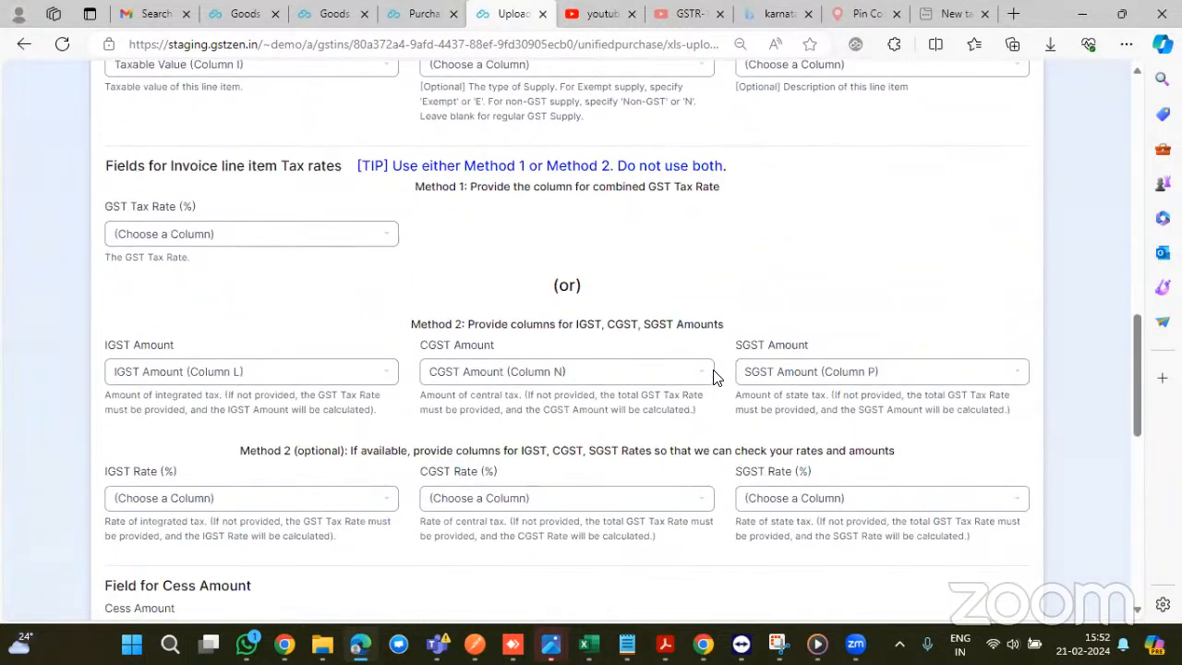
pyautogui.scroll(-8, 713, 377)
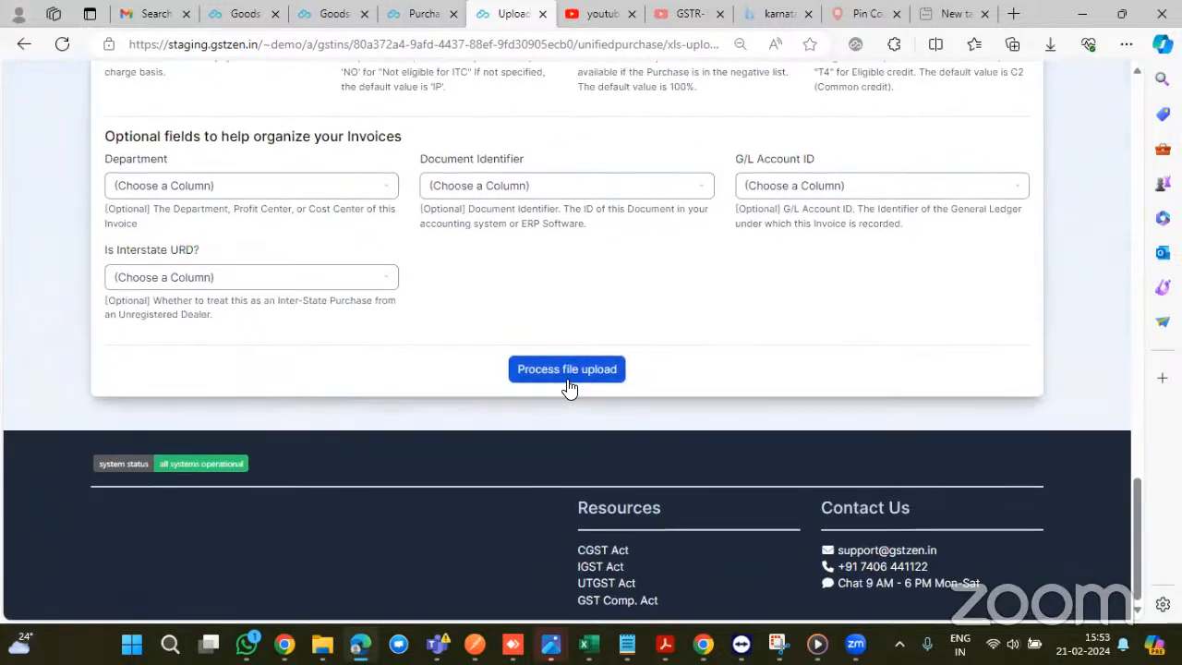
pyautogui.click(568, 371)
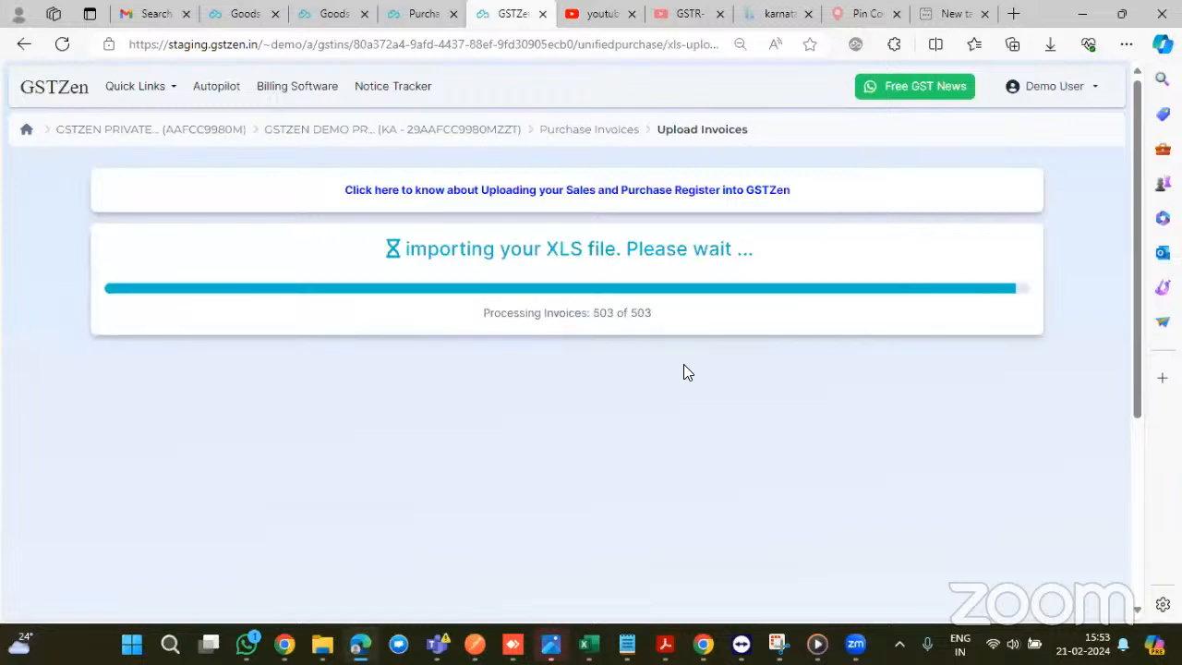
# - Review the 495 valid B2B invoices, then confirm and save the entries
pyautogui.scroll(-1, 685, 372)
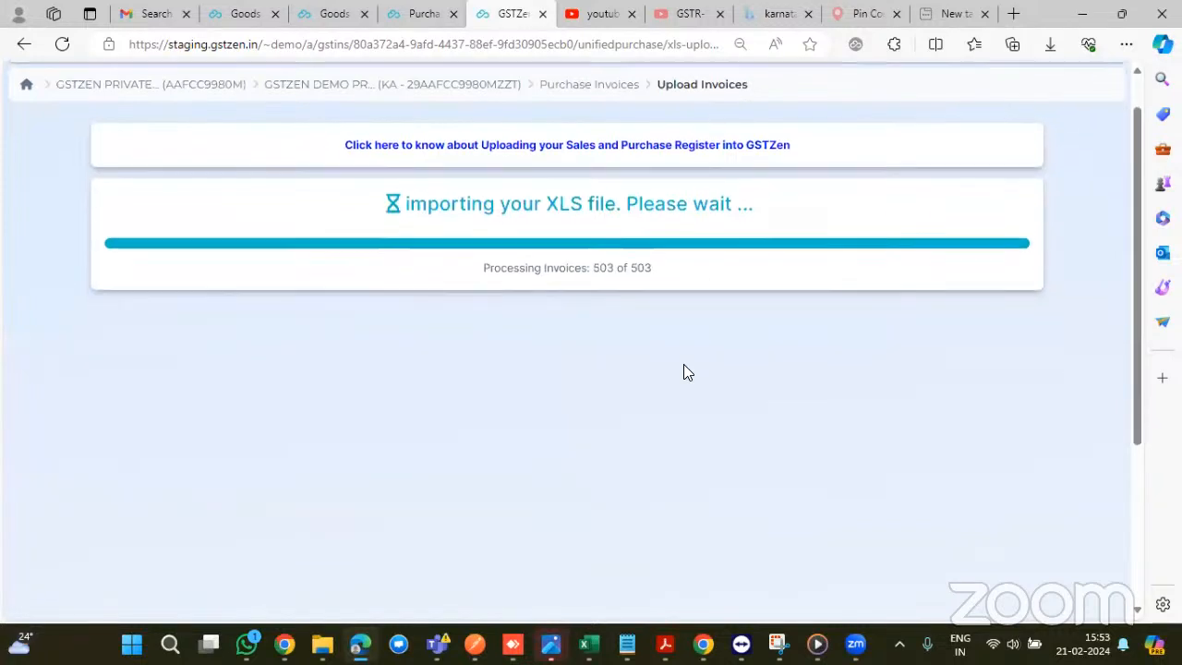
pyautogui.scroll(-1, 685, 372)
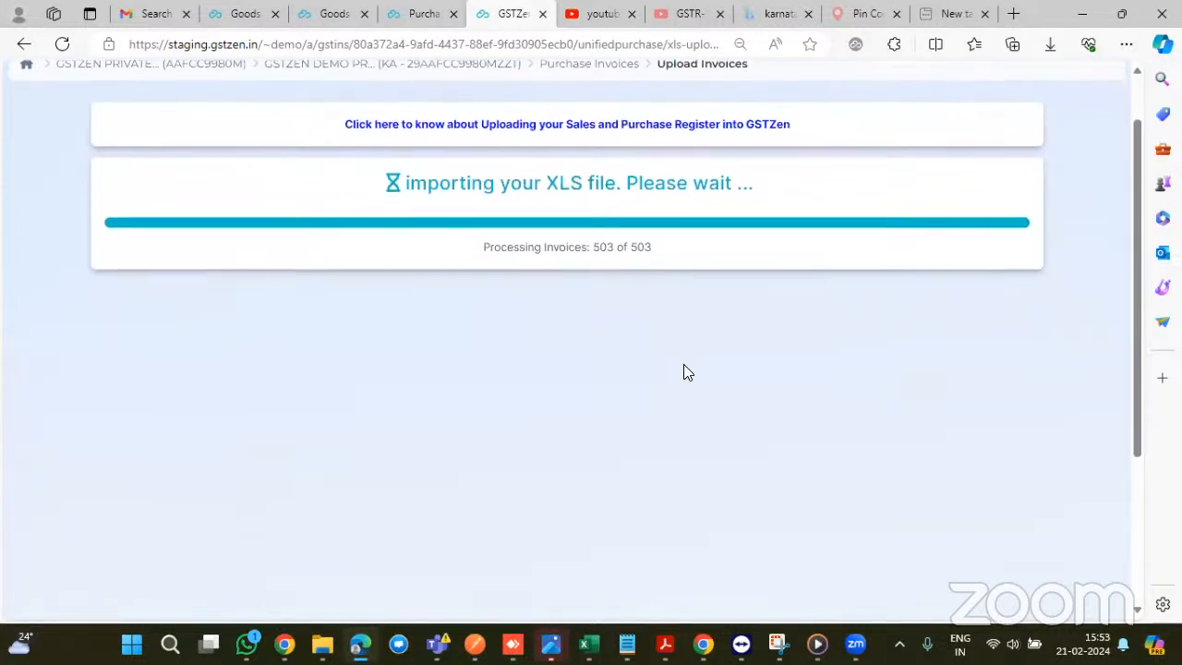
pyautogui.scroll(-4, 572, 357)
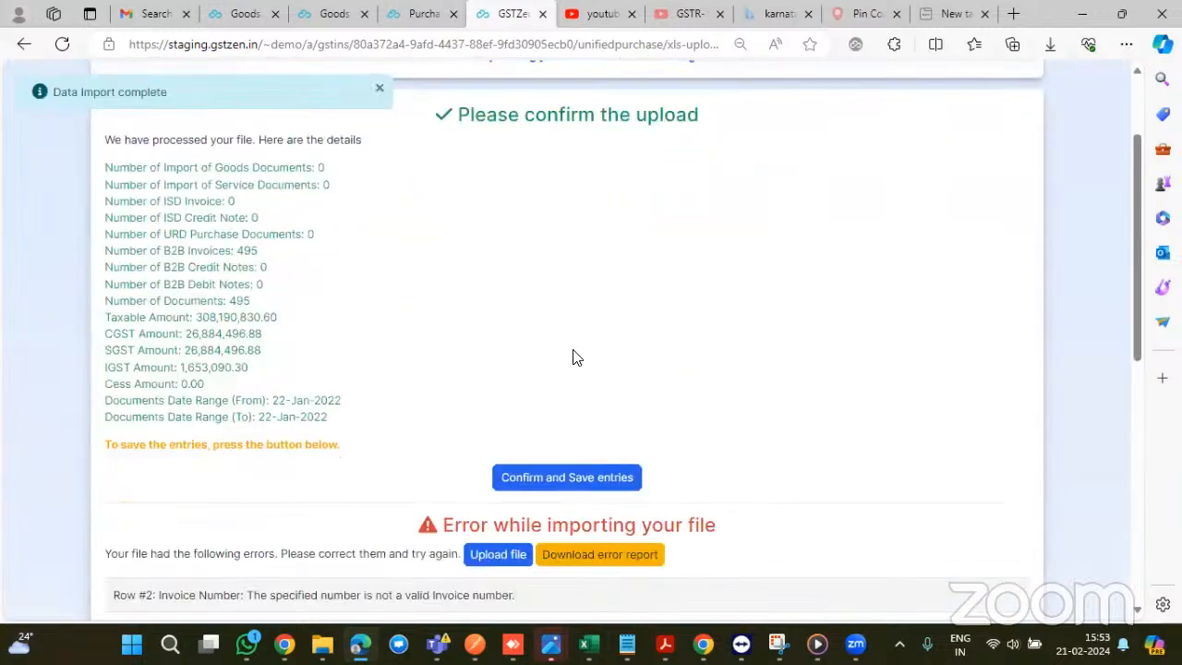
pyautogui.scroll(2, 572, 357)
pyautogui.scroll(-6, 573, 357)
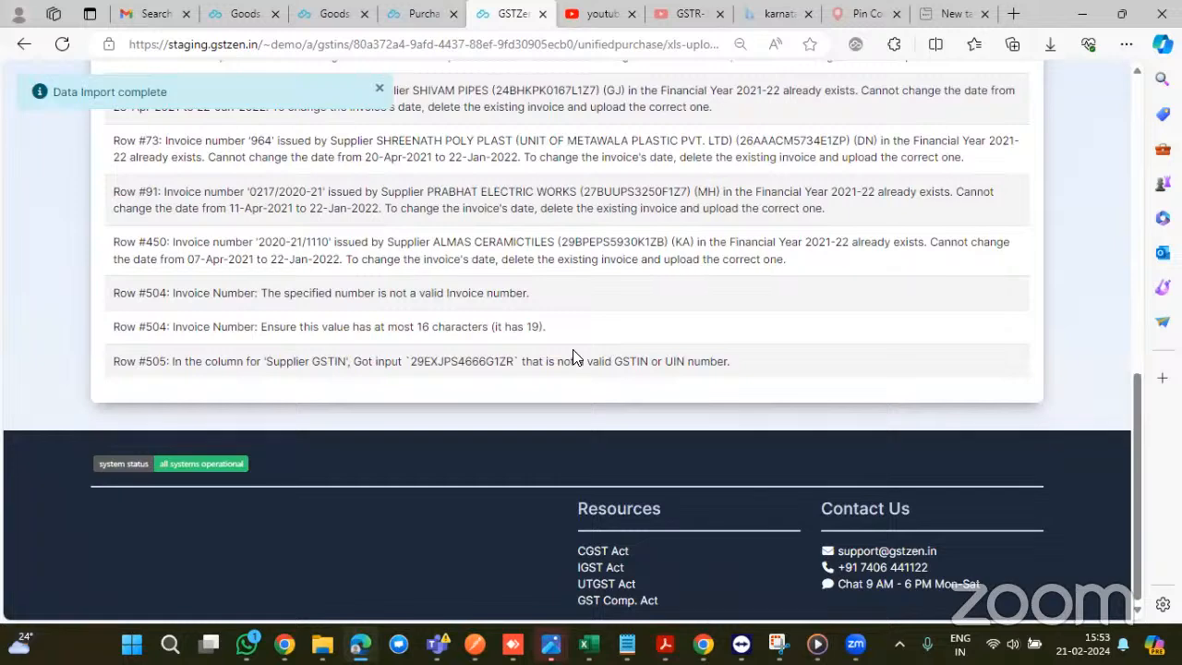
pyautogui.scroll(8, 573, 357)
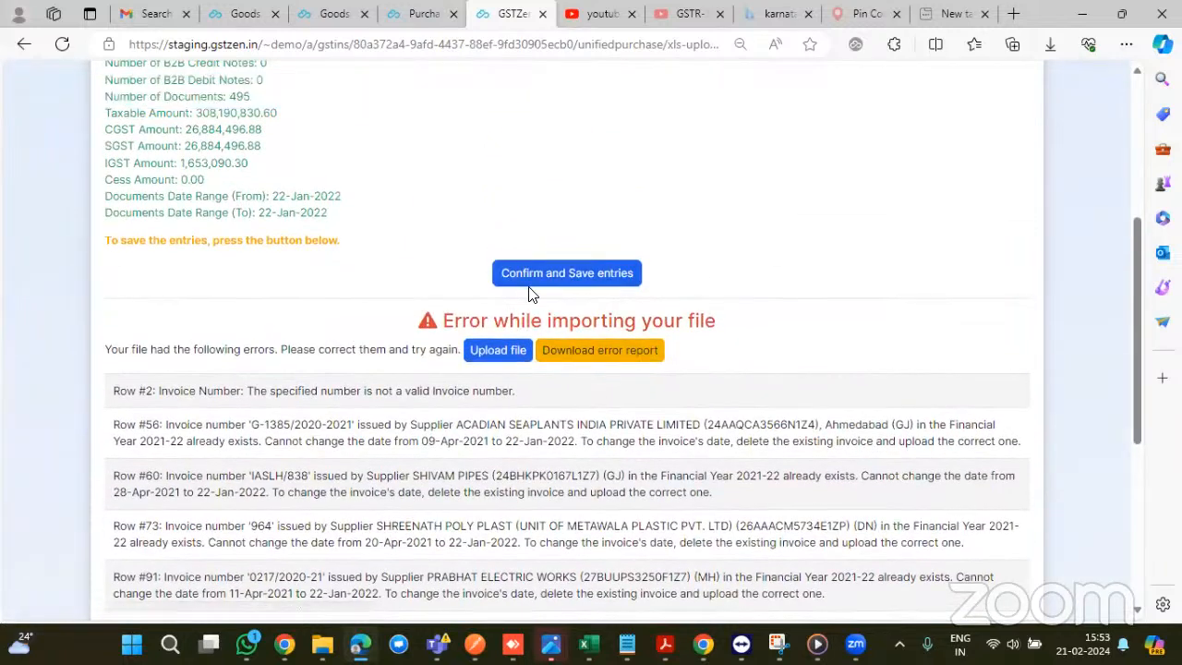
pyautogui.scroll(2, 534, 273)
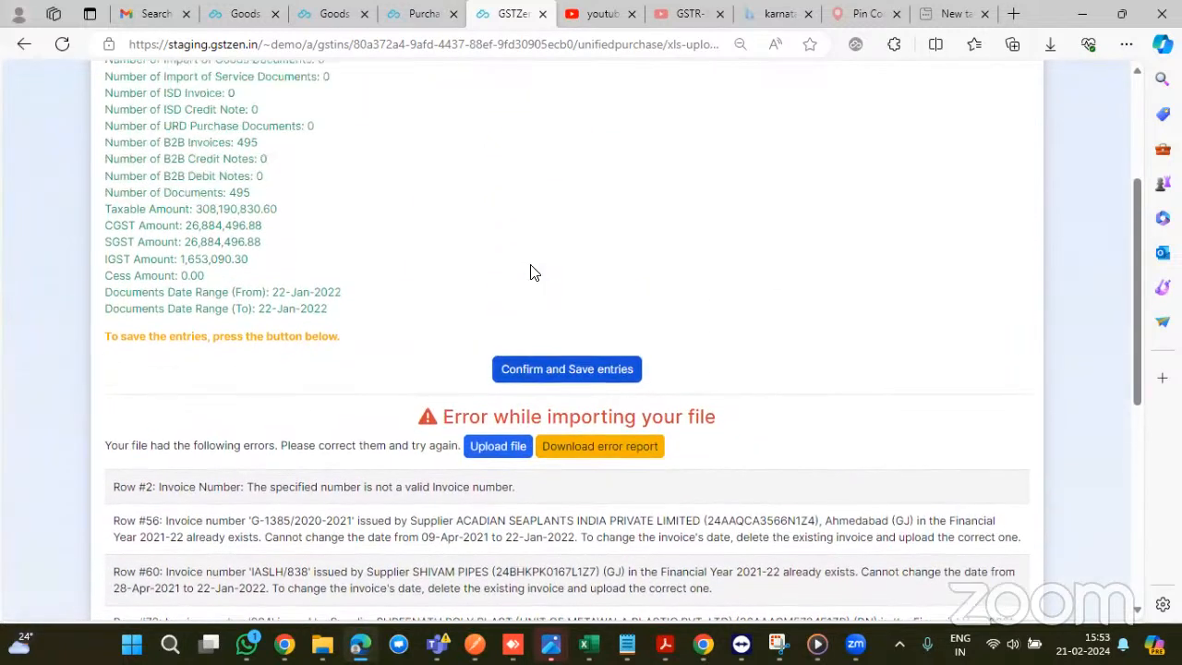
pyautogui.scroll(-2, 532, 273)
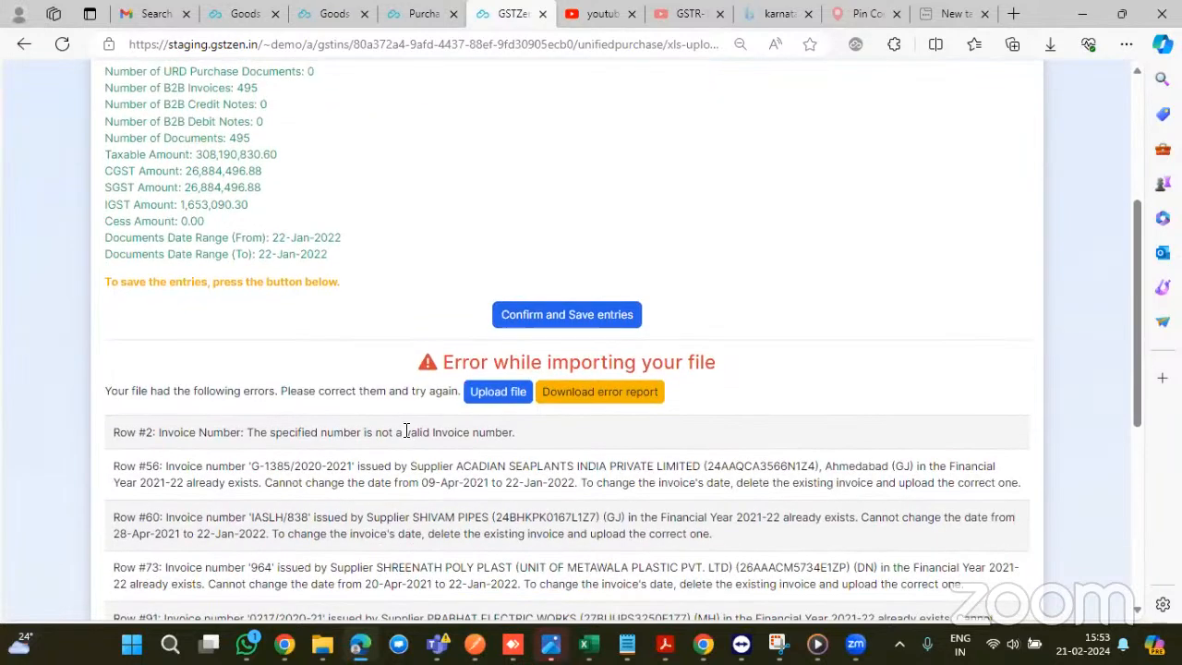
pyautogui.click(529, 324)
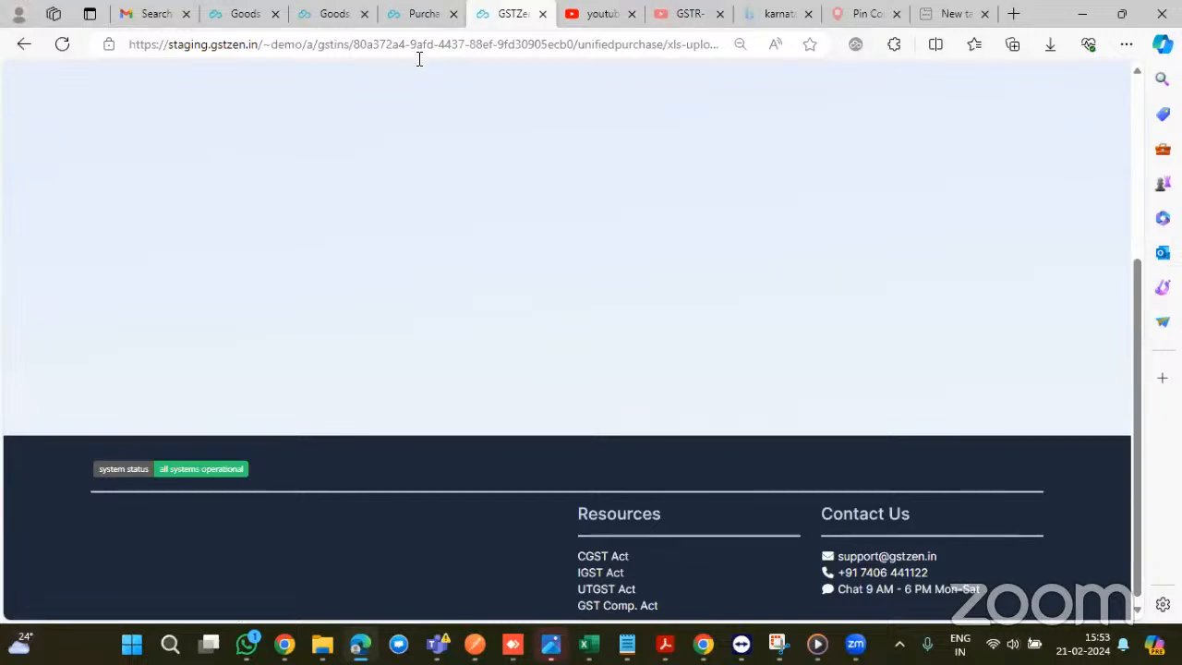
pyautogui.click(409, 18)
# - Run the intelligent purchase details matcher with a 10-day and ₹50 tax tolerance
pyautogui.scroll(-2, 417, 258)
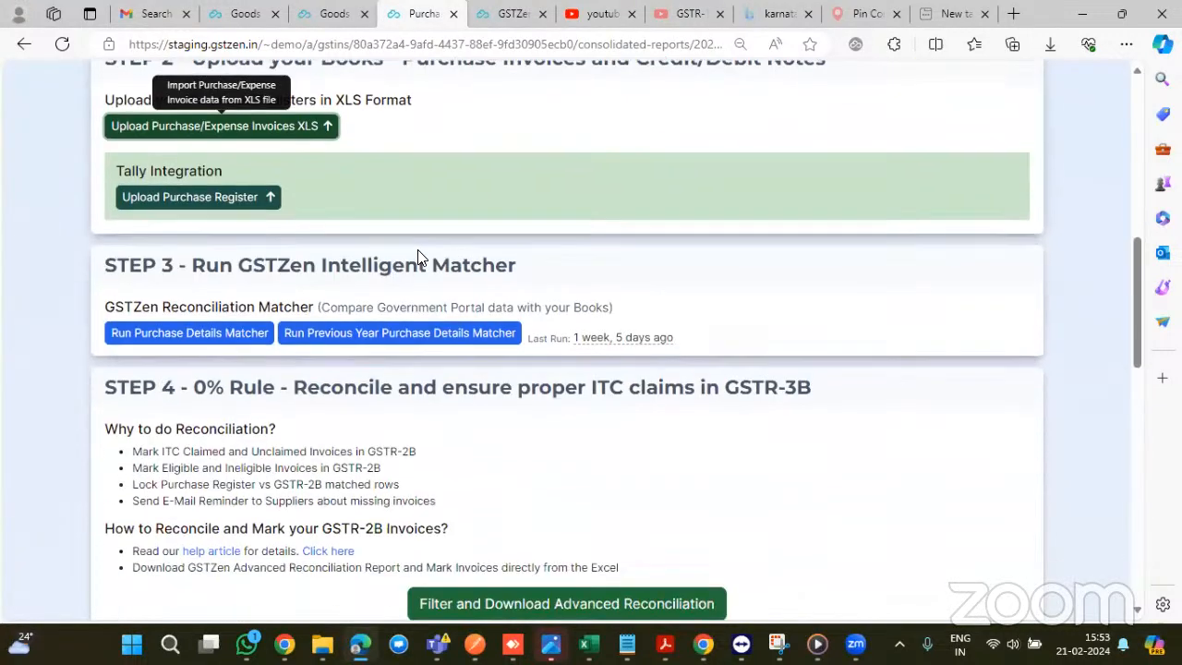
pyautogui.scroll(1, 417, 258)
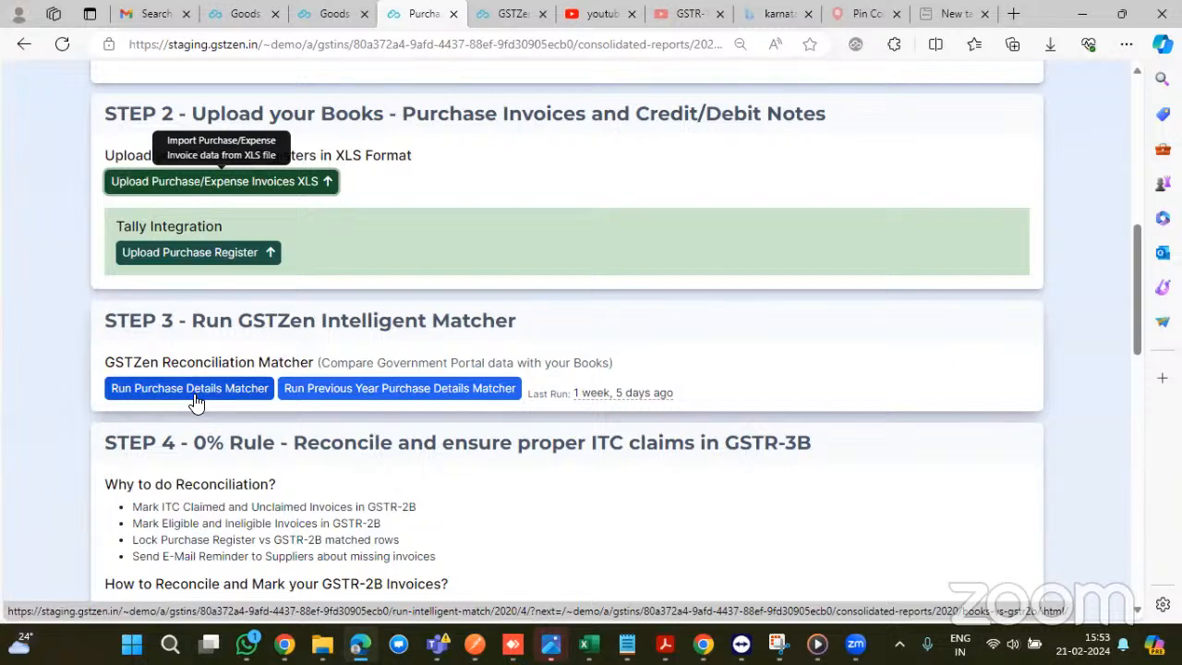
pyautogui.scroll(2, 683, 169)
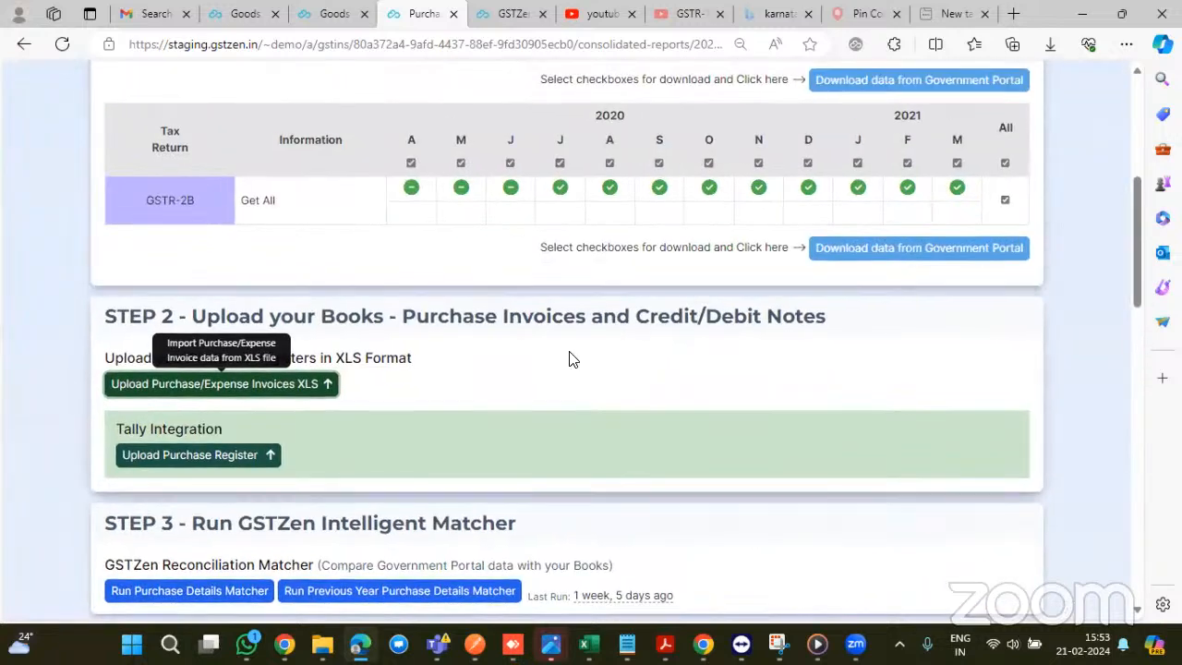
pyautogui.scroll(-4, 506, 359)
pyautogui.click(230, 267)
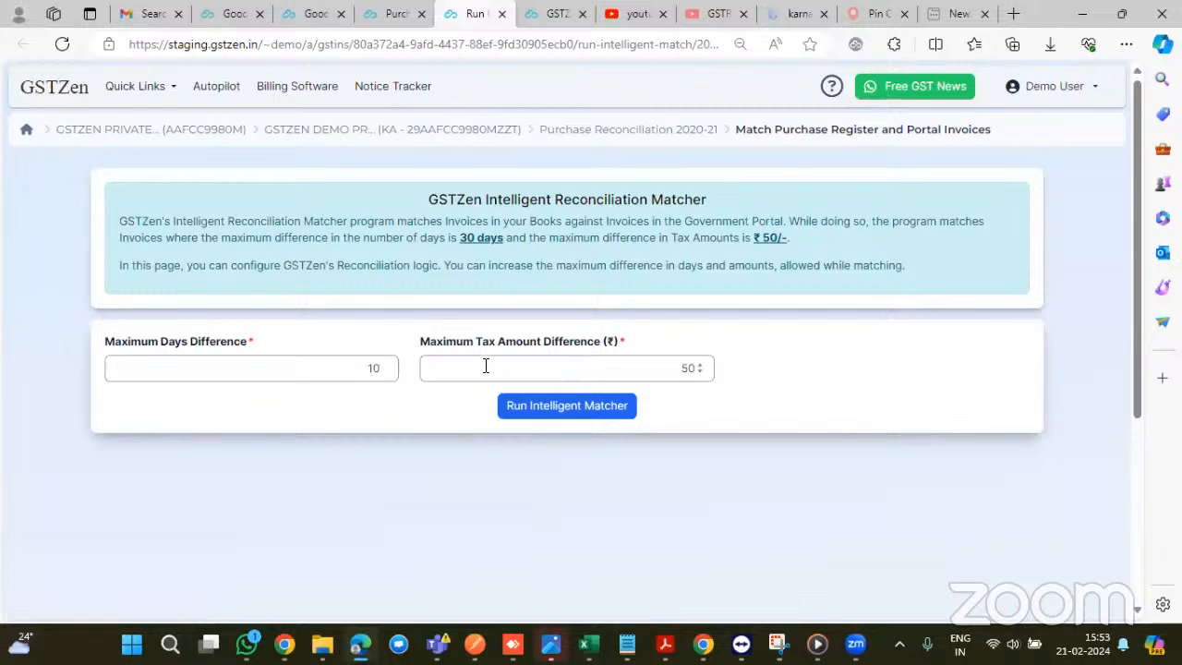
pyautogui.click(552, 415)
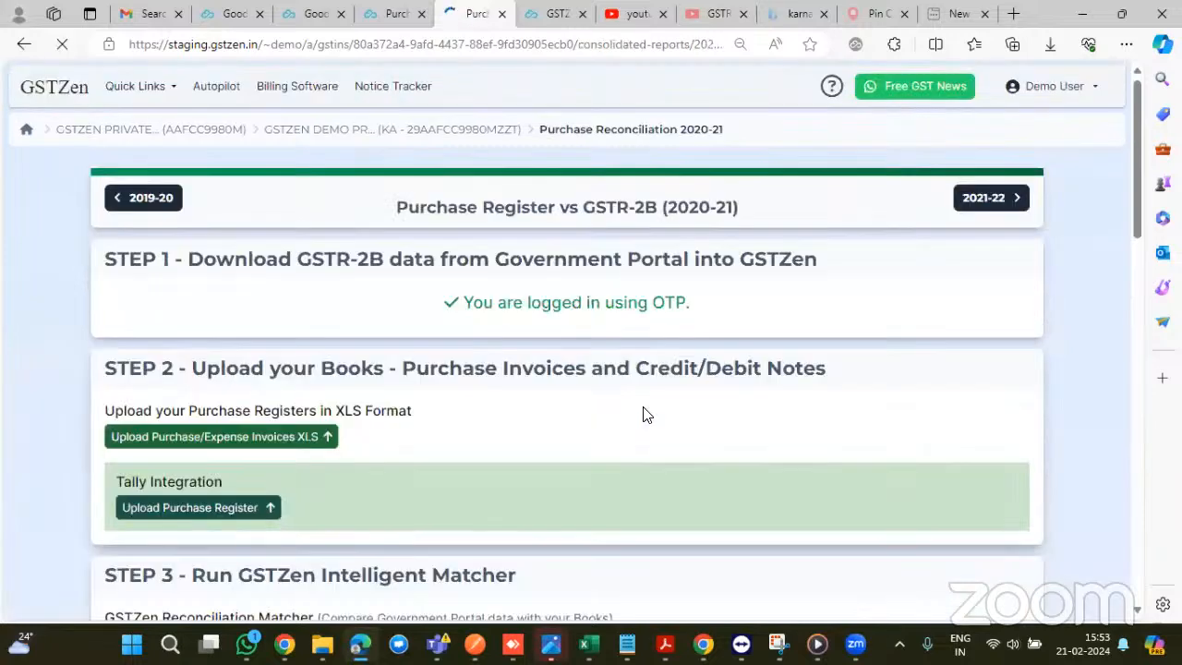
# - Generate the 2020-21 GSTR-2B filing-period reconciliation XLS, download it and open it in Excel
pyautogui.scroll(-10, 779, 356)
pyautogui.scroll(-3, 212, 136)
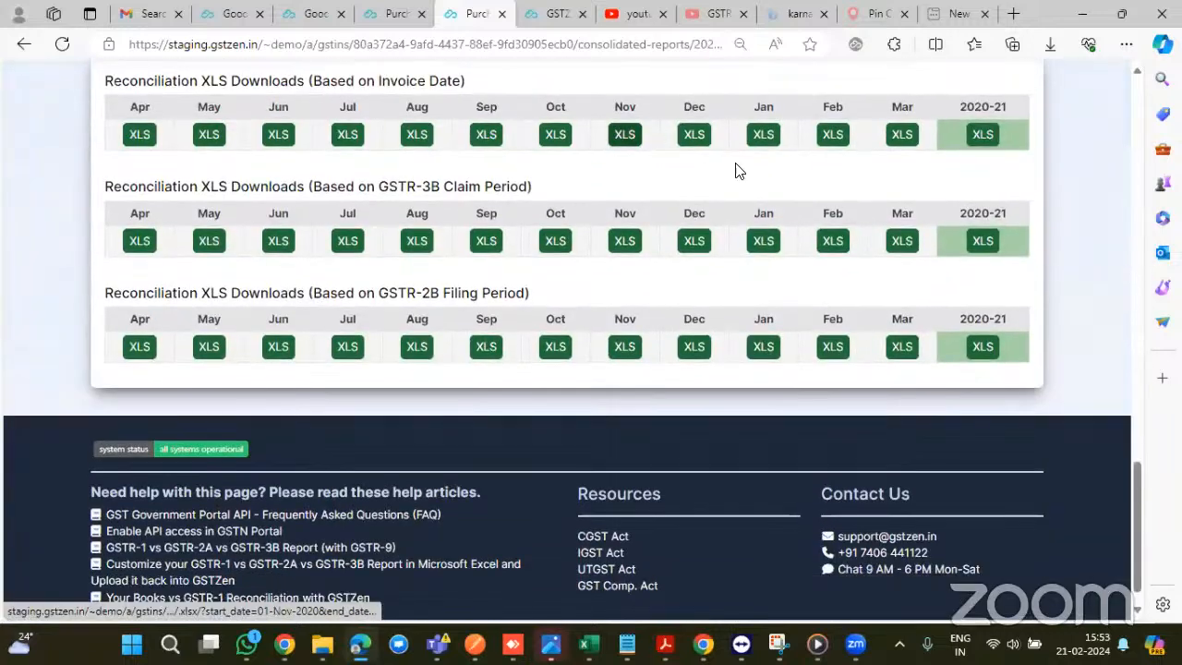
pyautogui.scroll(-1, 743, 221)
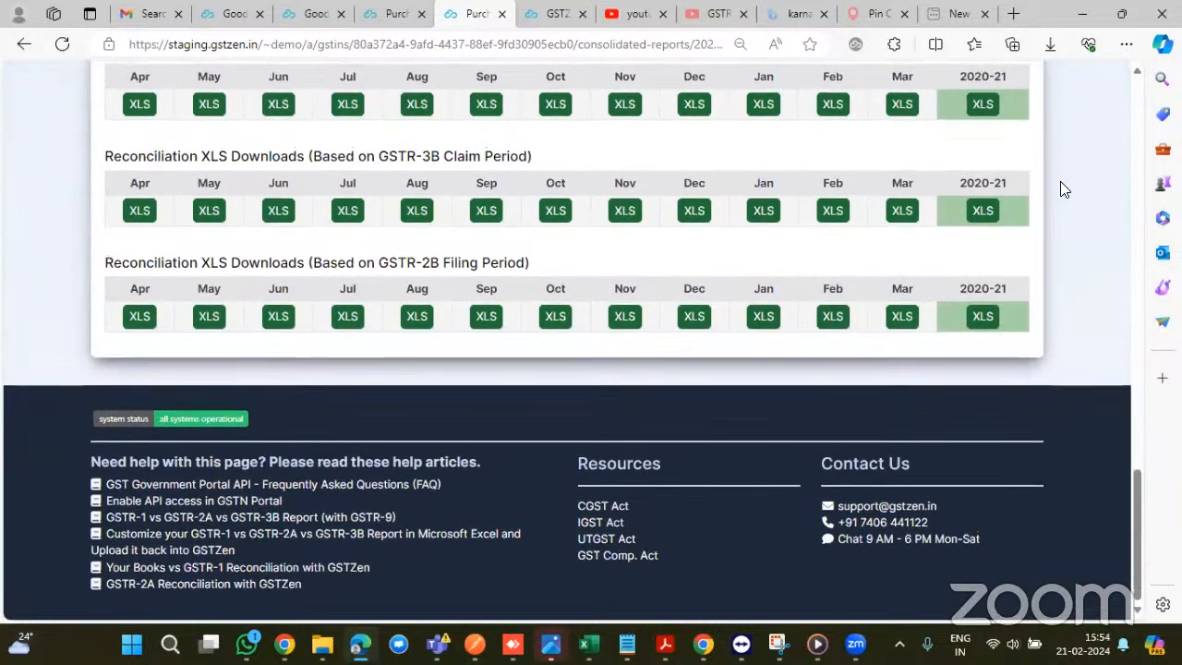
pyautogui.click(982, 319)
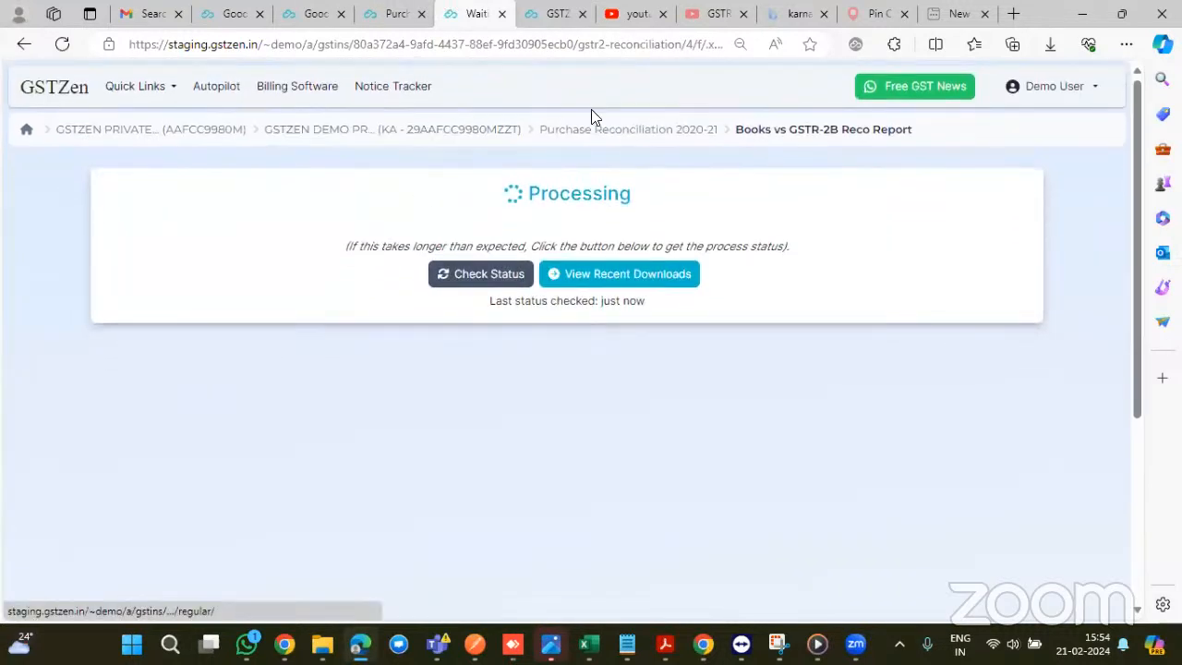
pyautogui.rightClick(378, 136)
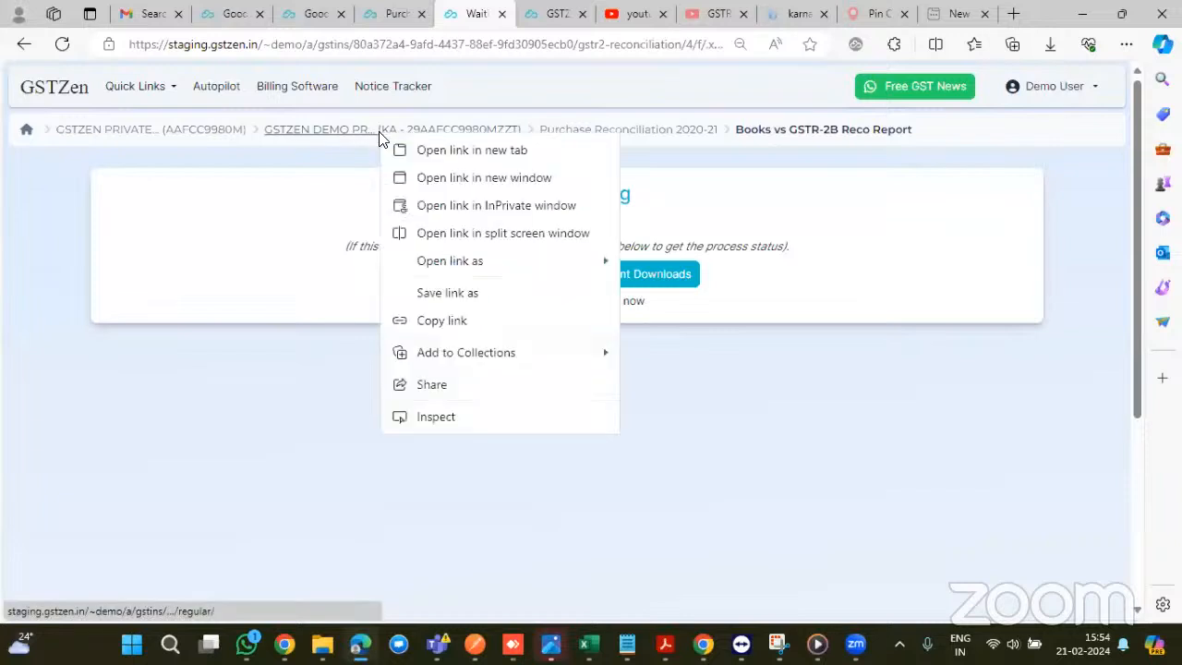
pyautogui.click(446, 150)
pyautogui.click(563, 259)
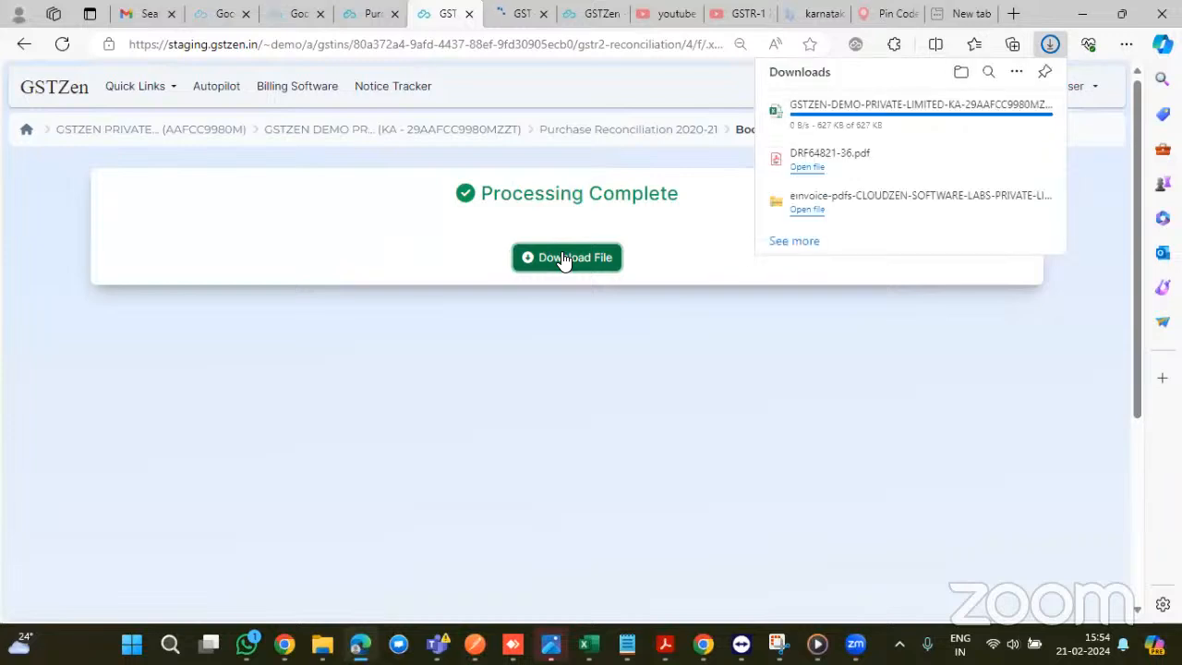
pyautogui.click(564, 261)
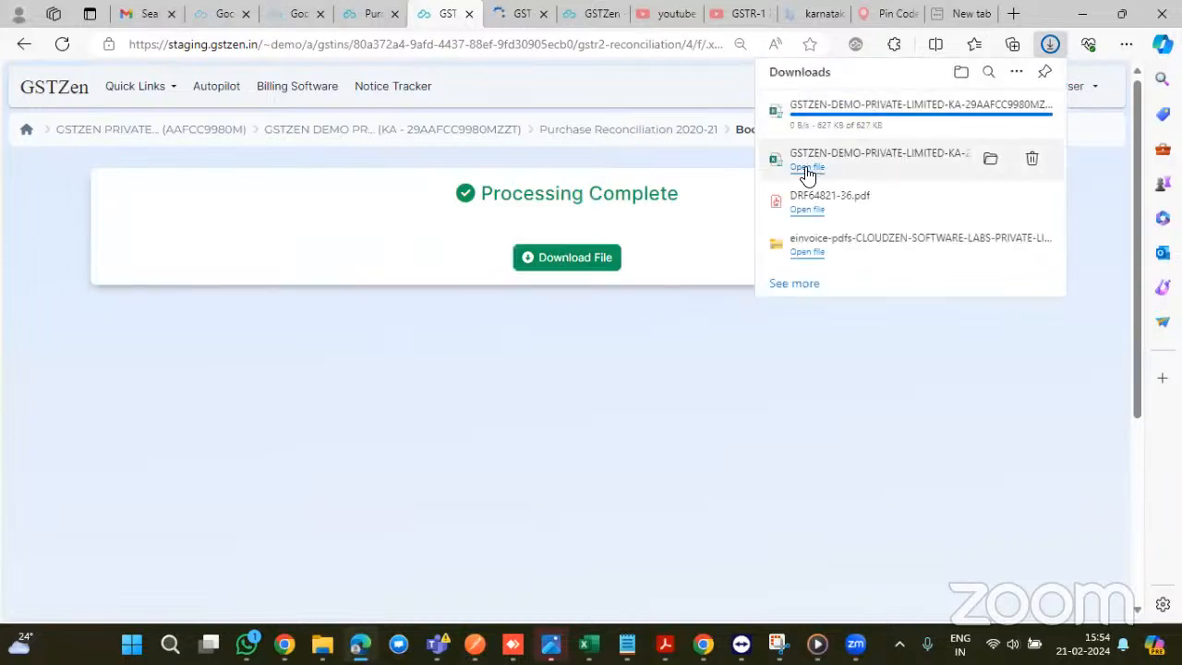
pyautogui.click(807, 160)
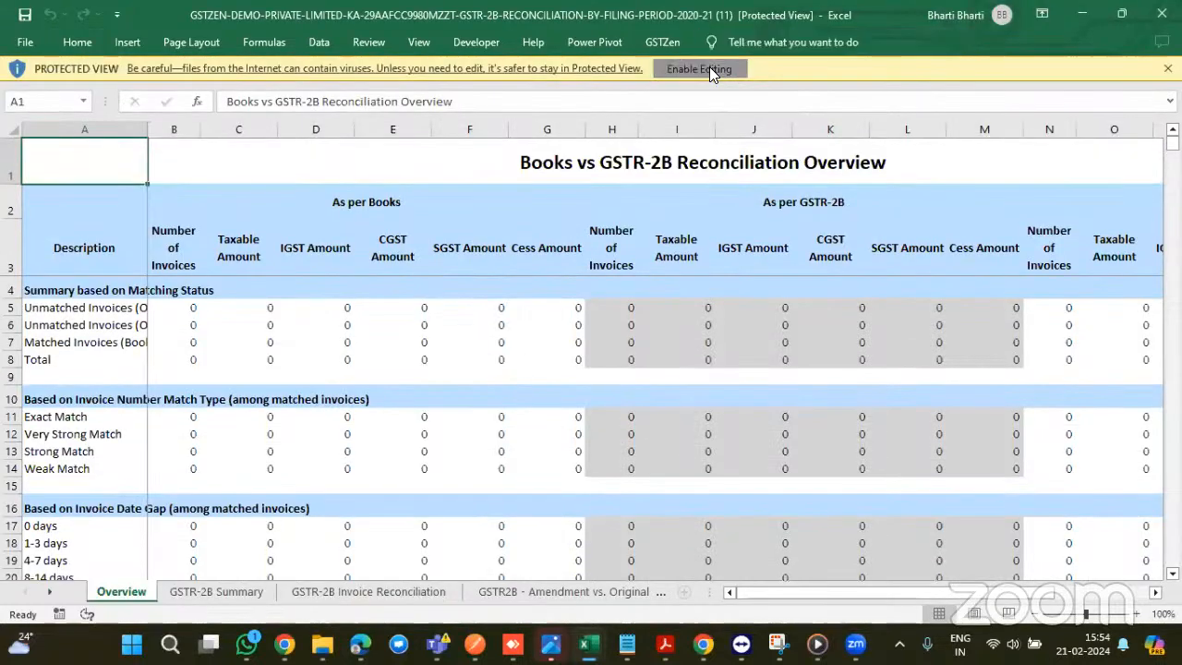
pyautogui.scroll(-7, 878, 442)
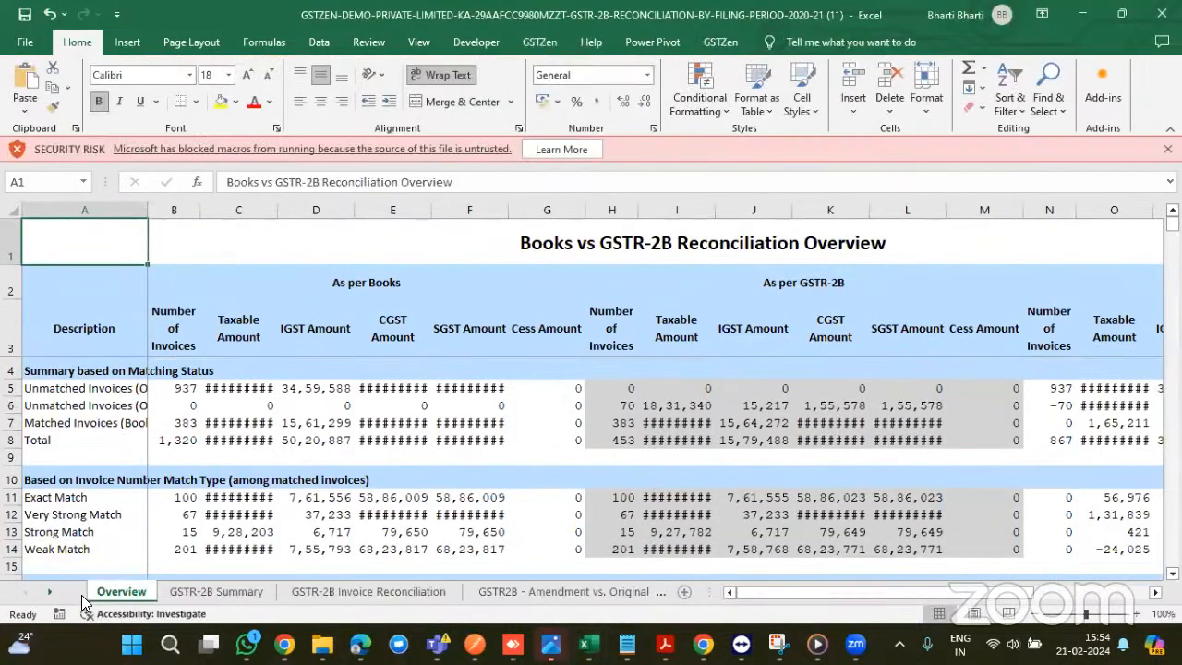
pyautogui.press('Right')
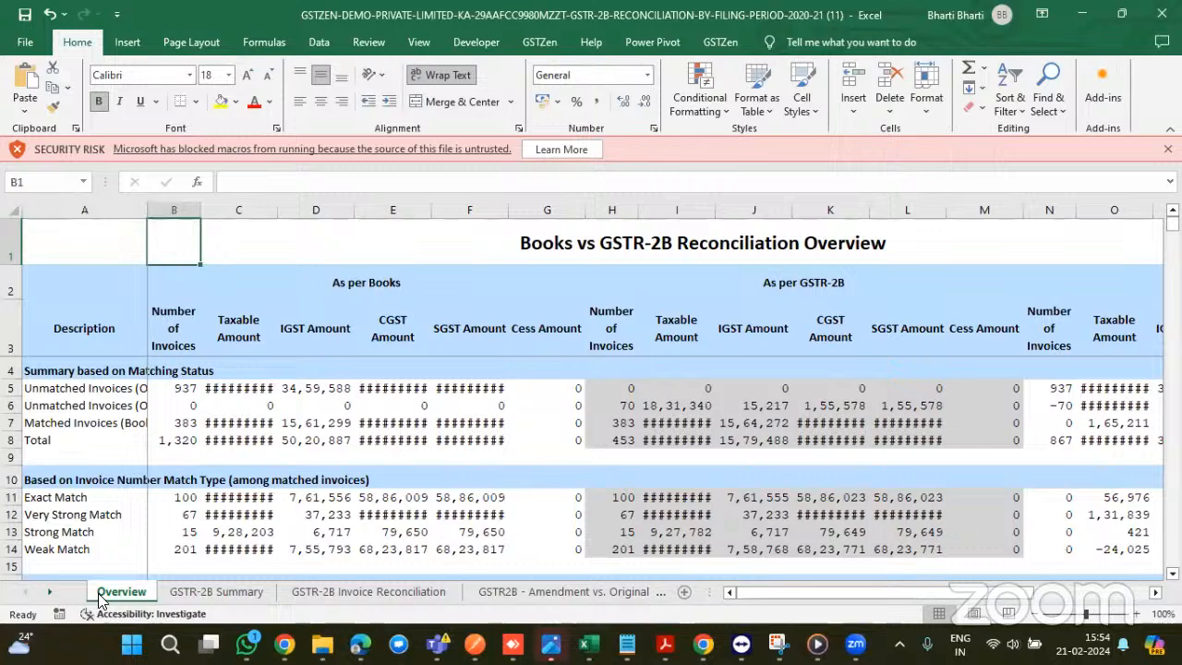
pyautogui.click(1121, 14)
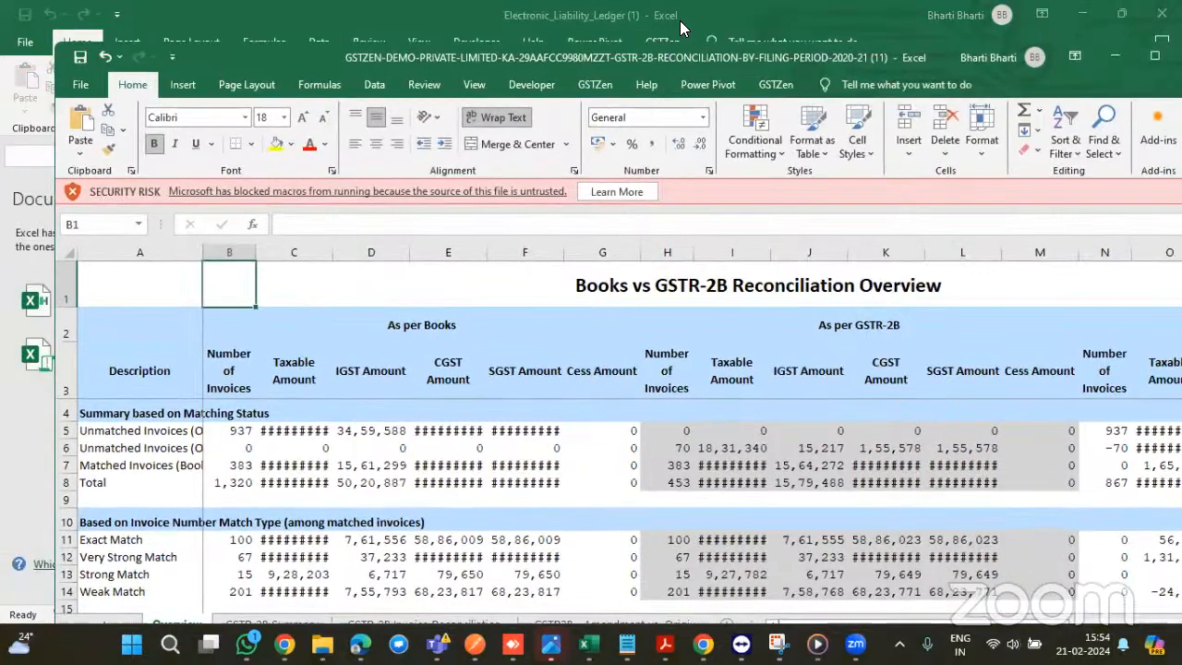
pyautogui.moveTo(681, 22); pyautogui.dragTo(662, 0)
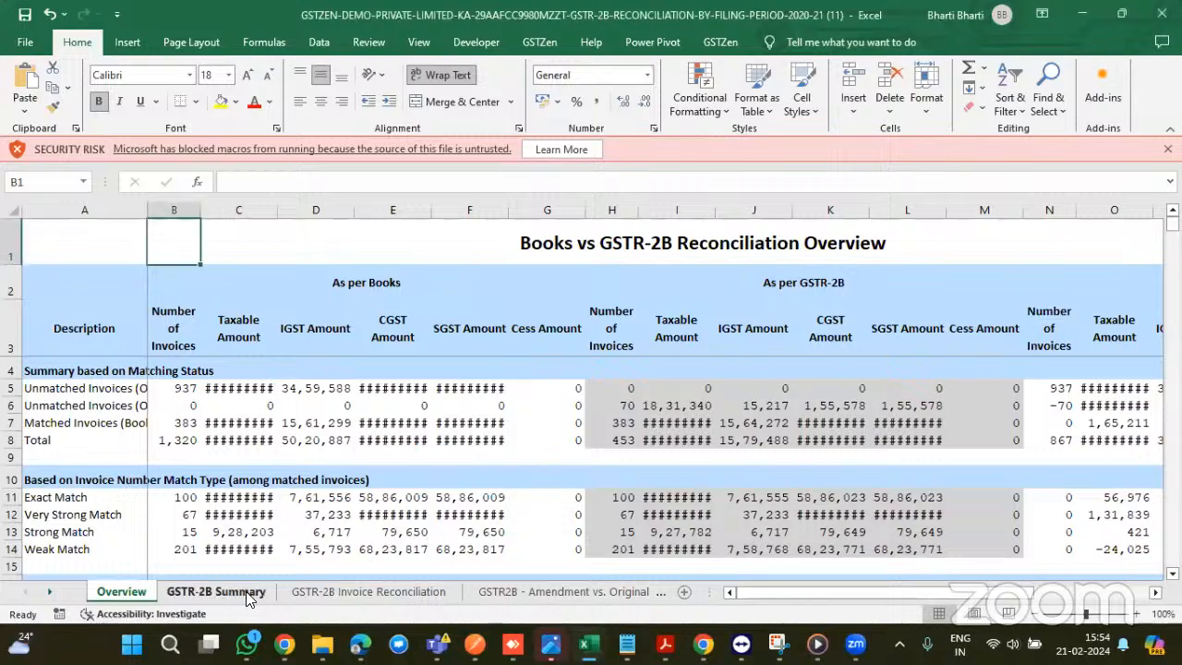
# - Review the GSTR-2B Summary sheet's monthly ITC tables, then switch to the GSTR-2B Invoice Reconciliation sheet
pyautogui.click(215, 592)
pyautogui.hscroll(3, 428, 496)
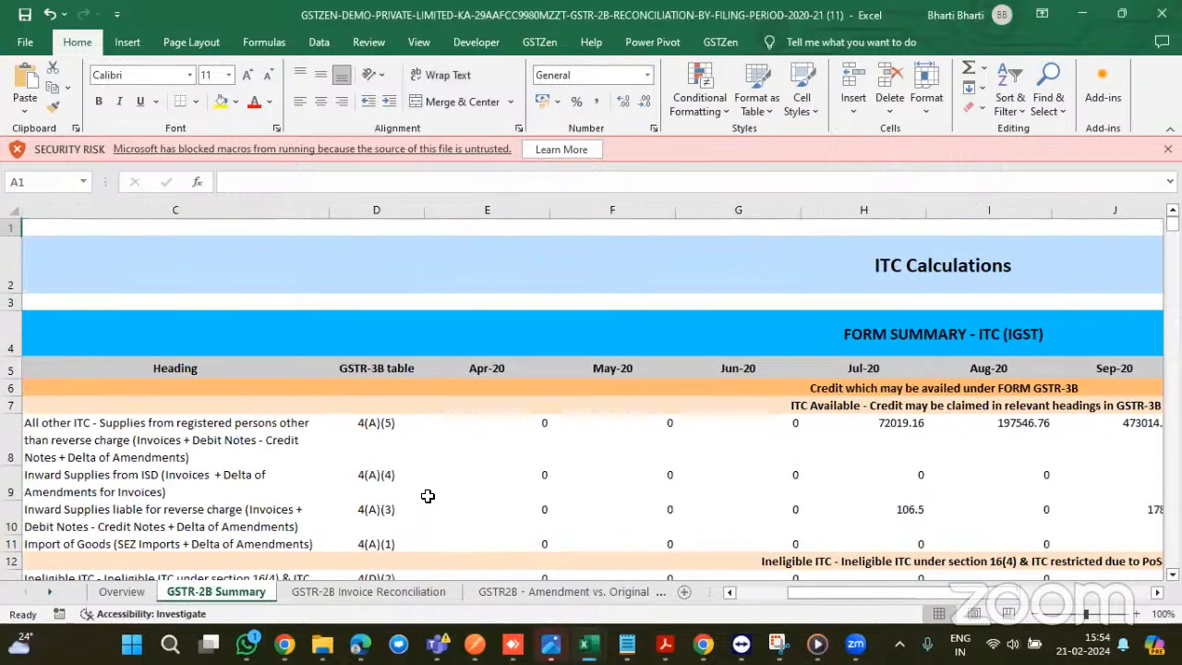
pyautogui.scroll(-2, 531, 449)
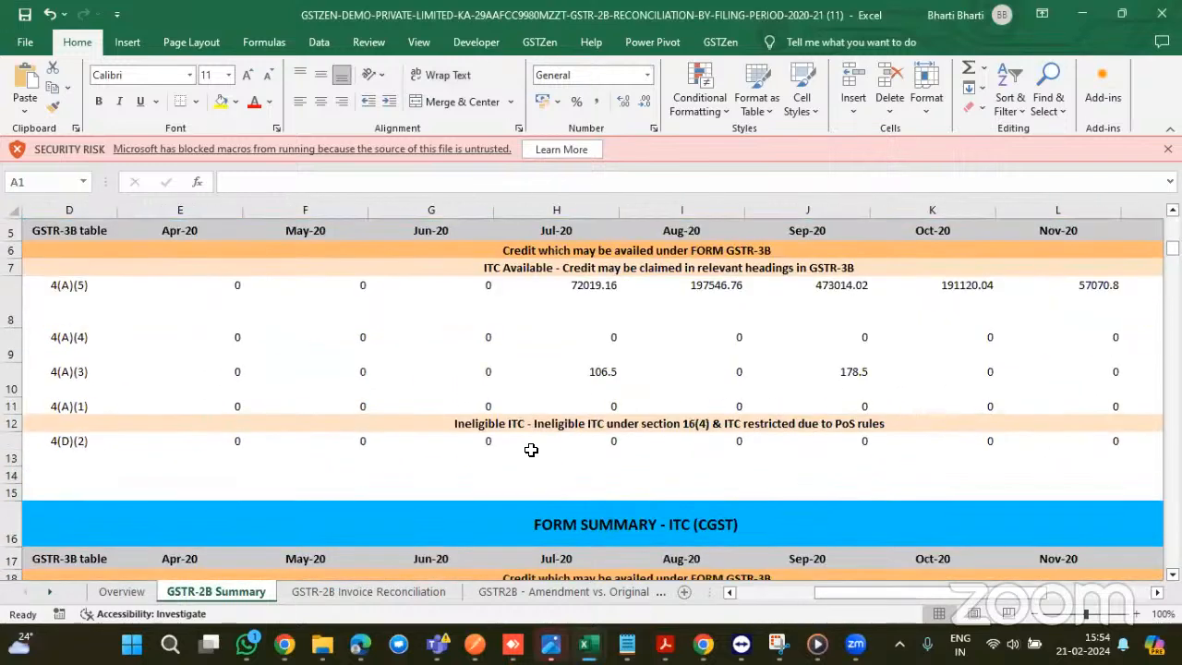
pyautogui.hscroll(-2, 534, 449)
pyautogui.scroll(-3, 359, 429)
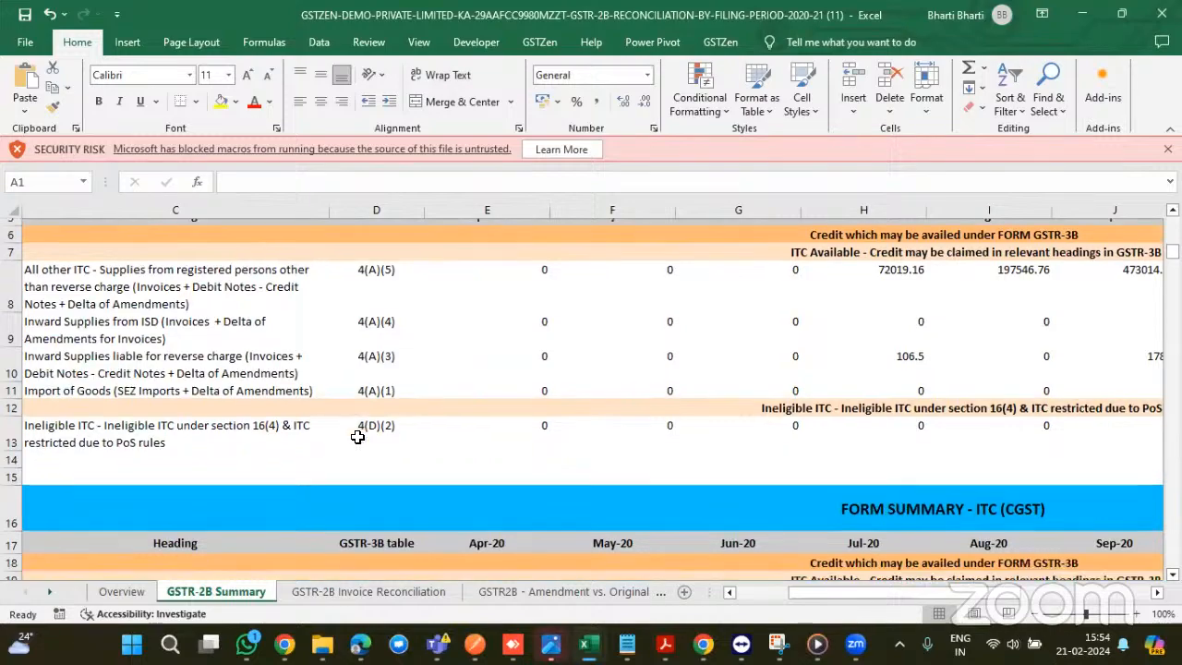
pyautogui.scroll(3, 357, 436)
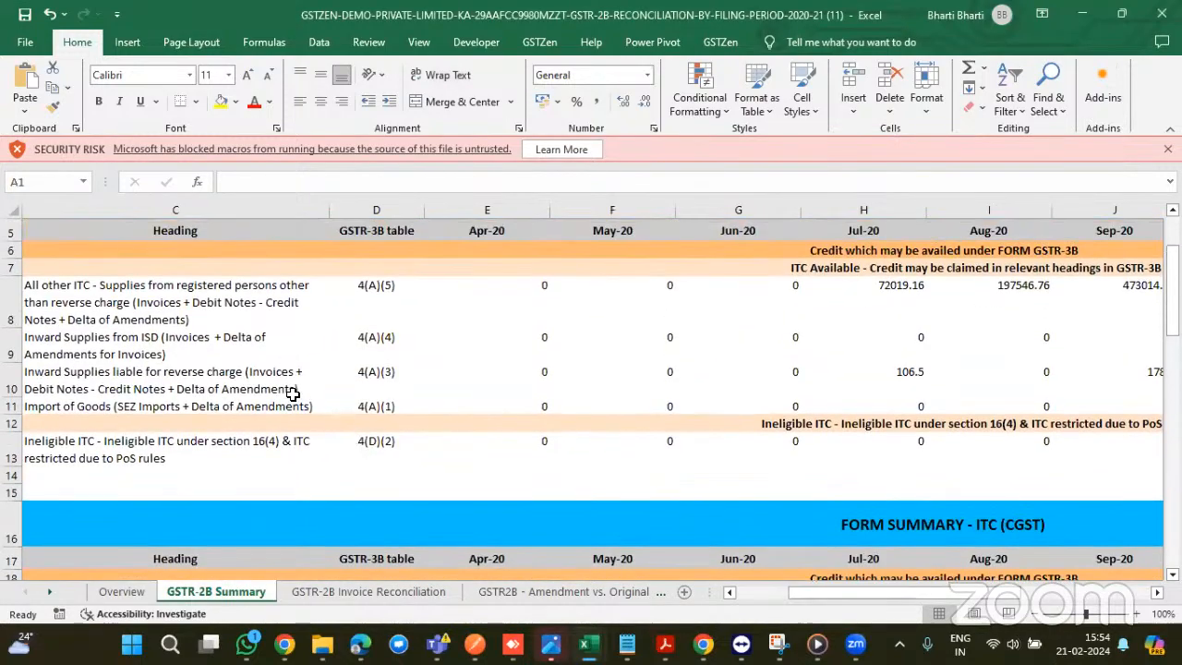
pyautogui.scroll(-5, 490, 404)
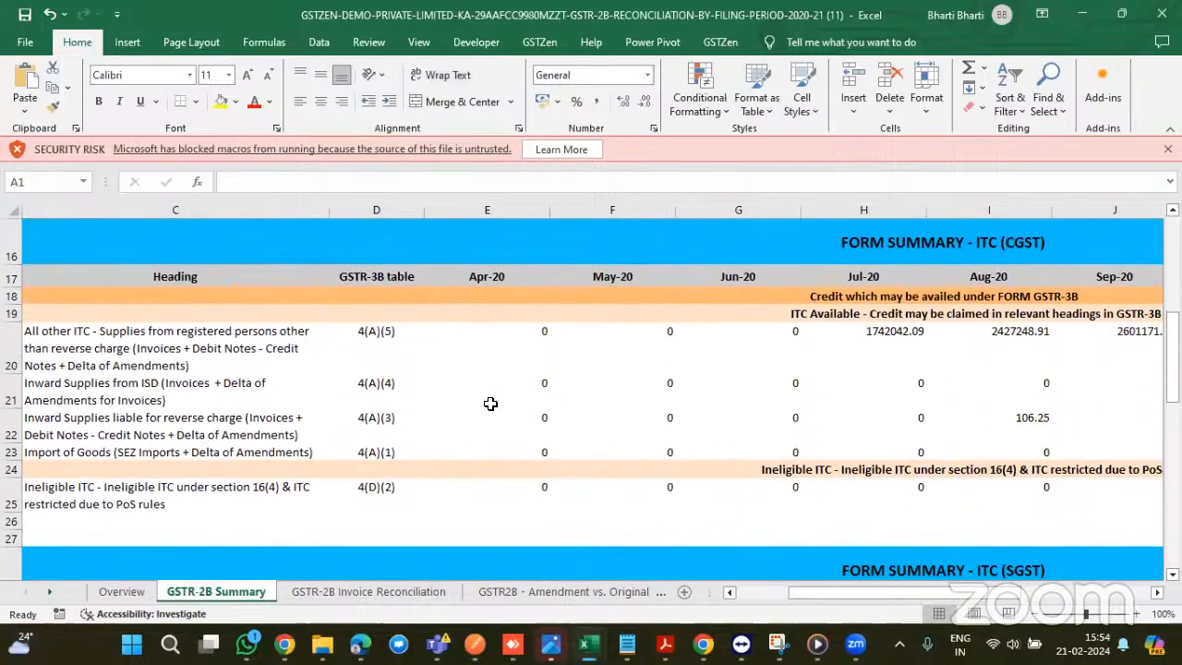
pyautogui.hscroll(1, 490, 403)
pyautogui.hscroll(4, 490, 404)
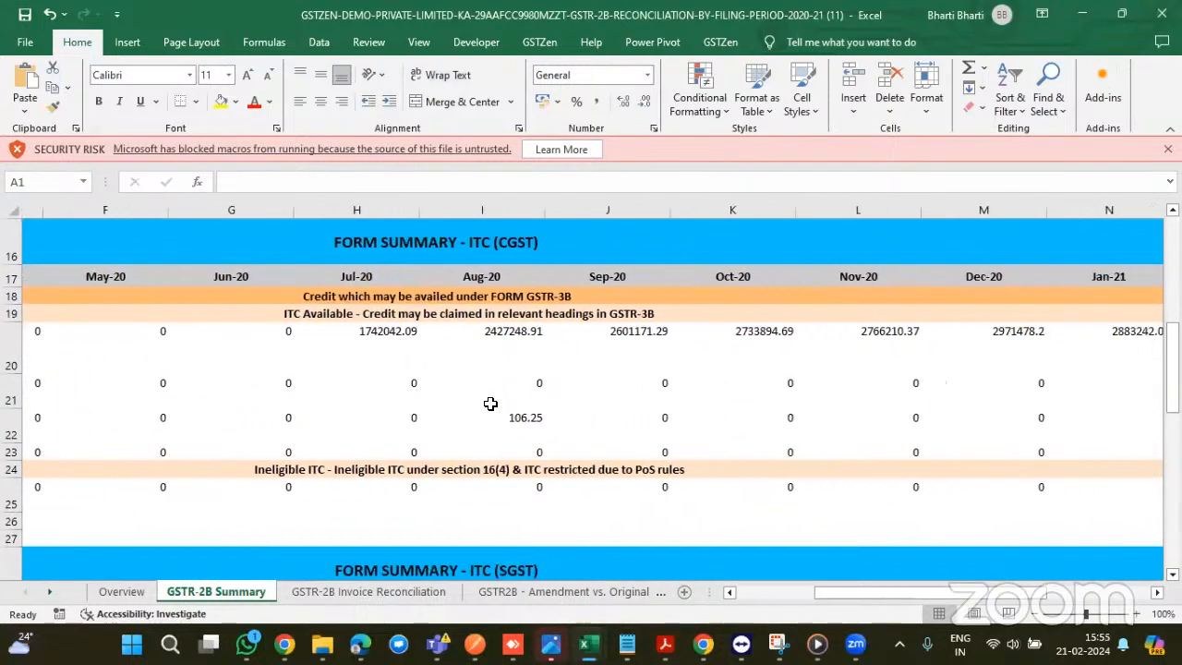
pyautogui.click(372, 595)
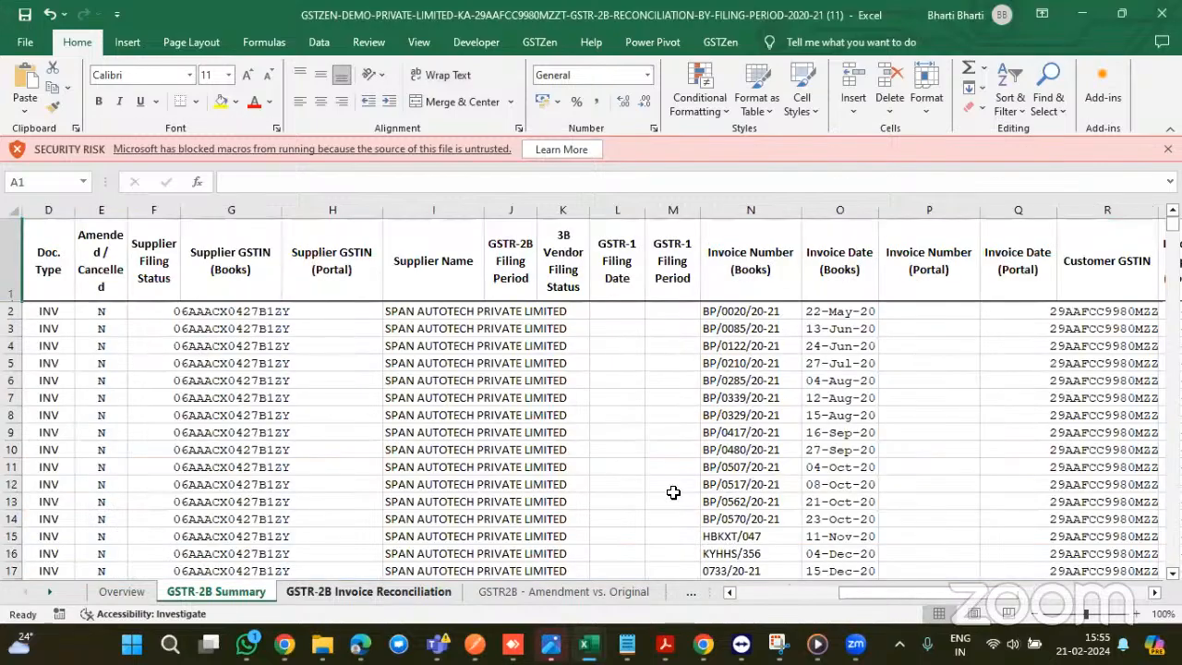
pyautogui.hscroll(10, 675, 493)
pyautogui.hscroll(8, 675, 492)
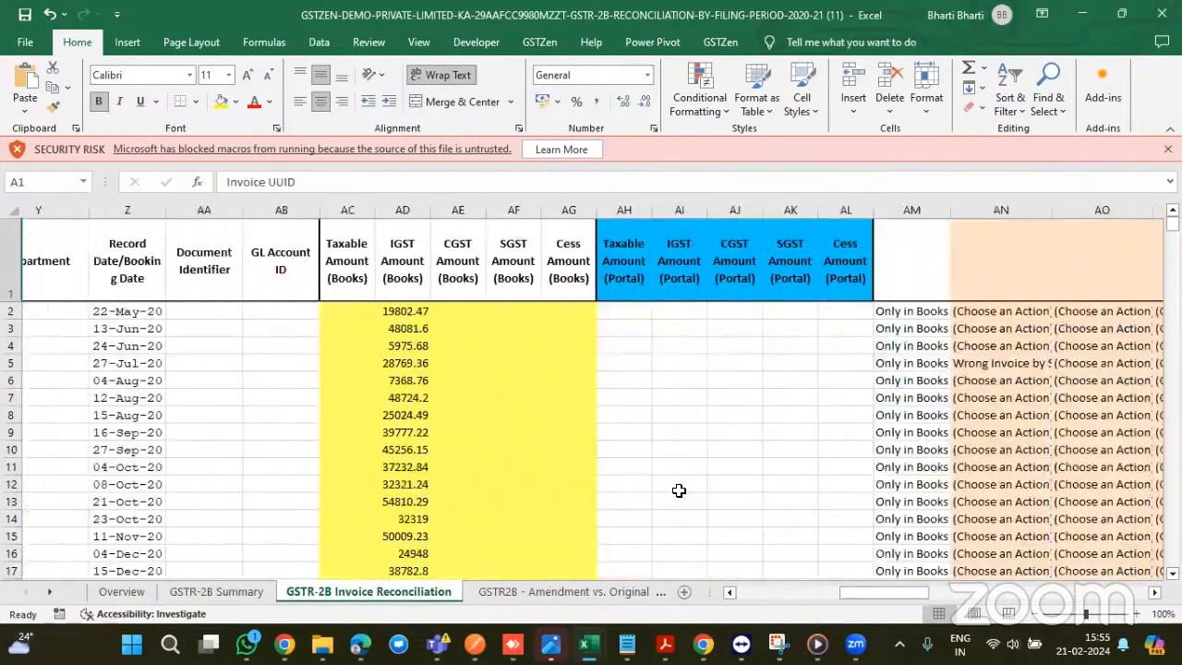
pyautogui.scroll(-7, 677, 491)
pyautogui.scroll(-1, 679, 490)
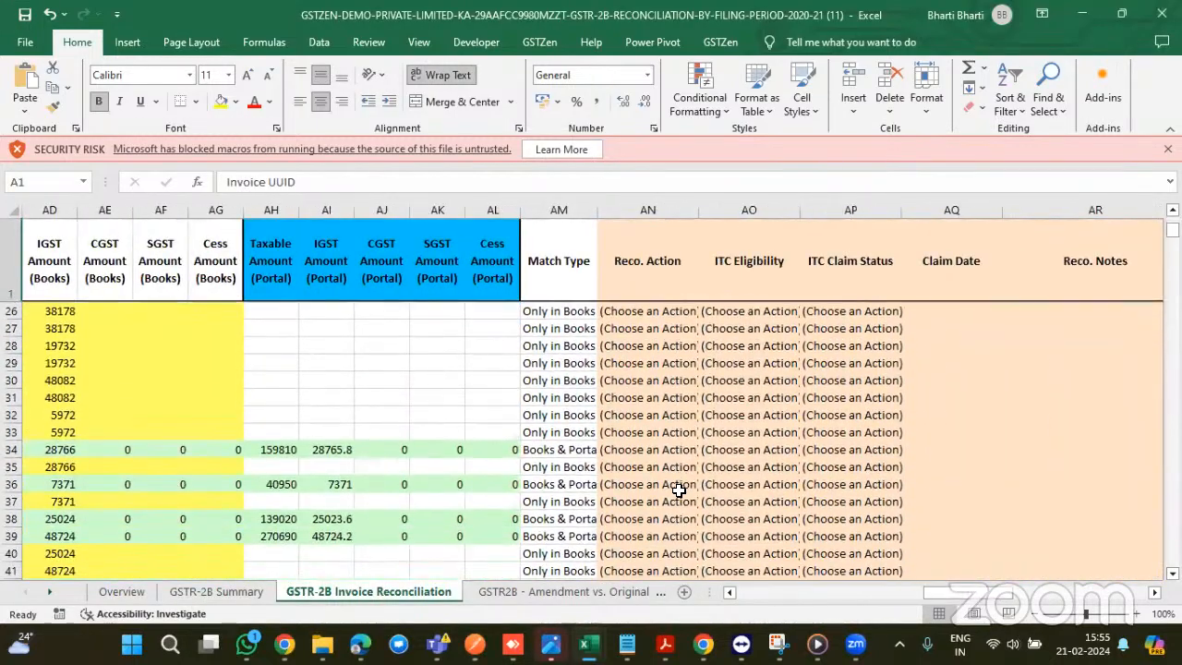
pyautogui.hscroll(-4, 520, 494)
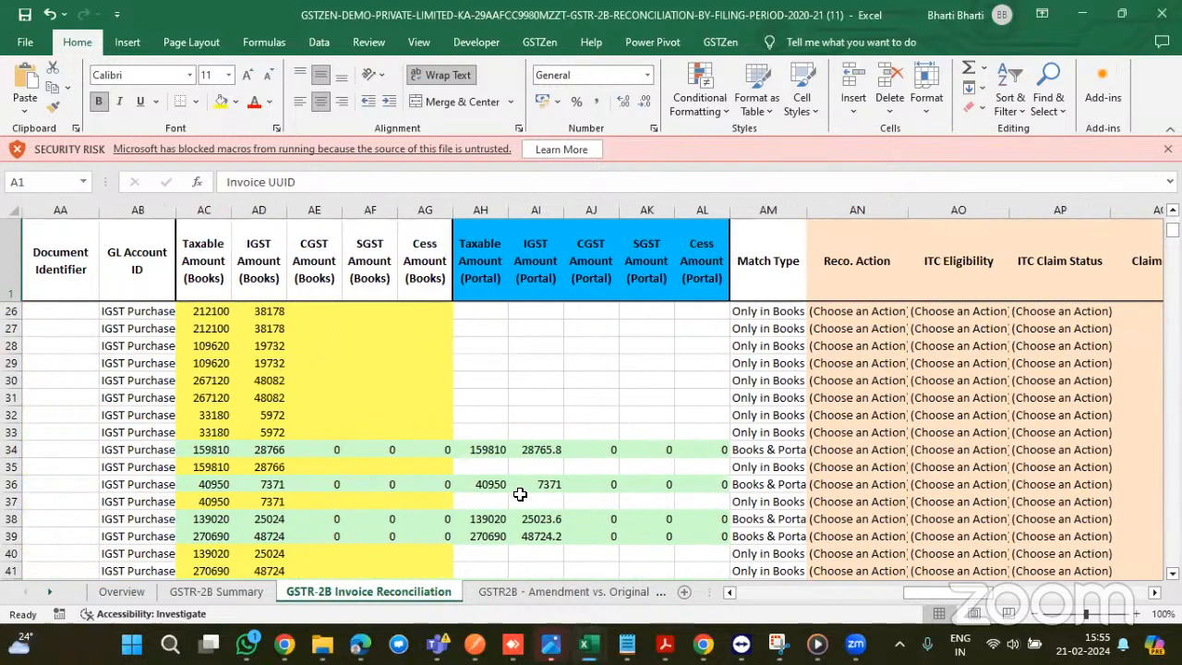
pyautogui.scroll(-2, 519, 494)
pyautogui.moveTo(240, 453); pyautogui.dragTo(722, 461)
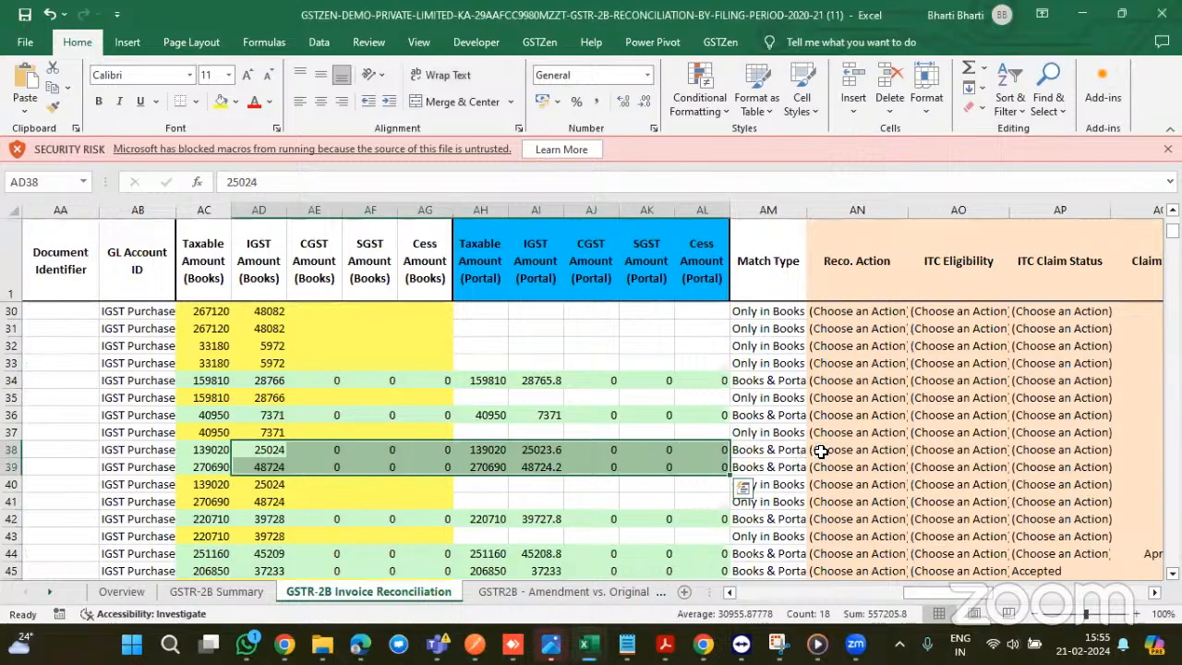
pyautogui.click(821, 451)
pyautogui.hscroll(6, 821, 450)
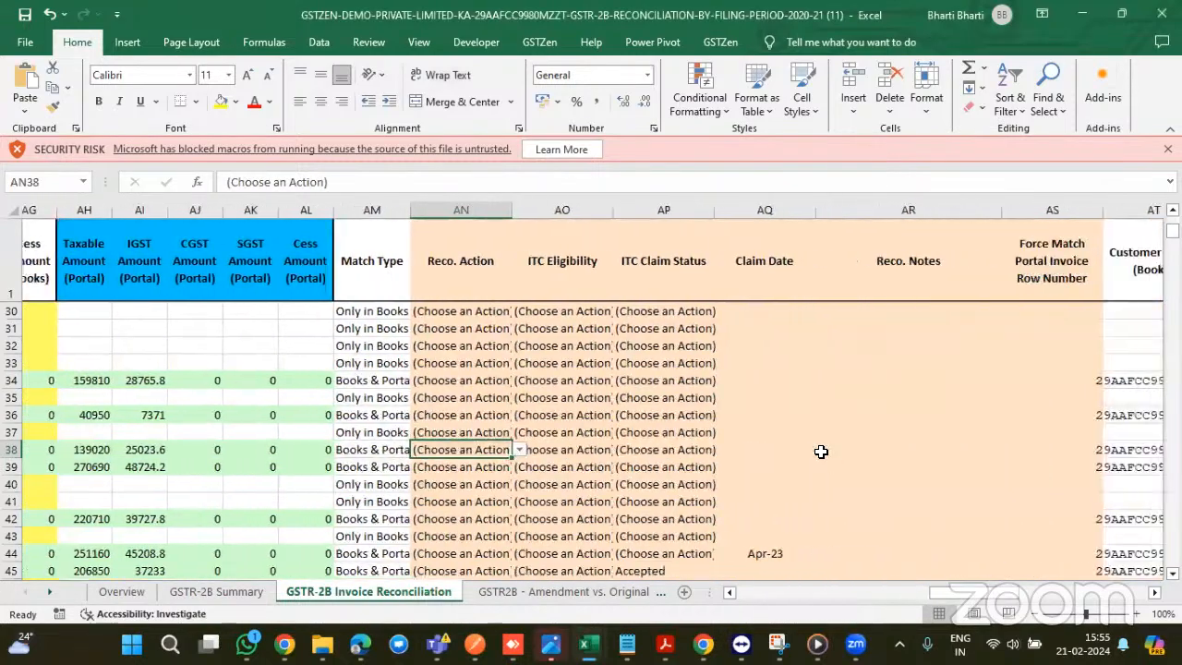
pyautogui.hscroll(12, 821, 451)
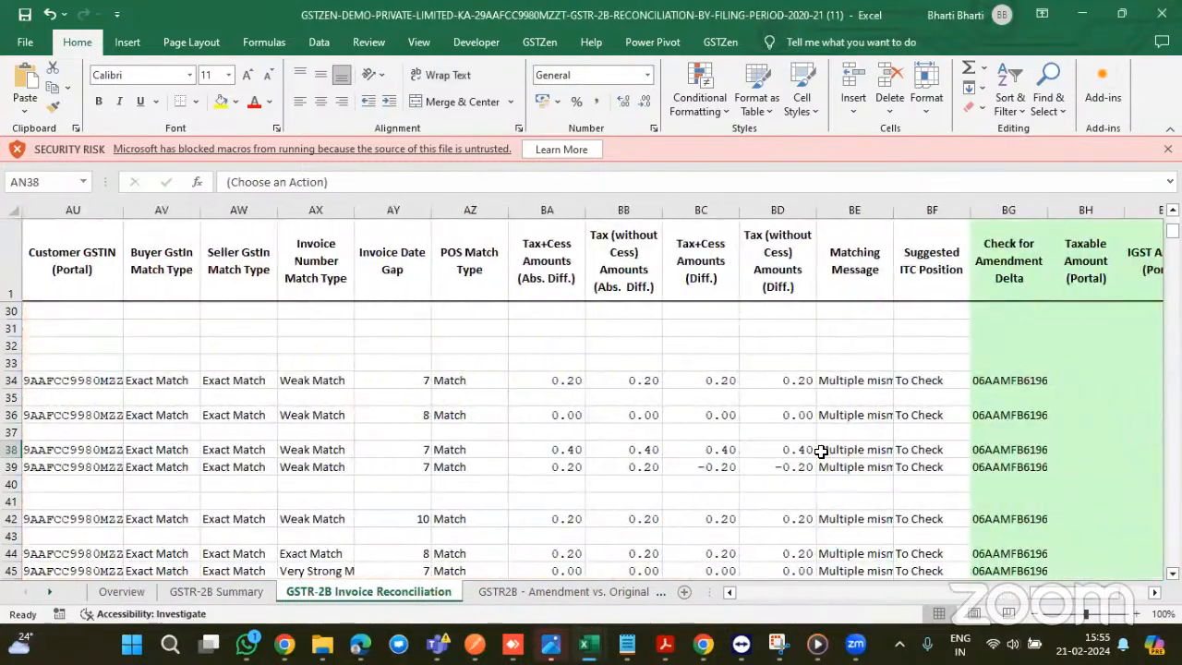
pyautogui.hscroll(1, 821, 451)
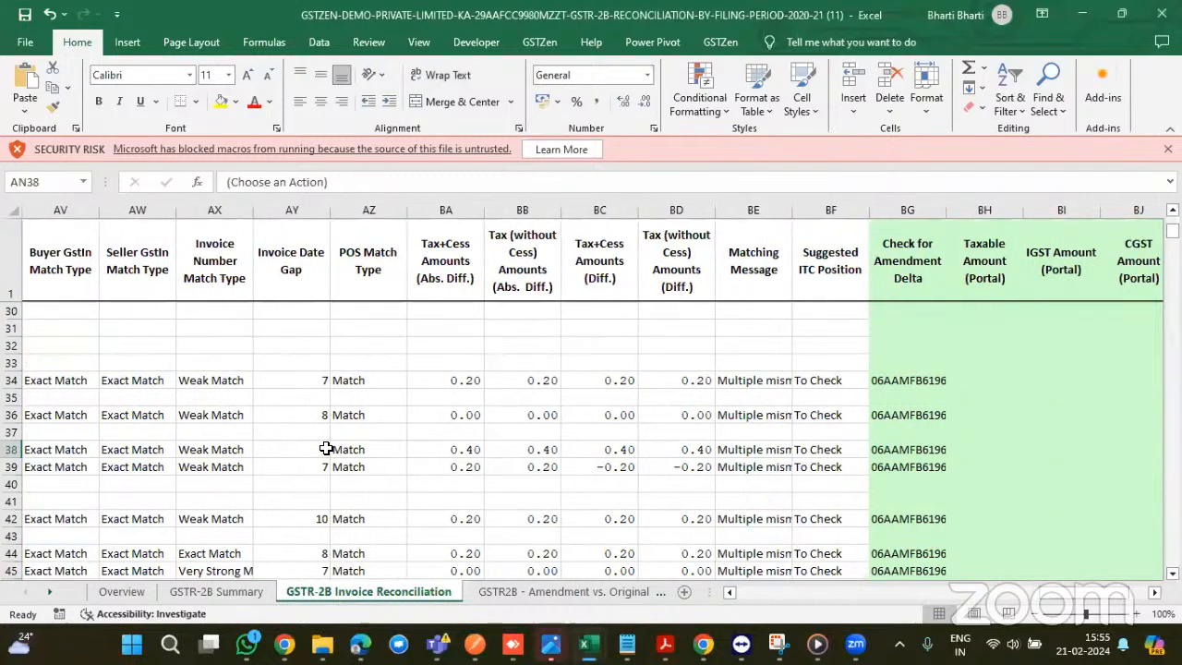
pyautogui.moveTo(326, 449); pyautogui.dragTo(769, 450)
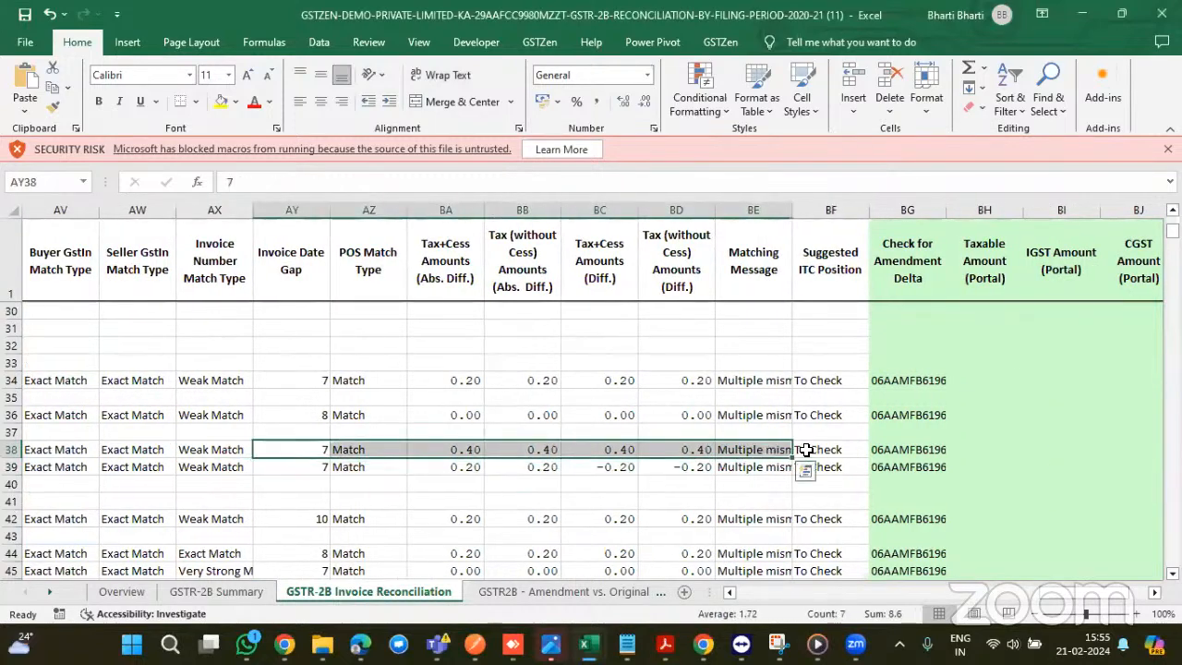
pyautogui.hscroll(6, 806, 449)
pyautogui.hscroll(-4, 804, 449)
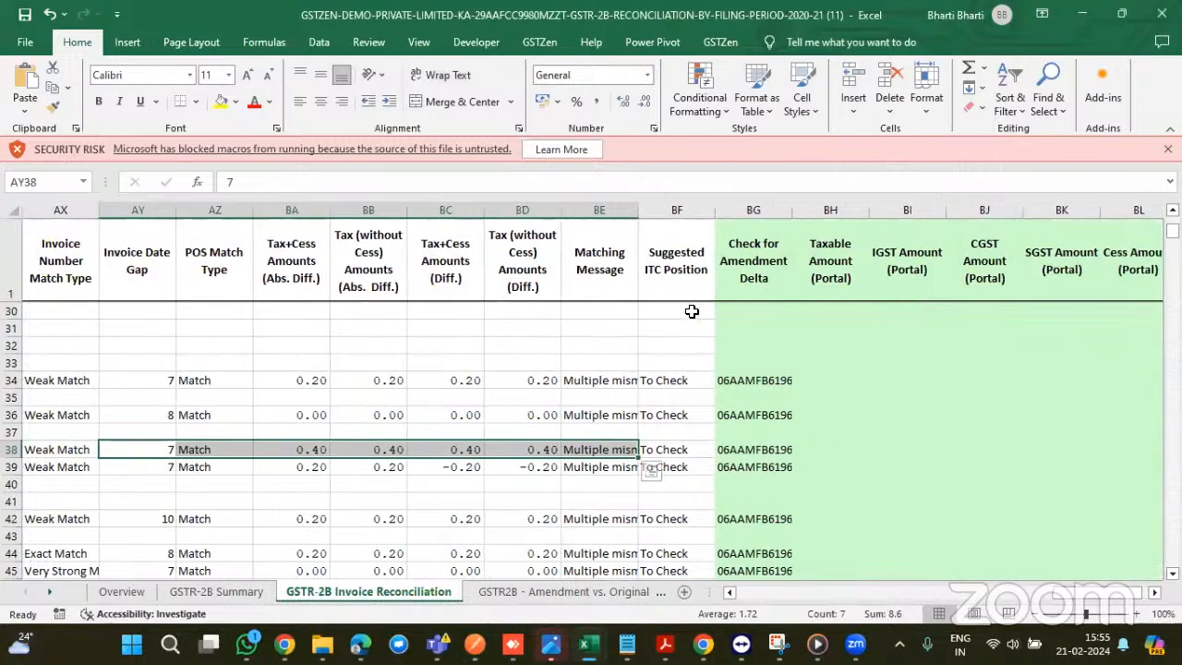
pyautogui.click(682, 260)
pyautogui.scroll(-5, 677, 427)
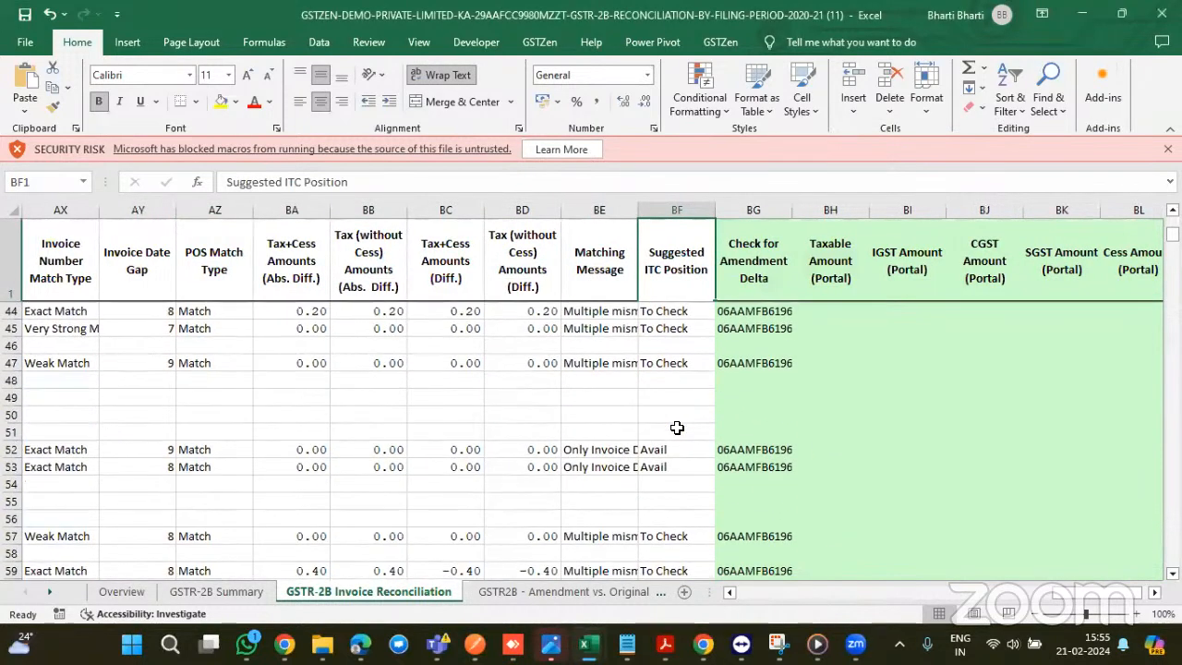
pyautogui.scroll(-2, 677, 428)
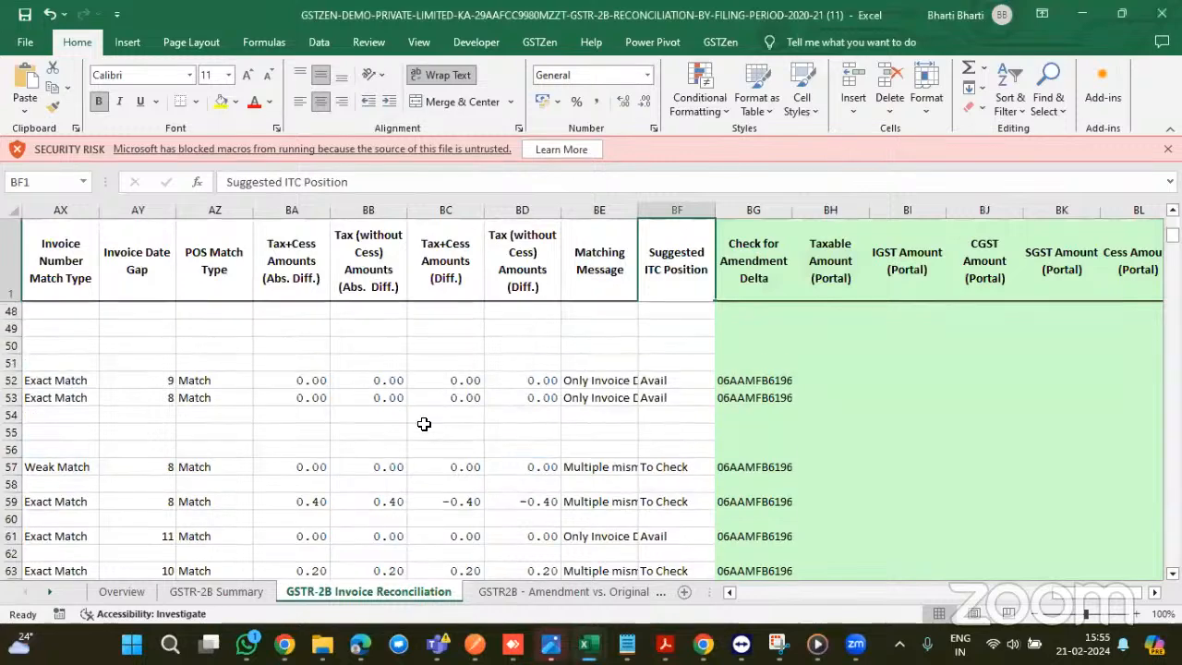
pyautogui.moveTo(303, 500); pyautogui.dragTo(450, 501)
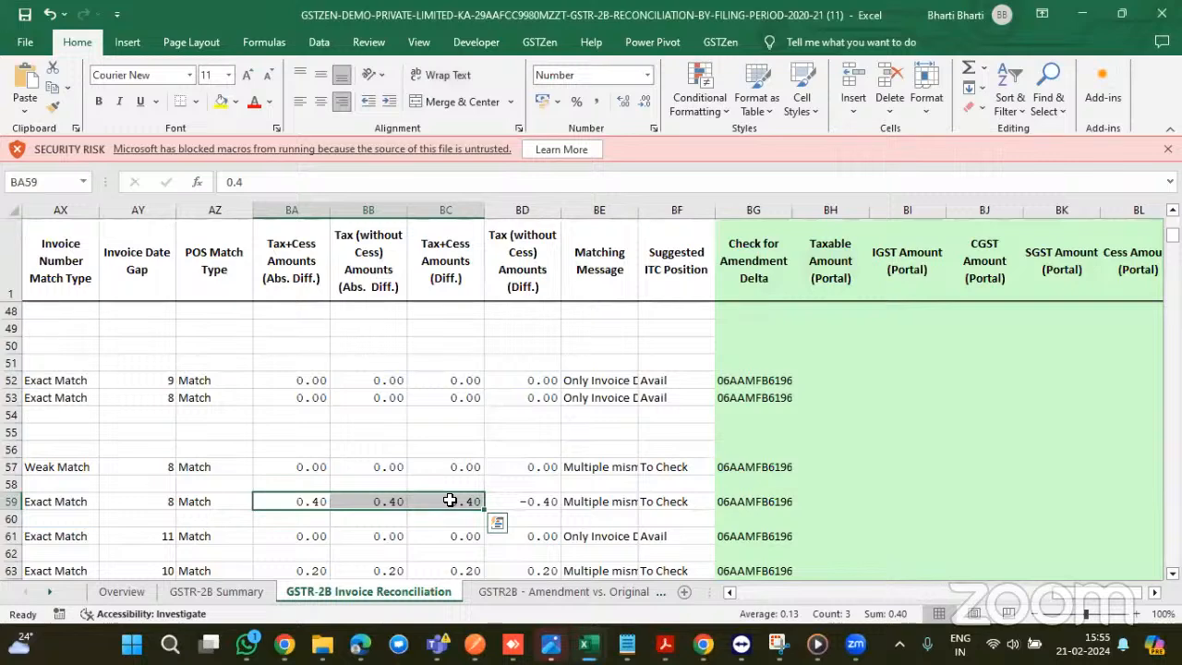
pyautogui.scroll(-2, 452, 500)
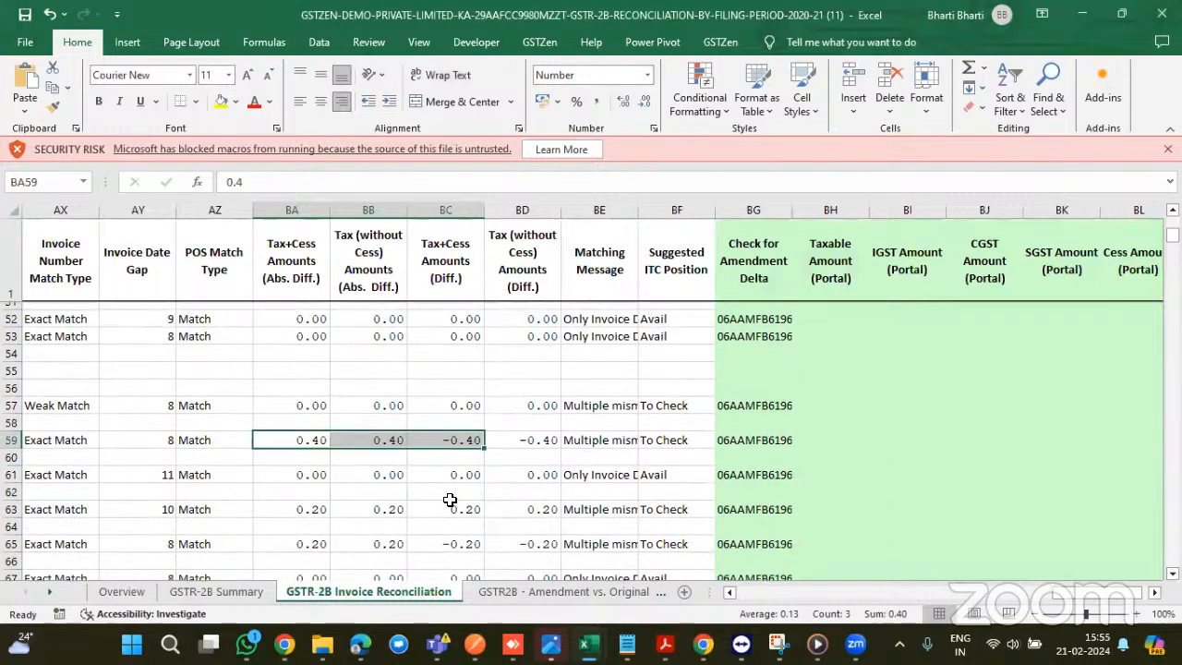
pyautogui.scroll(-1, 653, 554)
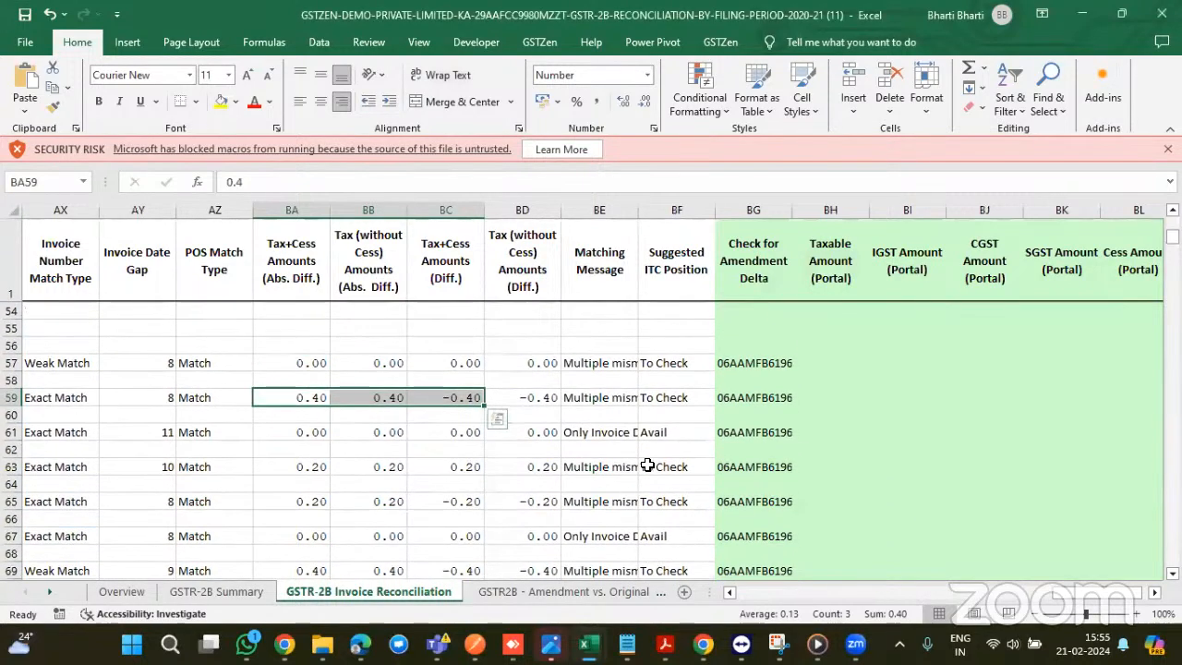
pyautogui.click(654, 463)
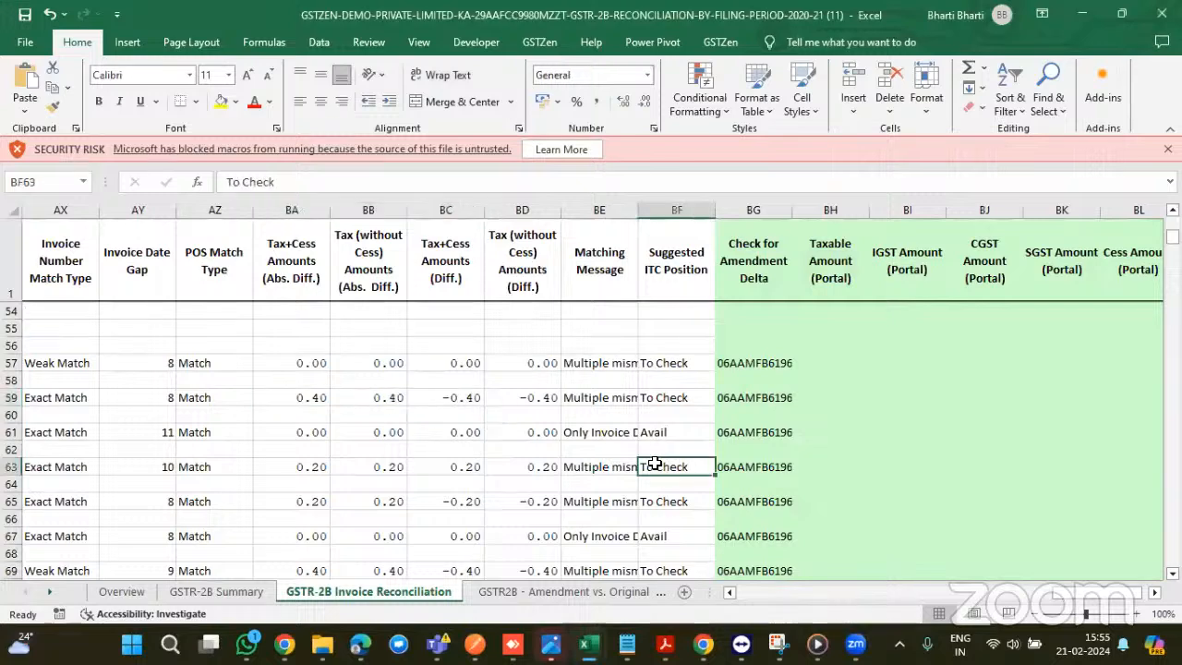
pyautogui.scroll(-1, 654, 462)
pyautogui.click(662, 396)
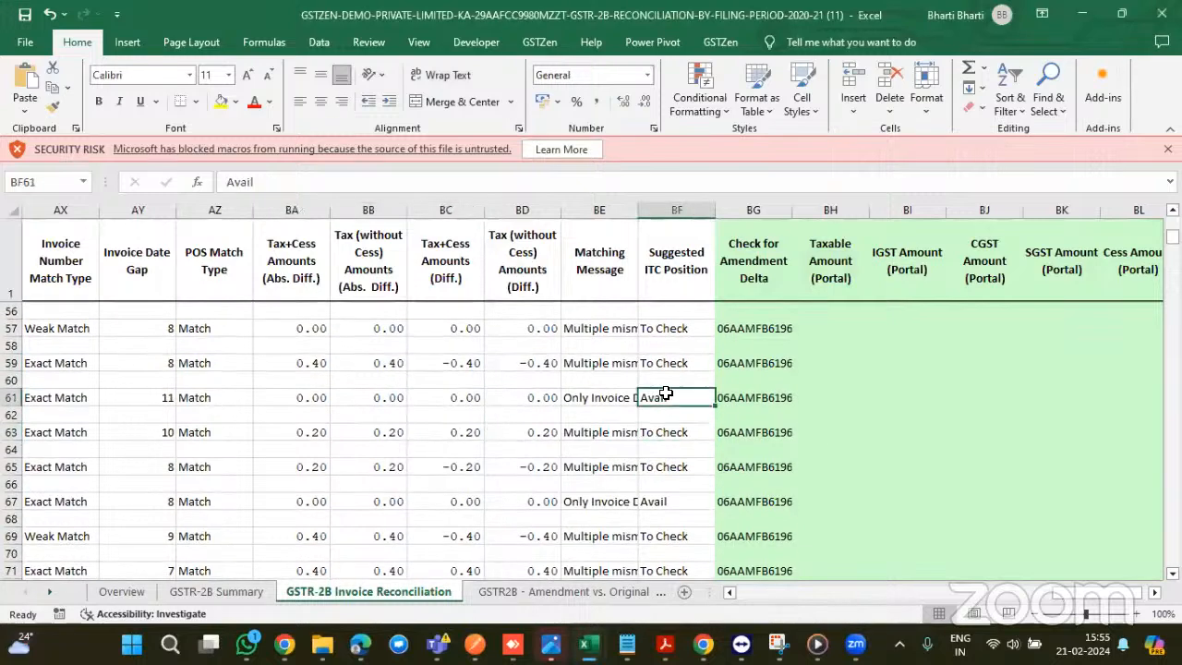
pyautogui.moveTo(659, 395); pyautogui.dragTo(393, 399)
pyautogui.moveTo(146, 386); pyautogui.dragTo(57, 400)
pyautogui.click(217, 412)
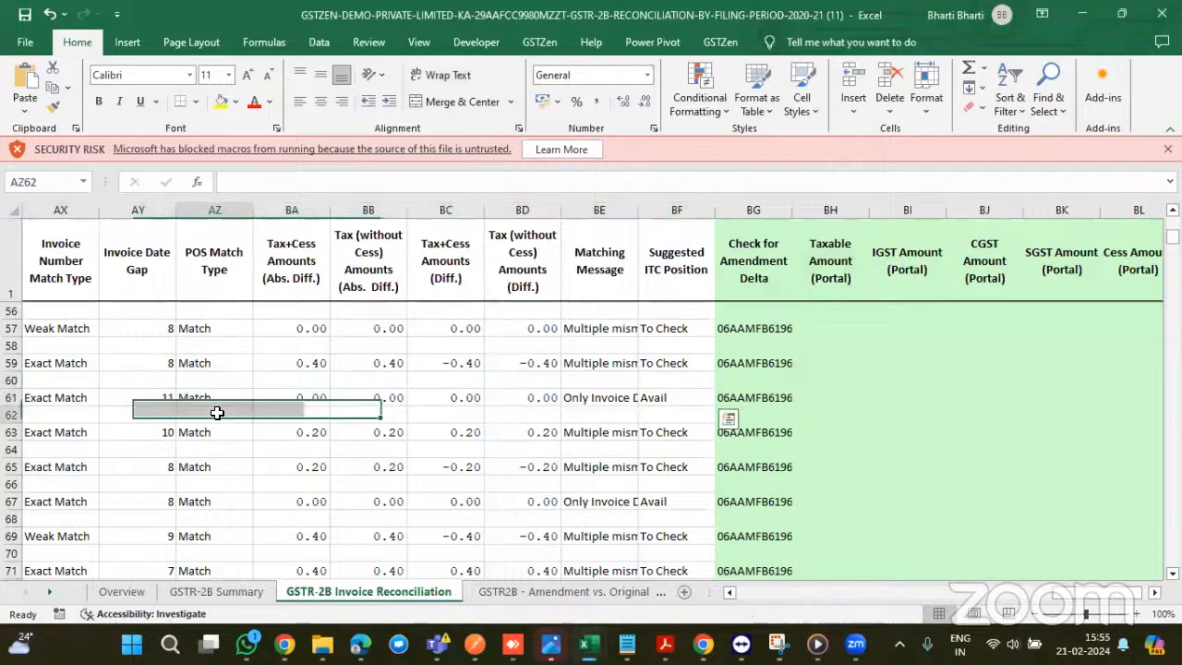
pyautogui.hscroll(-3, 216, 412)
pyautogui.hscroll(-6, 216, 412)
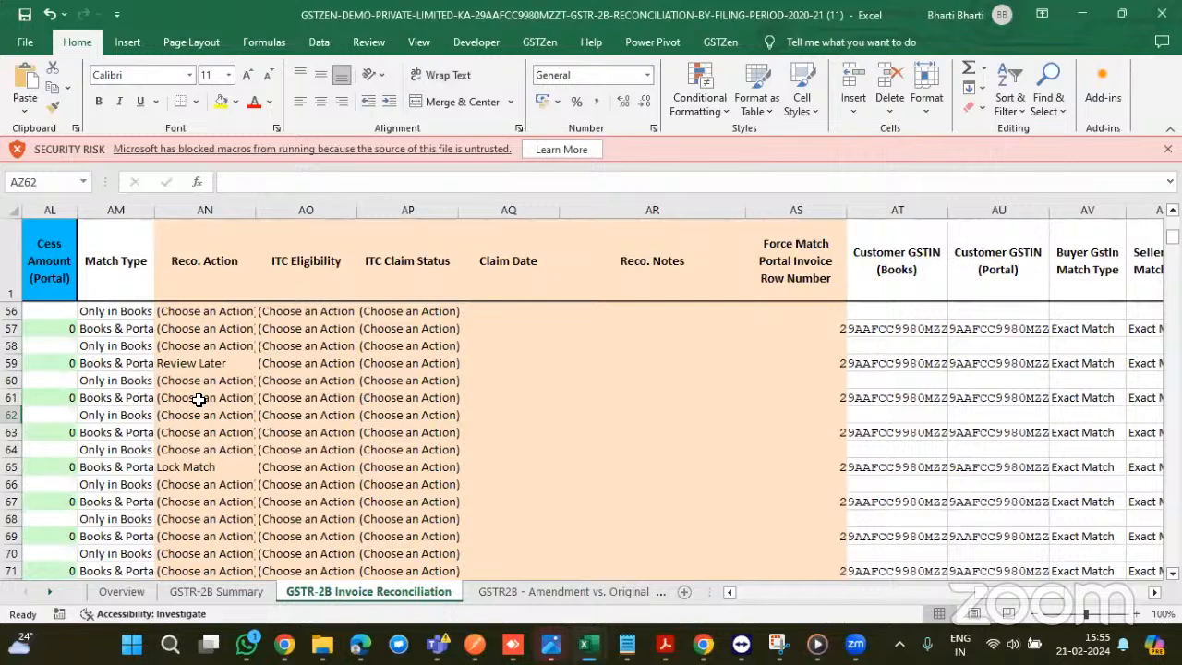
# - Select the row 61 action cell and cell AP62, then show the GSTZen ribbon commands
pyautogui.click(198, 399)
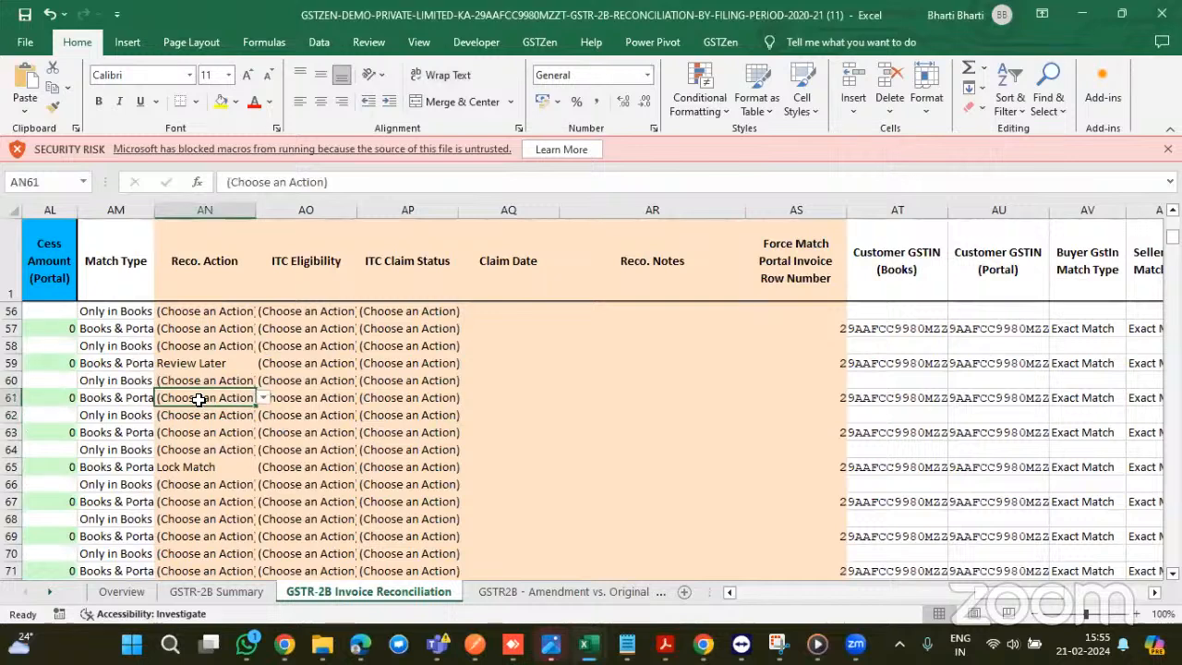
pyautogui.click(362, 417)
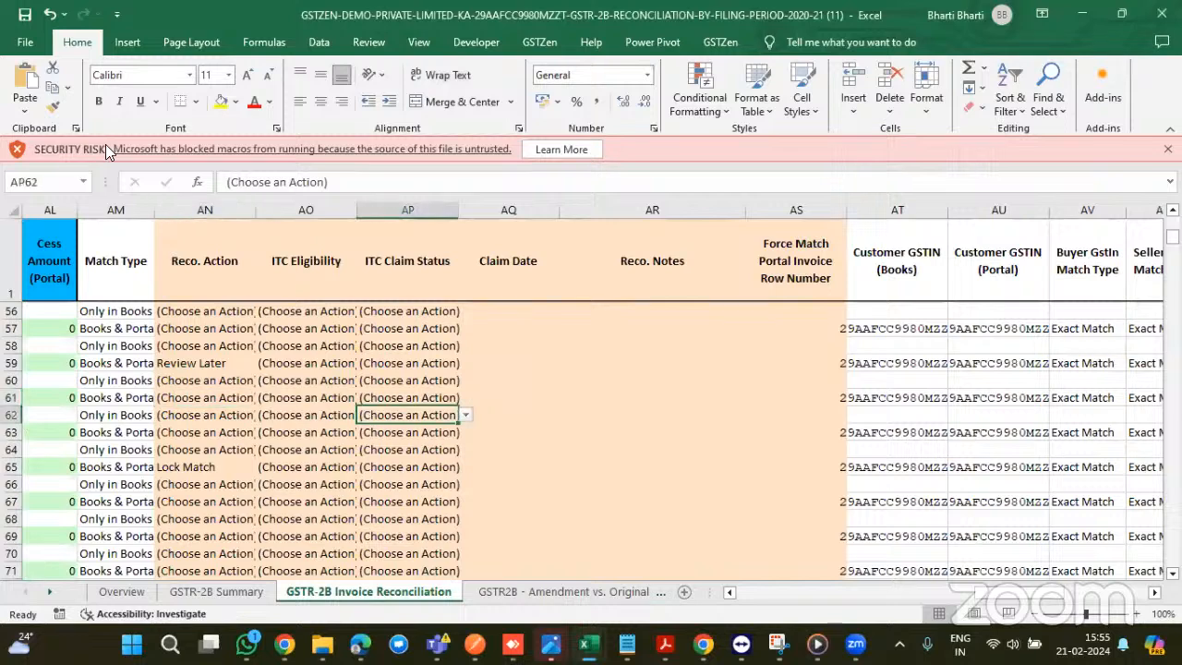
pyautogui.click(540, 42)
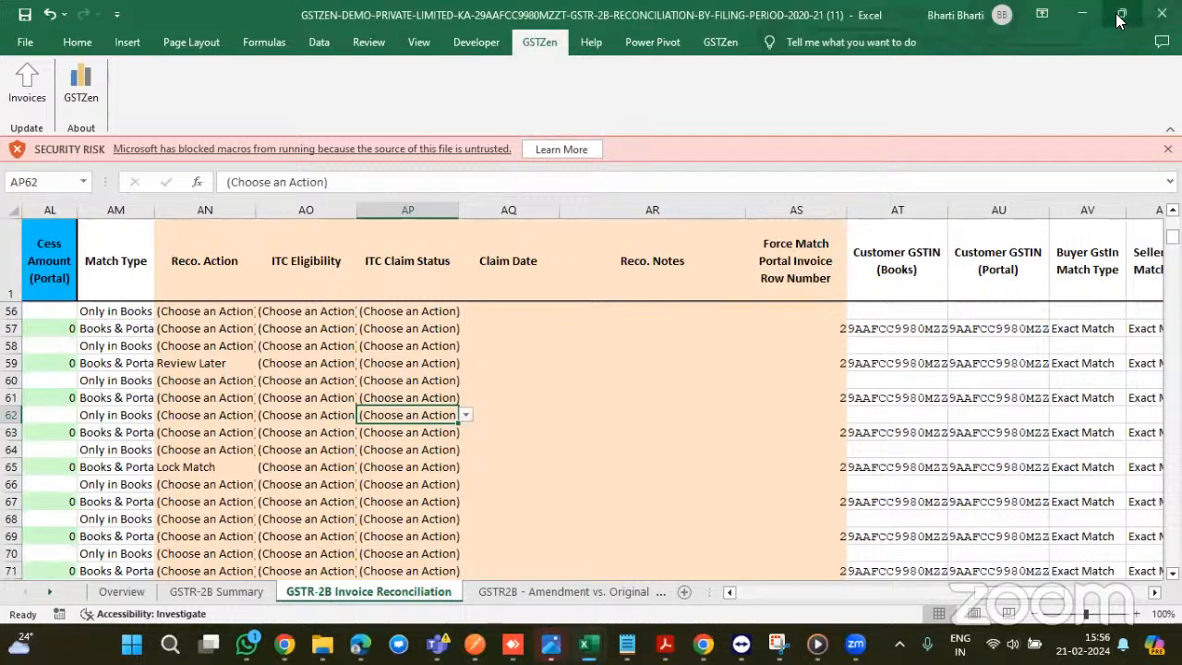
# - Minimize the reconciliation workbook, return to the Books vs GSTR-2B Reco Report in Edge, and head home
pyautogui.click(1087, 16)
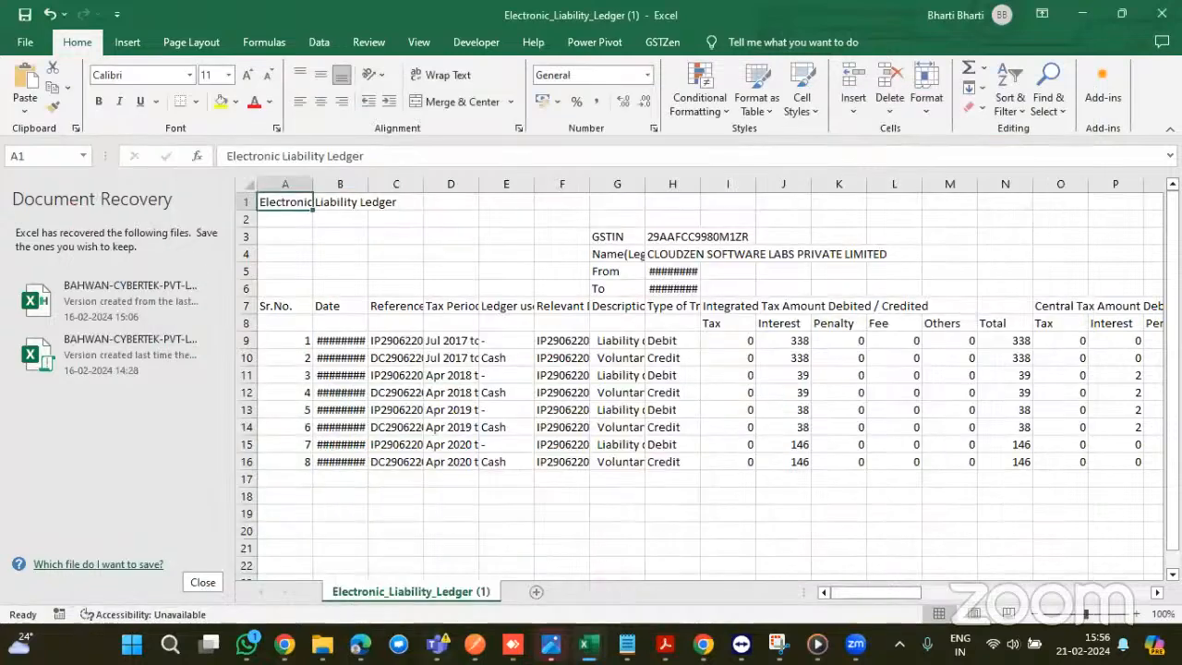
pyautogui.moveTo(360, 644)
pyautogui.click(383, 541)
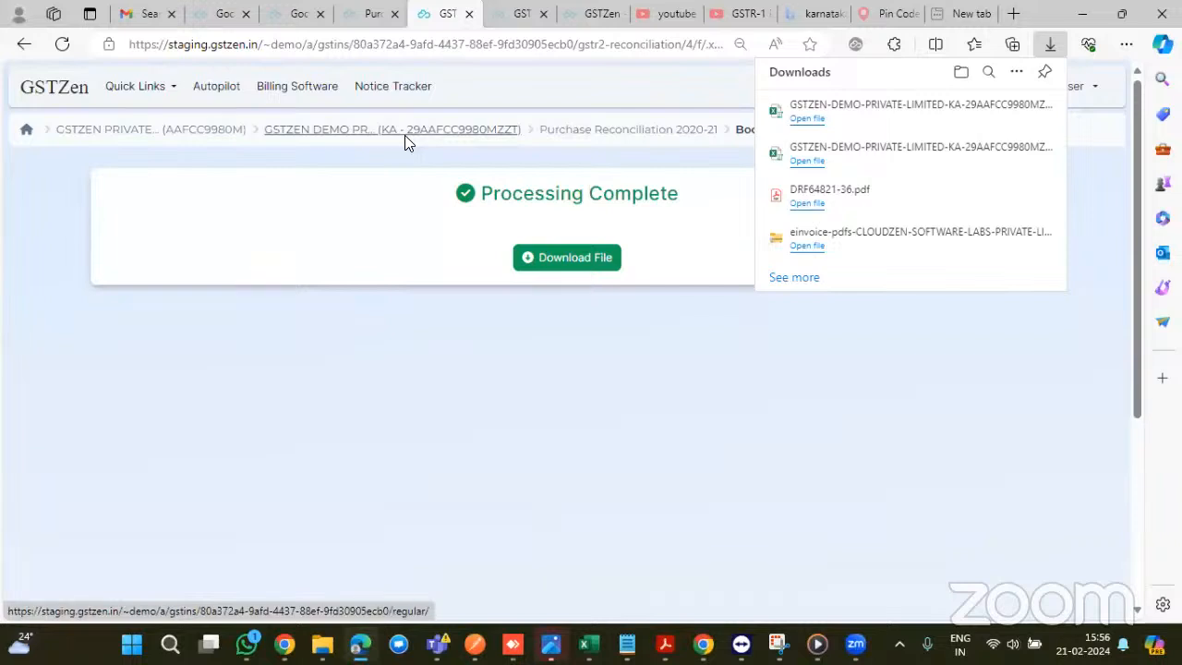
pyautogui.click(29, 131)
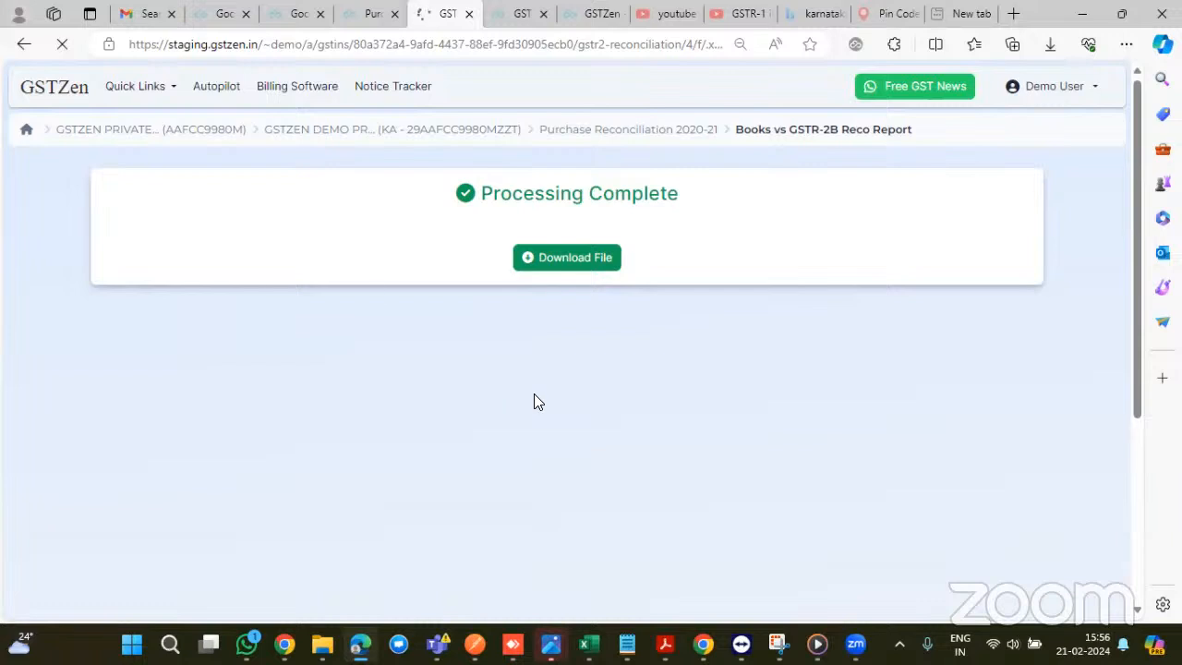
# - Open the Cloudzen Software Labs dashboard and choose Download a report > Consolidated Report > FY 2023-24
pyautogui.click(309, 9)
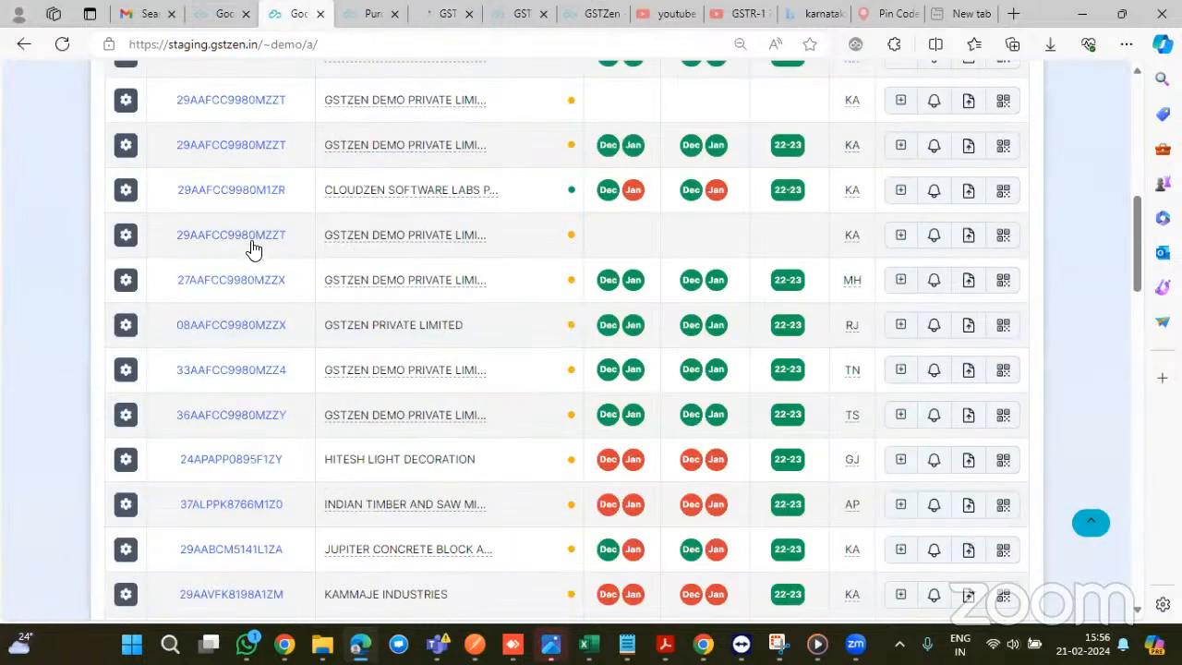
pyautogui.click(248, 197)
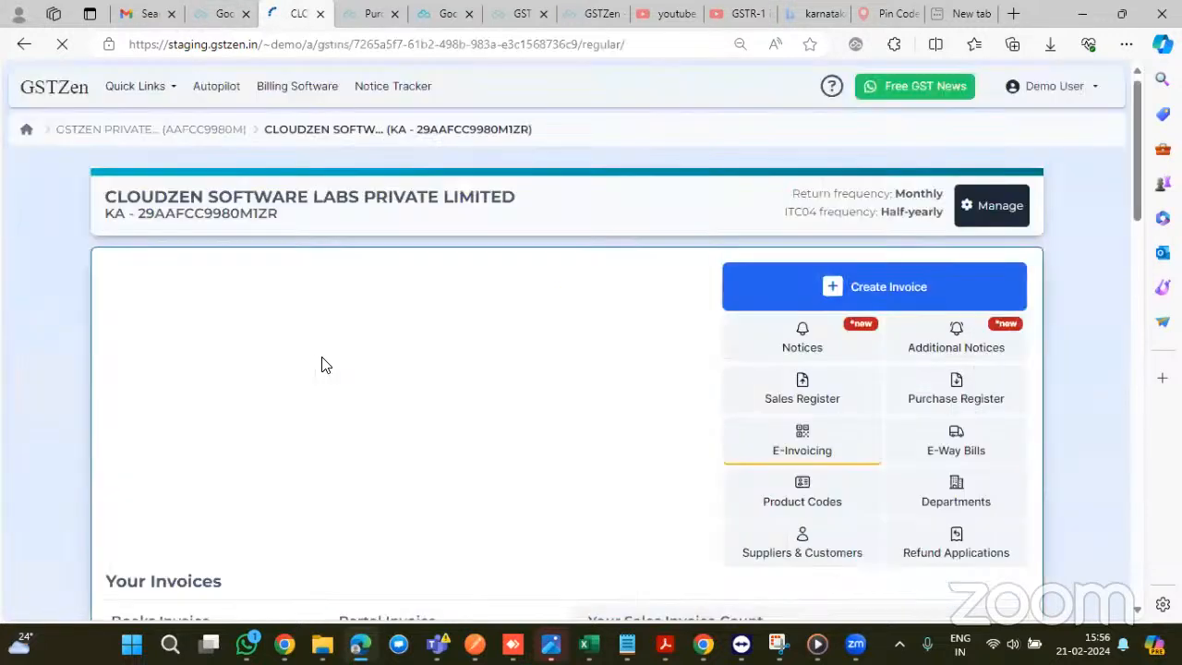
pyautogui.scroll(-1, 271, 379)
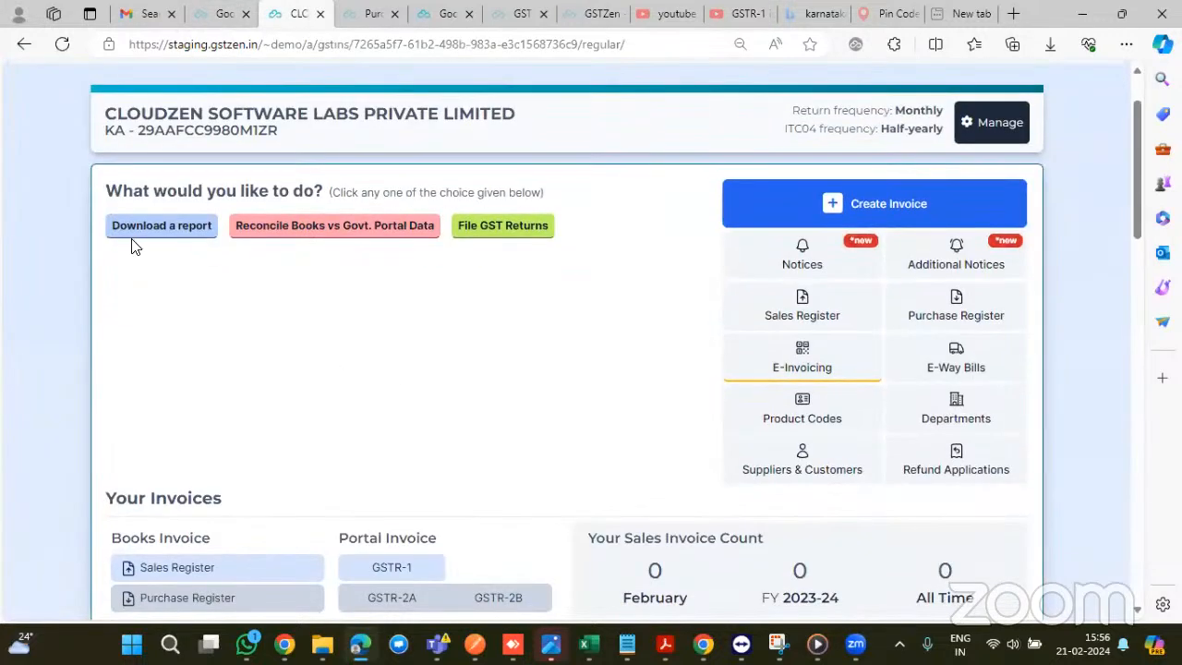
pyautogui.click(177, 229)
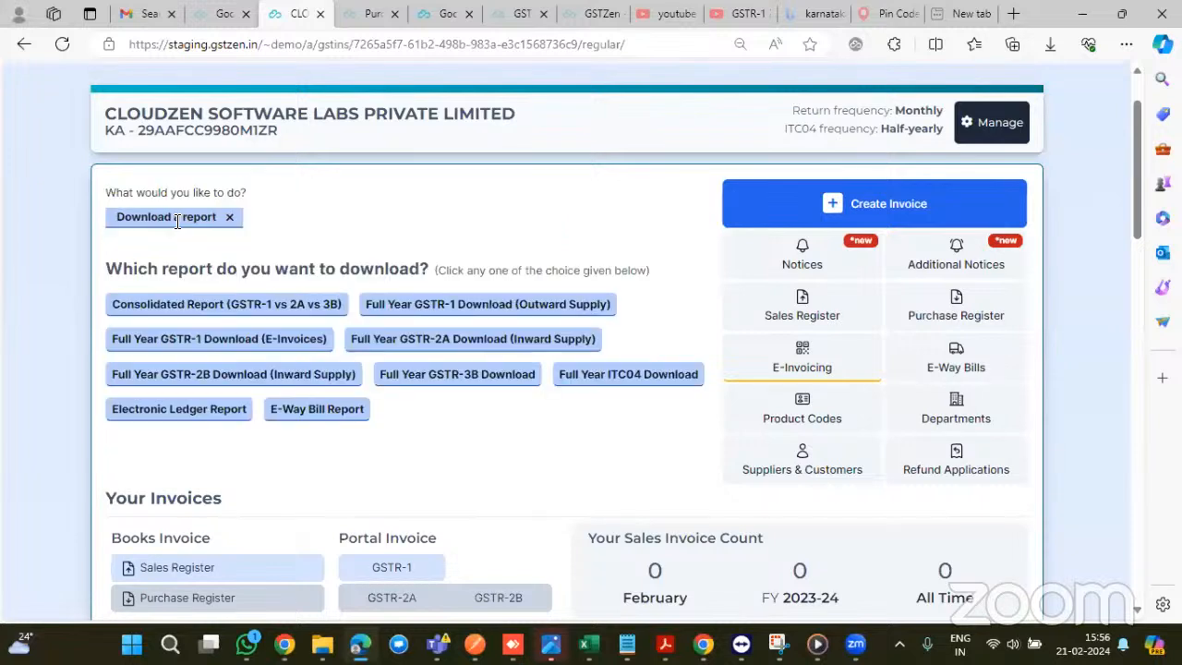
pyautogui.click(240, 310)
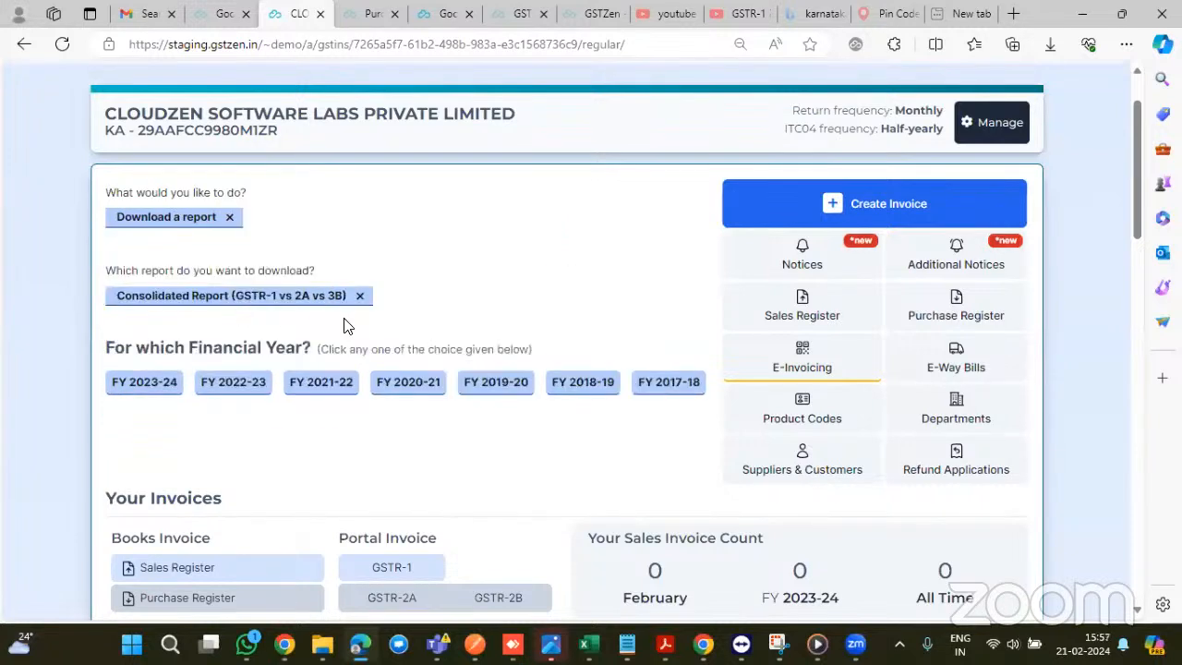
pyautogui.click(164, 382)
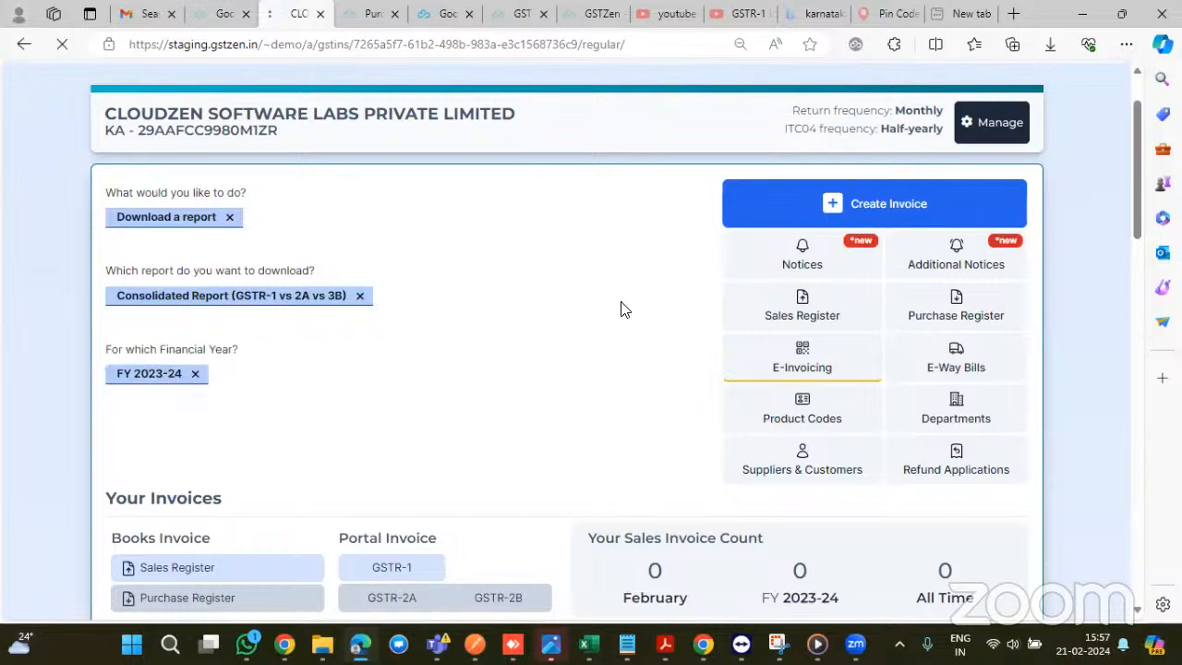
# - Download the GSTR-1 vs 2B vs 3B consolidated report and open it in Excel
pyautogui.scroll(-5, 731, 337)
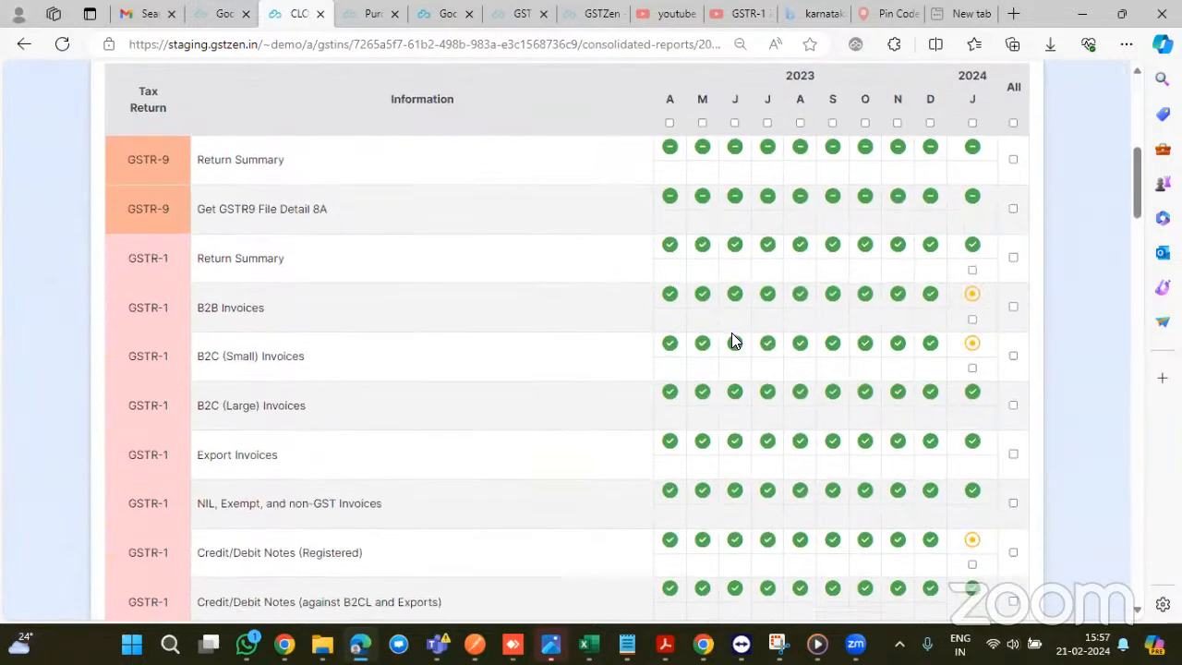
pyautogui.scroll(-15, 732, 338)
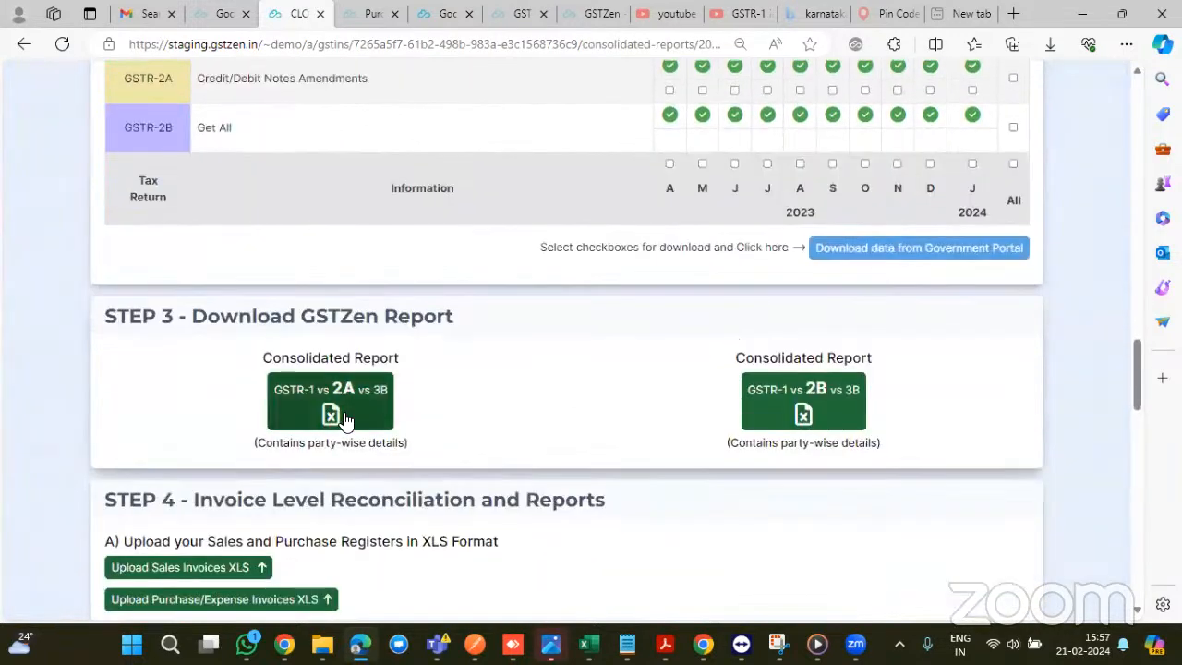
pyautogui.scroll(-1, 758, 376)
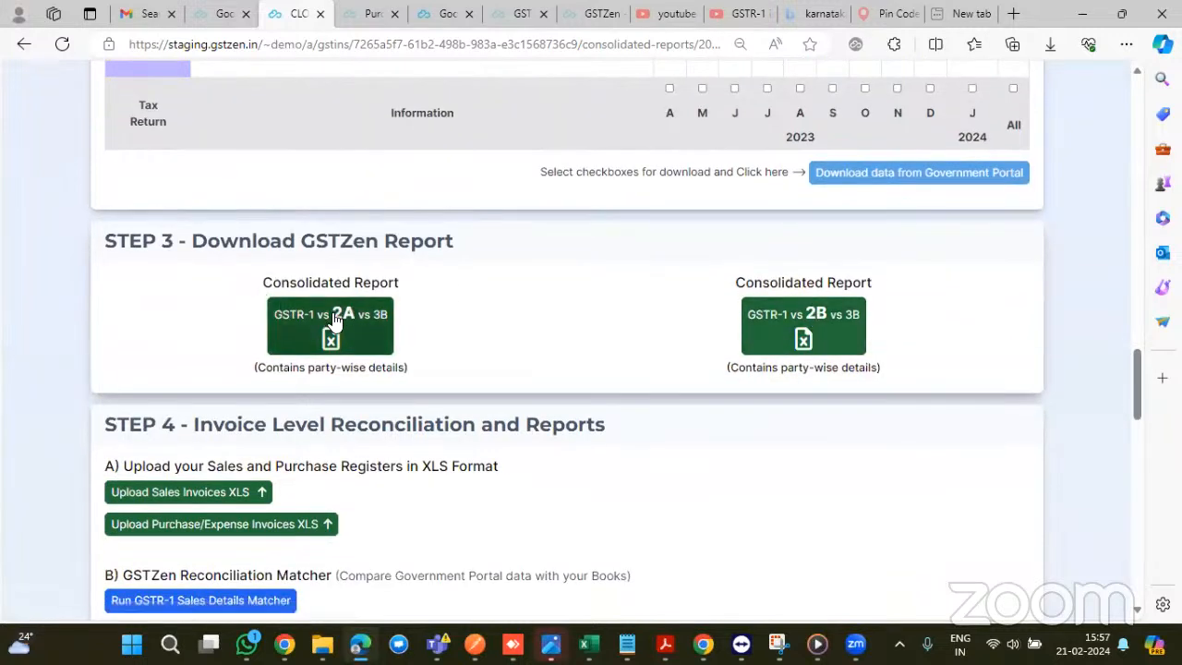
pyautogui.click(809, 317)
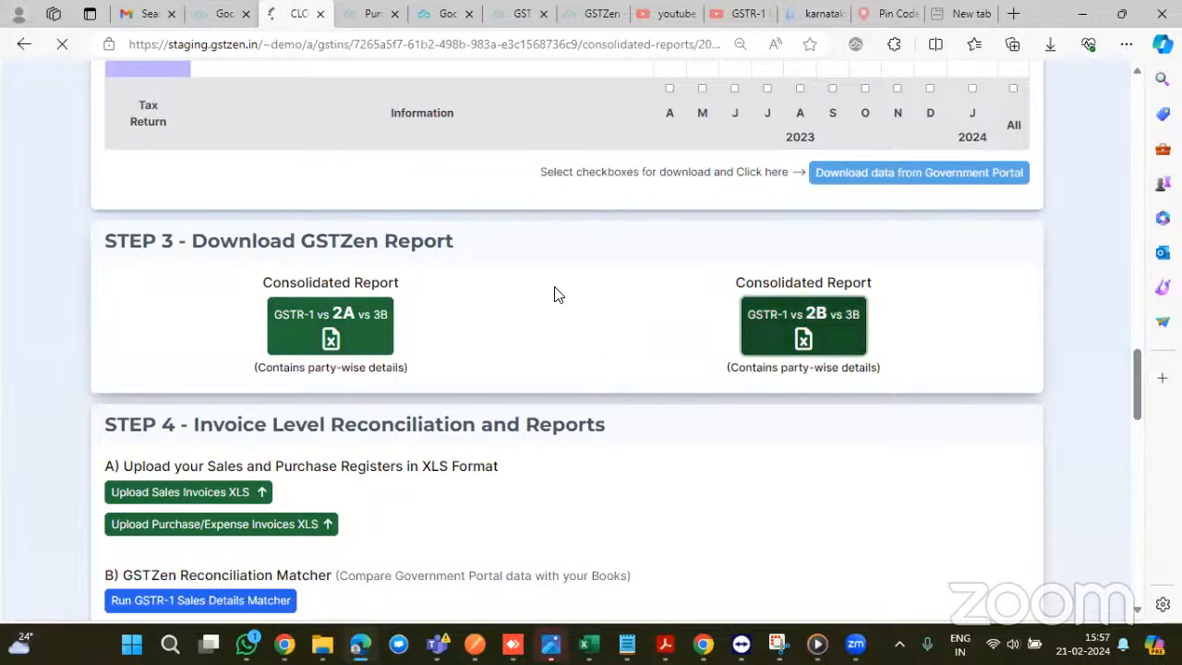
pyautogui.scroll(2, 555, 294)
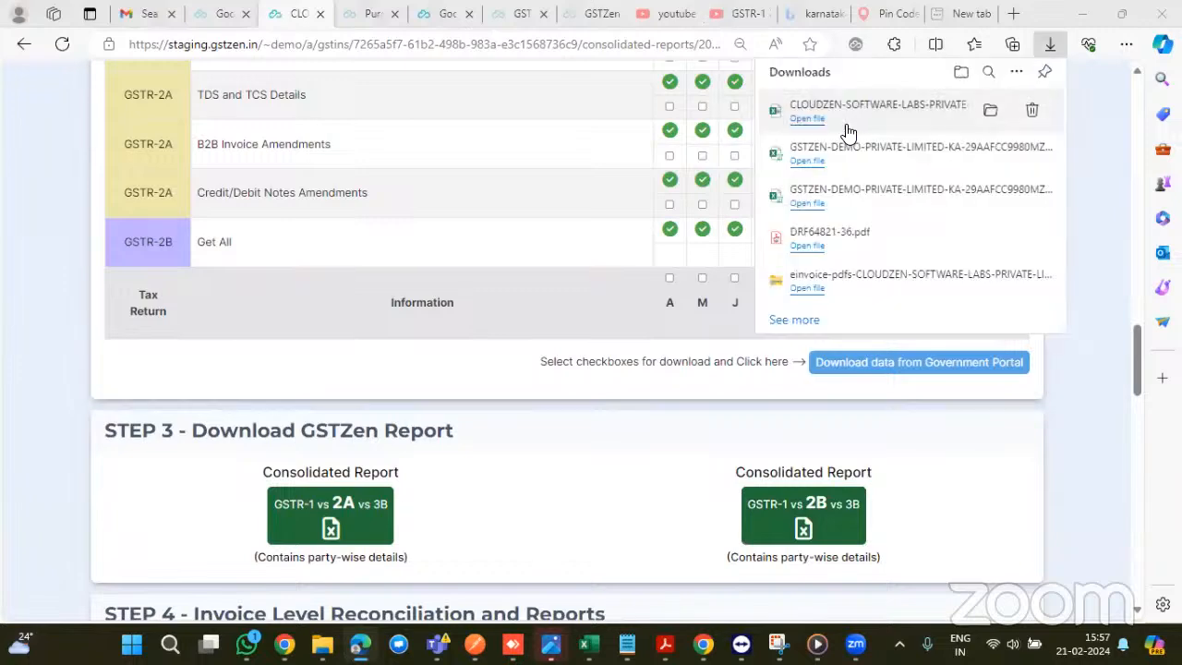
pyautogui.click(807, 120)
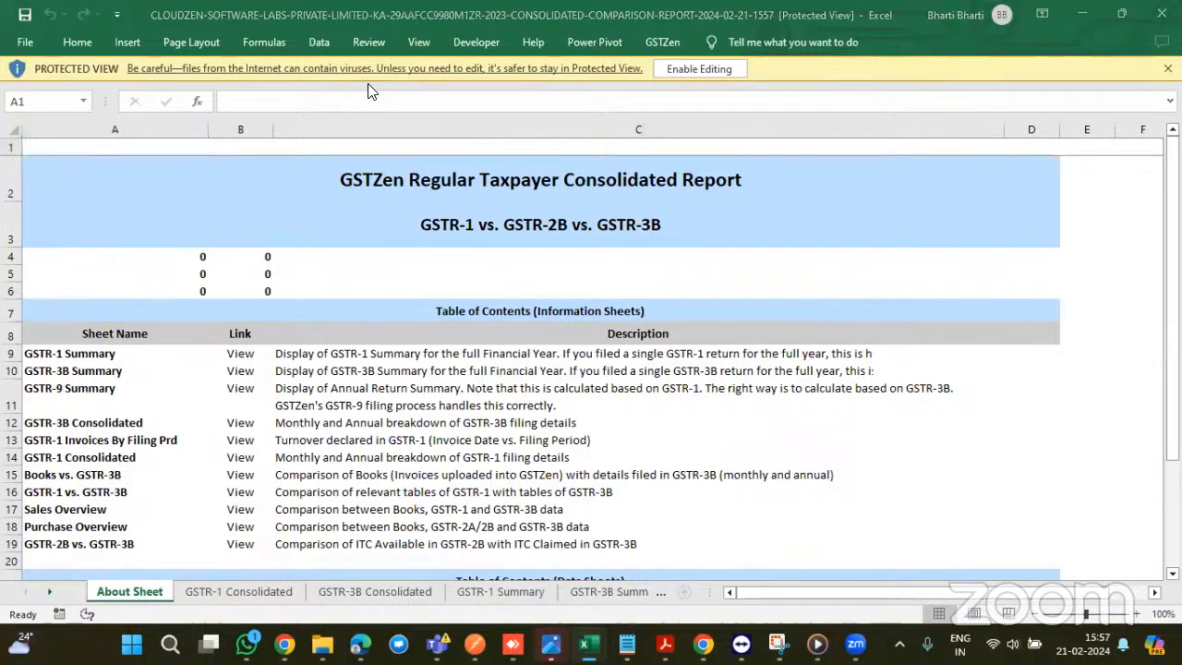
# - Enable editing on the downloaded report and switch to the GSTR-1 Consolidated sheet
pyautogui.click(716, 69)
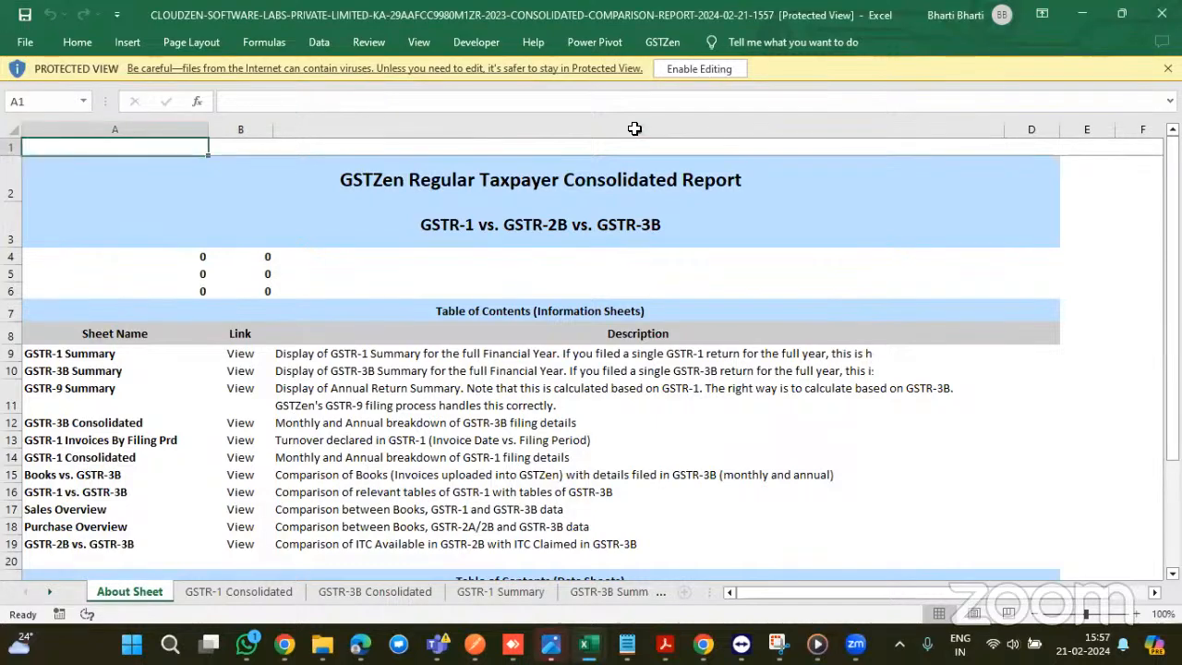
pyautogui.click(698, 67)
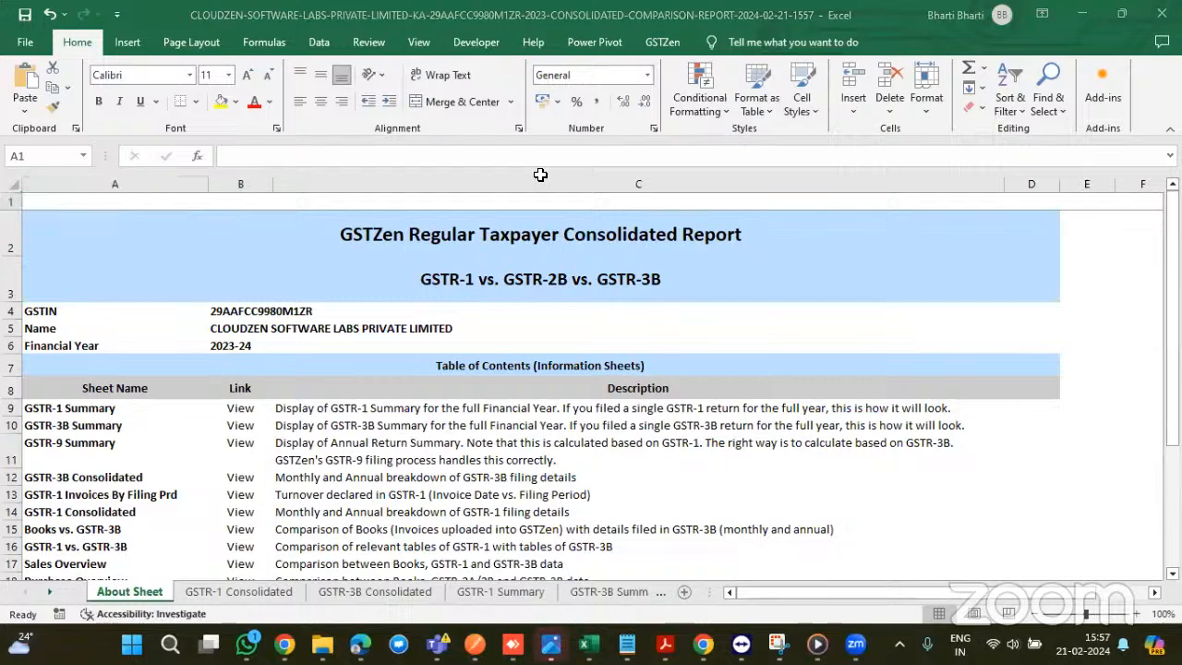
pyautogui.click(240, 592)
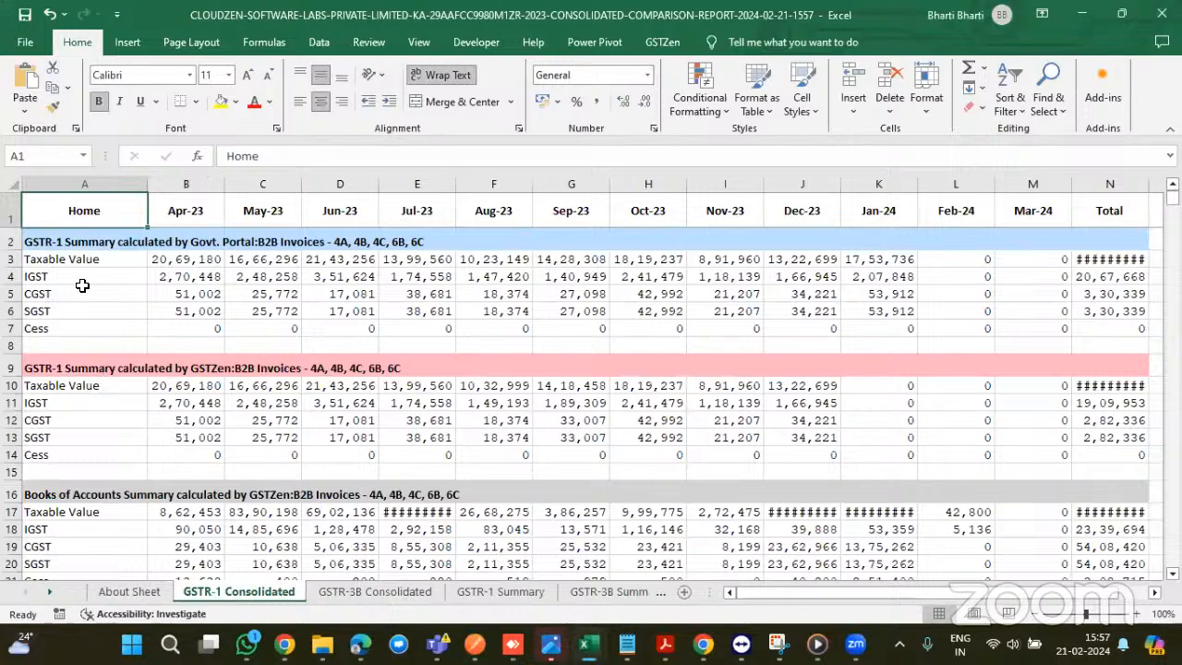
pyautogui.scroll(-1, 82, 286)
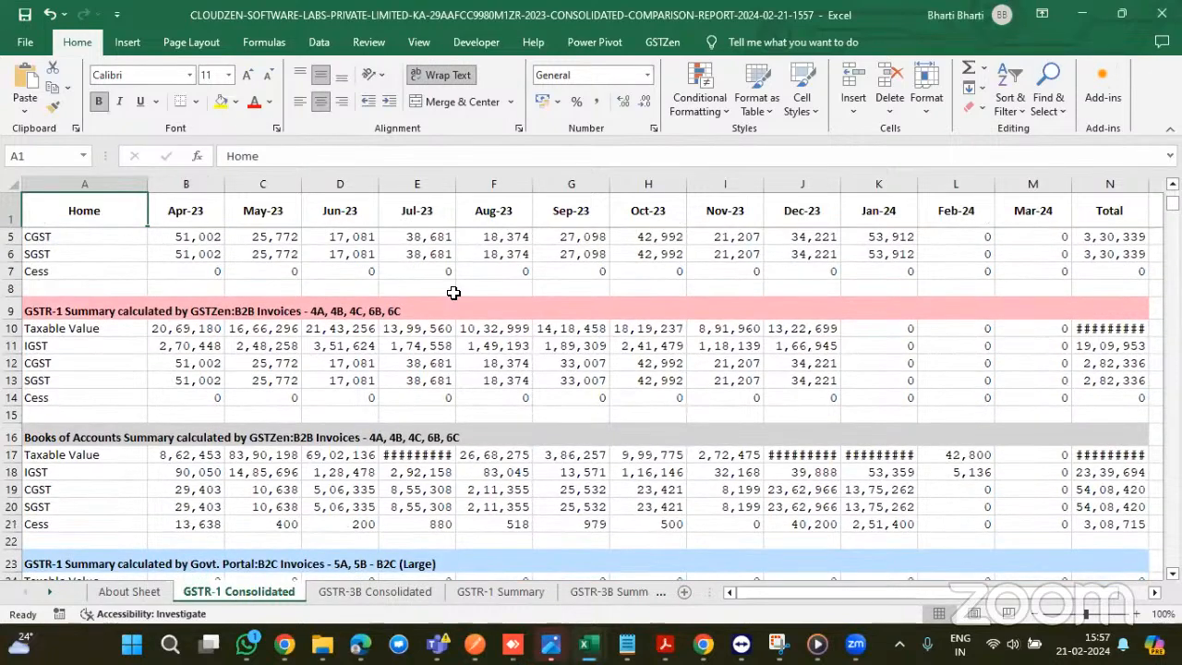
pyautogui.scroll(1, 475, 319)
pyautogui.scroll(1, 475, 319)
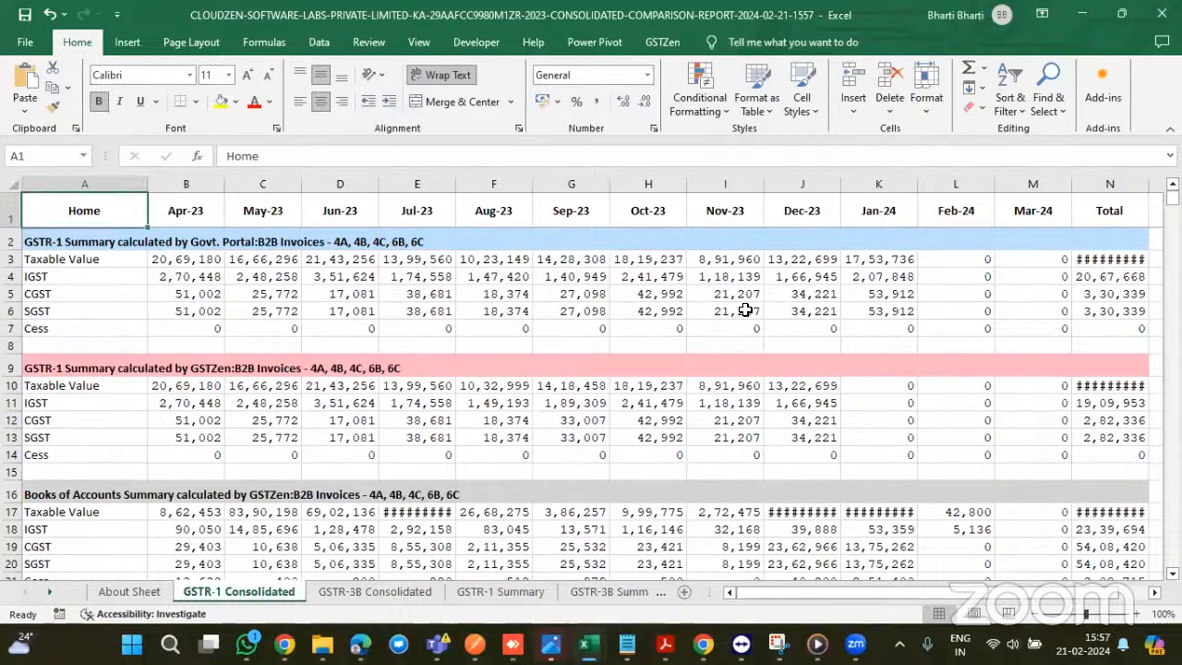
pyautogui.hscroll(1, 745, 310)
pyautogui.hscroll(-1, 745, 310)
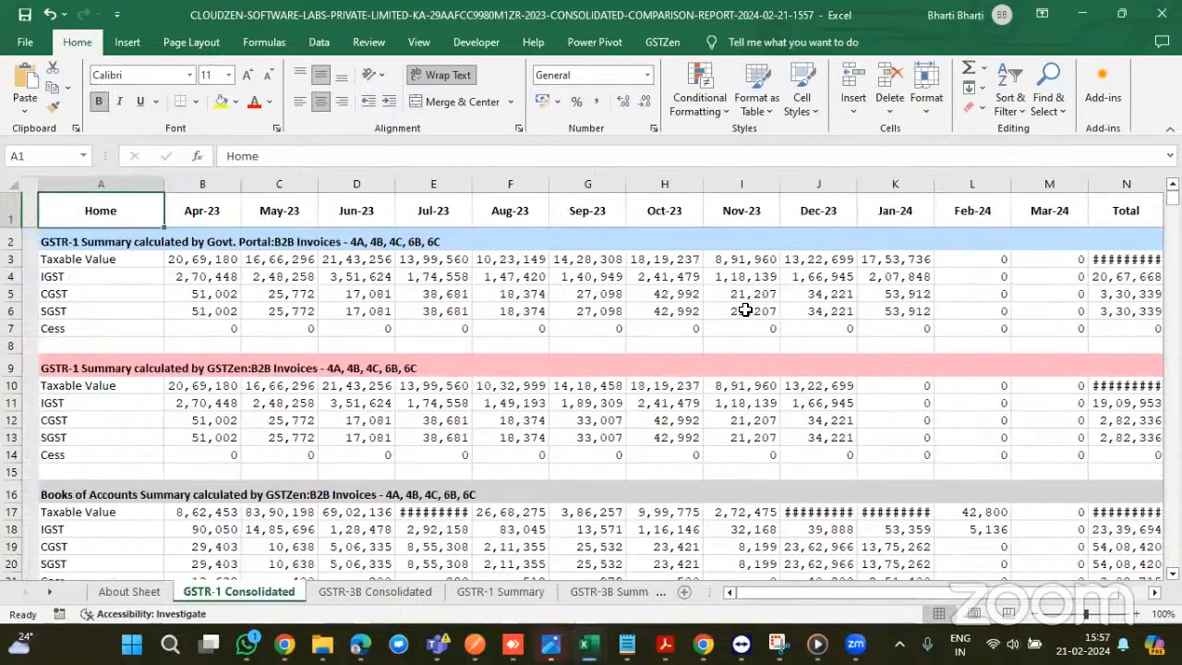
# - Check the formula in cell A2 and scroll through the Apr-23 to Mar-24 monthly comparison
pyautogui.click(80, 241)
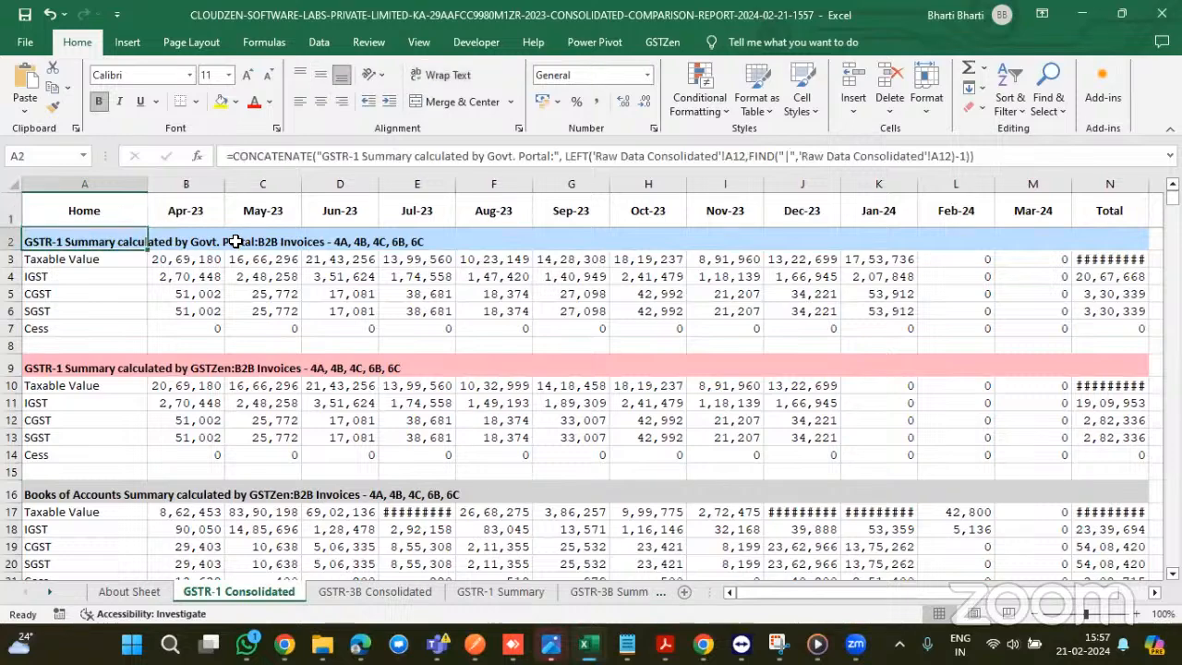
pyautogui.scroll(-3, 278, 246)
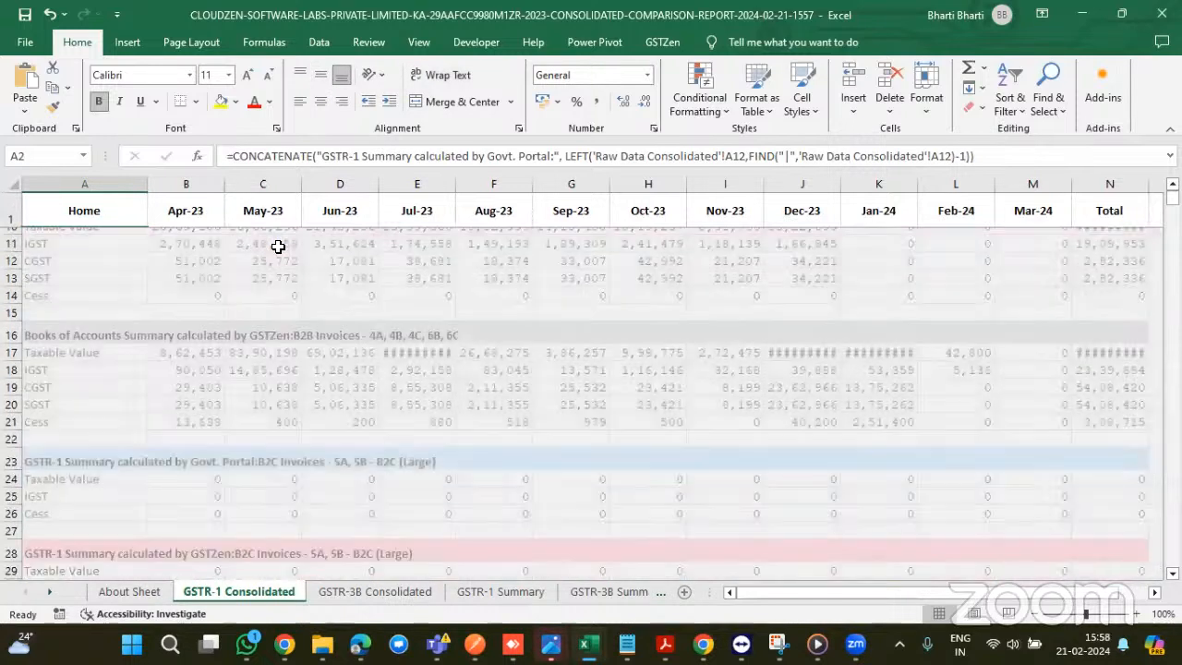
pyautogui.scroll(-4, 277, 246)
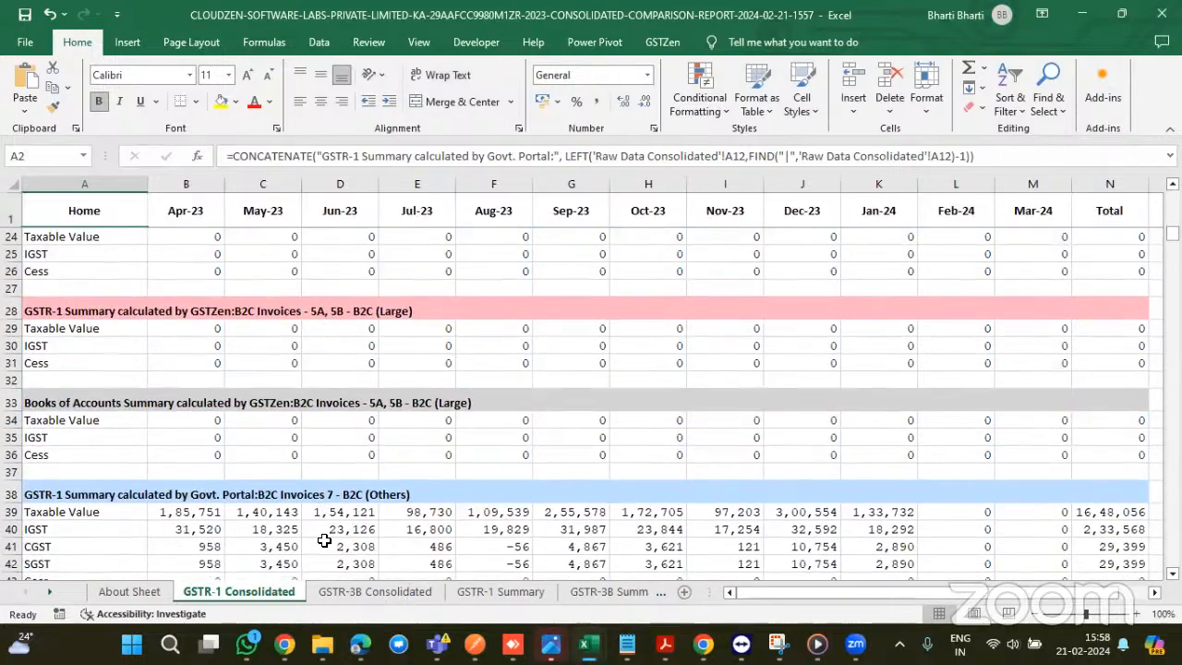
# - Browse the GSTR-3B Consolidated, GSTR-1 Summary and GSTR-3B Summary sheets, ending on GSTR-2B vs. GSTR-3B
pyautogui.click(350, 598)
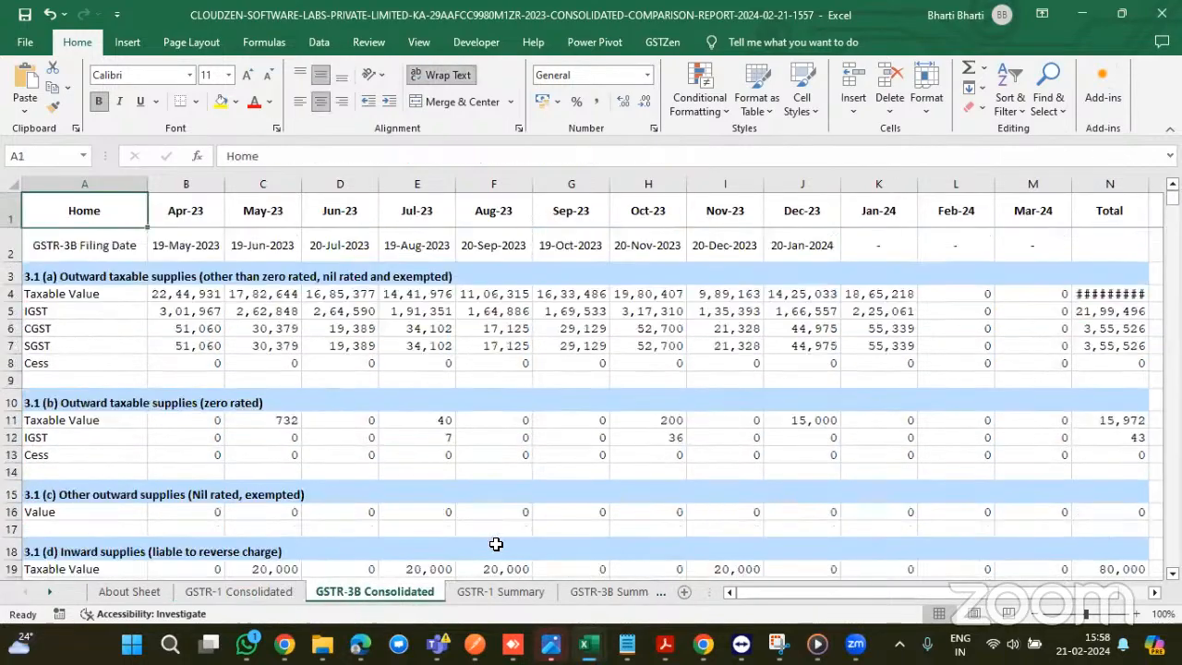
pyautogui.scroll(-8, 496, 544)
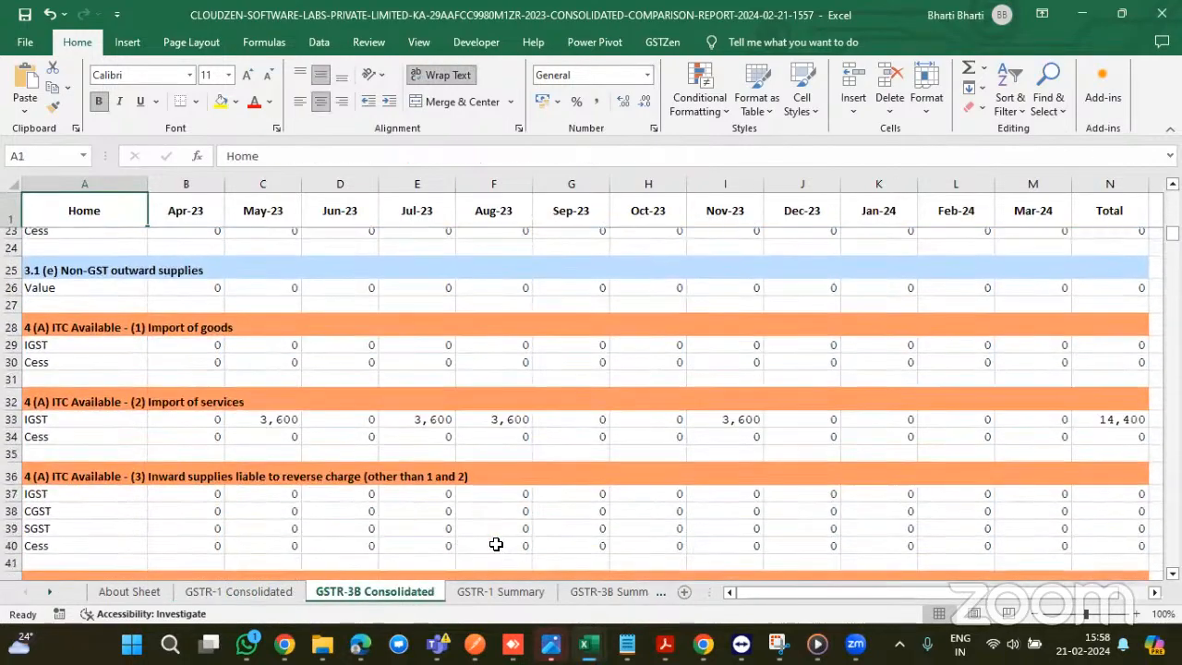
pyautogui.scroll(-4, 496, 543)
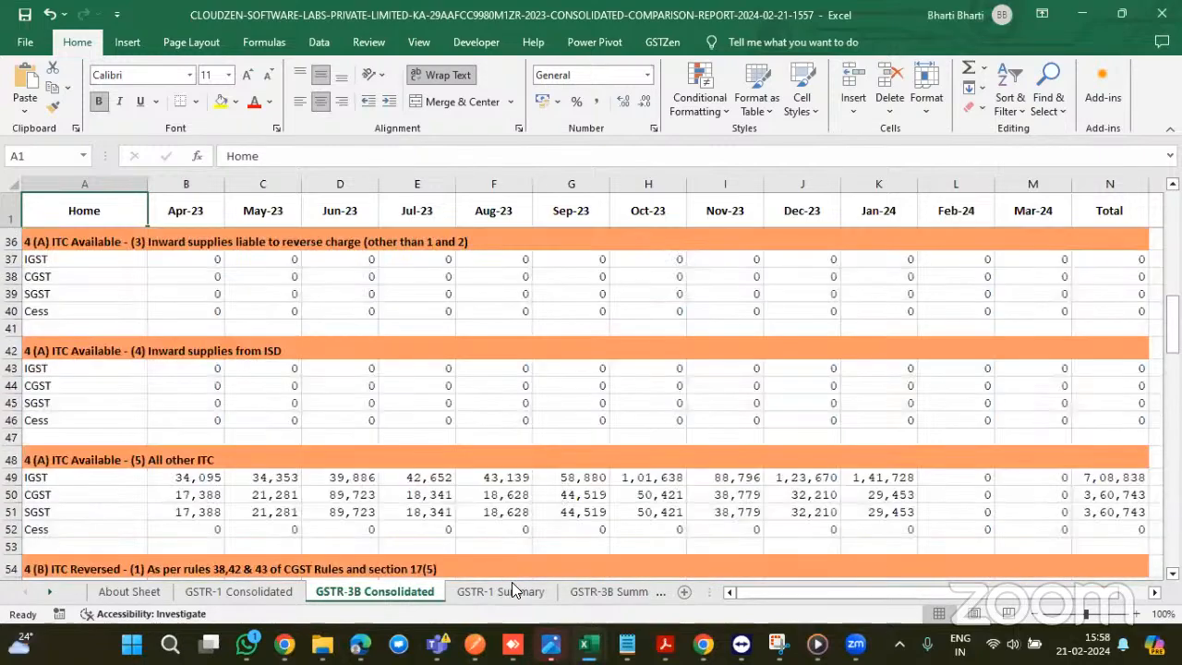
pyautogui.click(519, 598)
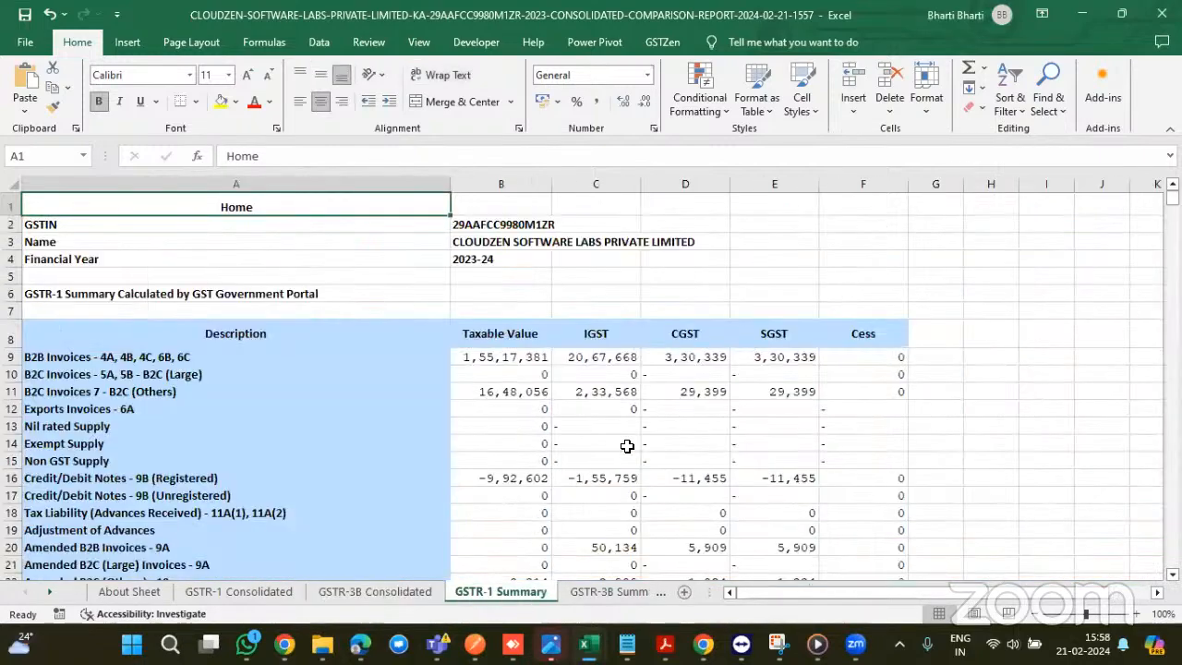
pyautogui.scroll(-1, 627, 447)
pyautogui.scroll(-3, 627, 447)
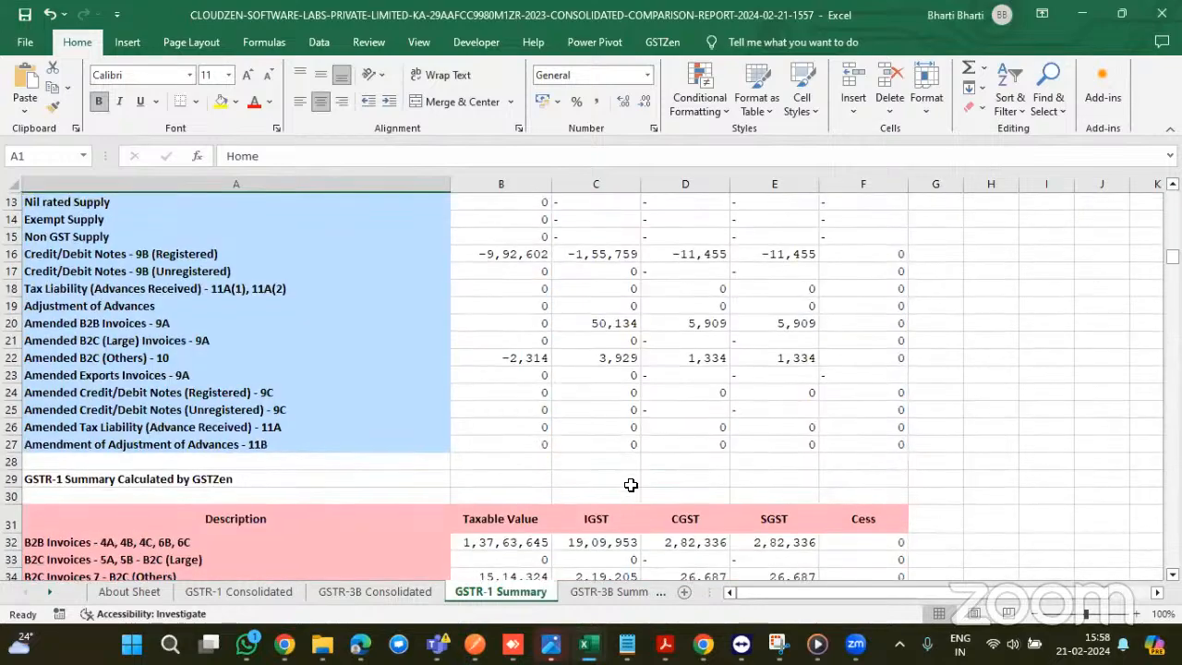
pyautogui.click(605, 594)
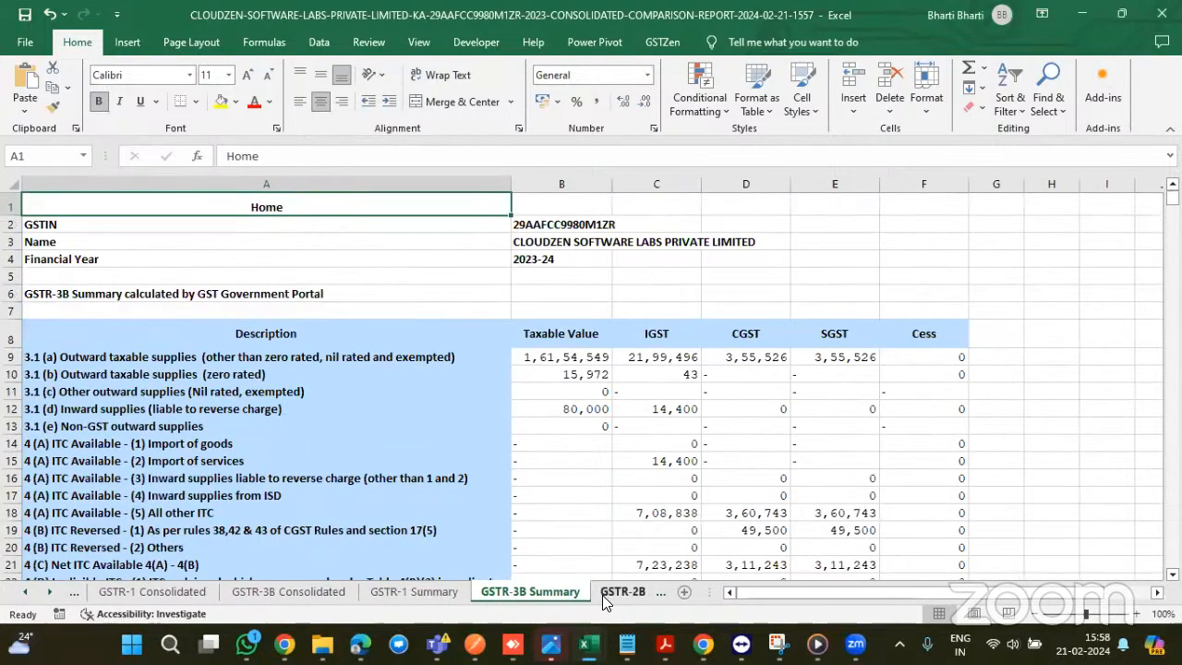
pyautogui.scroll(-1, 640, 517)
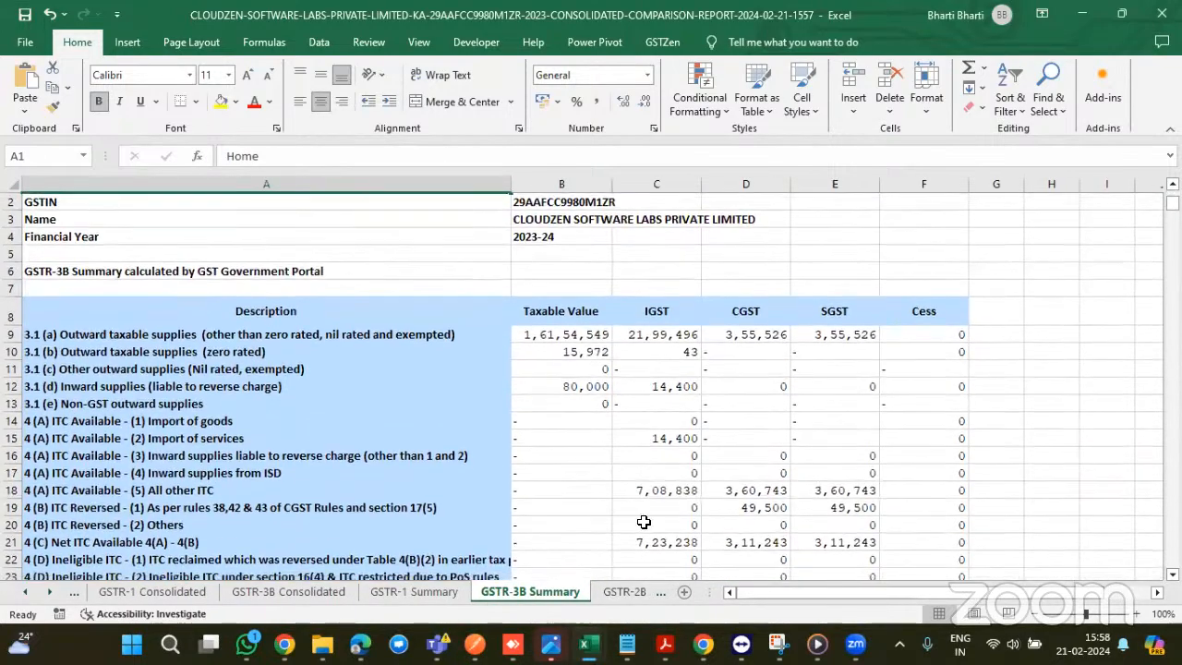
pyautogui.click(622, 593)
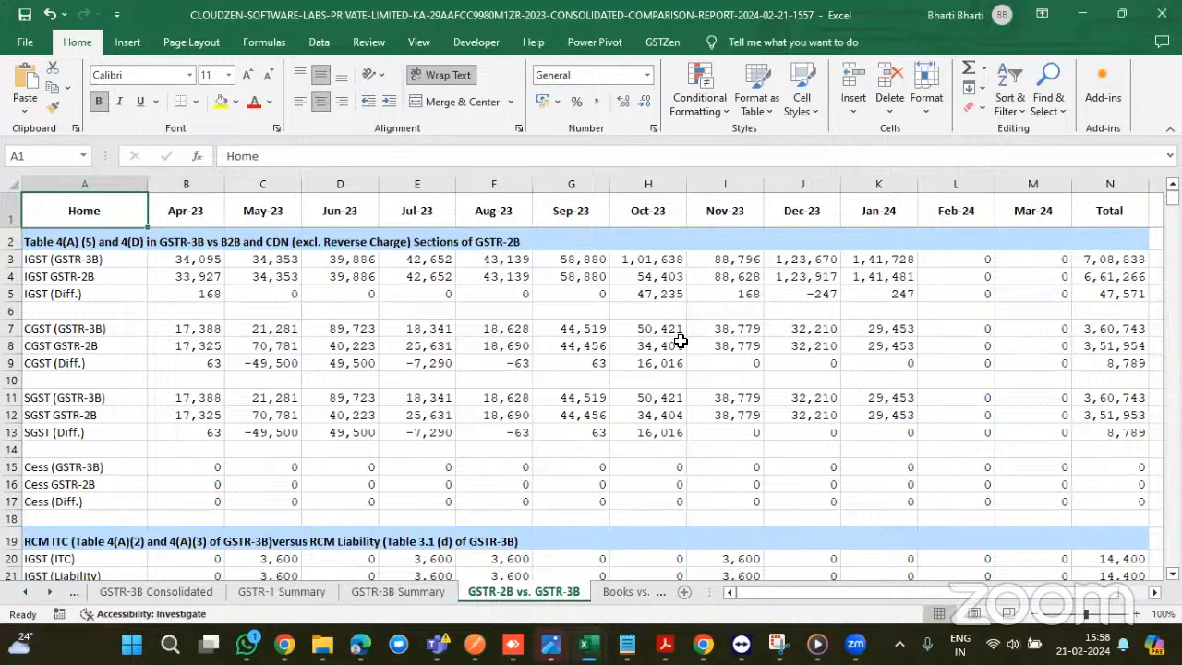
# - Select H5:N5 and confirm the =SUM(B5:M5) IGST difference total of 47,571
pyautogui.hscroll(1, 681, 339)
pyautogui.hscroll(-1, 680, 341)
pyautogui.click(673, 295)
pyautogui.moveTo(673, 295); pyautogui.dragTo(1103, 298)
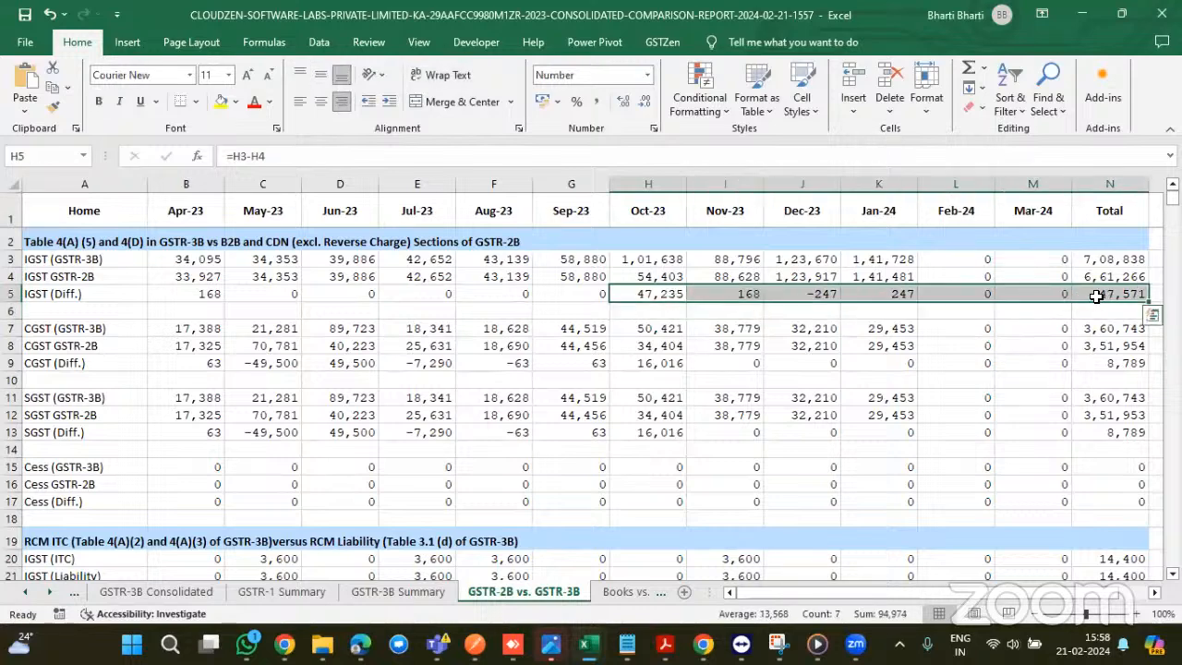
pyautogui.click(1095, 295)
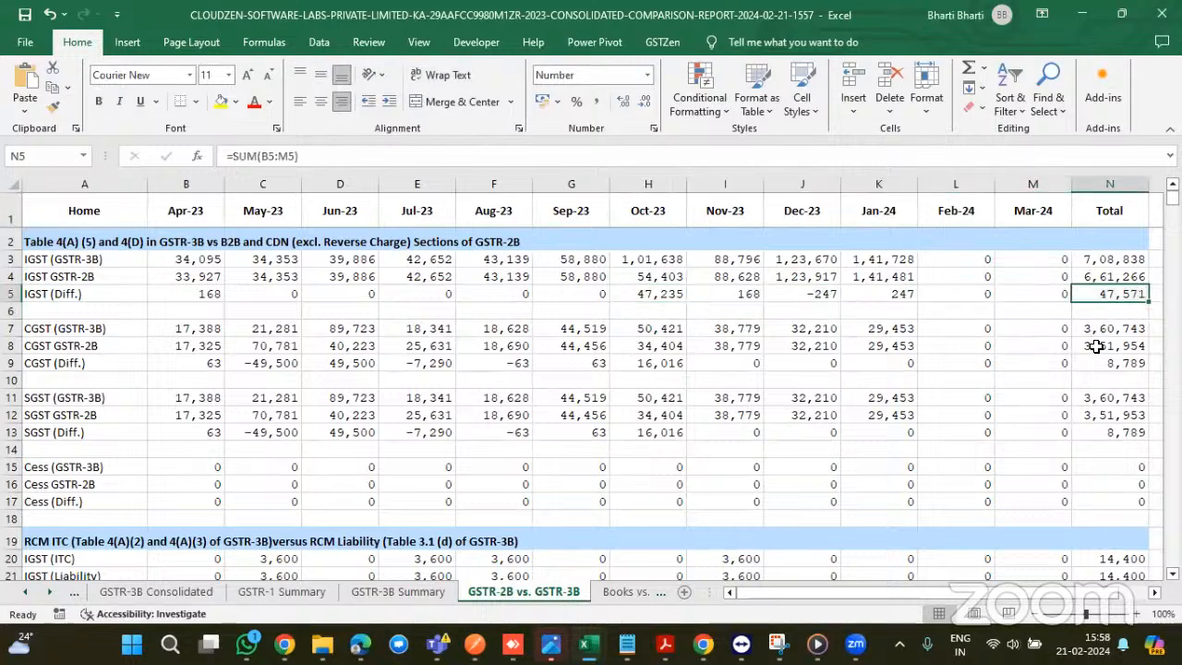
# - Review the RCM IGST ITC and liability rows (both 14,400), then go to Books vs. GSTR-3B
pyautogui.scroll(-1, 1095, 346)
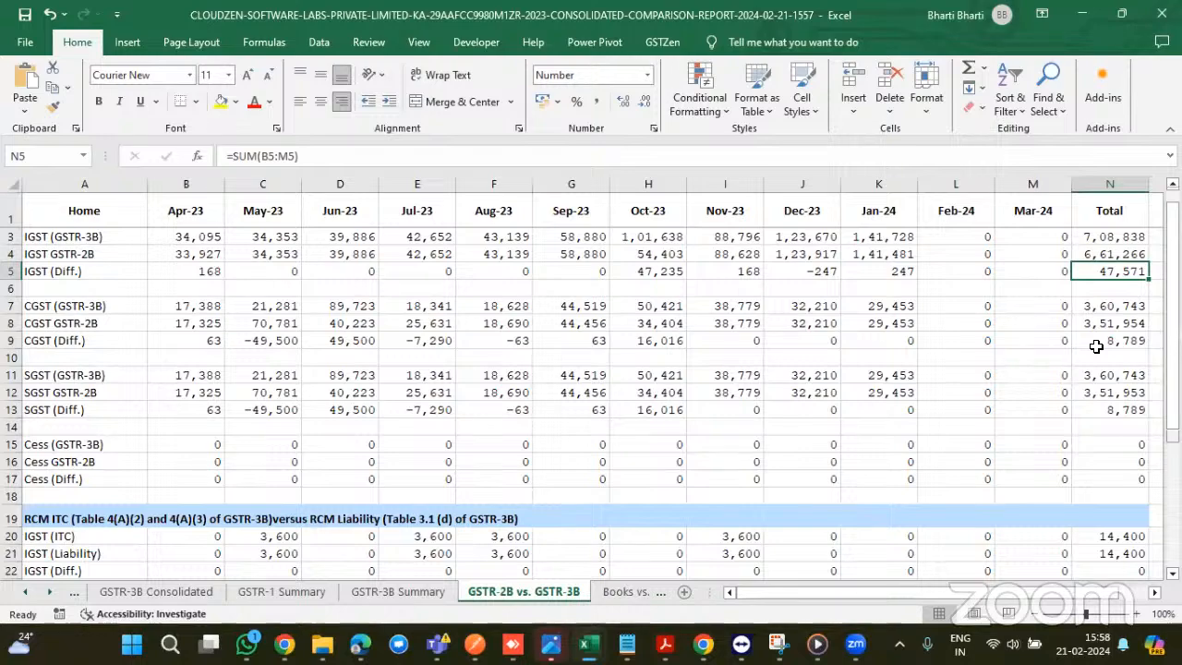
pyautogui.scroll(-3, 736, 337)
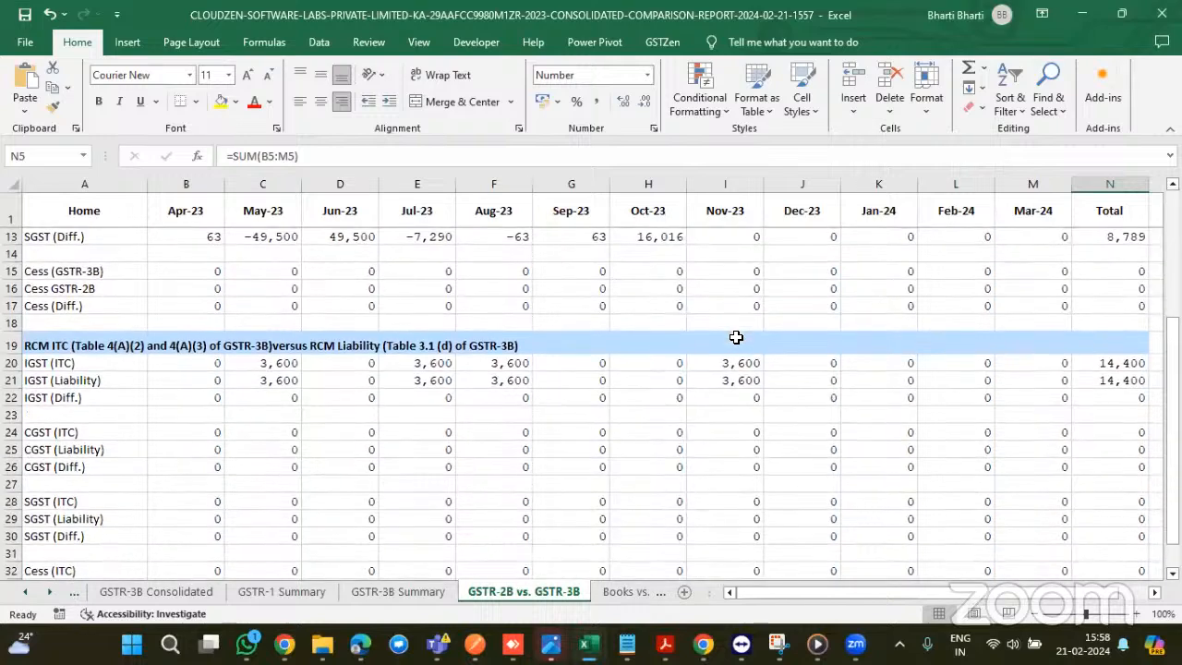
pyautogui.click(606, 595)
# - Review the Books vs. GSTR-3B comparison and move to the GSTR-1 vs. GSTR-3B sheet
pyautogui.scroll(-3, 572, 480)
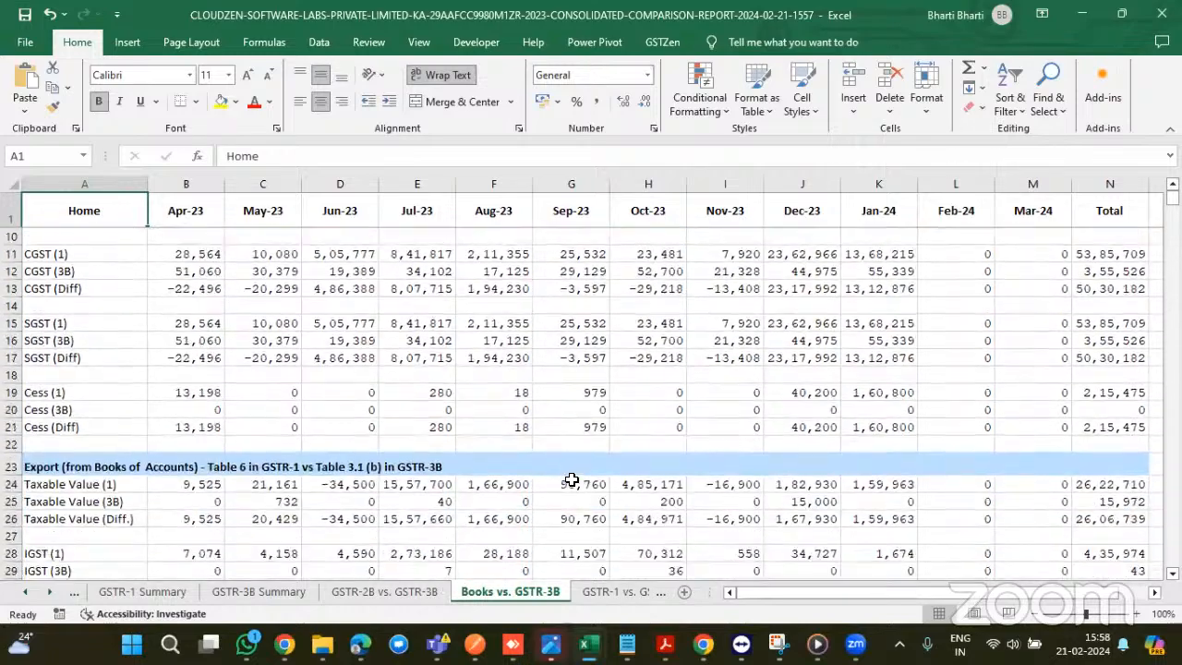
pyautogui.scroll(-3, 592, 431)
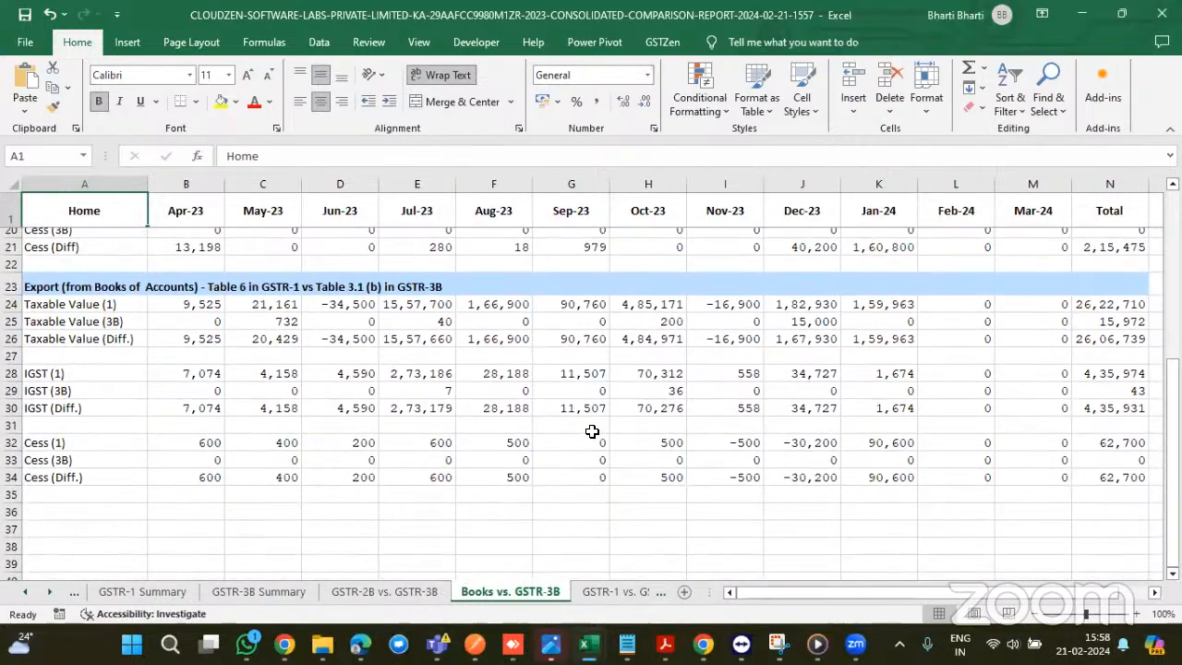
pyautogui.scroll(6, 592, 431)
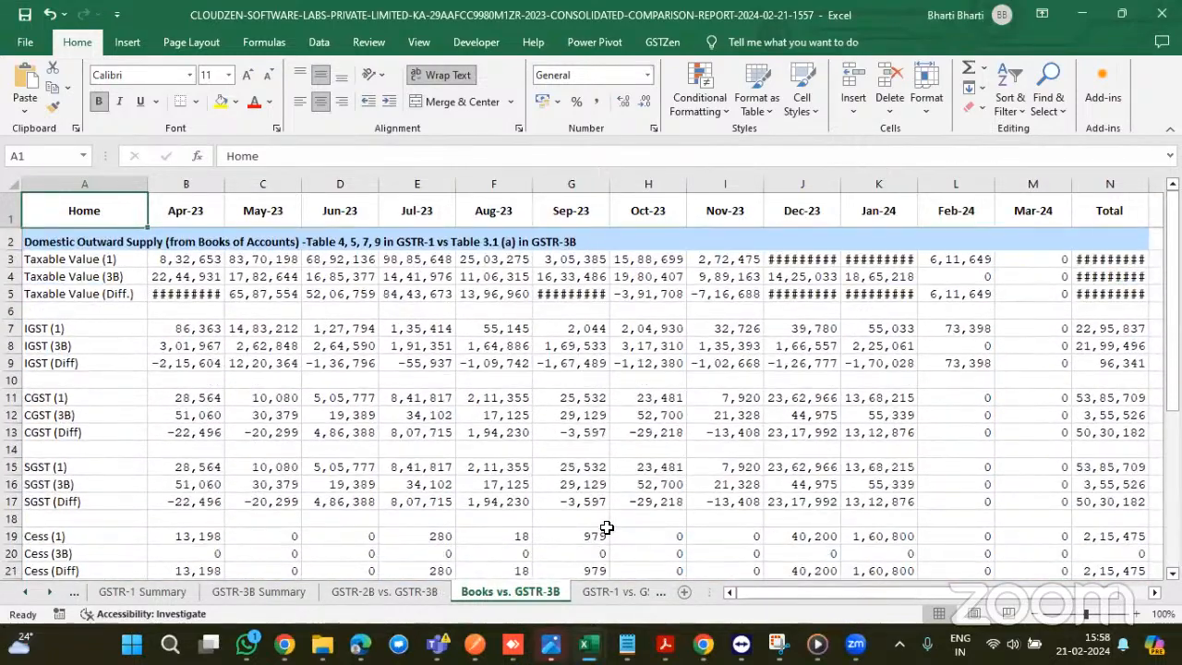
pyautogui.click(606, 595)
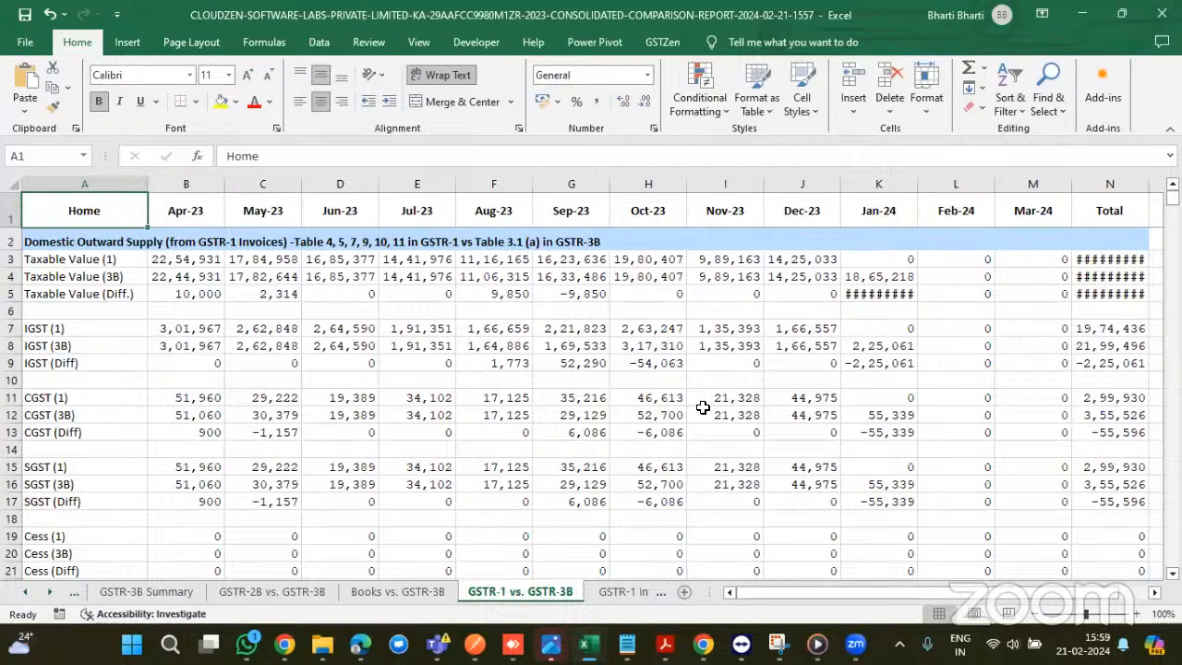
# - Select the Aug-23 to Jan-24 IGST differences (F9:K9), then open the following sheets
pyautogui.scroll(-1, 703, 407)
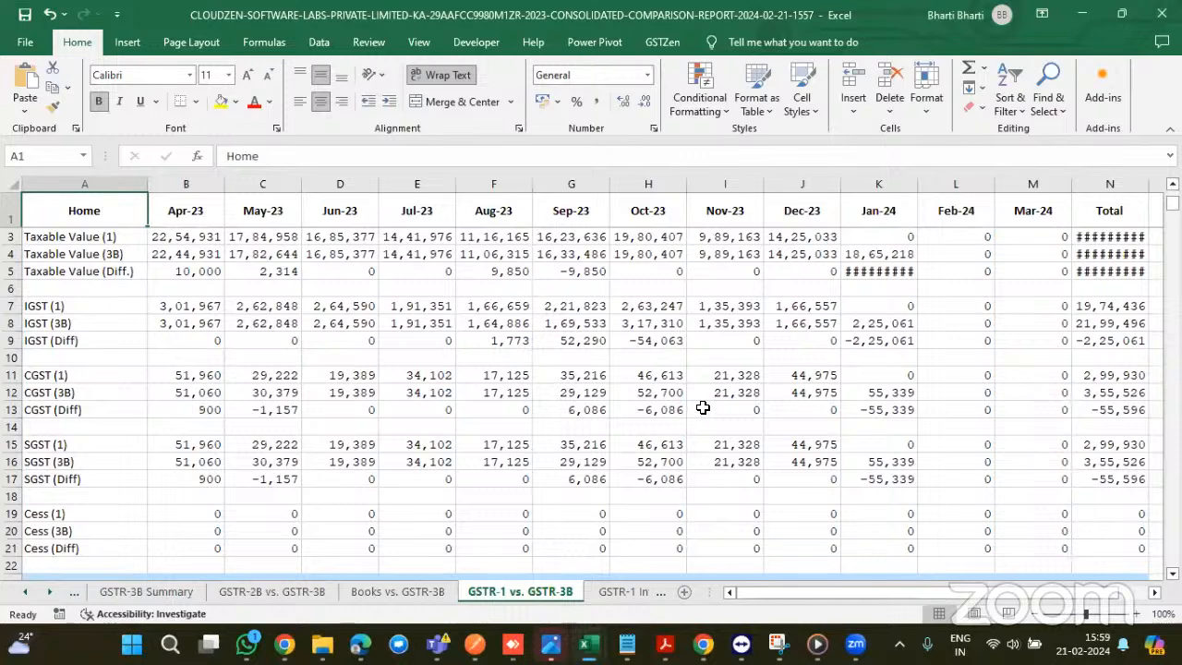
pyautogui.scroll(-1, 702, 408)
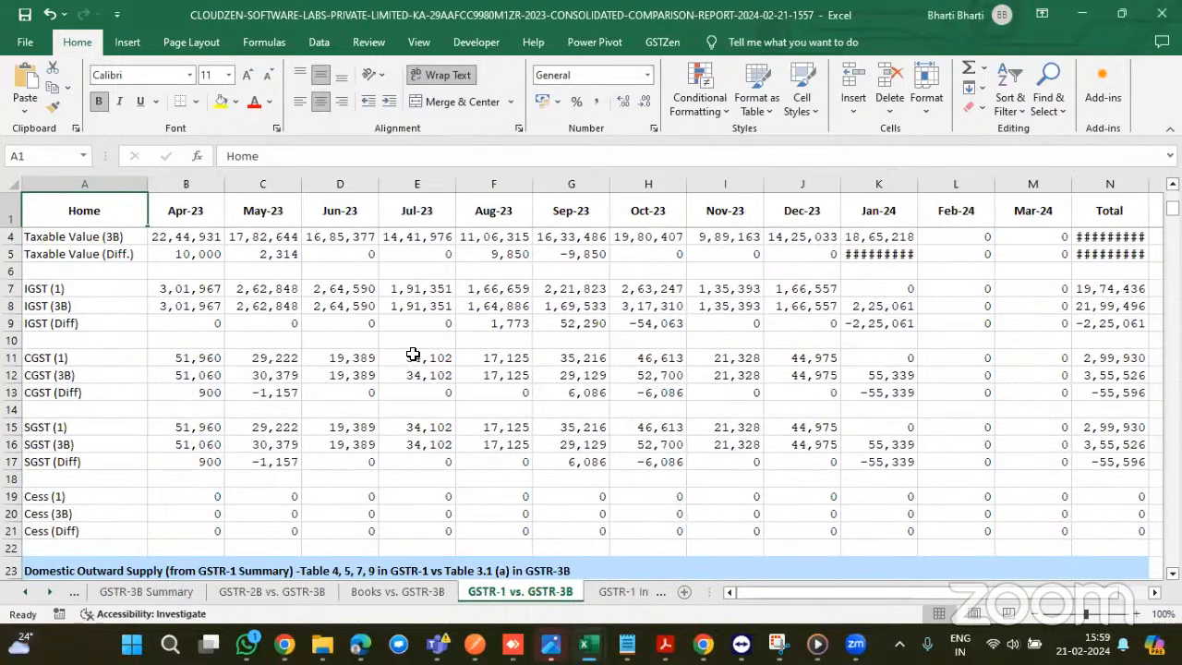
pyautogui.moveTo(485, 323); pyautogui.dragTo(1092, 329)
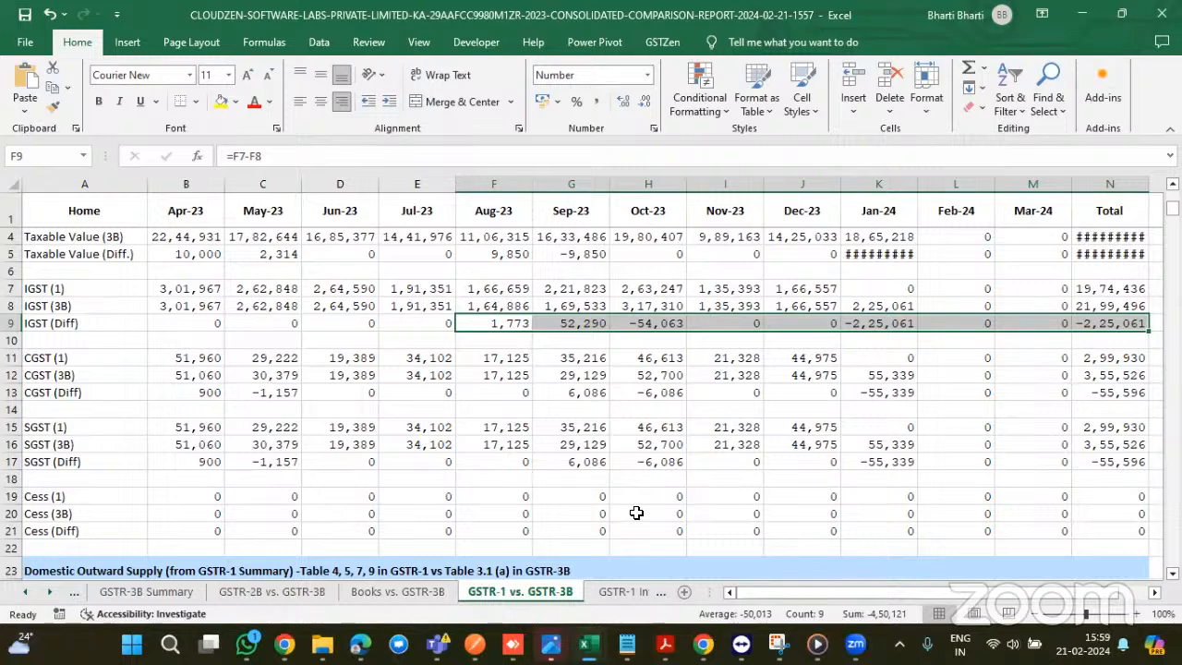
pyautogui.click(613, 596)
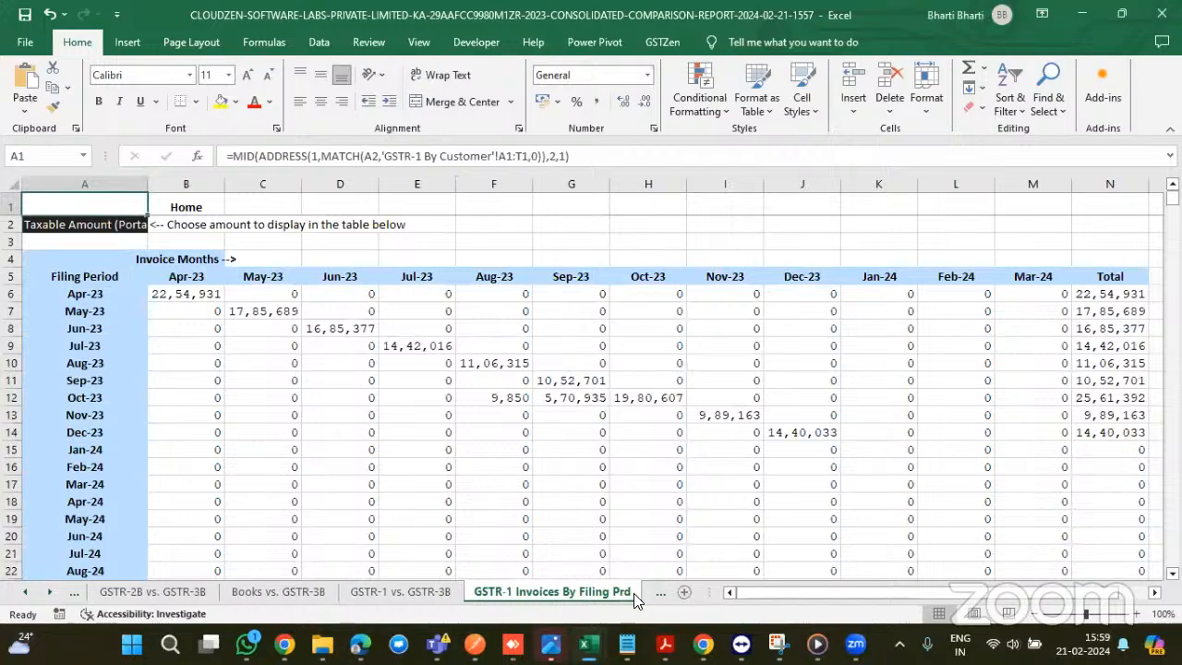
pyautogui.click(647, 592)
# - Review the Sales Overview sheet, highlighting the Books vs. GSTR-1 section and its tax-rate figures
pyautogui.click(646, 593)
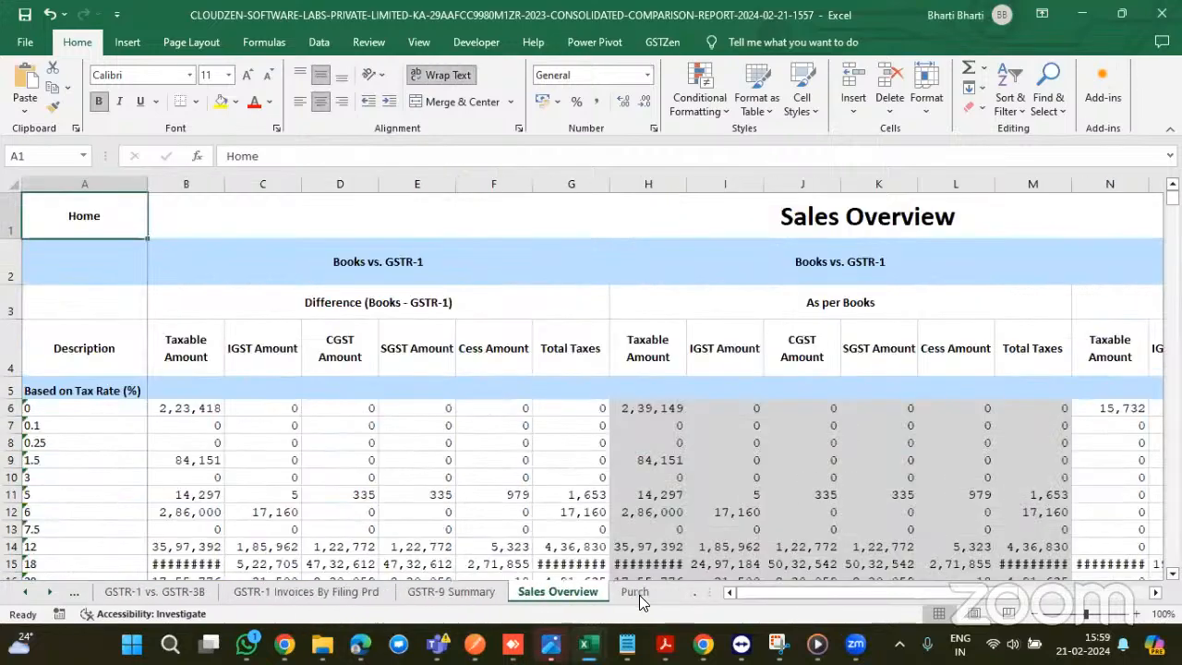
pyautogui.scroll(-1, 562, 520)
pyautogui.scroll(1, 562, 519)
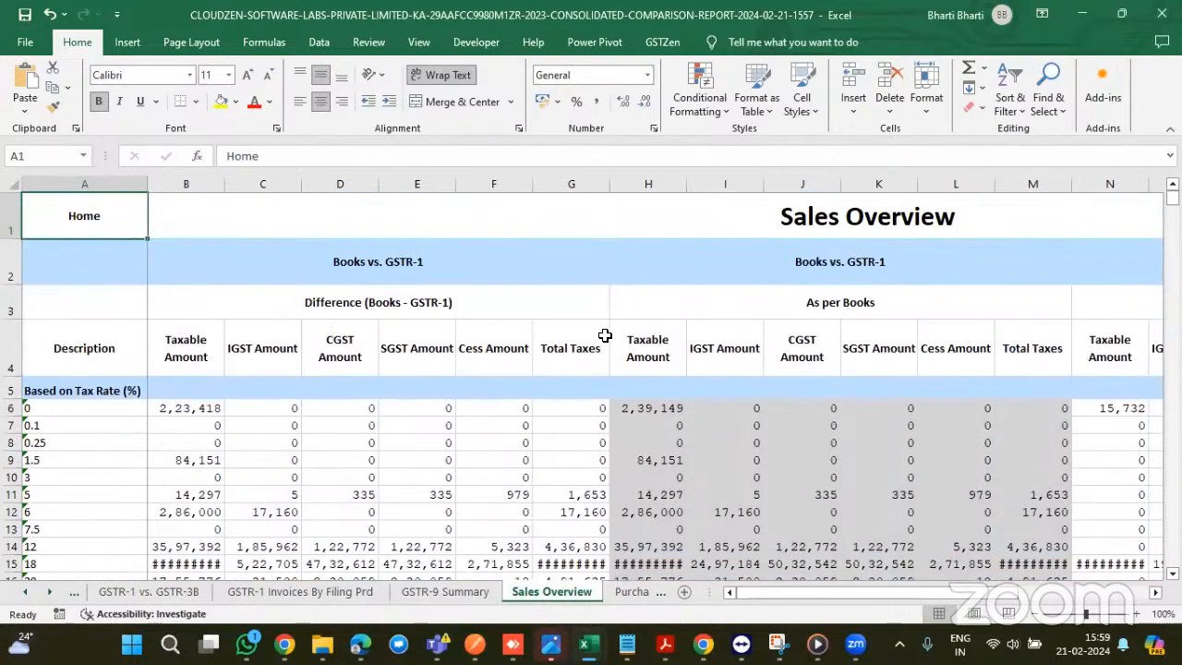
pyautogui.moveTo(309, 264); pyautogui.dragTo(546, 259)
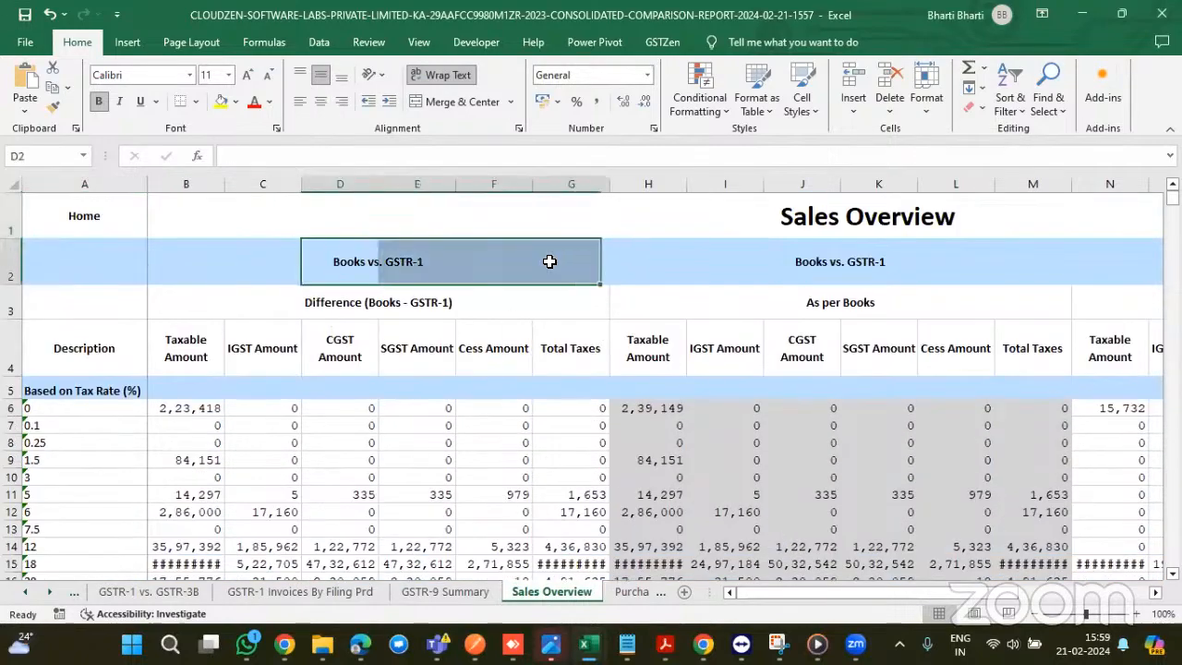
pyautogui.scroll(-15, 701, 294)
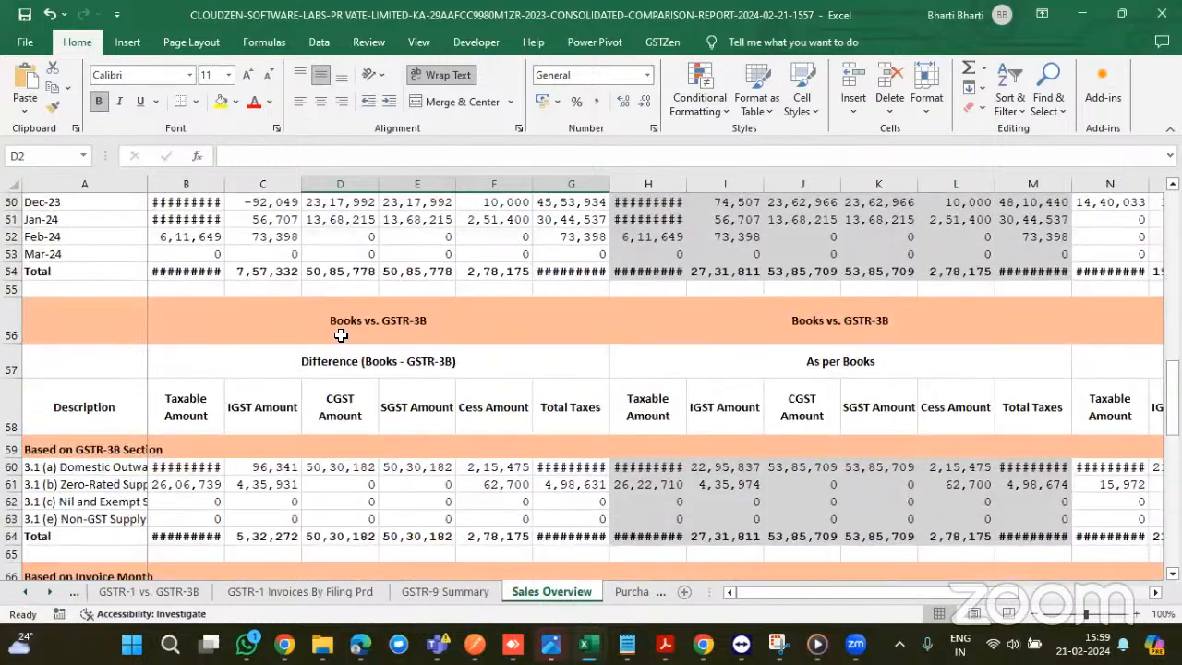
pyautogui.moveTo(341, 335); pyautogui.dragTo(425, 329)
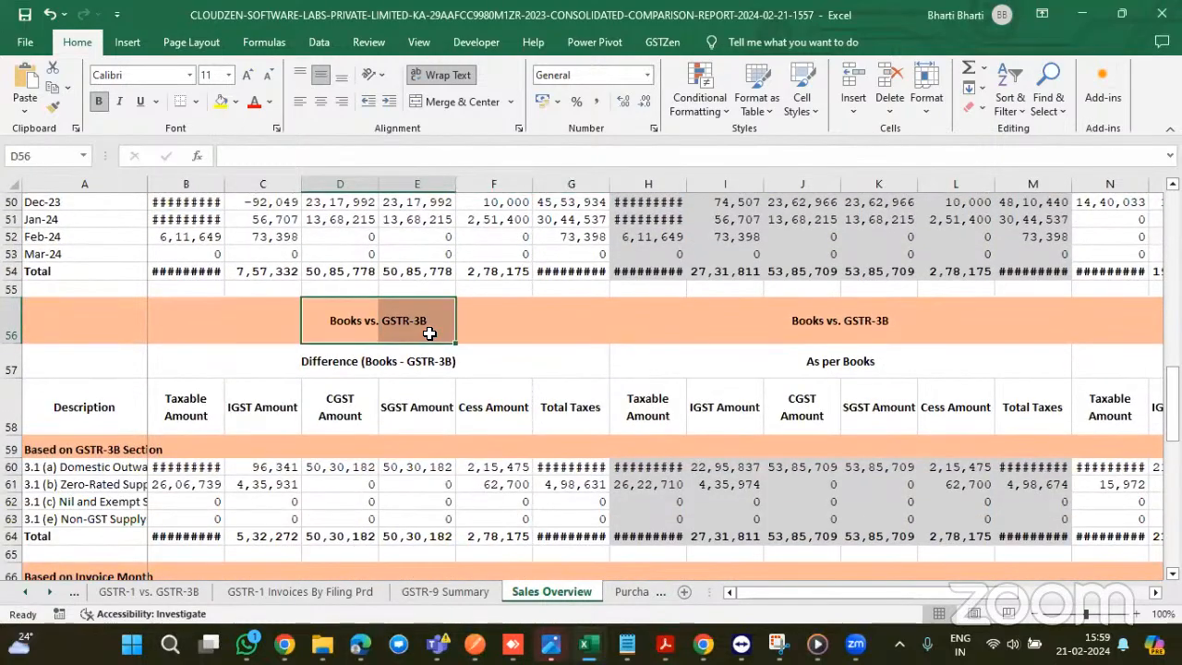
pyautogui.scroll(-8, 429, 333)
pyautogui.scroll(-2, 429, 333)
pyautogui.moveTo(317, 275); pyautogui.dragTo(398, 275)
pyautogui.scroll(-2, 607, 316)
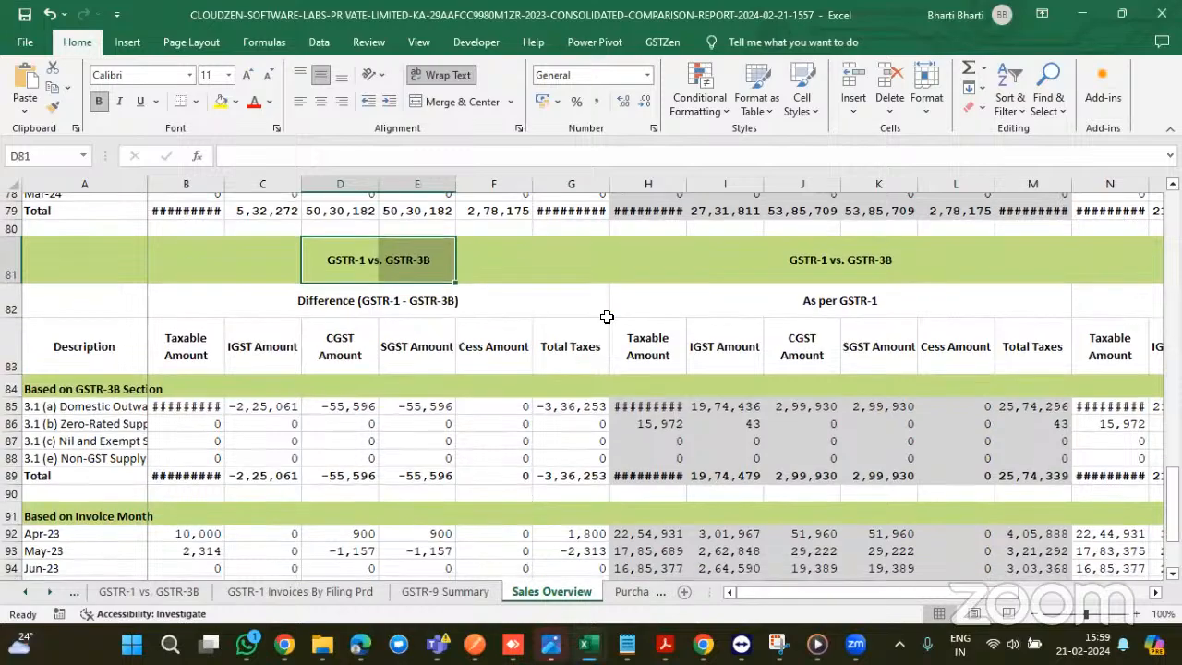
pyautogui.scroll(-10, 628, 321)
pyautogui.scroll(20, 660, 327)
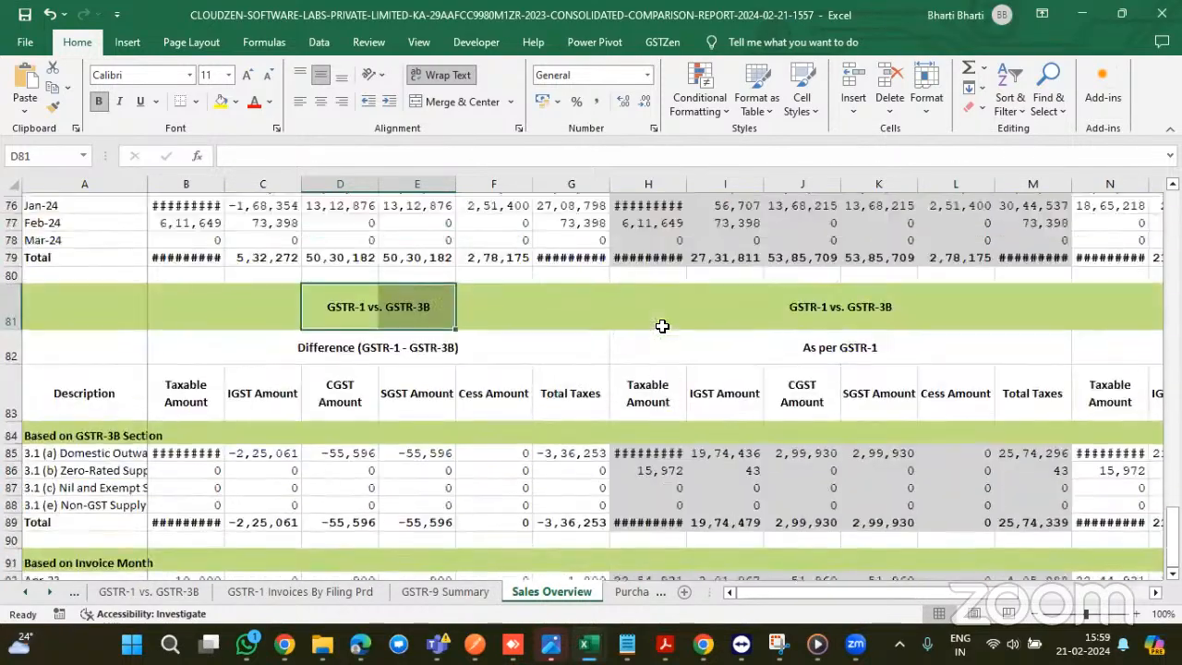
pyautogui.scroll(13, 662, 327)
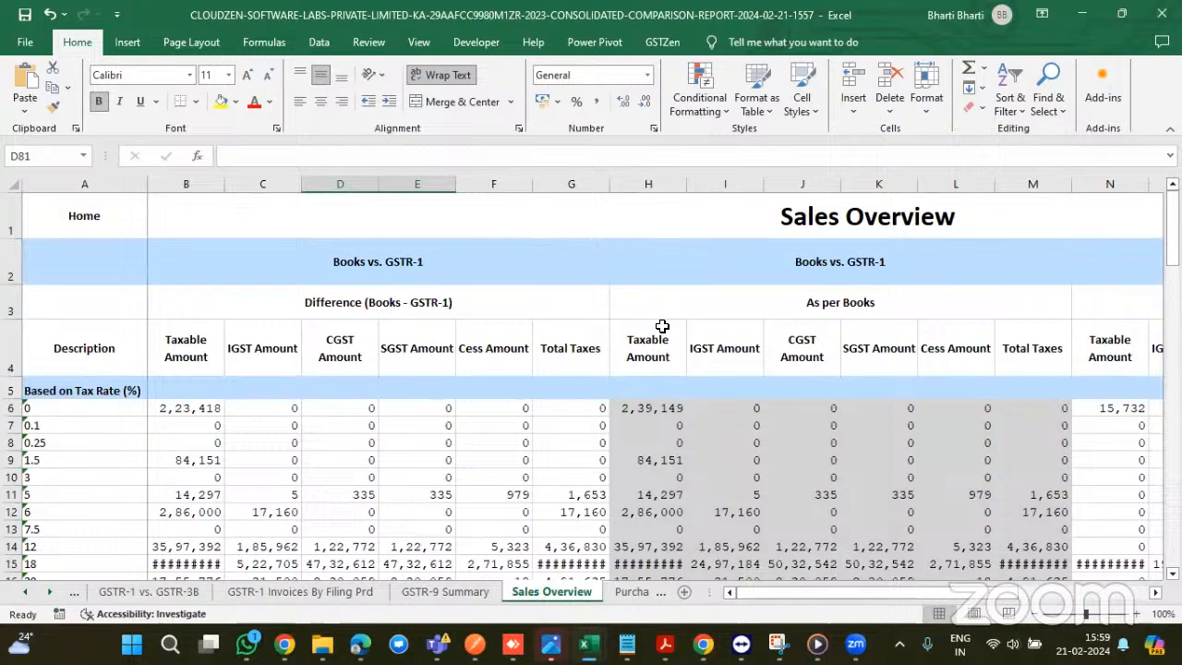
# - Pass through Purchase Overview and Raw Data Consolidated, then select the customer's two credit note rows on GSTR-1 By Customer
pyautogui.click(631, 595)
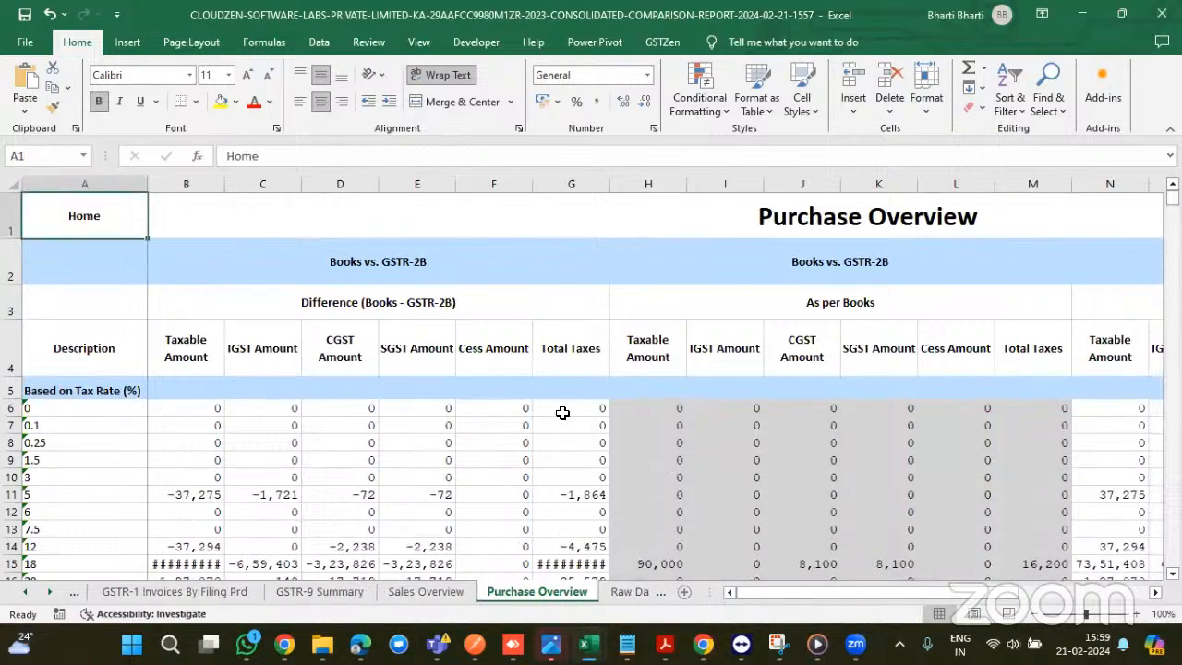
pyautogui.scroll(-1, 562, 413)
pyautogui.click(621, 595)
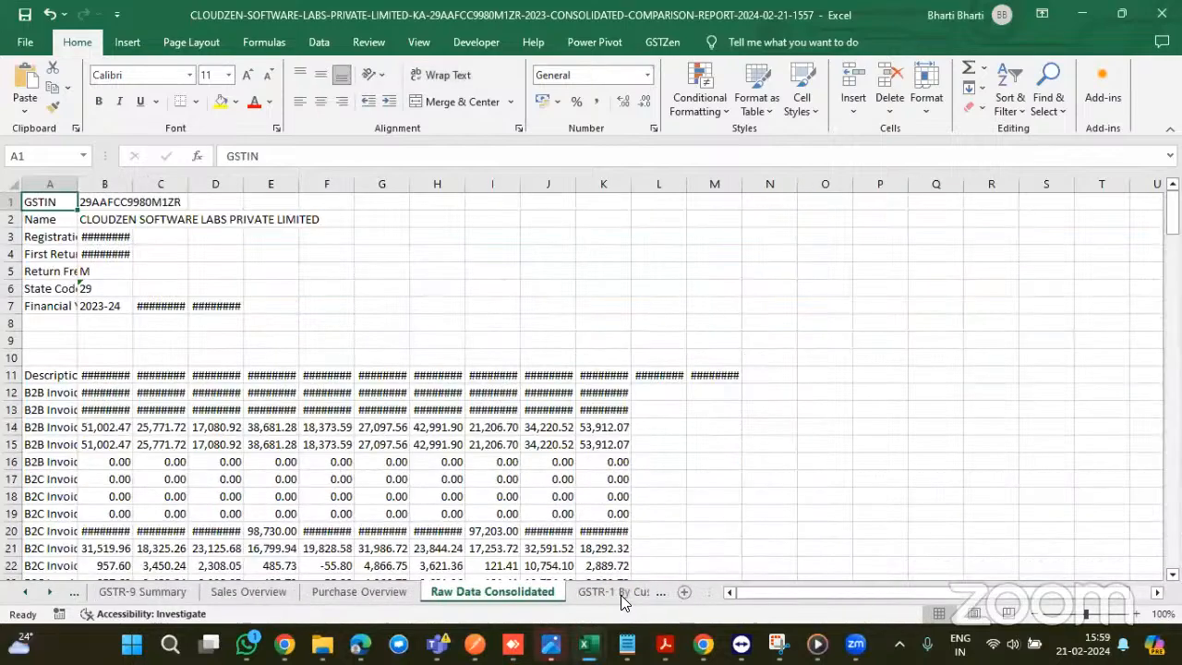
pyautogui.click(621, 595)
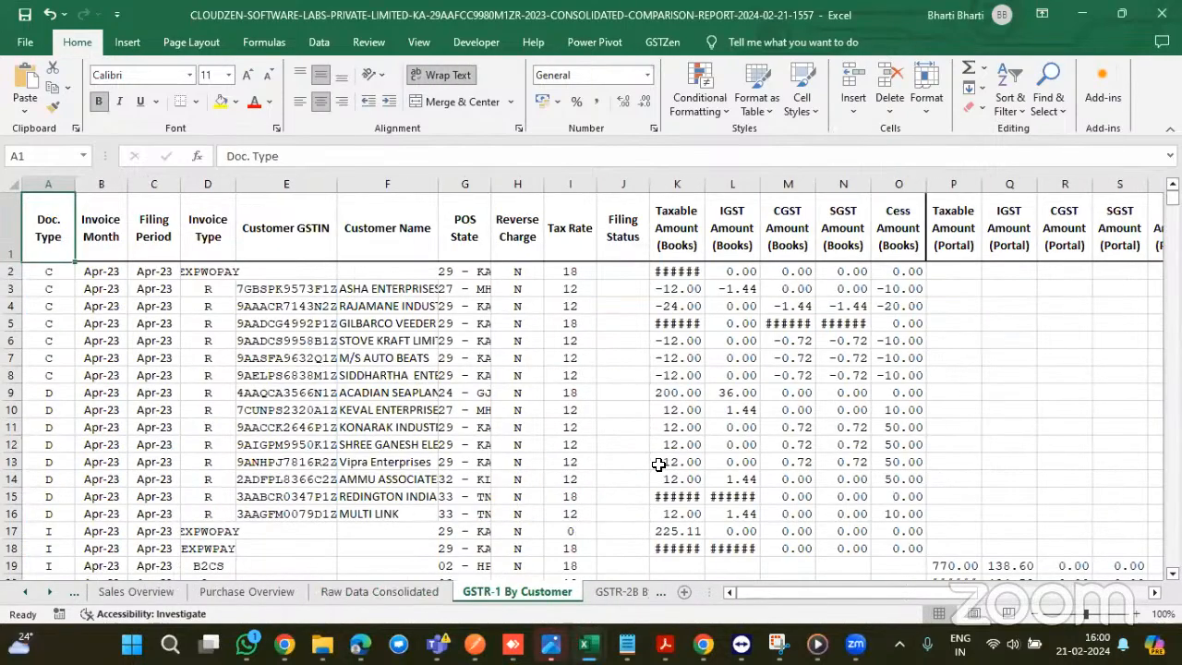
pyautogui.scroll(-1, 397, 371)
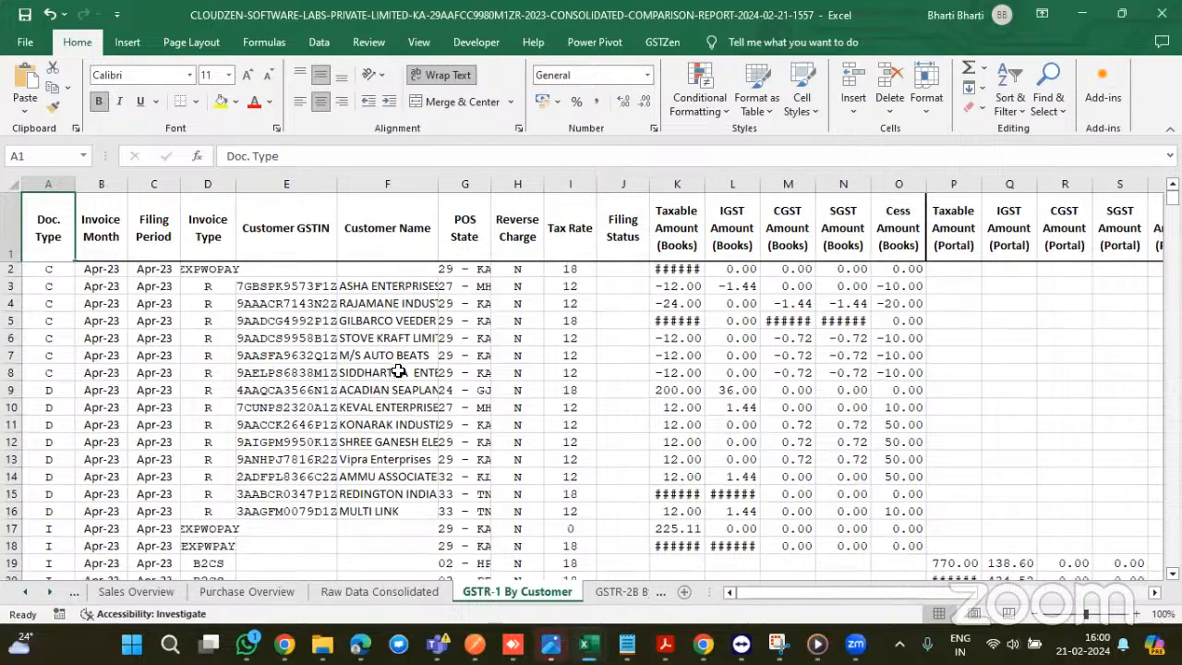
pyautogui.scroll(-2, 397, 371)
pyautogui.scroll(2, 397, 370)
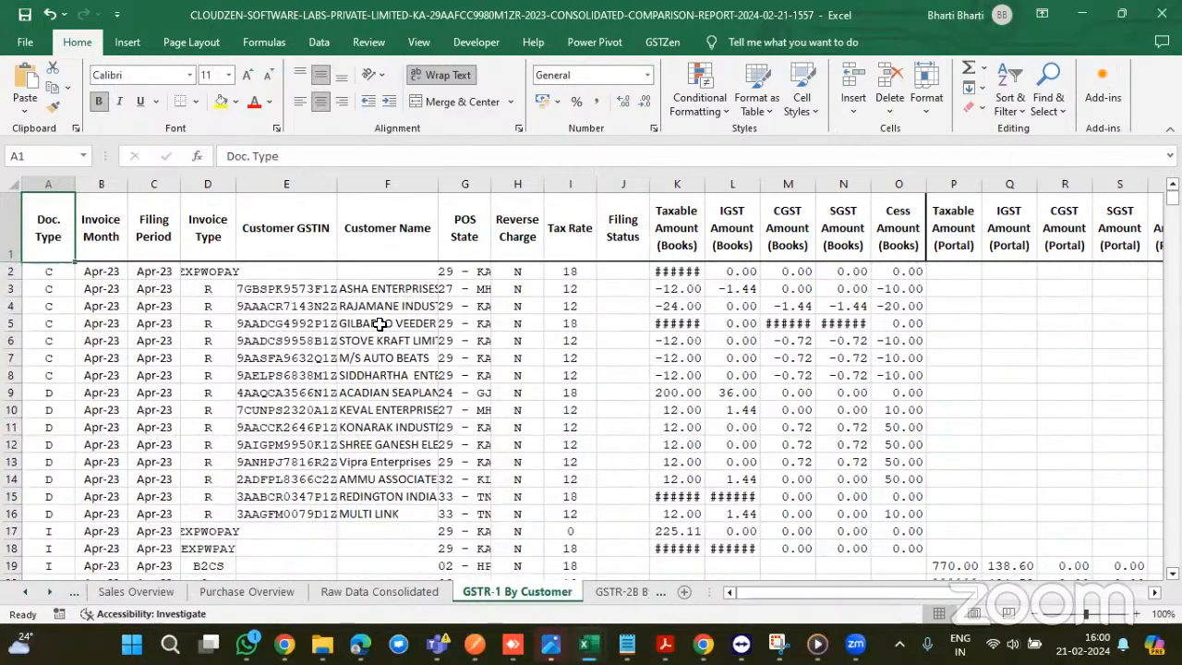
pyautogui.click(388, 290)
pyautogui.moveTo(428, 290); pyautogui.dragTo(835, 301)
pyautogui.scroll(-1, 531, 383)
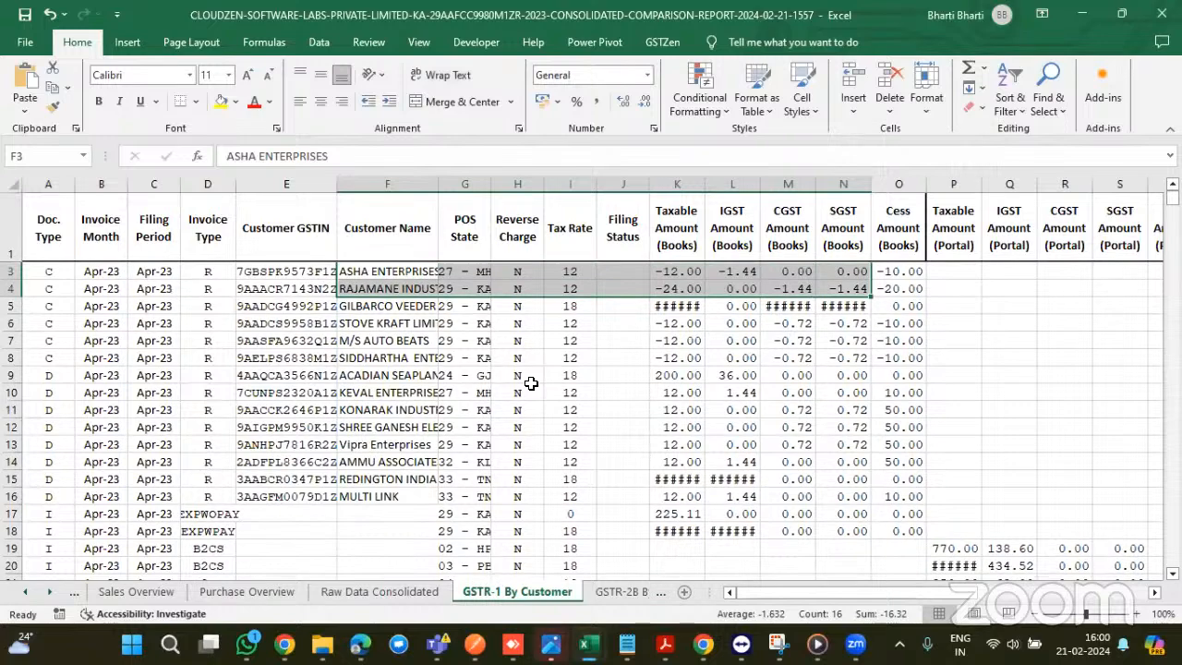
pyautogui.scroll(1, 498, 381)
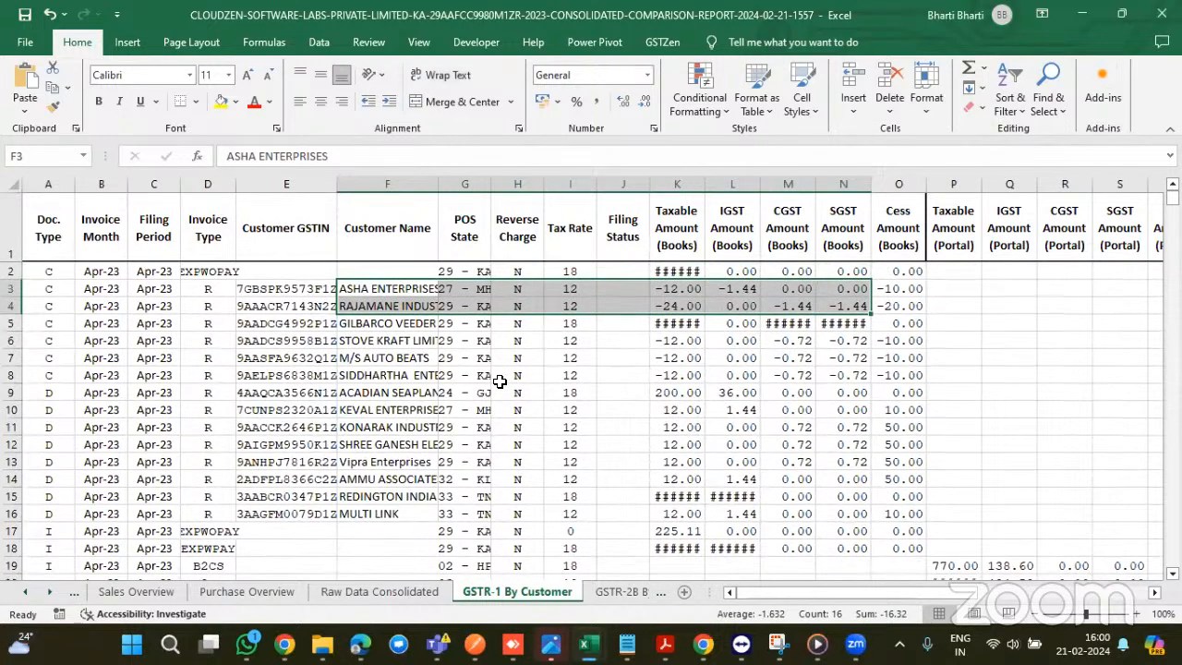
# - Scroll through the GSTR-2B By Vendor sheet
pyautogui.click(611, 595)
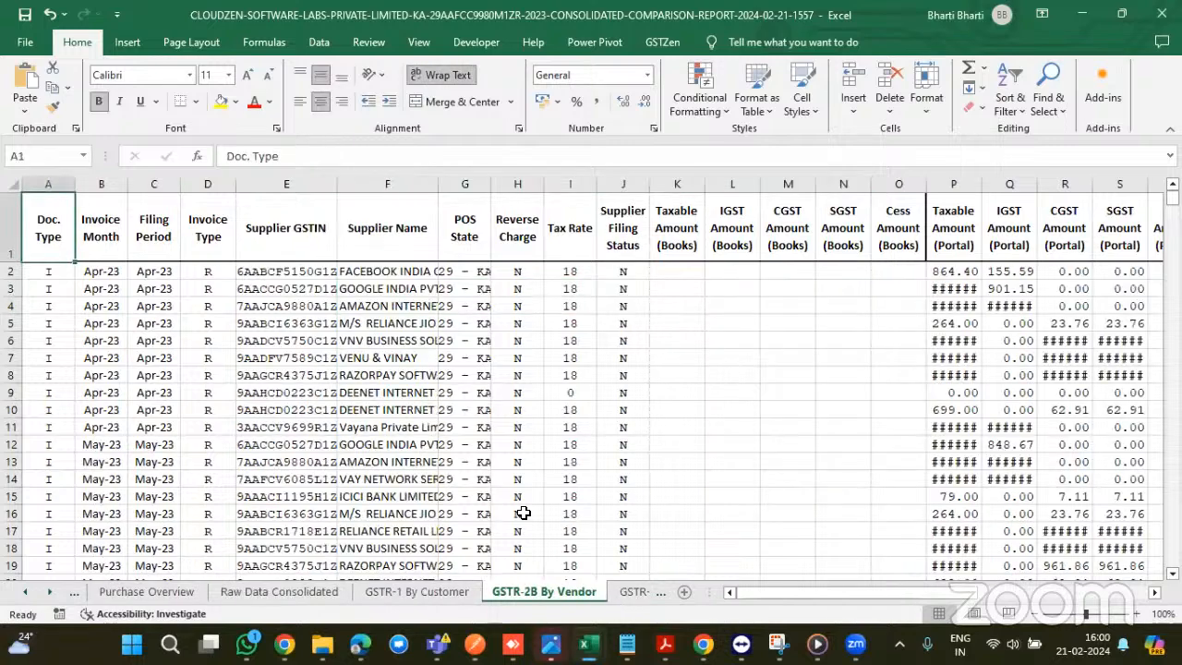
pyautogui.scroll(-1, 523, 512)
pyautogui.hscroll(4, 526, 468)
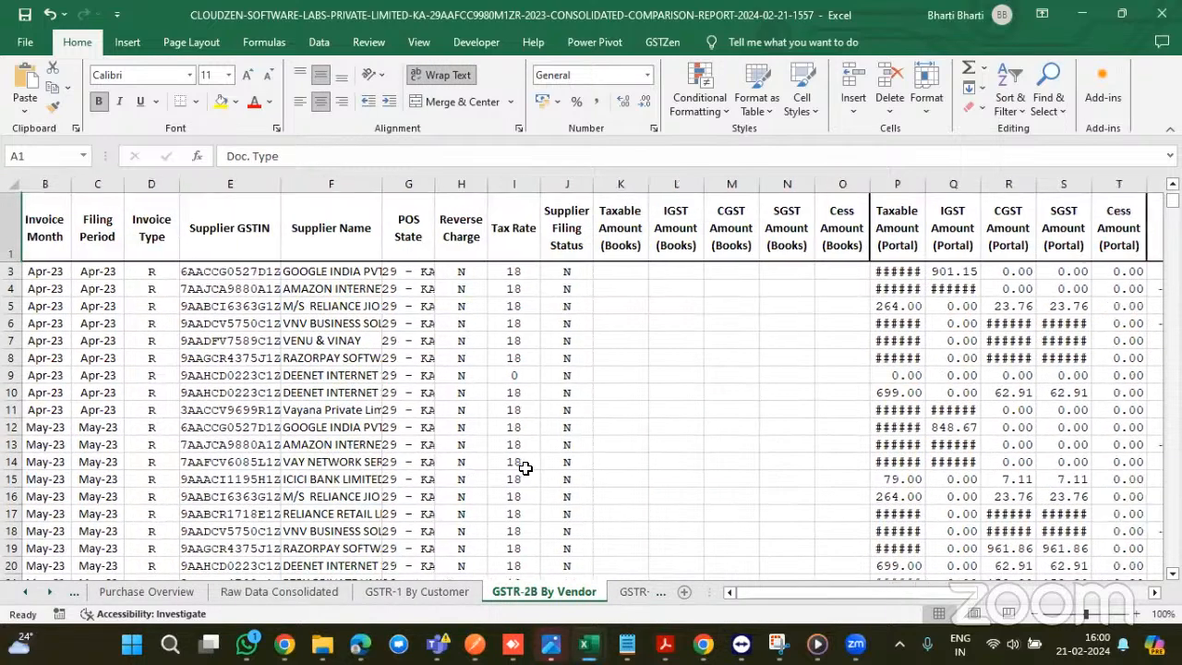
pyautogui.hscroll(-4, 525, 468)
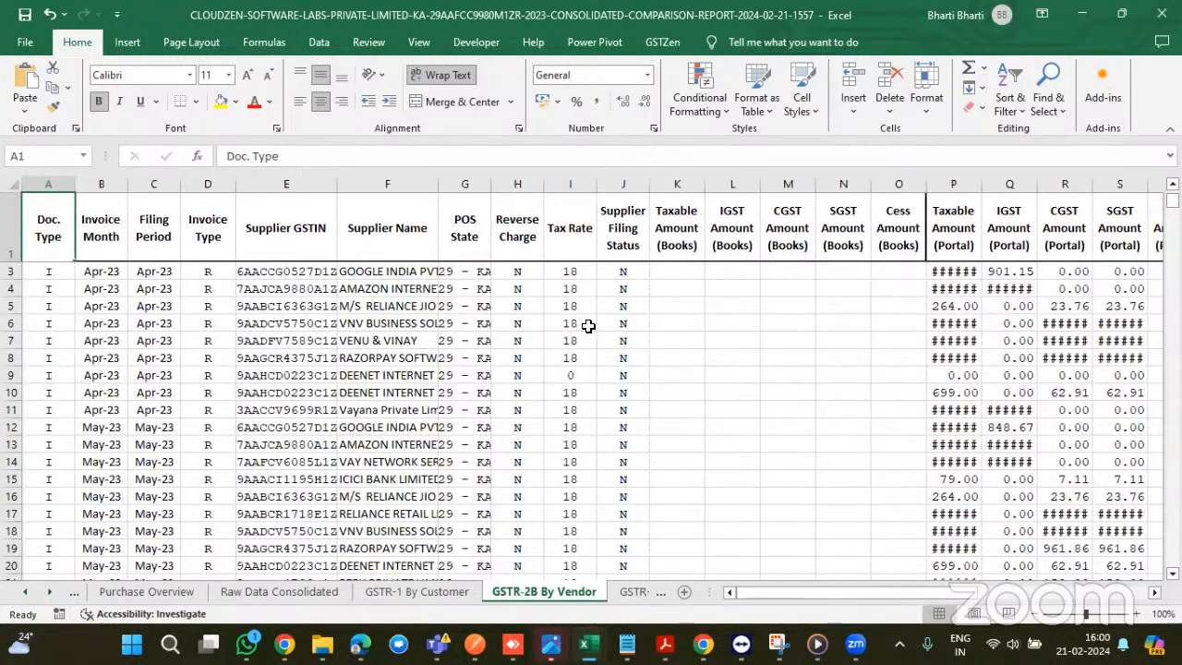
pyautogui.hscroll(3, 580, 417)
pyautogui.hscroll(-3, 581, 417)
pyautogui.scroll(-4, 651, 484)
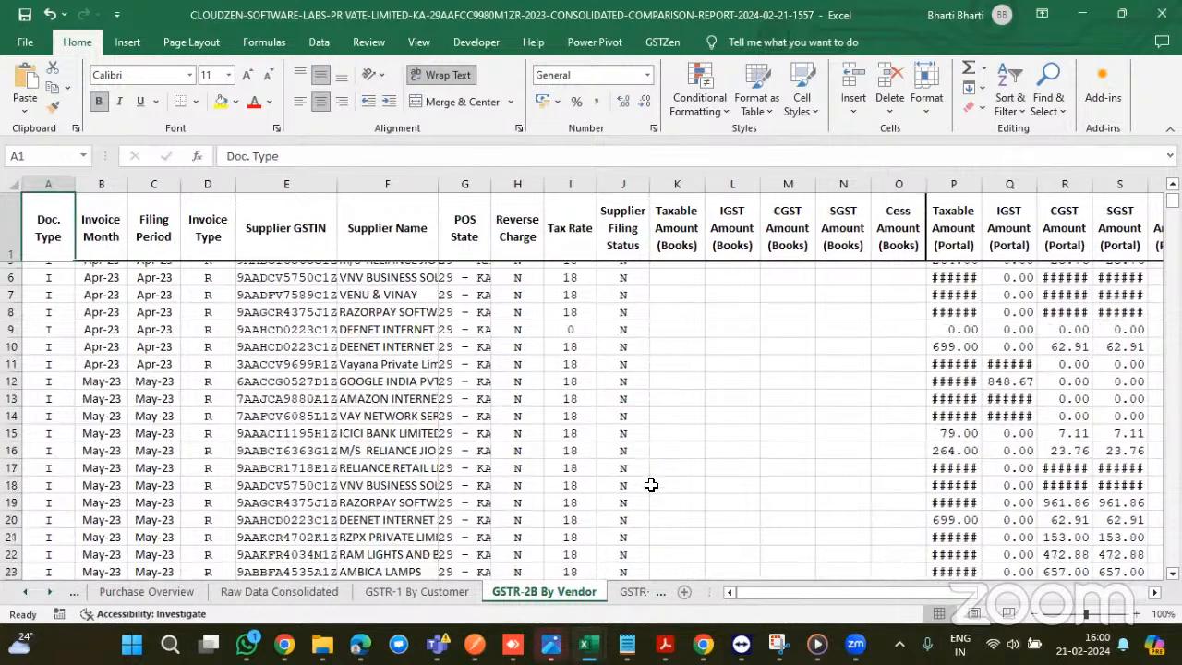
pyautogui.scroll(-1, 651, 485)
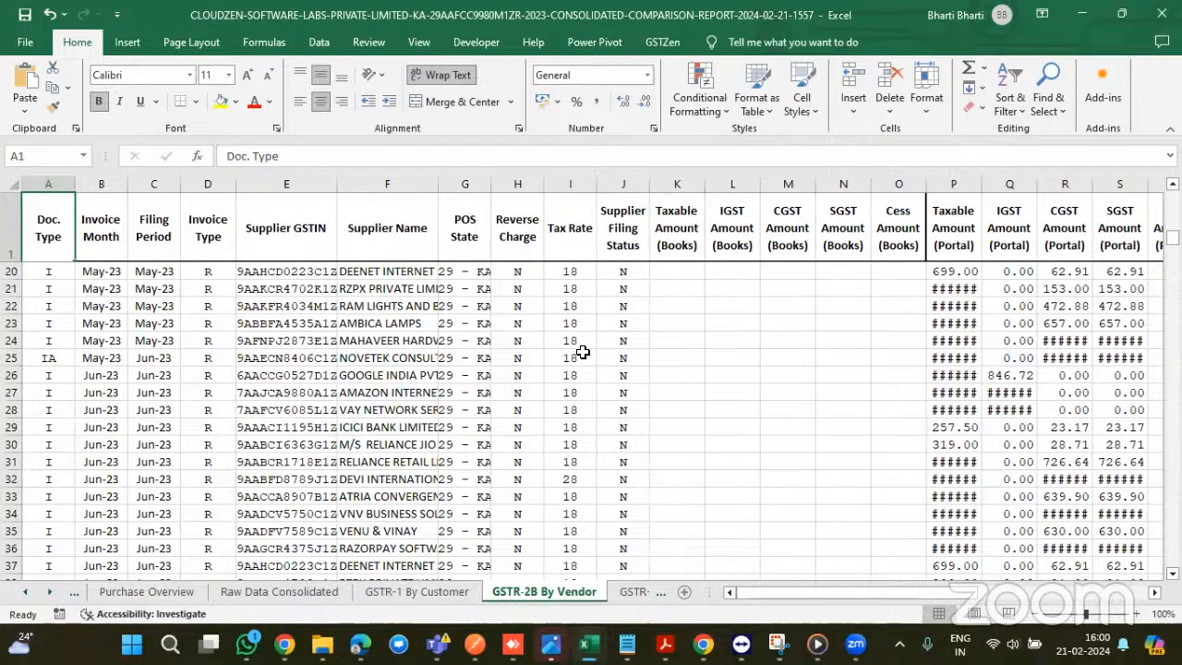
pyautogui.scroll(-2, 583, 352)
pyautogui.scroll(-1, 583, 351)
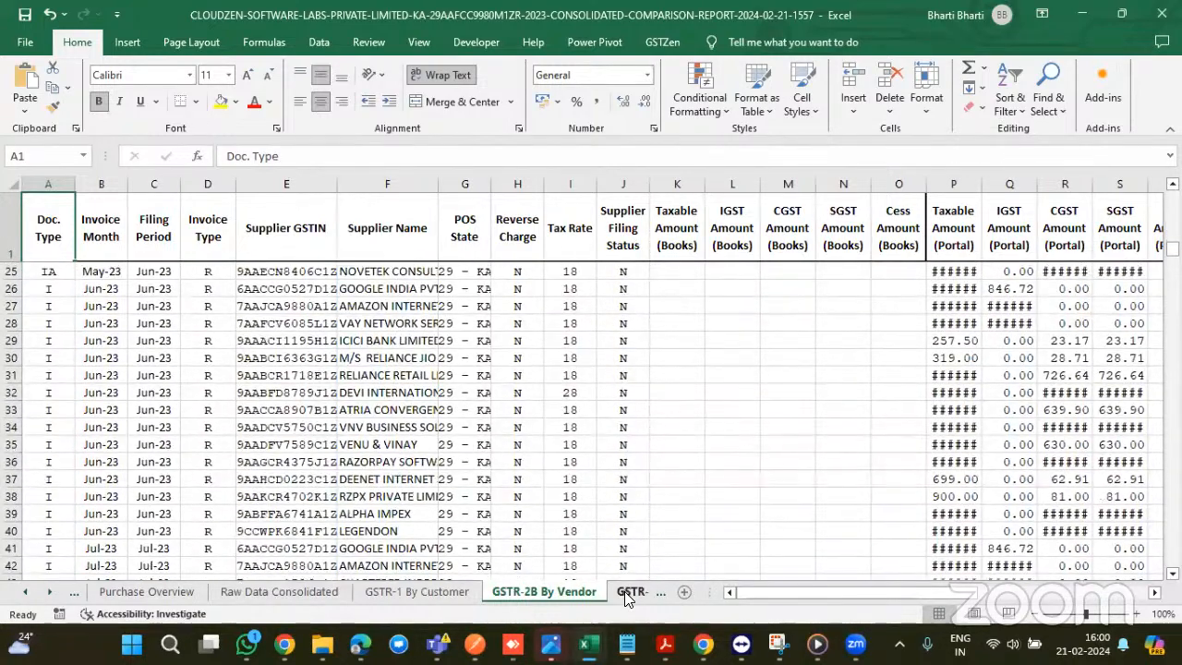
# - View the GSTR-1 HSN Summary and GSTR-2A TDS sheets, then minimise the comparison workbook
pyautogui.click(628, 593)
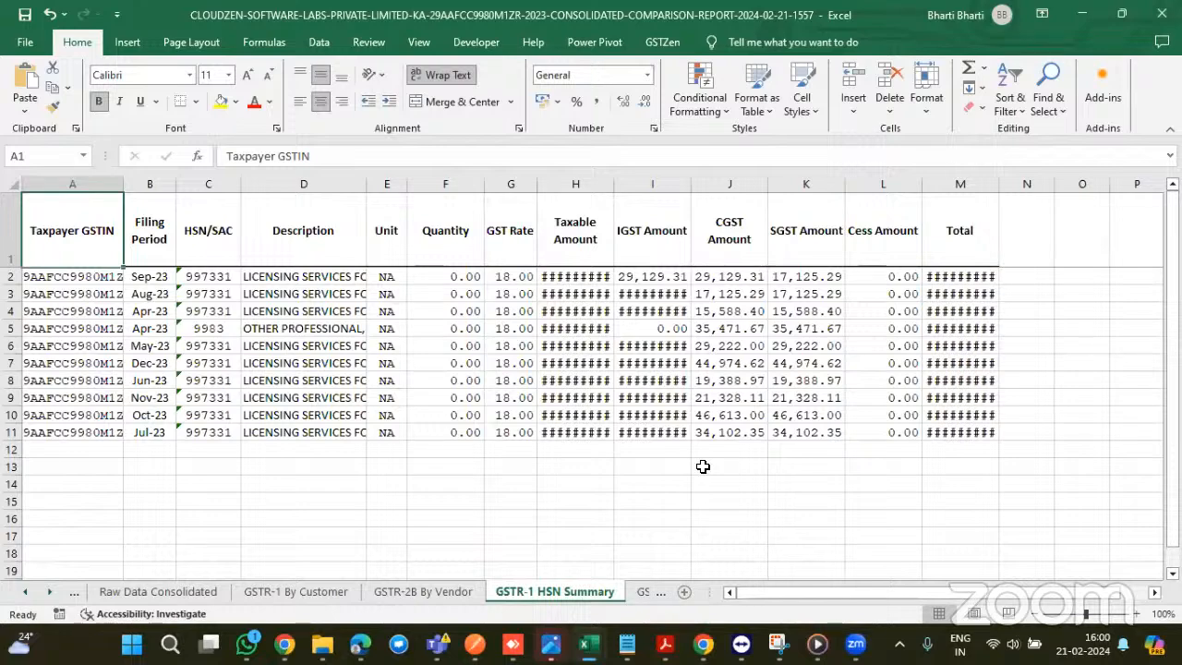
pyautogui.hscroll(3, 703, 466)
pyautogui.hscroll(-3, 699, 436)
pyautogui.click(646, 601)
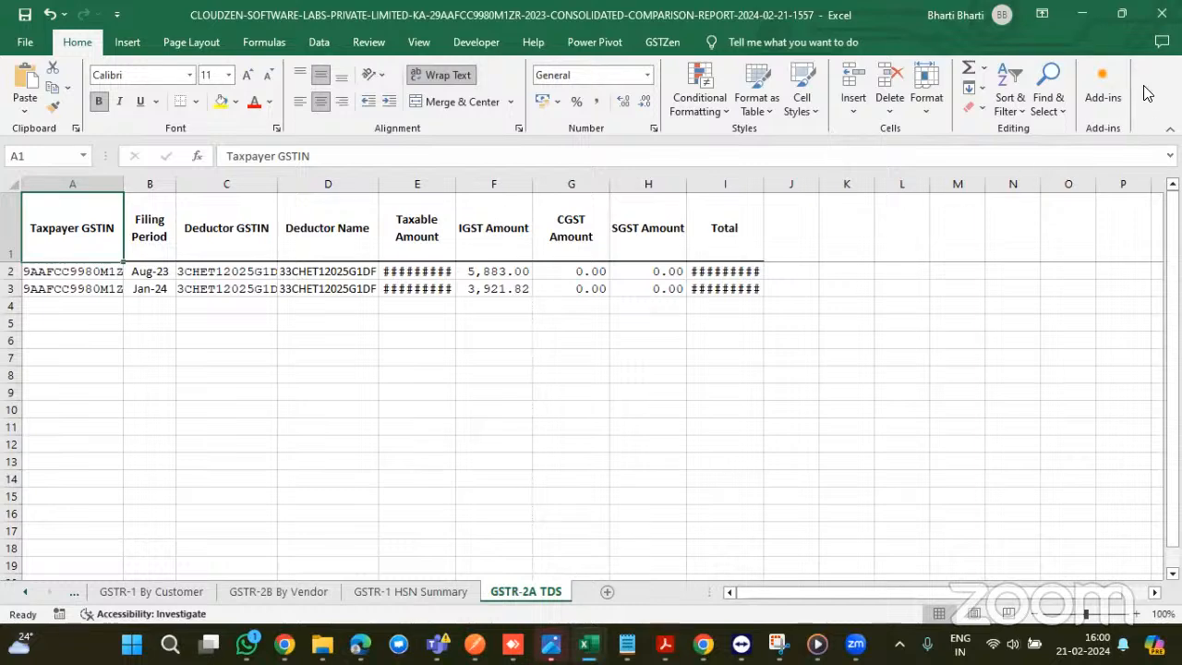
pyautogui.click(1081, 14)
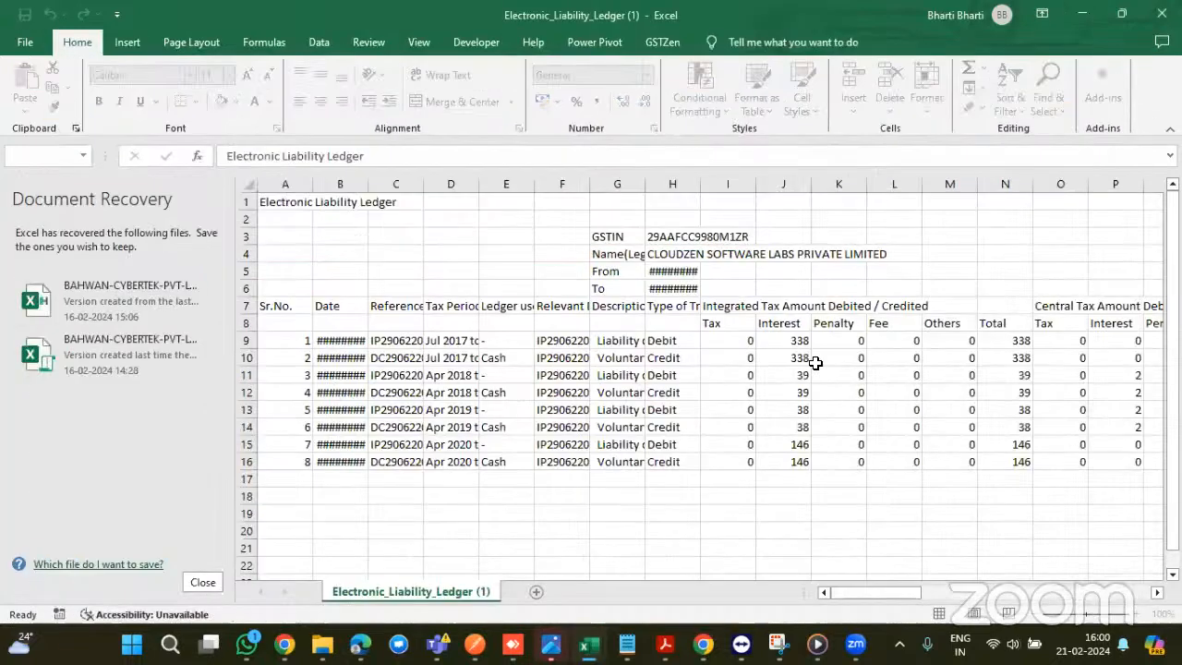
pyautogui.moveTo(284, 644)
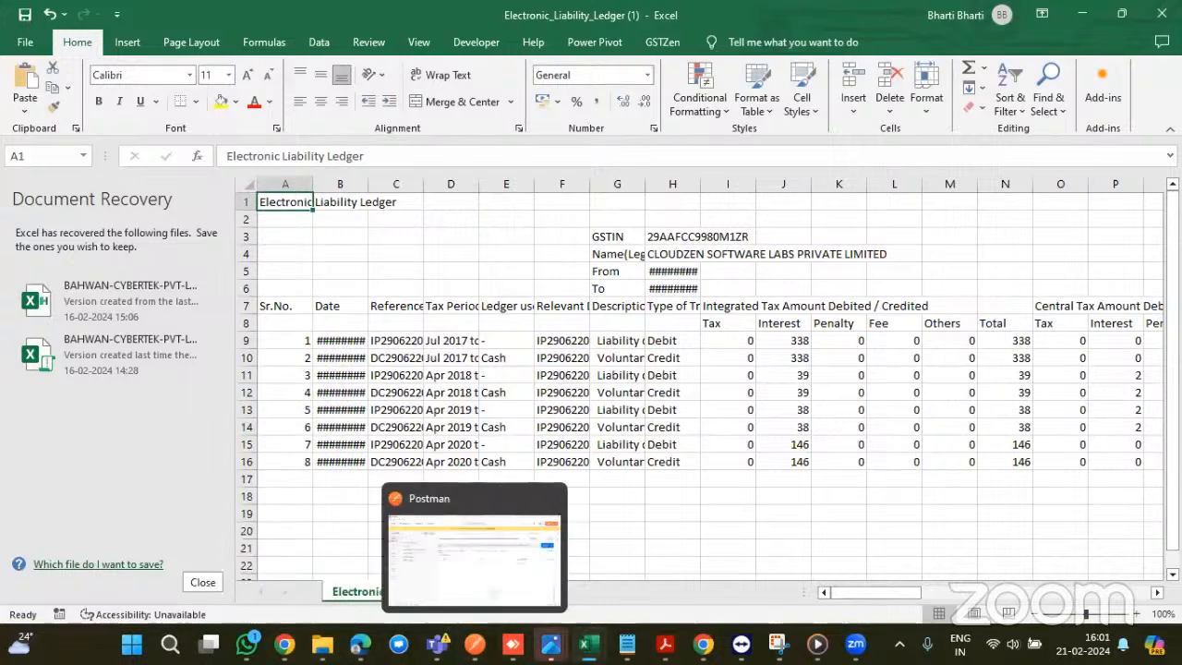
# - Return to GSTZen in Edge and go back to the CloudZen company dashboard
pyautogui.moveTo(359, 643)
pyautogui.click(375, 565)
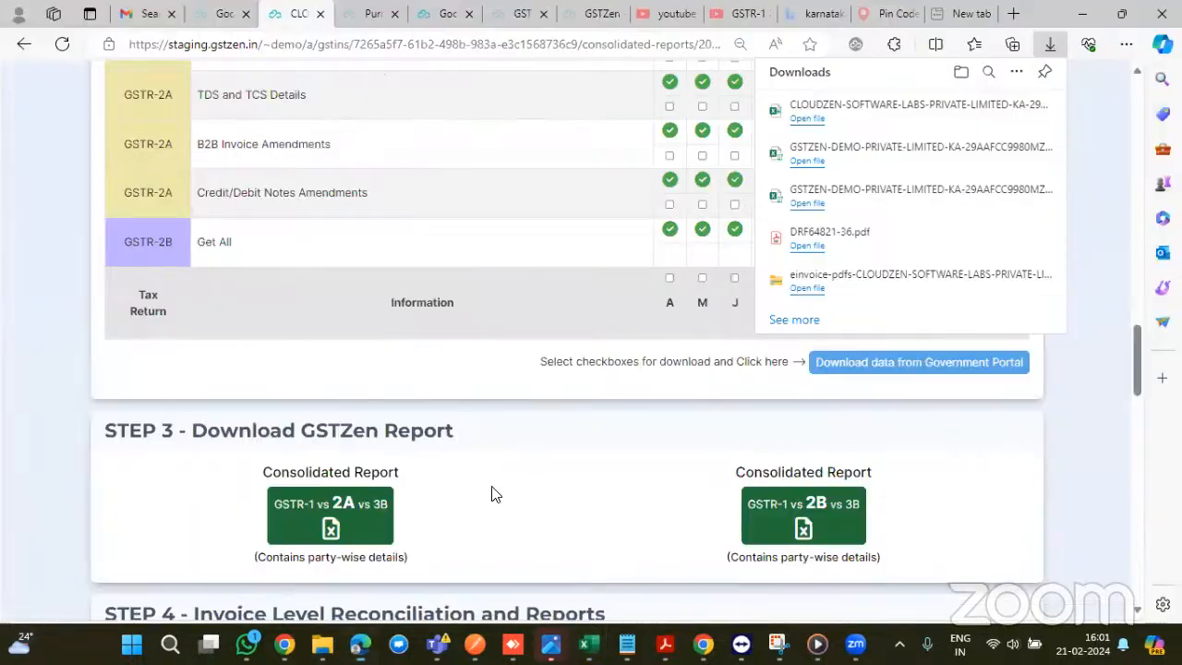
pyautogui.scroll(10, 524, 454)
pyautogui.scroll(3, 524, 447)
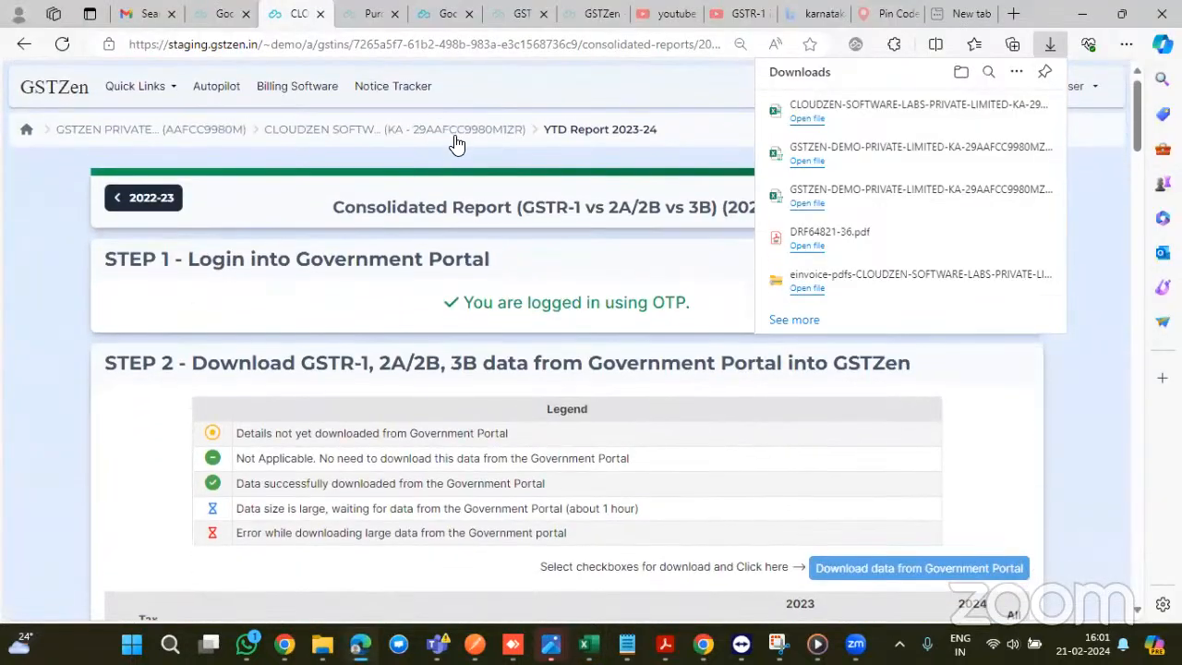
pyautogui.click(457, 133)
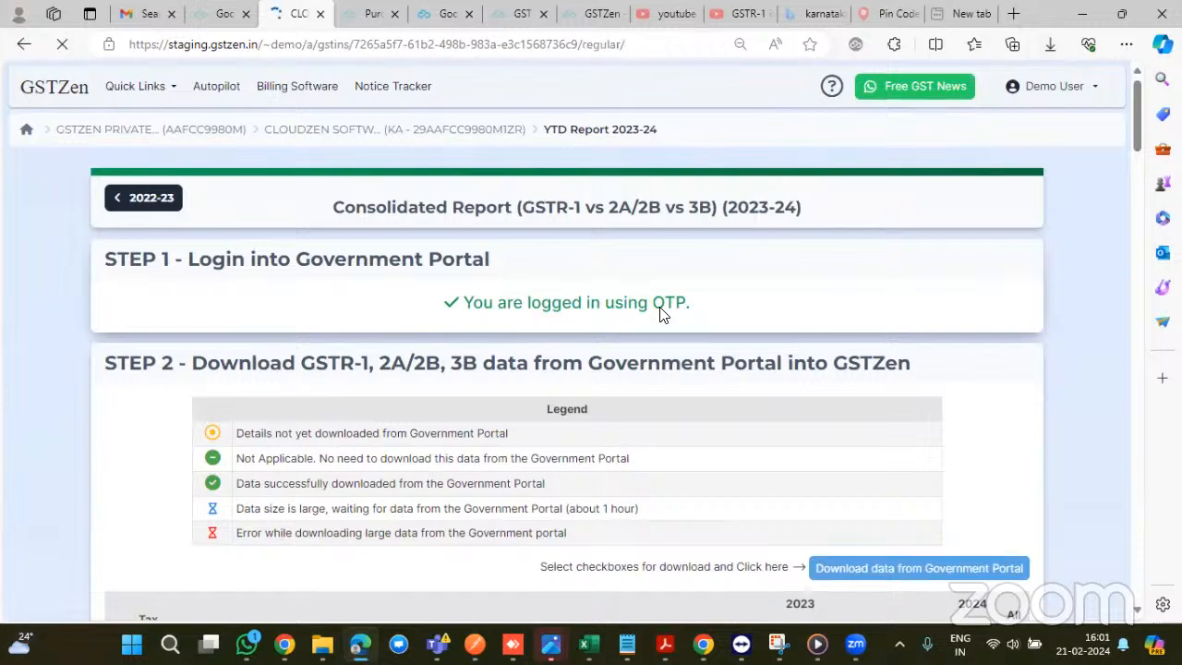
# - Choose File GST Returns > GSTR-1 (Outward Supply Return) for the Jan 2024 period
pyautogui.scroll(-1, 630, 352)
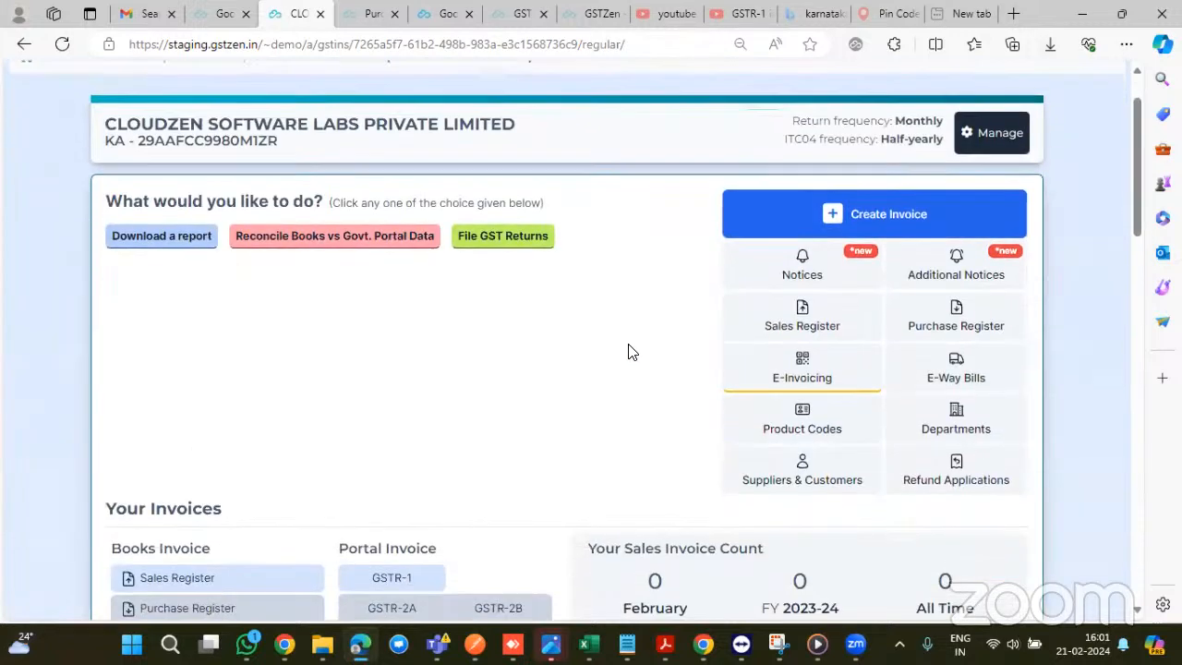
pyautogui.click(129, 240)
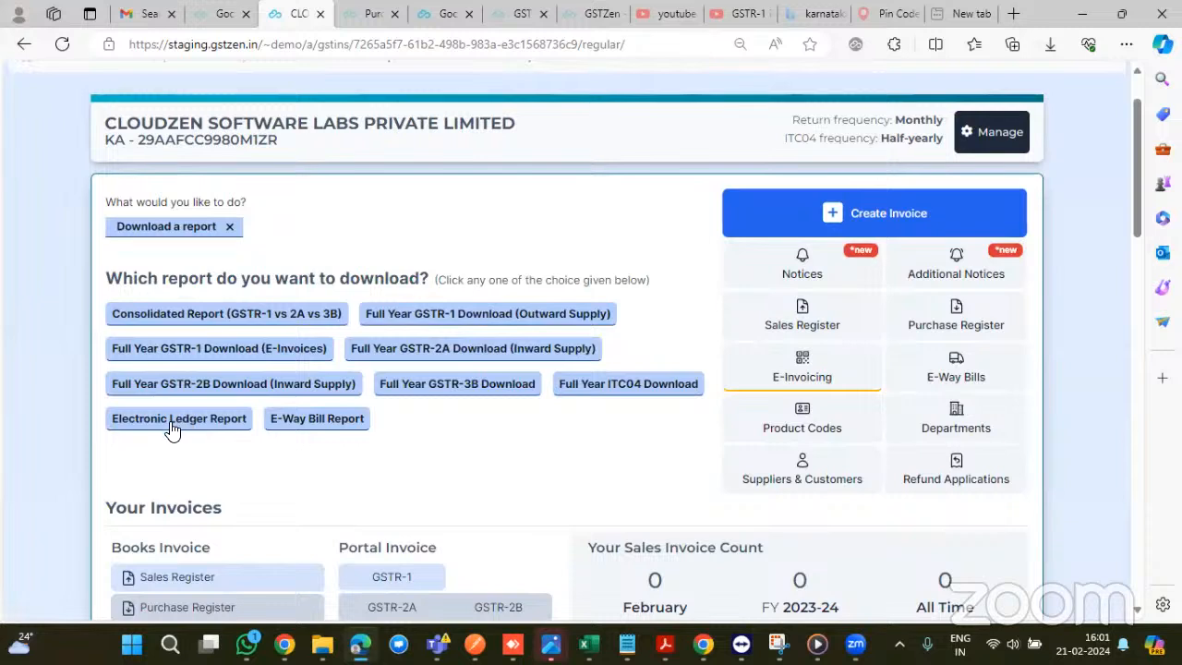
pyautogui.click(229, 227)
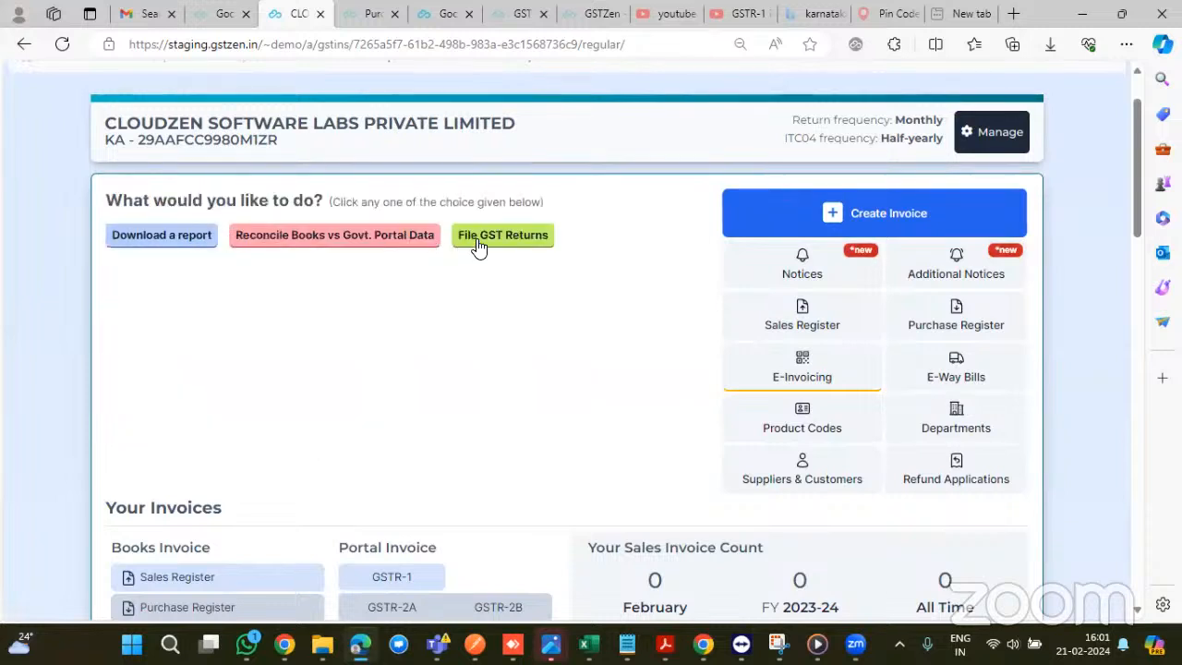
pyautogui.click(478, 242)
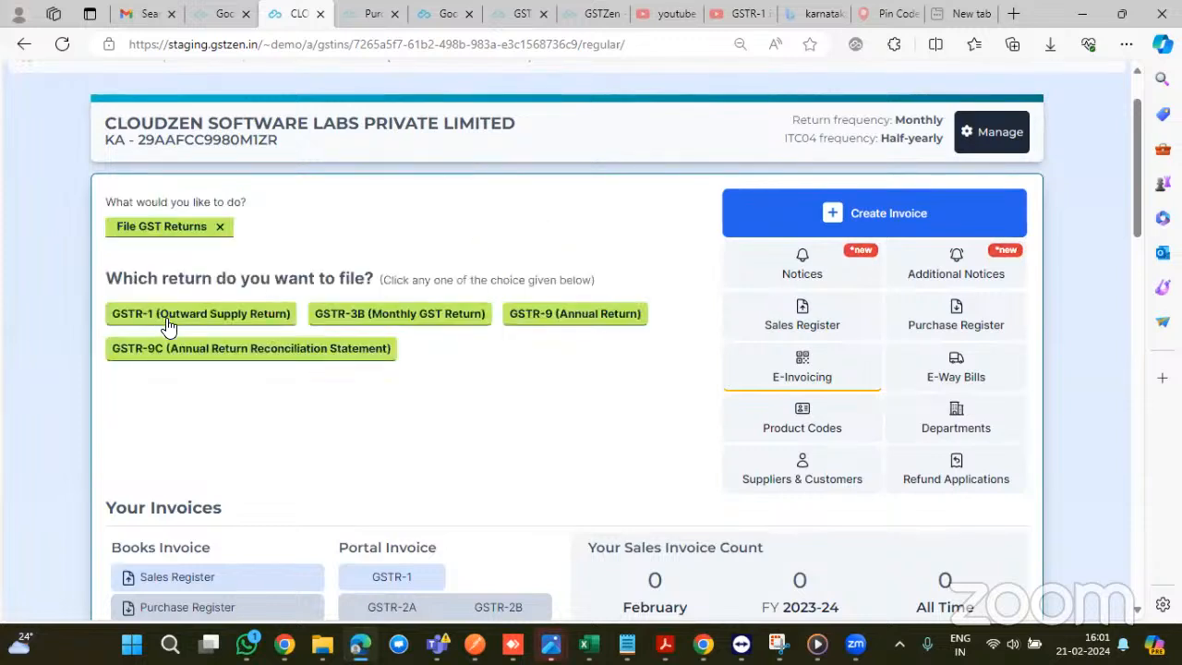
pyautogui.click(221, 319)
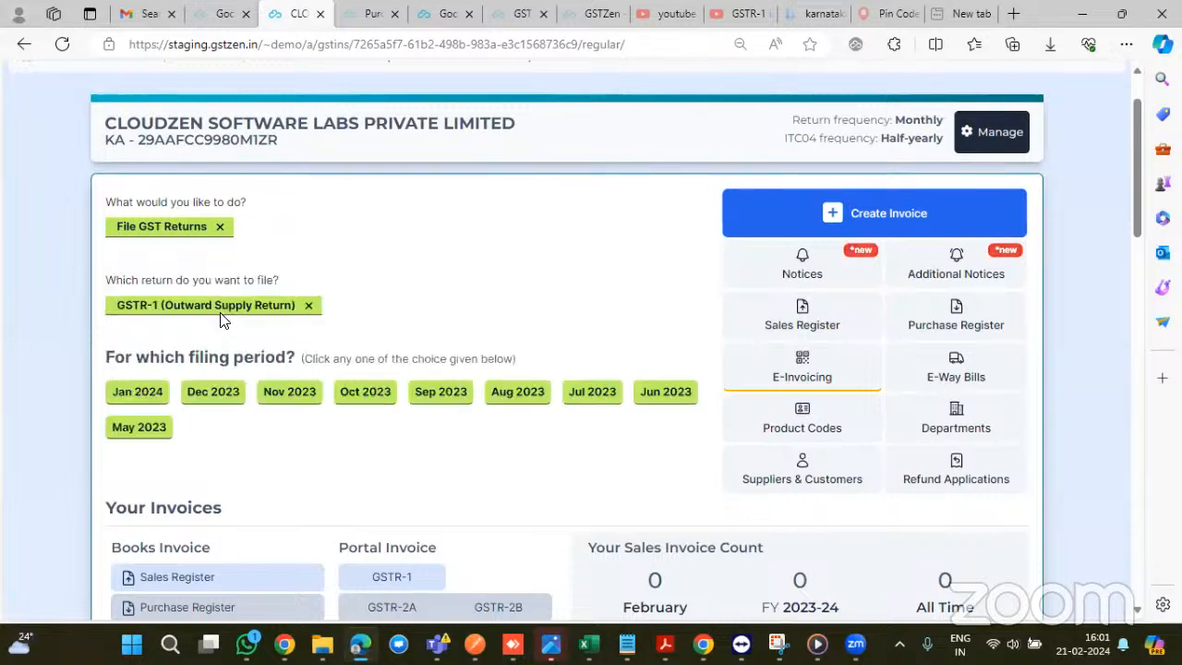
pyautogui.click(116, 398)
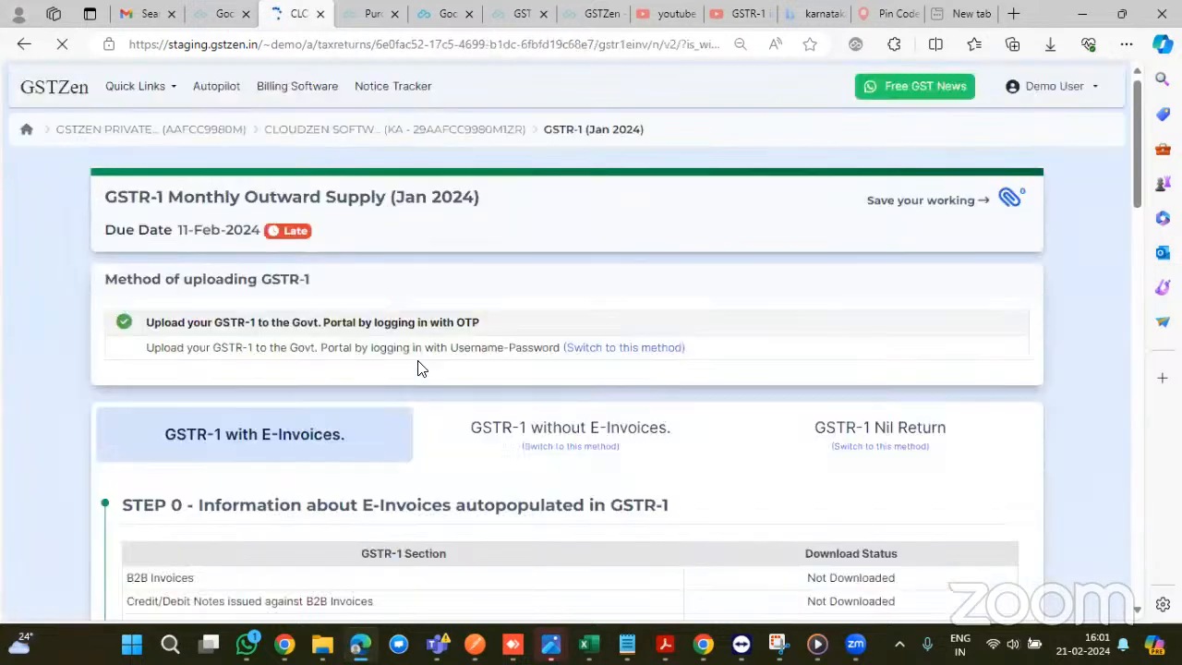
pyautogui.scroll(-1, 418, 368)
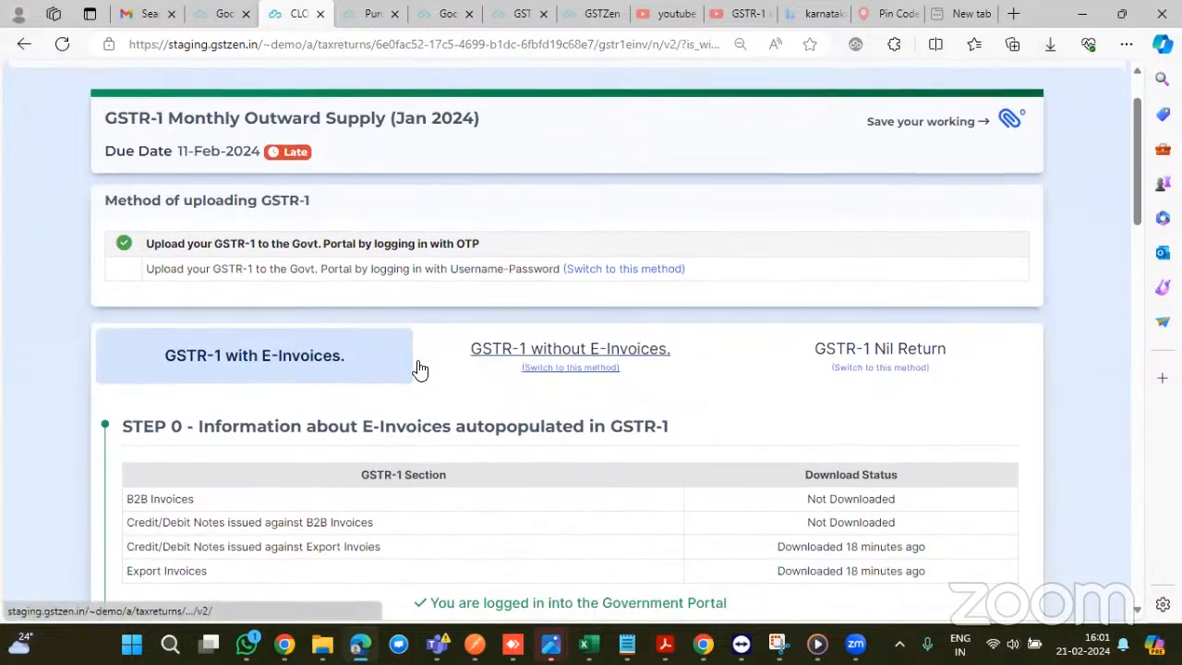
pyautogui.scroll(-1, 418, 369)
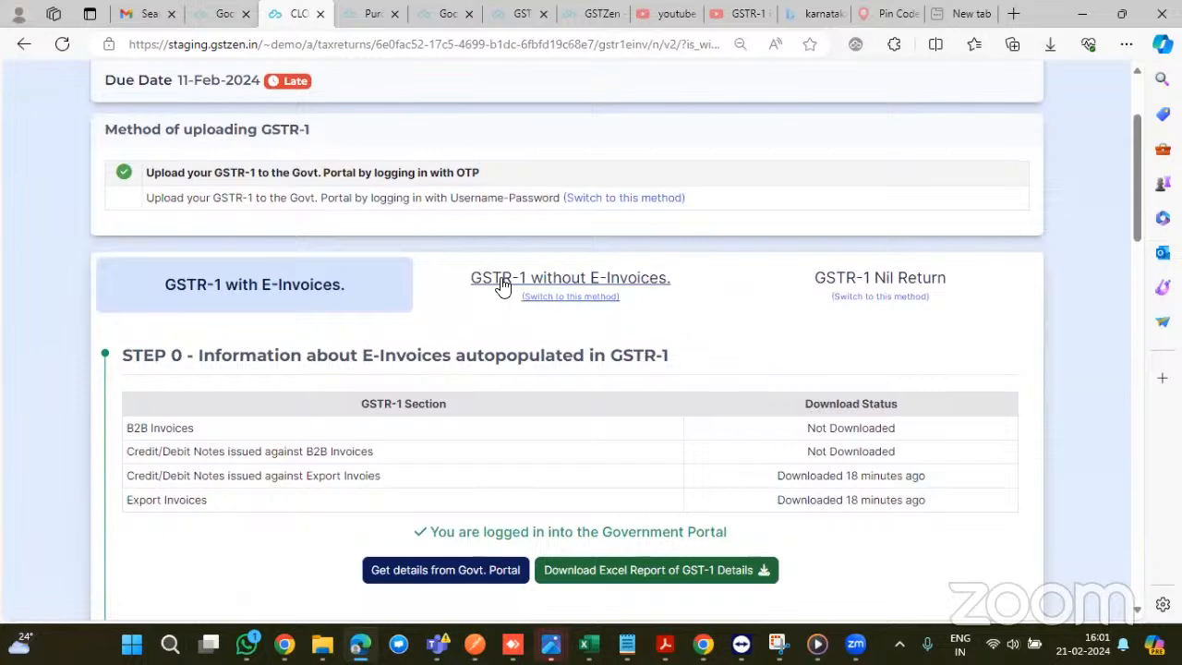
pyautogui.scroll(-1, 353, 317)
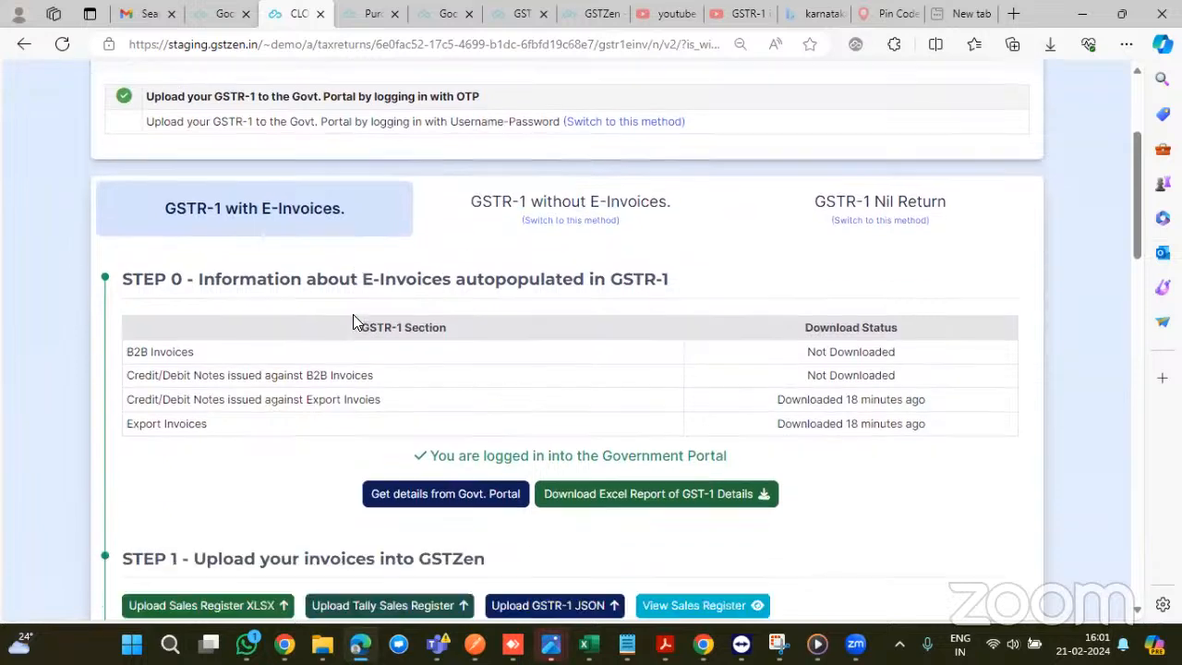
pyautogui.scroll(-1, 353, 322)
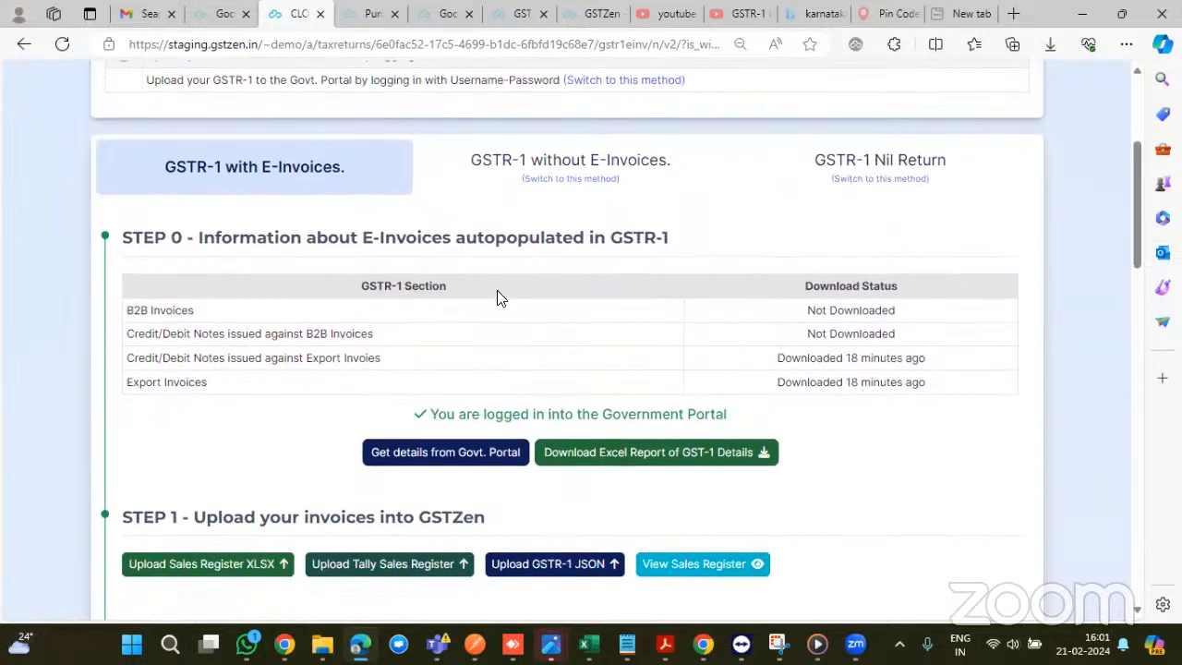
pyautogui.scroll(-1, 496, 293)
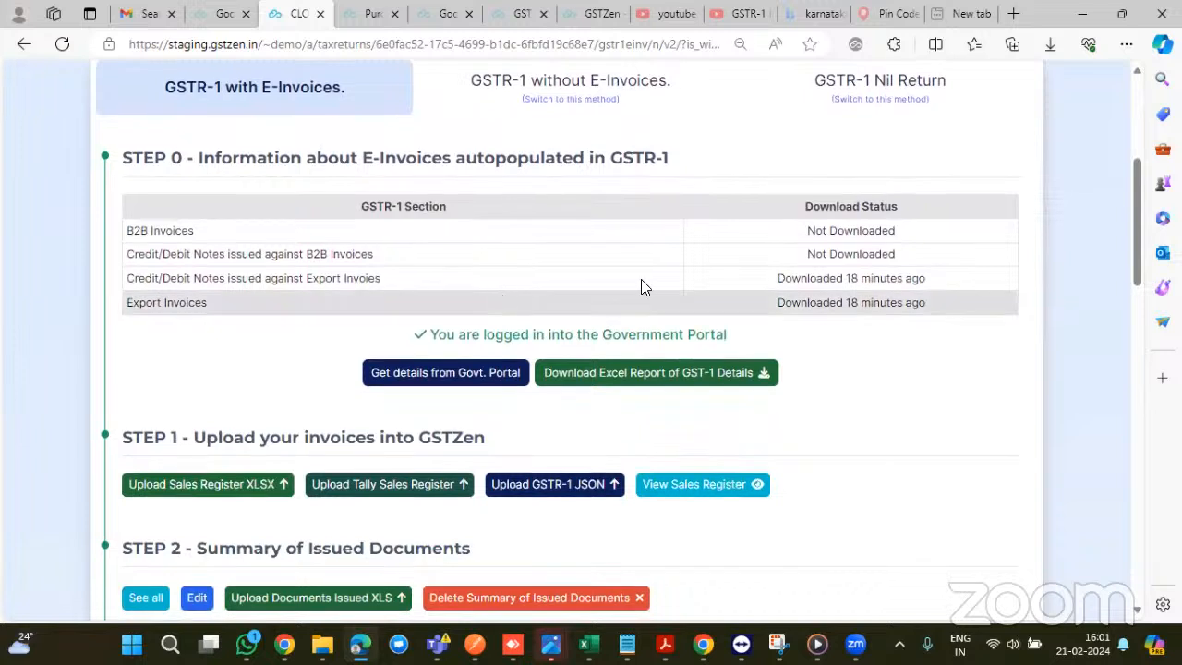
pyautogui.scroll(-1, 416, 267)
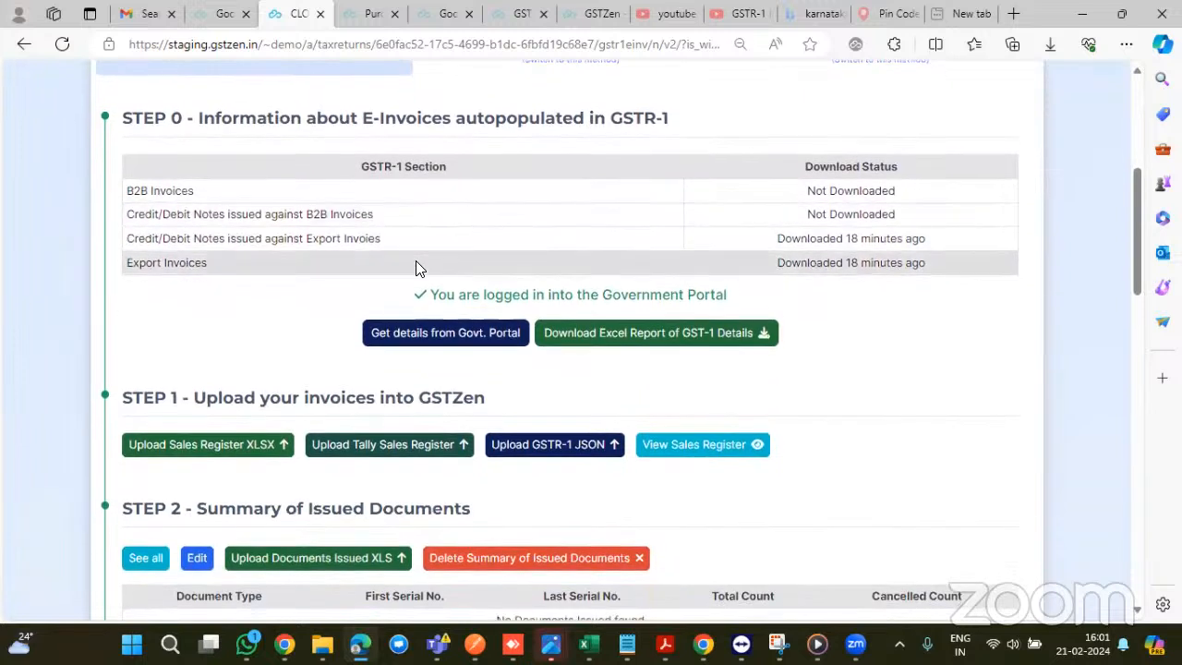
pyautogui.scroll(-1, 312, 236)
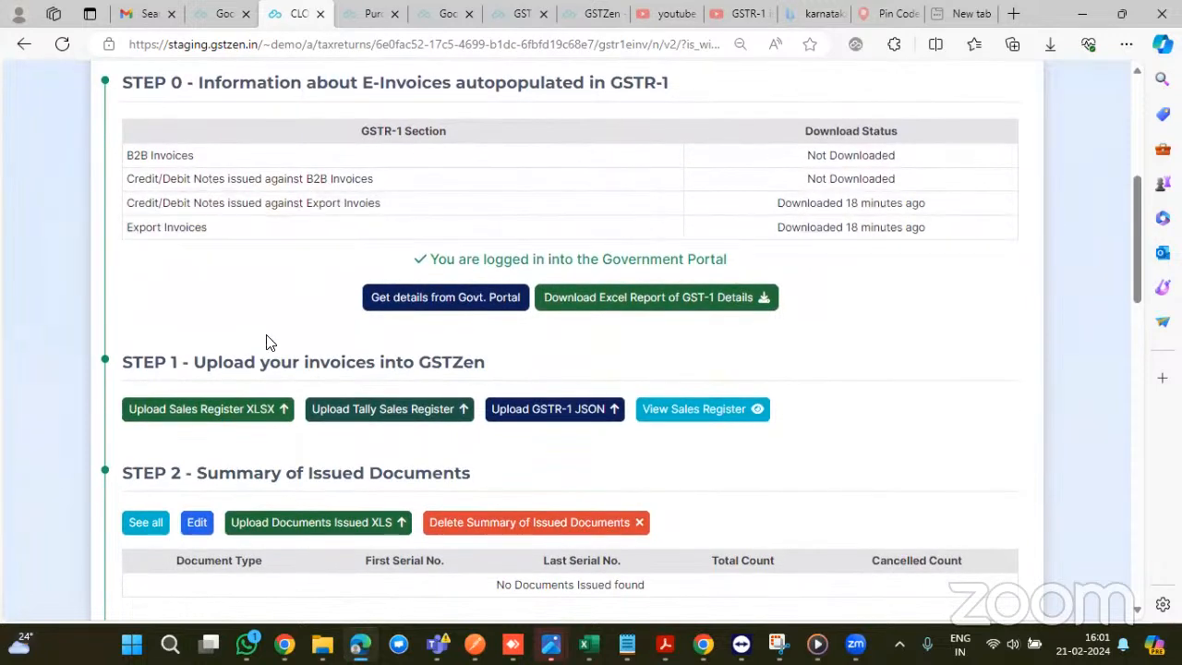
pyautogui.scroll(-2, 319, 342)
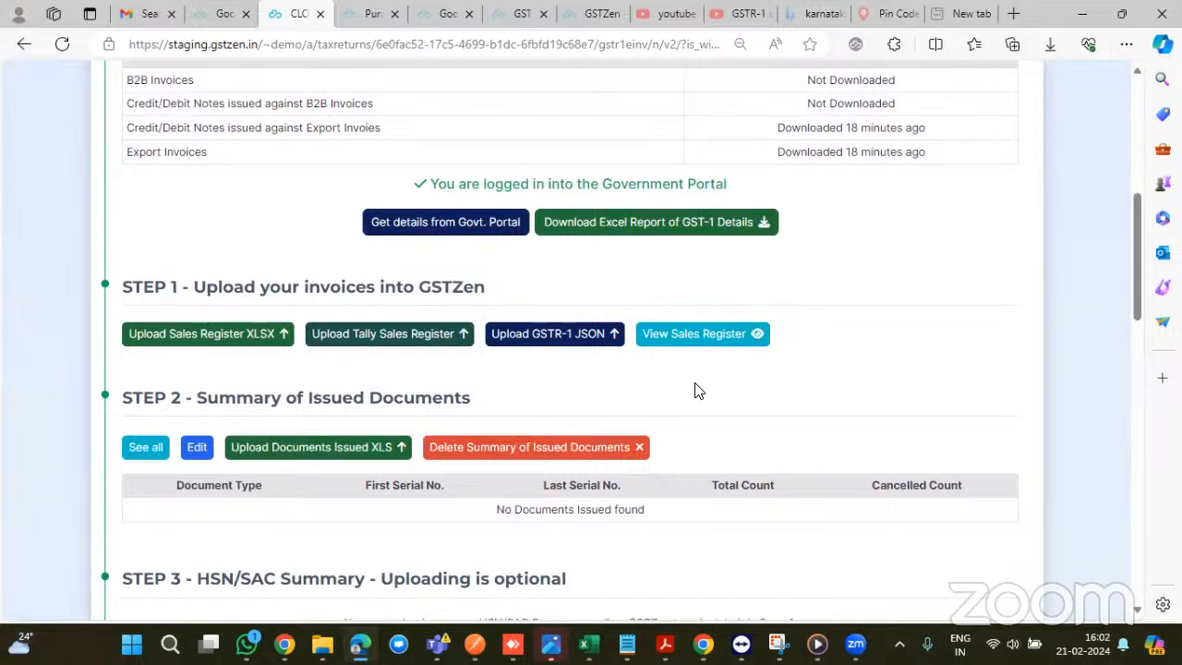
pyautogui.scroll(-5, 697, 389)
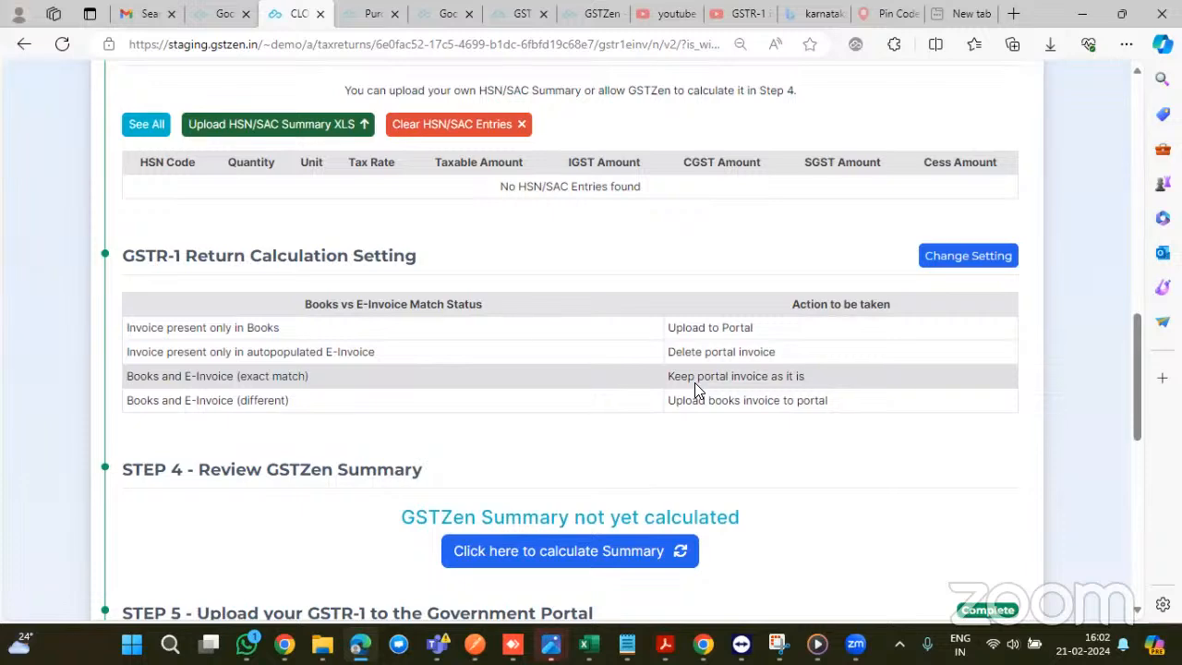
pyautogui.scroll(10, 694, 388)
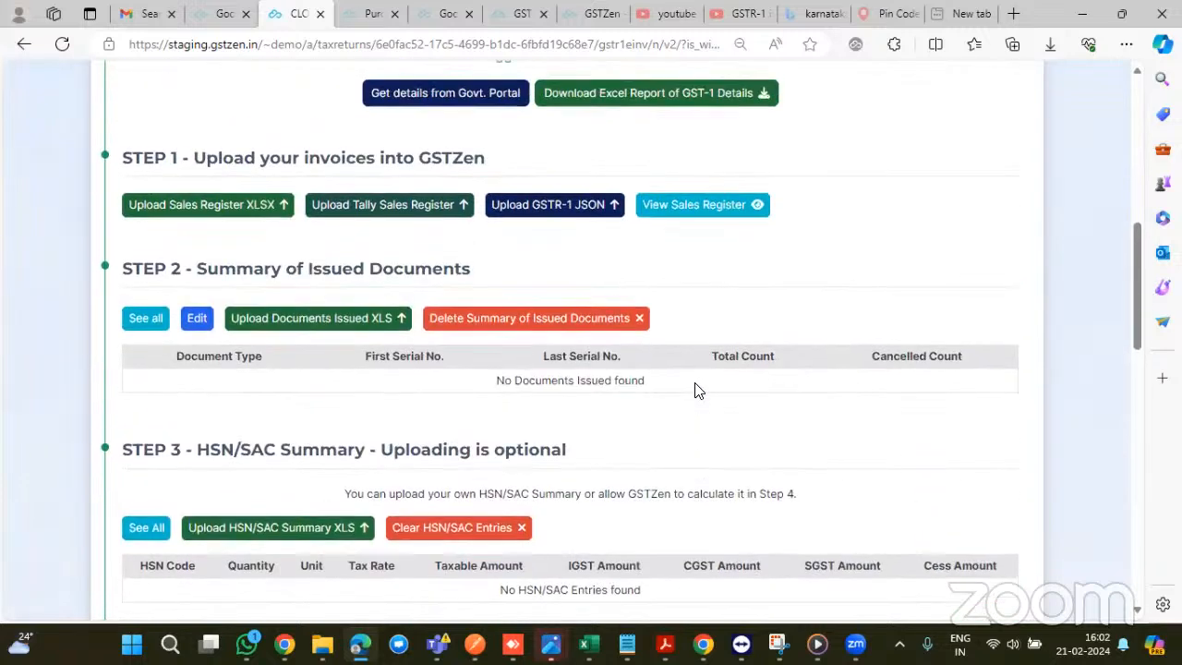
pyautogui.scroll(2, 684, 383)
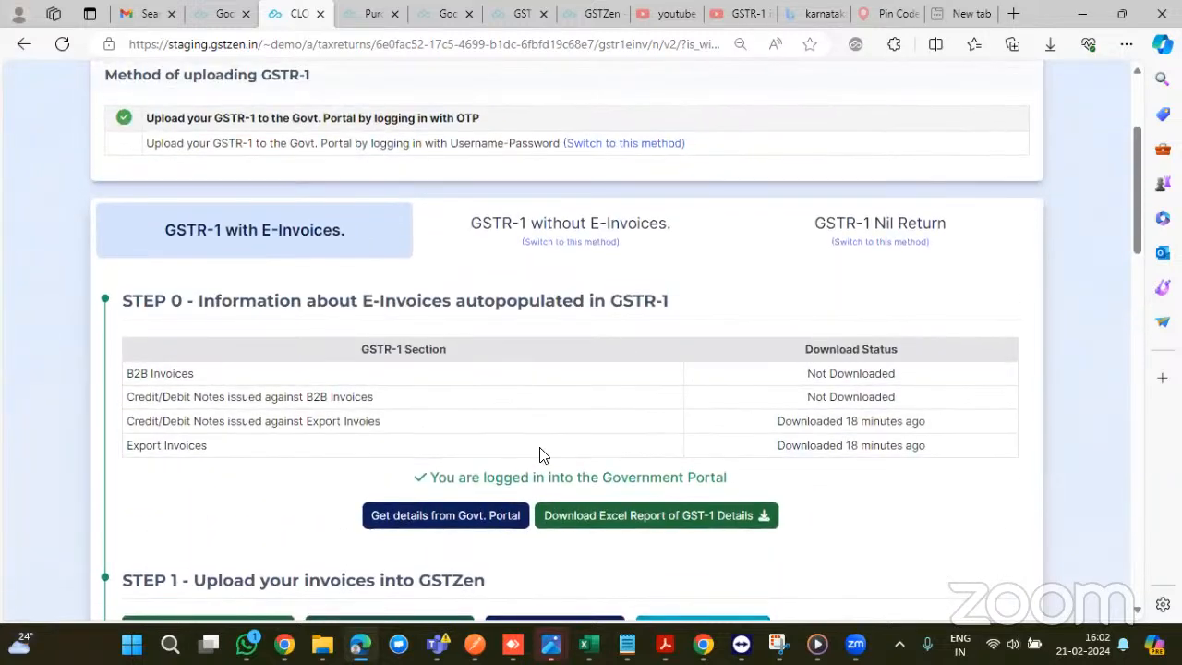
pyautogui.scroll(-3, 486, 461)
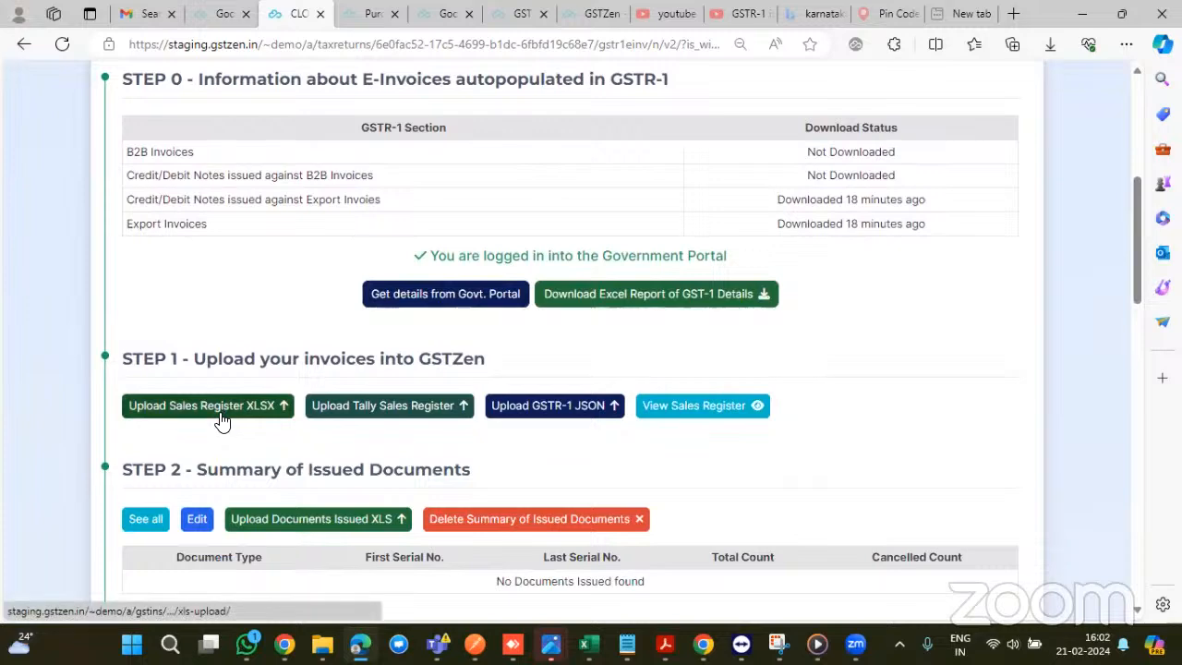
pyautogui.scroll(-3, 220, 418)
pyautogui.scroll(-3, 220, 419)
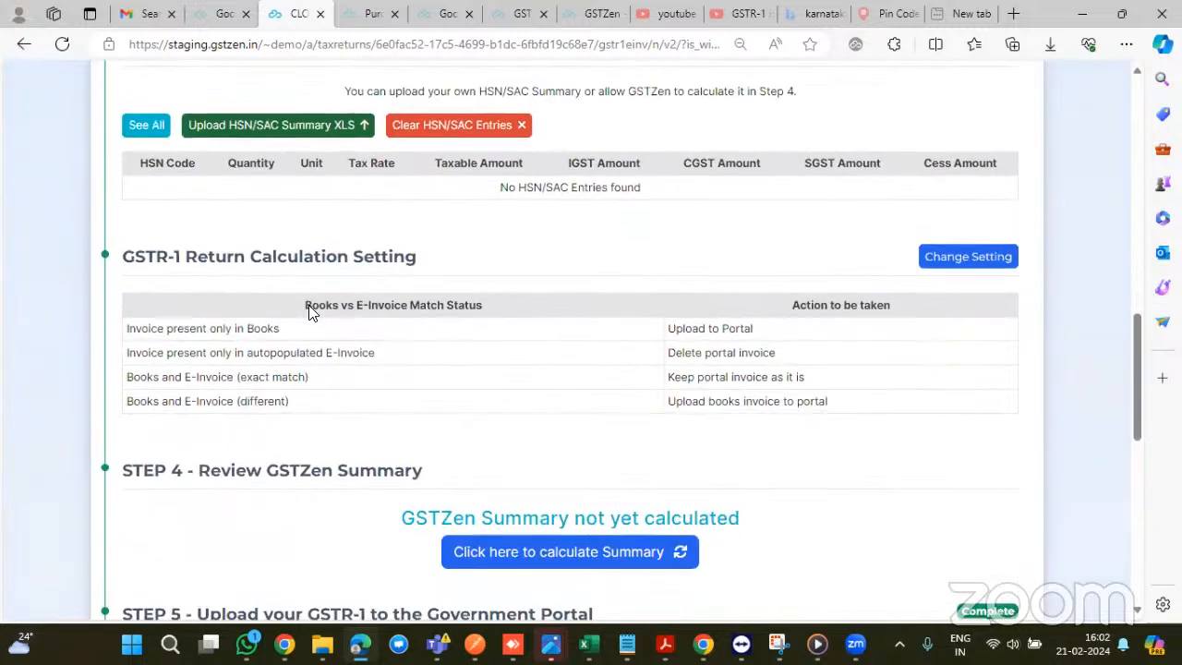
# - Walk through the matching rules for books-only, E-Invoice-only, exact-match and differing invoices
pyautogui.moveTo(130, 259); pyautogui.dragTo(449, 256)
pyautogui.click(721, 287)
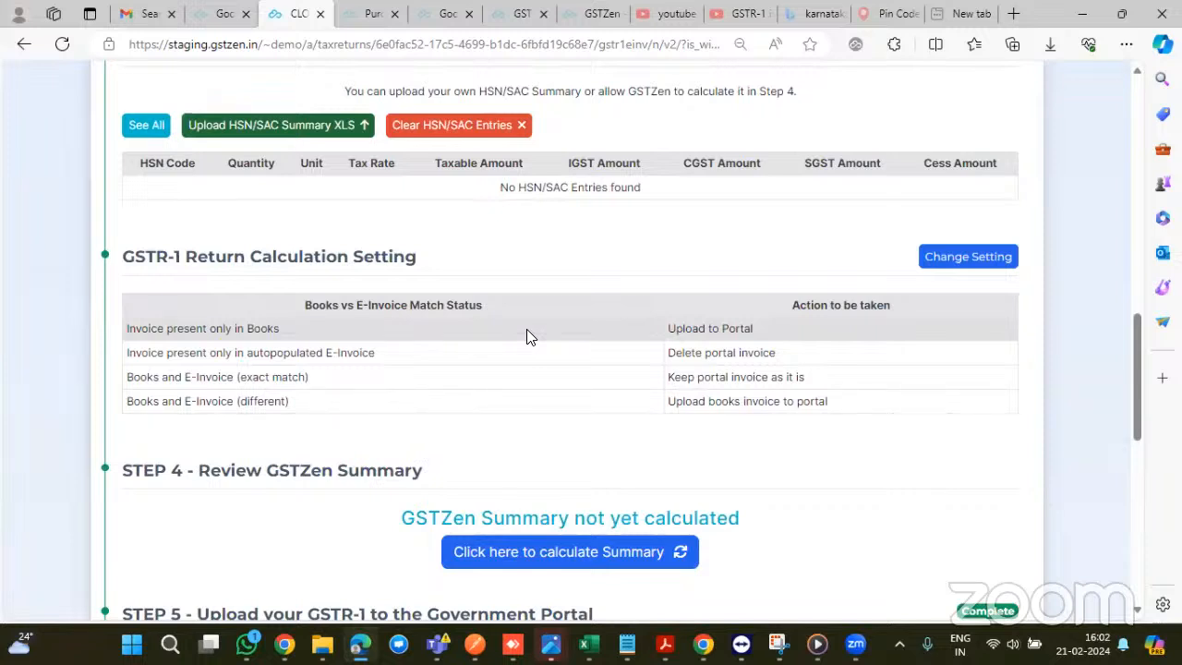
pyautogui.moveTo(527, 329); pyautogui.dragTo(99, 339)
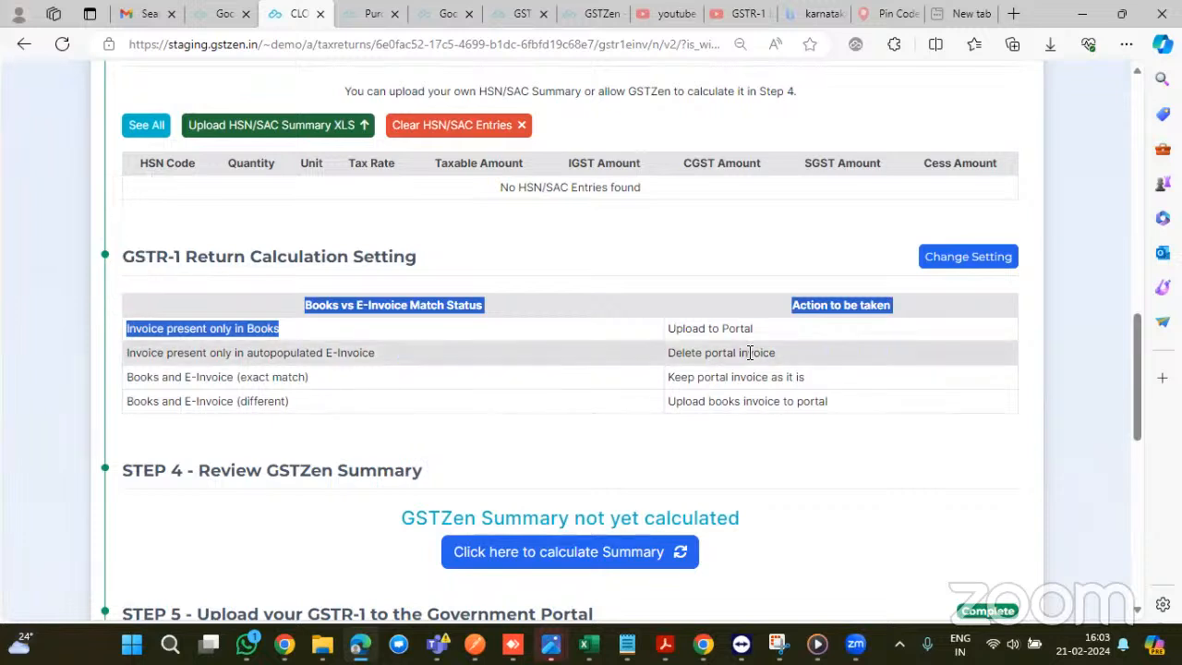
pyautogui.moveTo(670, 353); pyautogui.dragTo(791, 355)
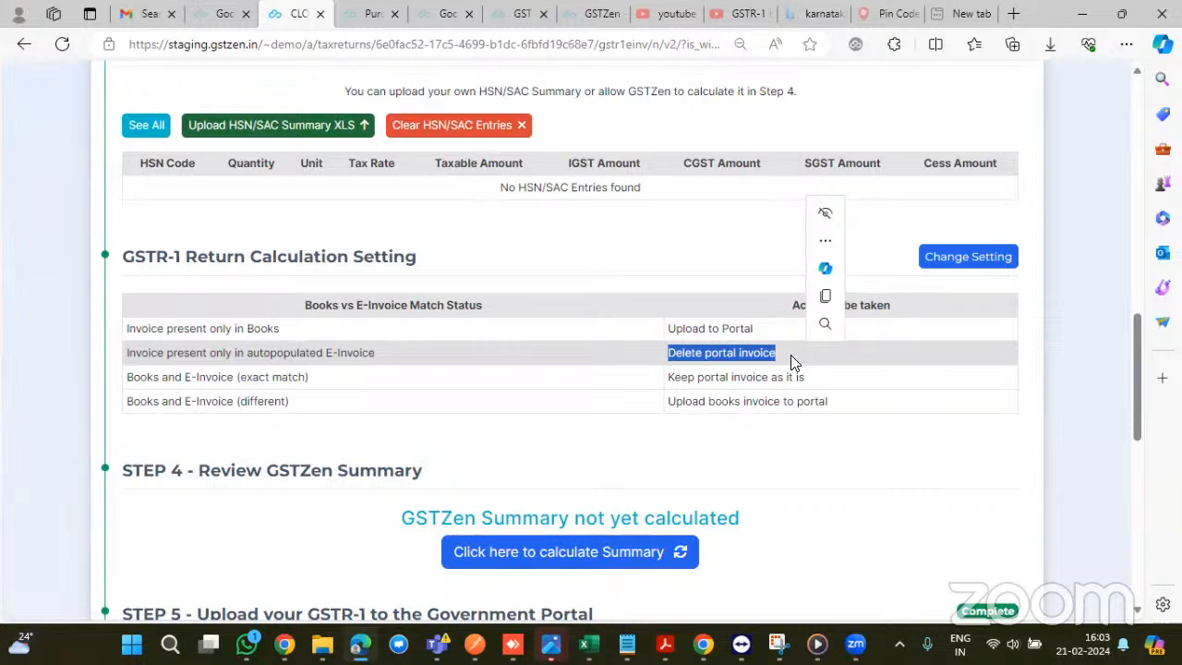
pyautogui.click(744, 355)
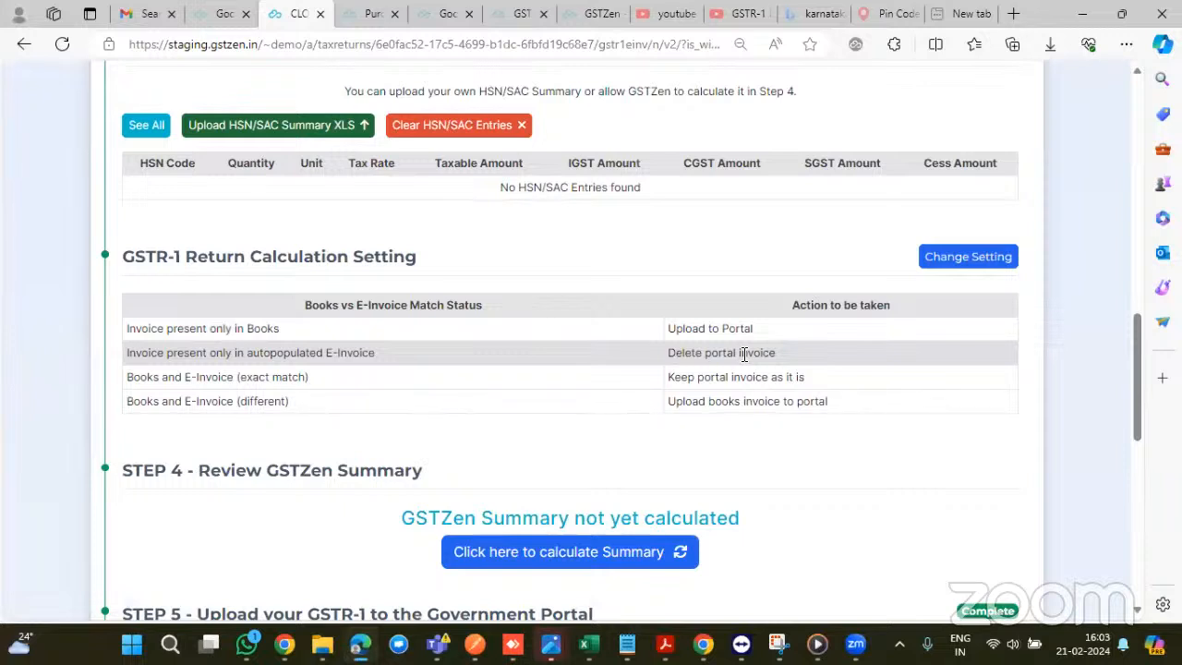
pyautogui.moveTo(127, 353); pyautogui.dragTo(805, 364)
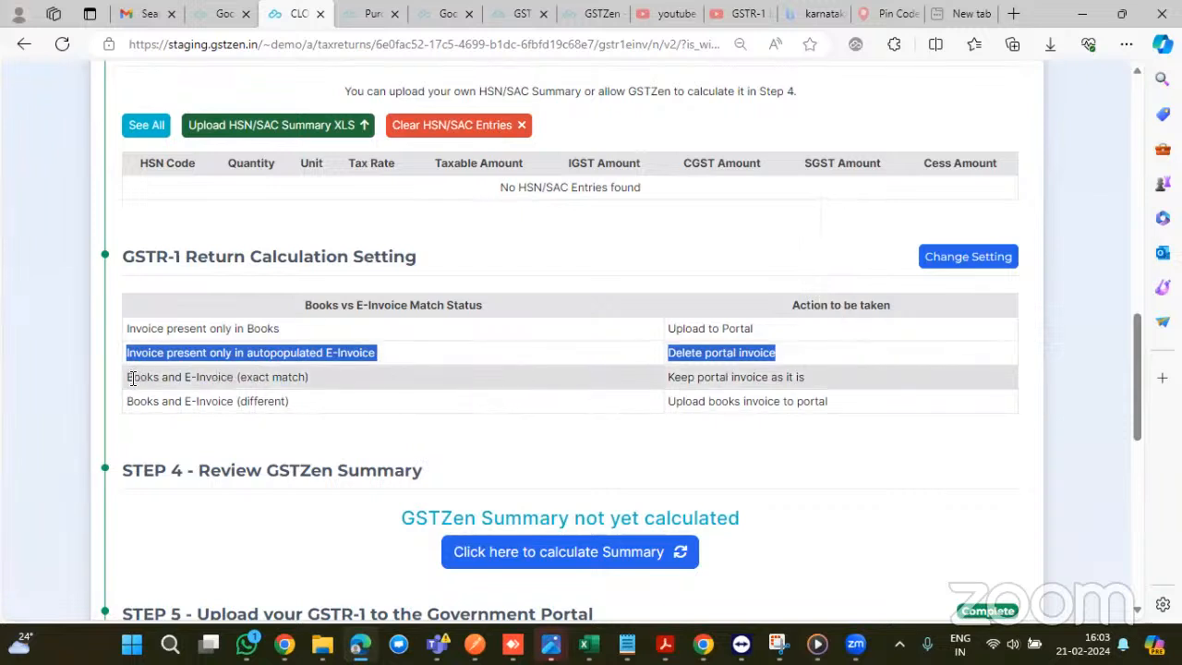
pyautogui.moveTo(132, 378); pyautogui.dragTo(312, 387)
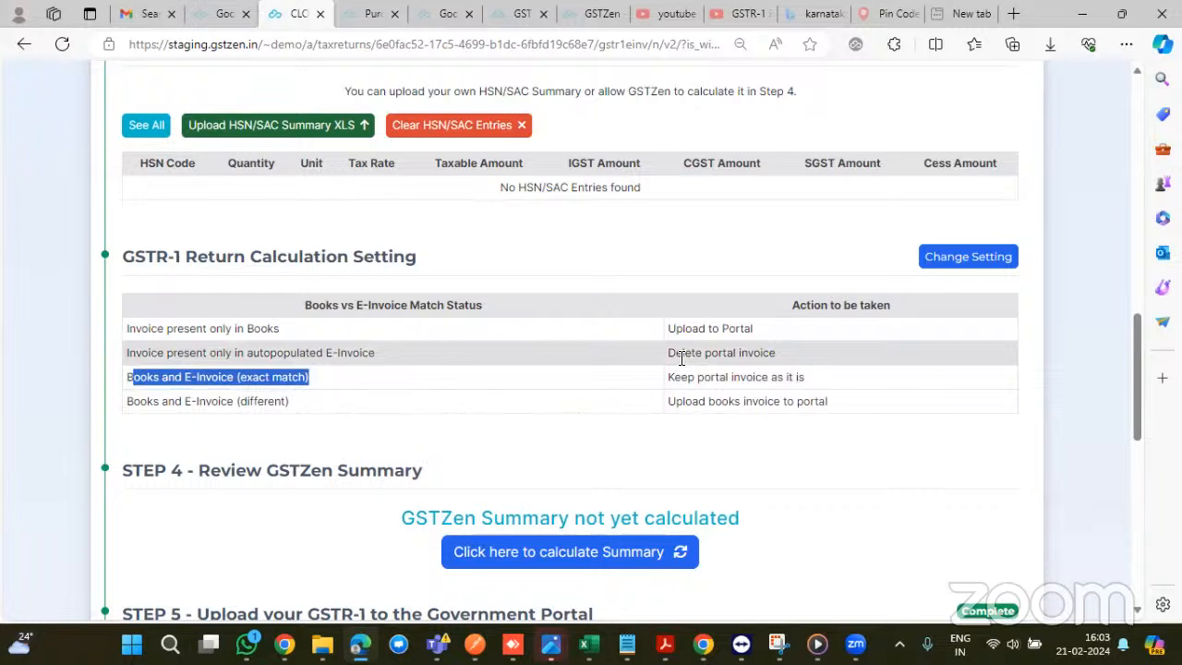
pyautogui.moveTo(127, 399); pyautogui.dragTo(289, 404)
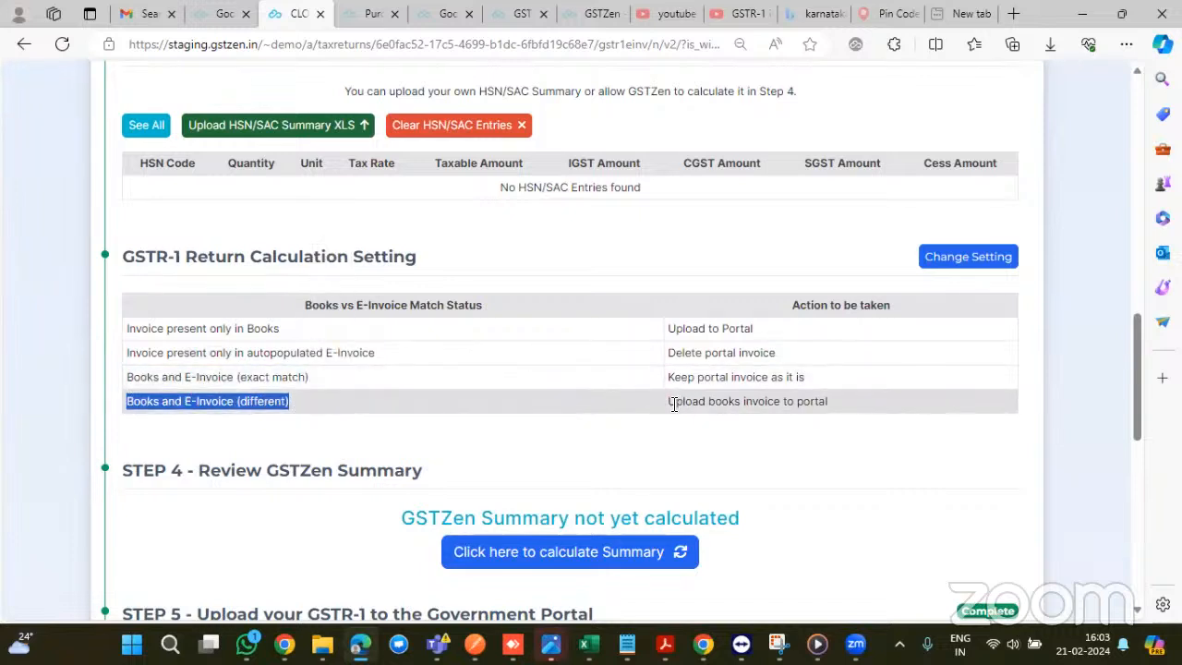
pyautogui.moveTo(673, 402); pyautogui.dragTo(844, 402)
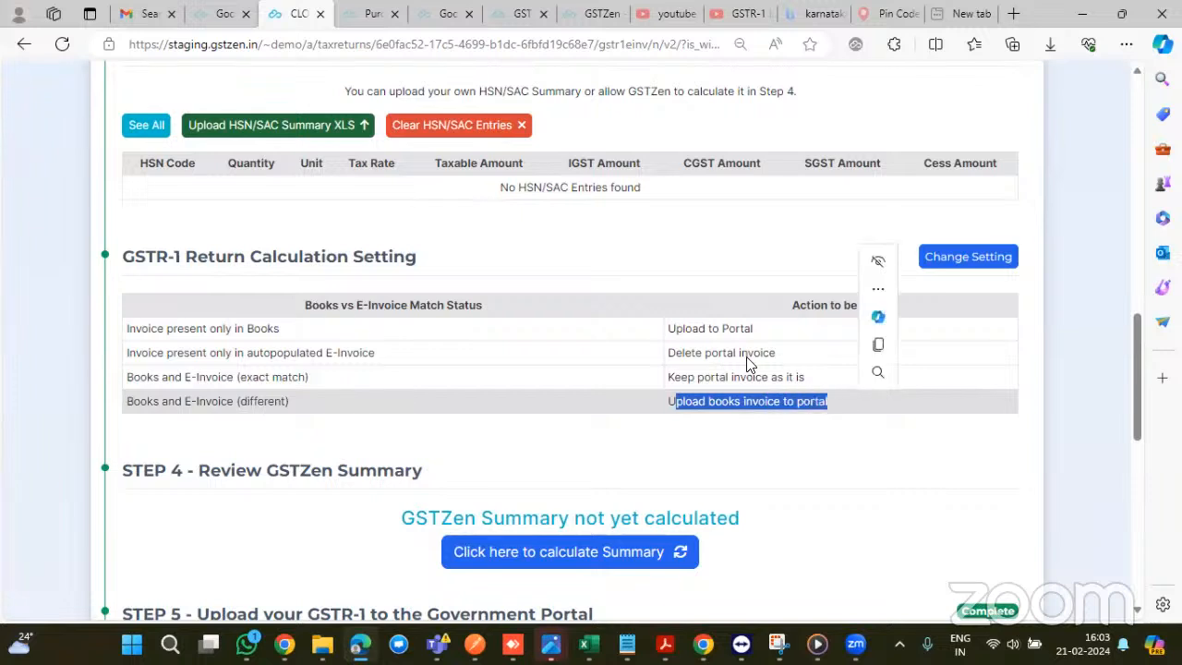
# - Request calculation of the Jan 2024 GSTR-1 summary in Step 4
pyautogui.scroll(-1, 748, 362)
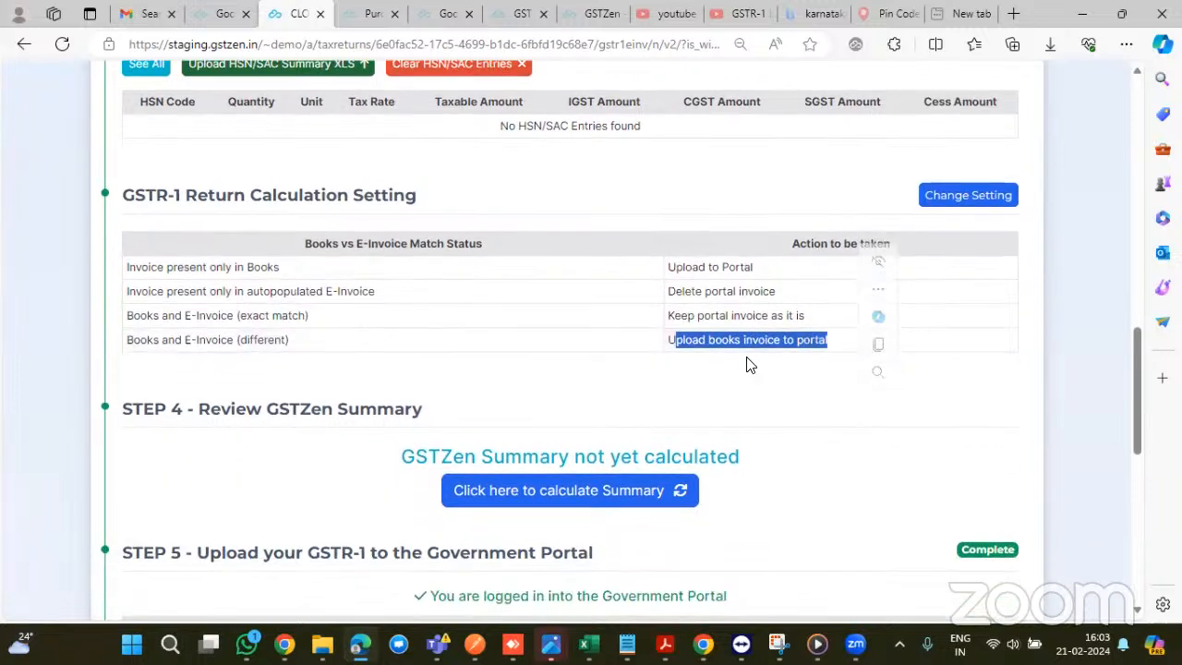
pyautogui.scroll(-1, 748, 363)
pyautogui.click(559, 407)
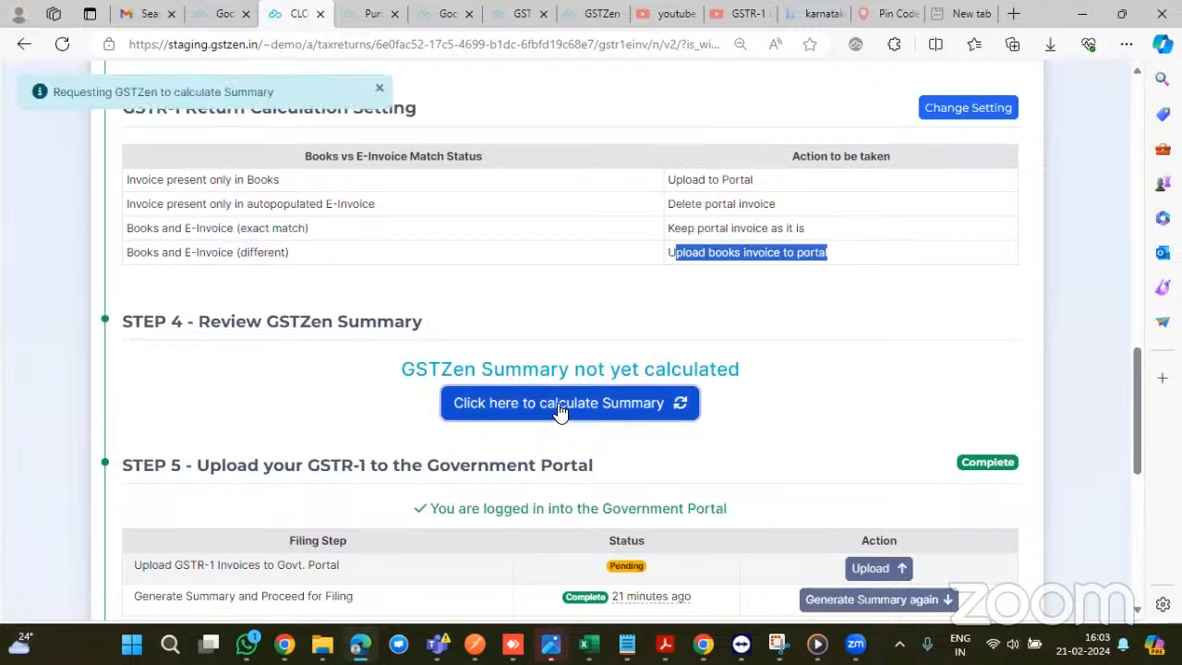
pyautogui.scroll(1, 759, 395)
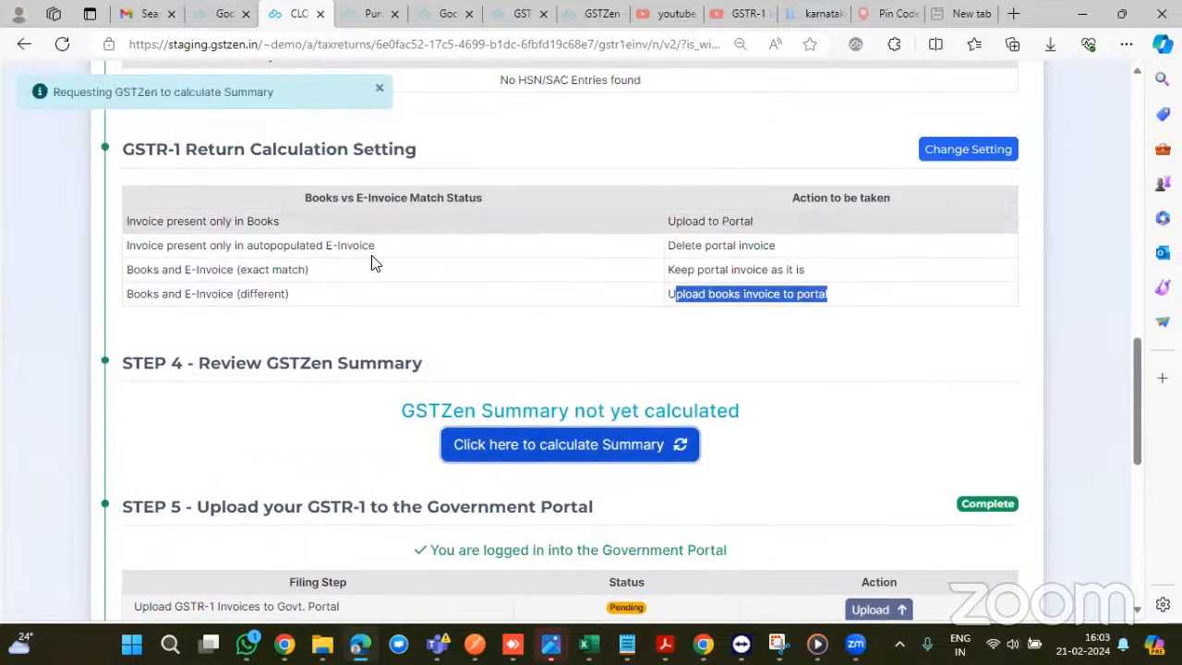
# - Scroll from the calculated summary (liability 1,88,50,055.46) down to the Step 6 portal comparison
pyautogui.scroll(-3, 562, 318)
pyautogui.scroll(4, 561, 319)
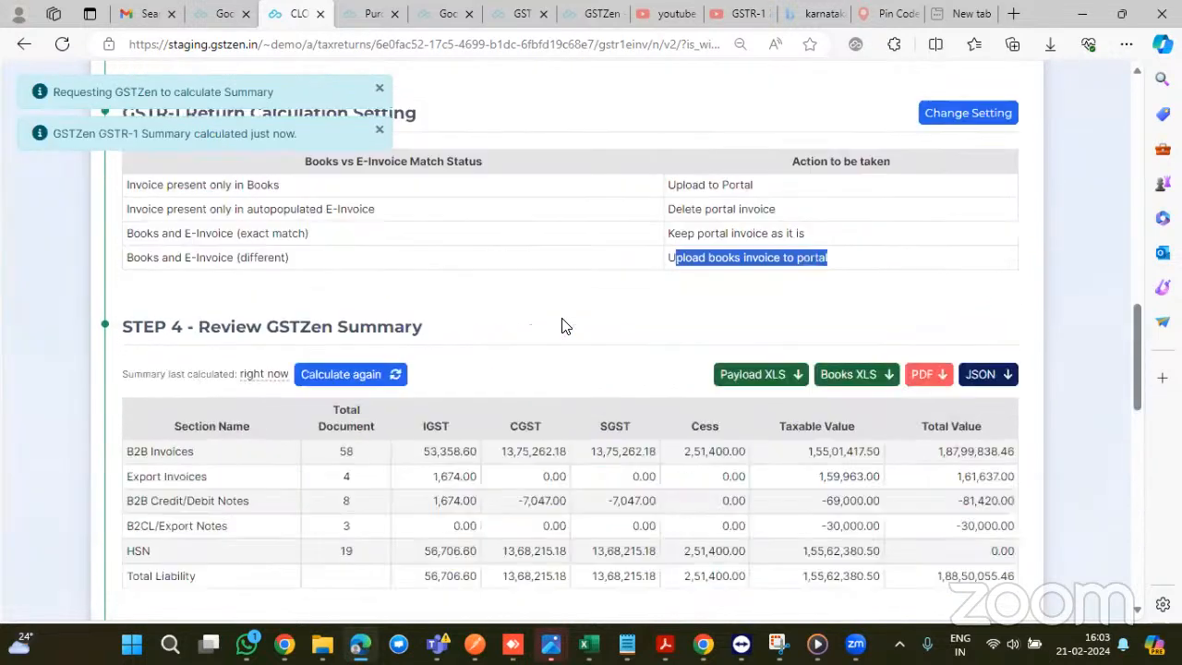
pyautogui.scroll(-1, 562, 325)
pyautogui.scroll(-1, 562, 325)
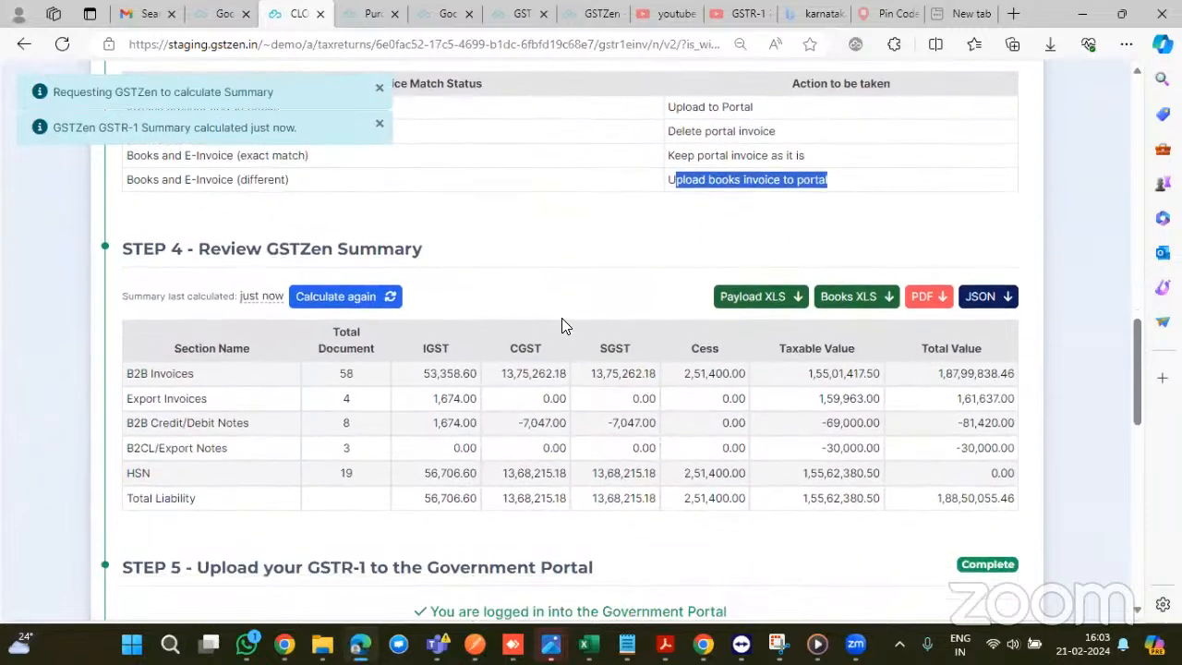
pyautogui.scroll(-1, 838, 415)
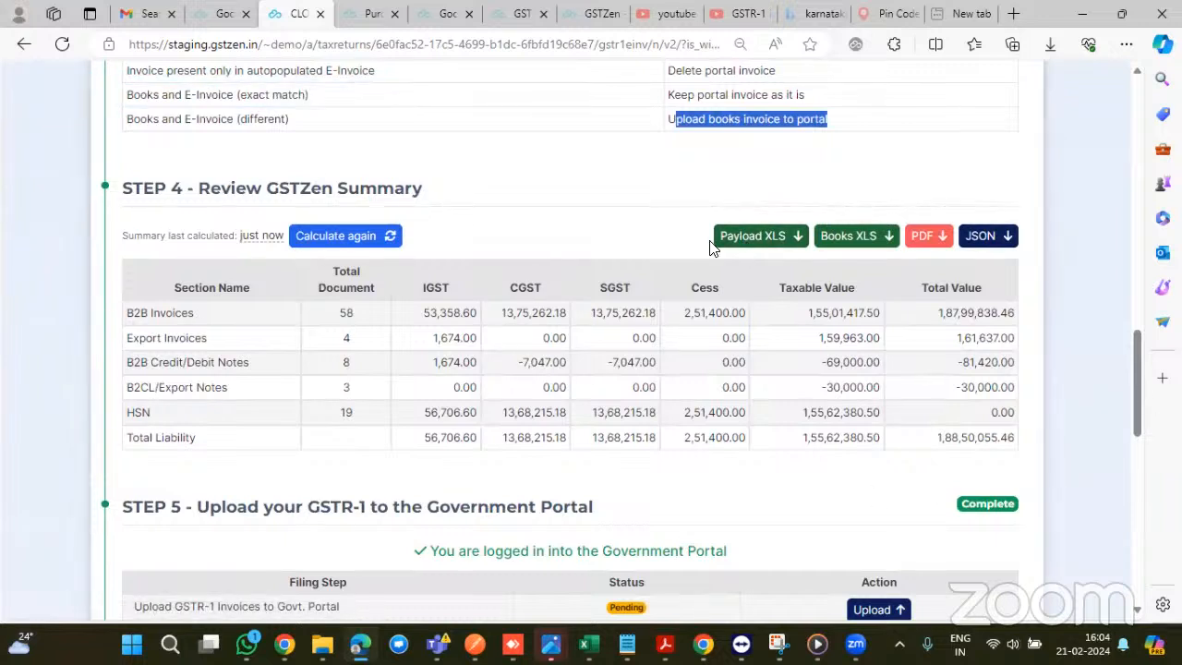
pyautogui.scroll(-1, 952, 434)
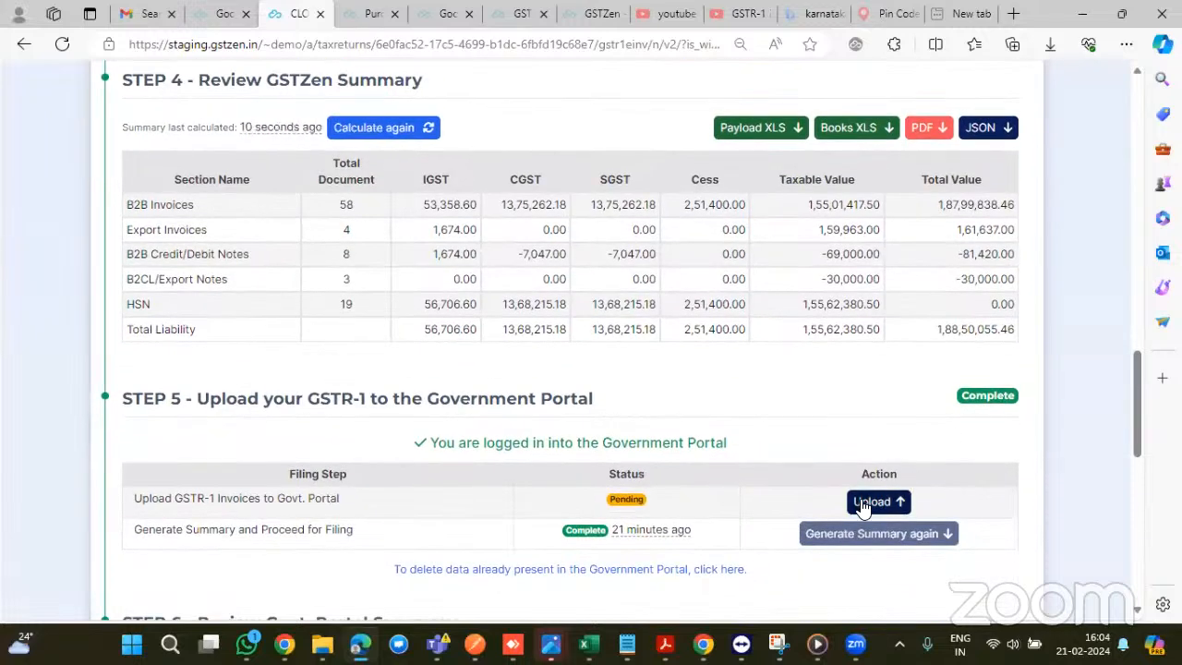
pyautogui.scroll(-1, 765, 351)
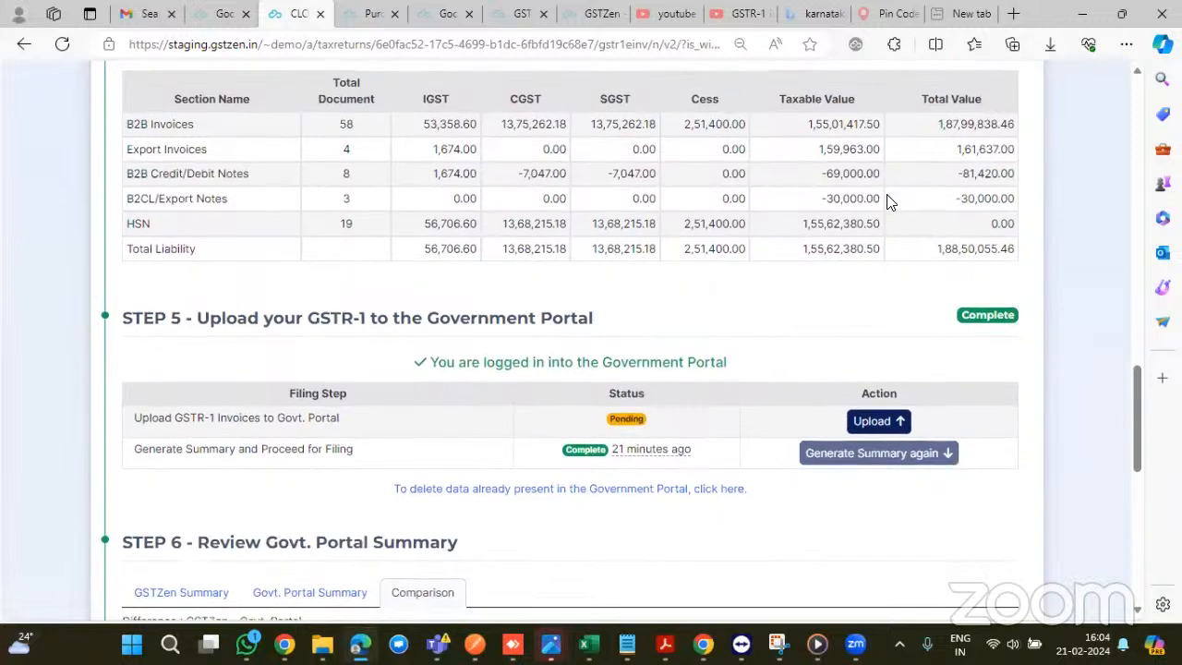
pyautogui.scroll(1, 759, 148)
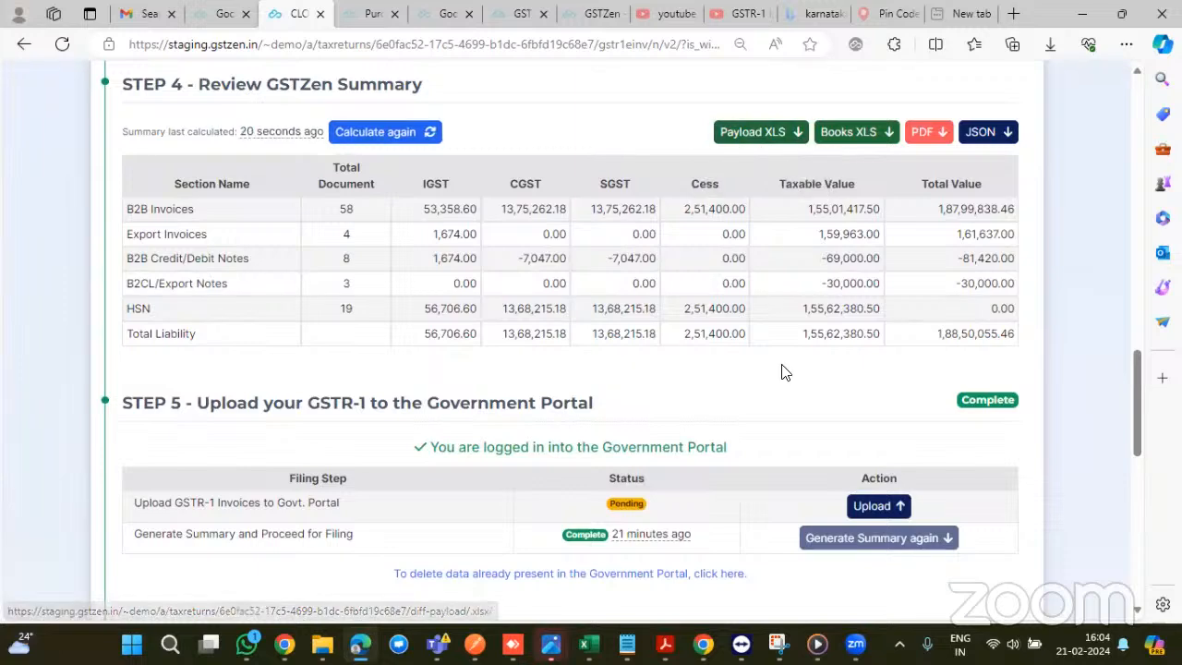
pyautogui.scroll(-2, 781, 368)
pyautogui.scroll(-1, 843, 405)
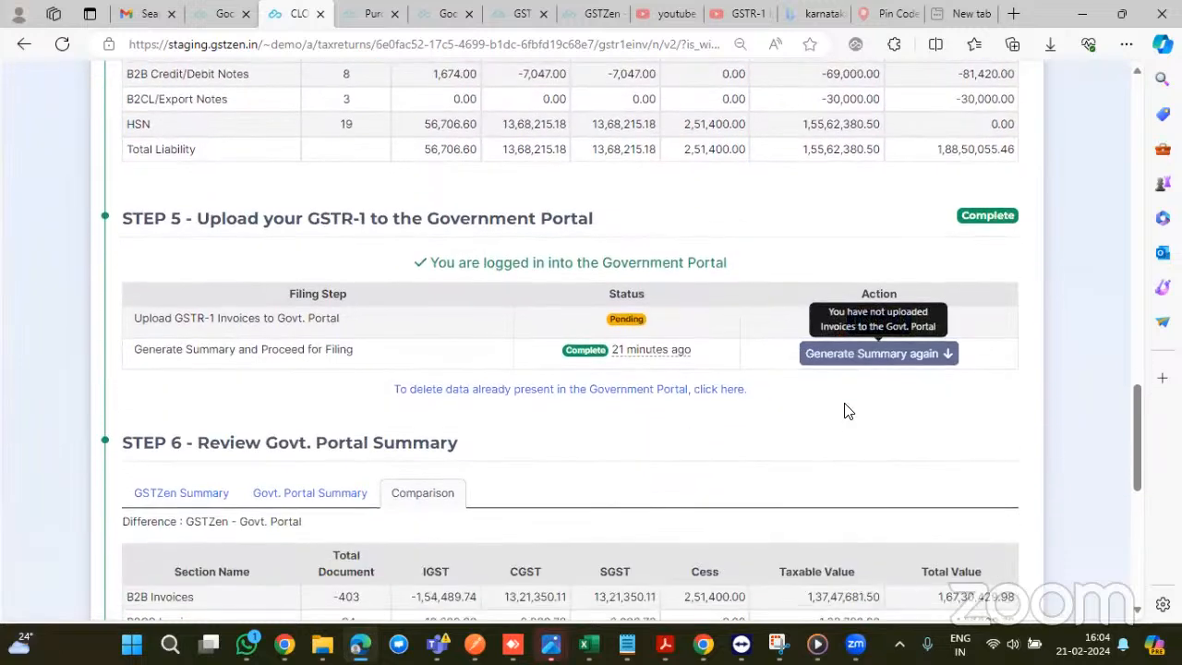
pyautogui.scroll(-1, 840, 365)
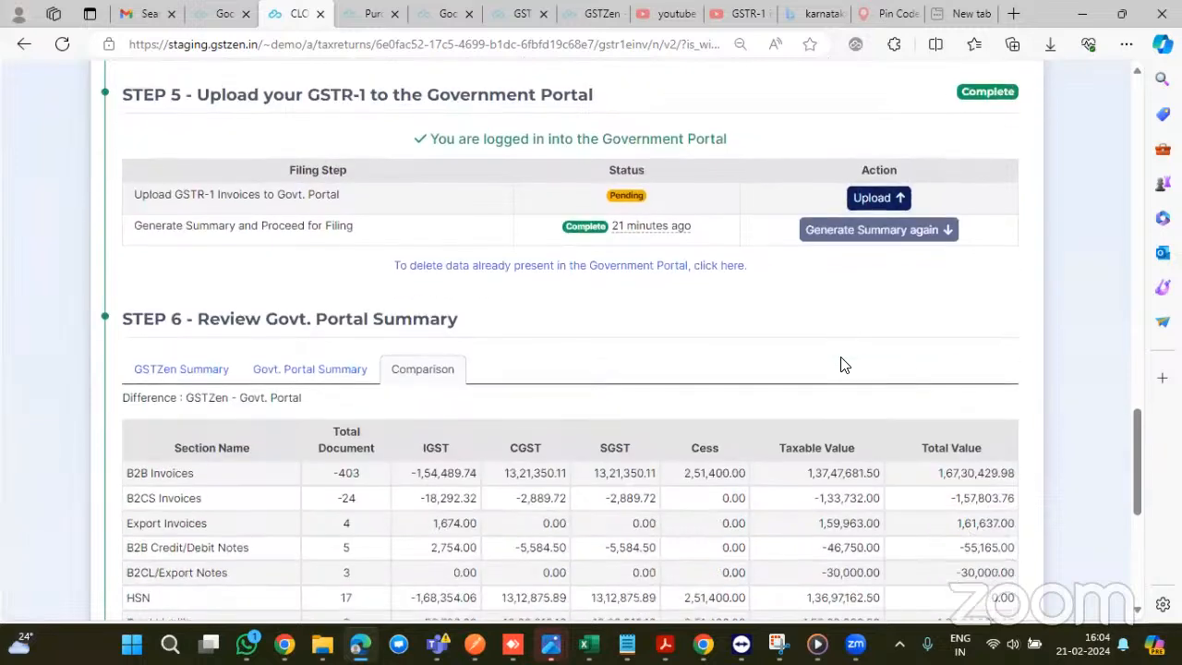
# - Compare the GSTZen, government portal and differences summaries for the Jan 2024 GSTR-1
pyautogui.click(190, 374)
pyautogui.scroll(-1, 223, 386)
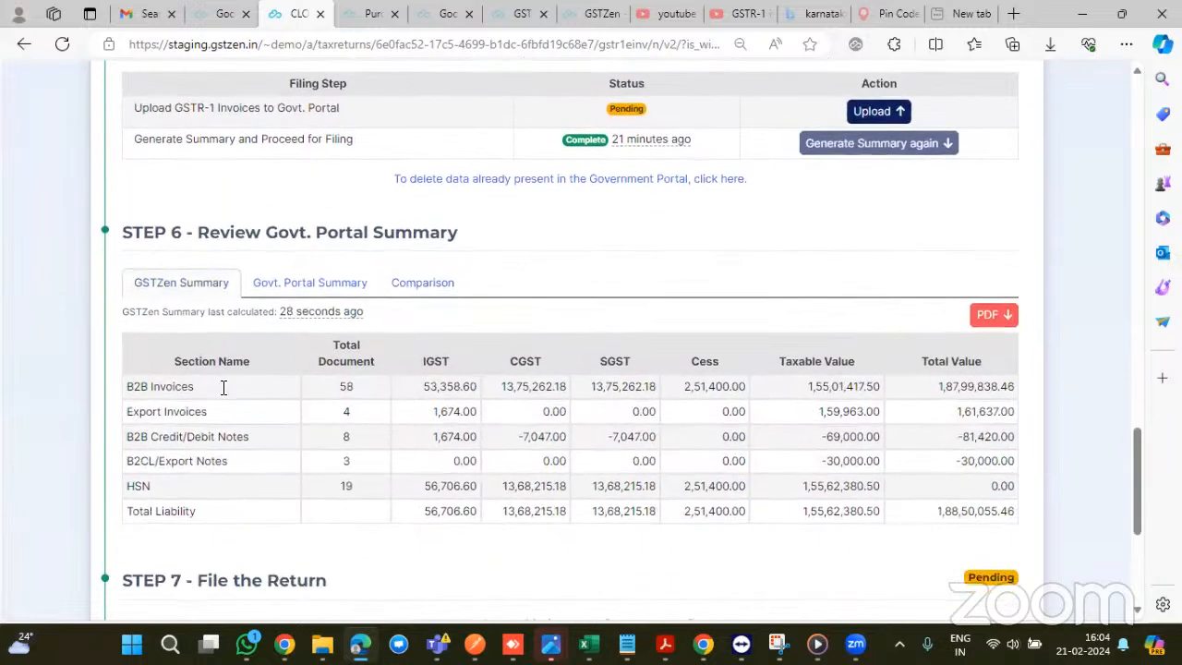
pyautogui.click(274, 280)
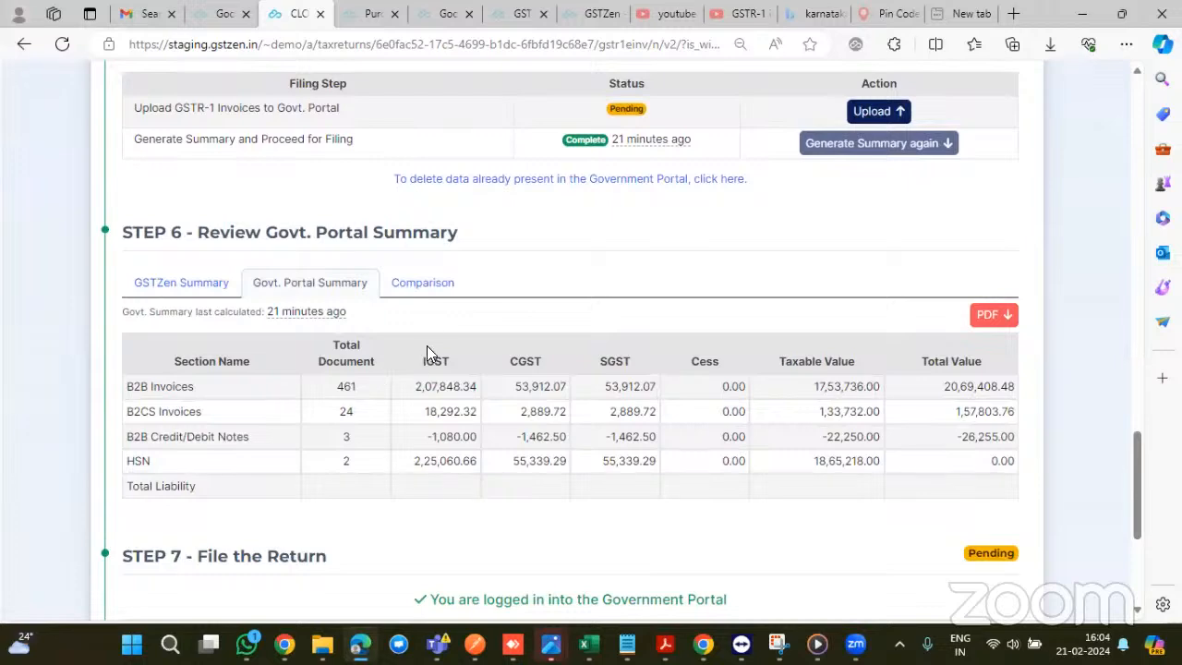
pyautogui.click(422, 284)
pyautogui.scroll(-3, 422, 282)
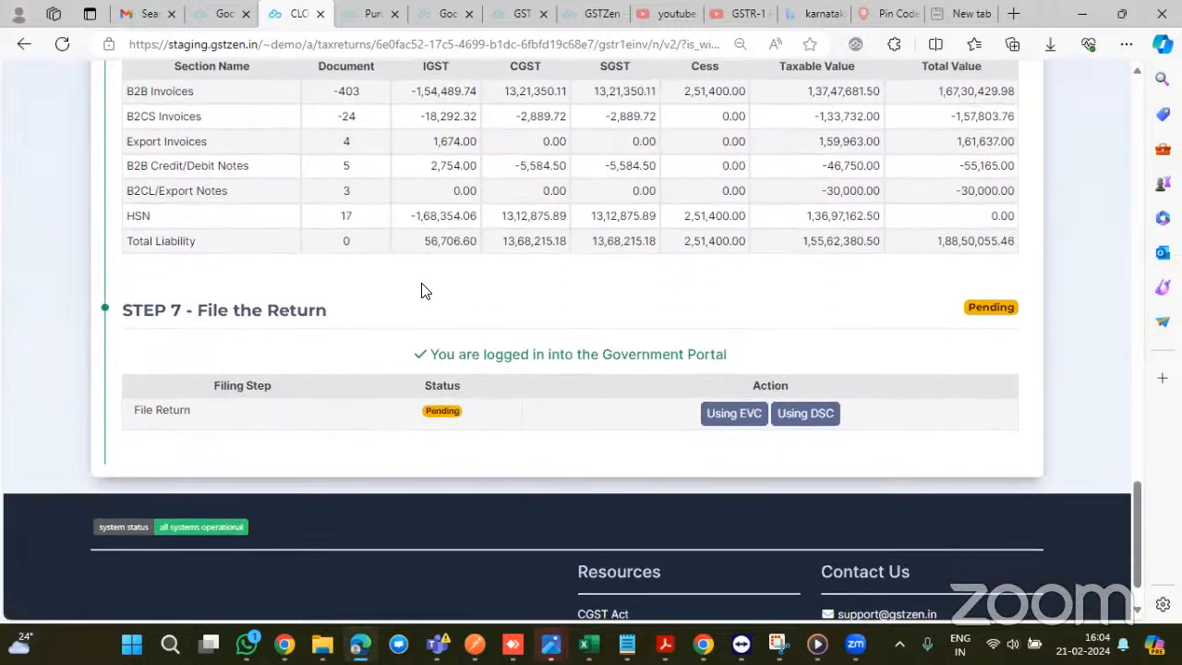
pyautogui.scroll(2, 421, 288)
pyautogui.scroll(3, 482, 386)
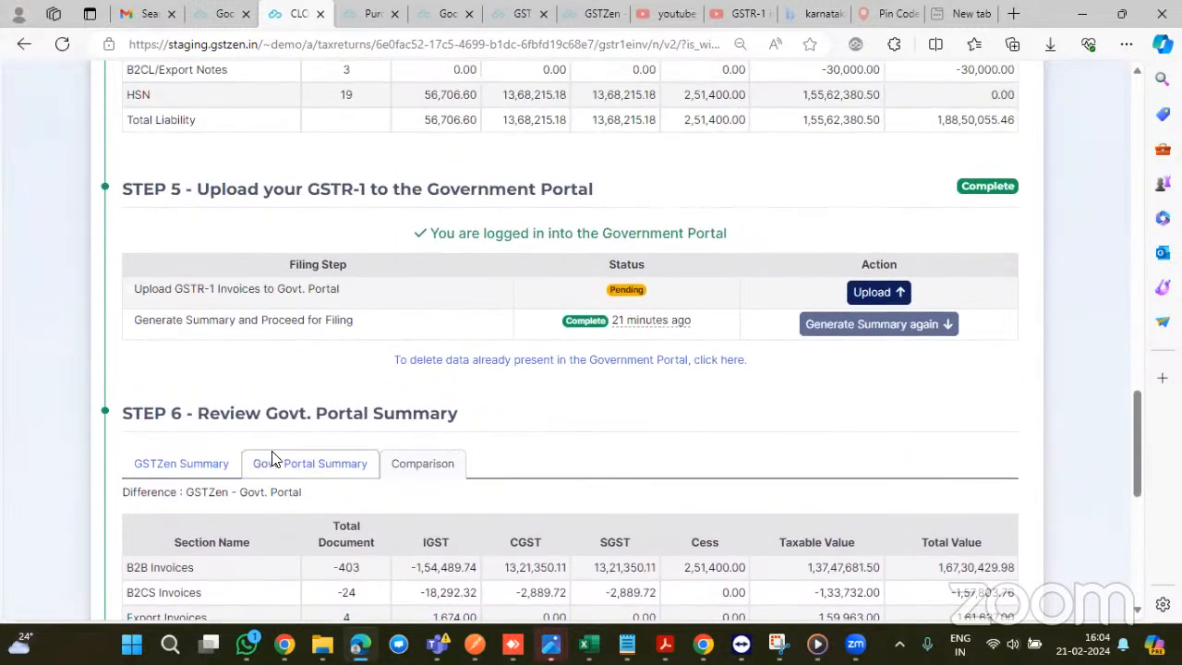
# - Switch back to the GSTZen-calculated summary figures and return to the top of the page
pyautogui.click(169, 462)
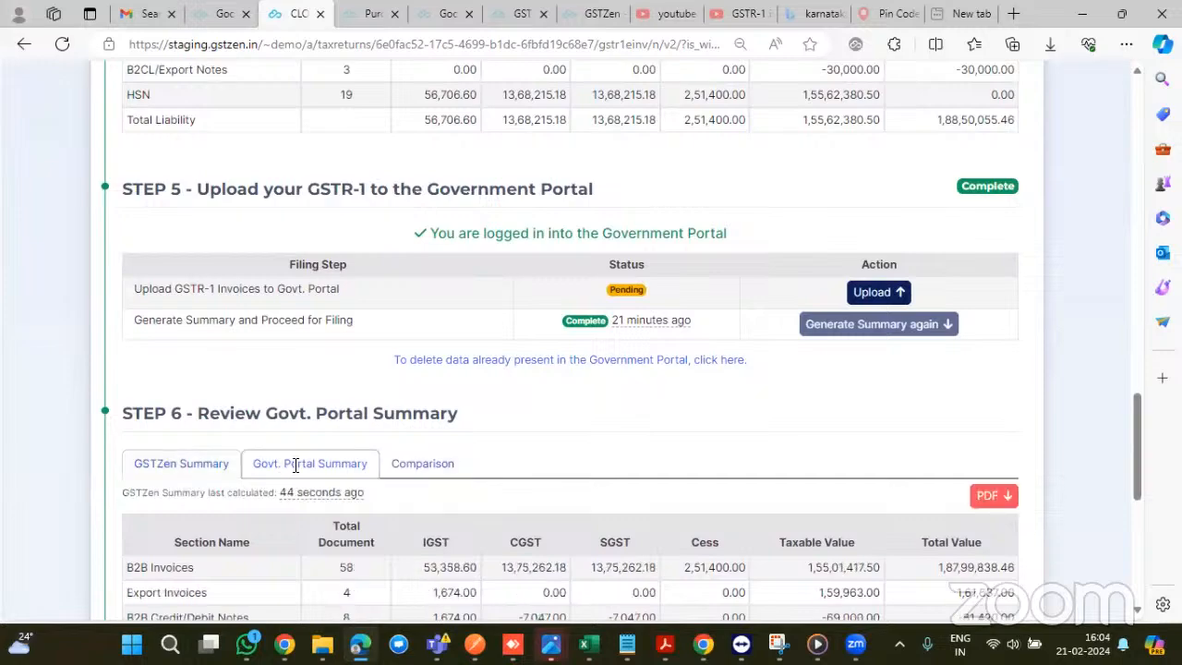
pyautogui.scroll(5, 295, 466)
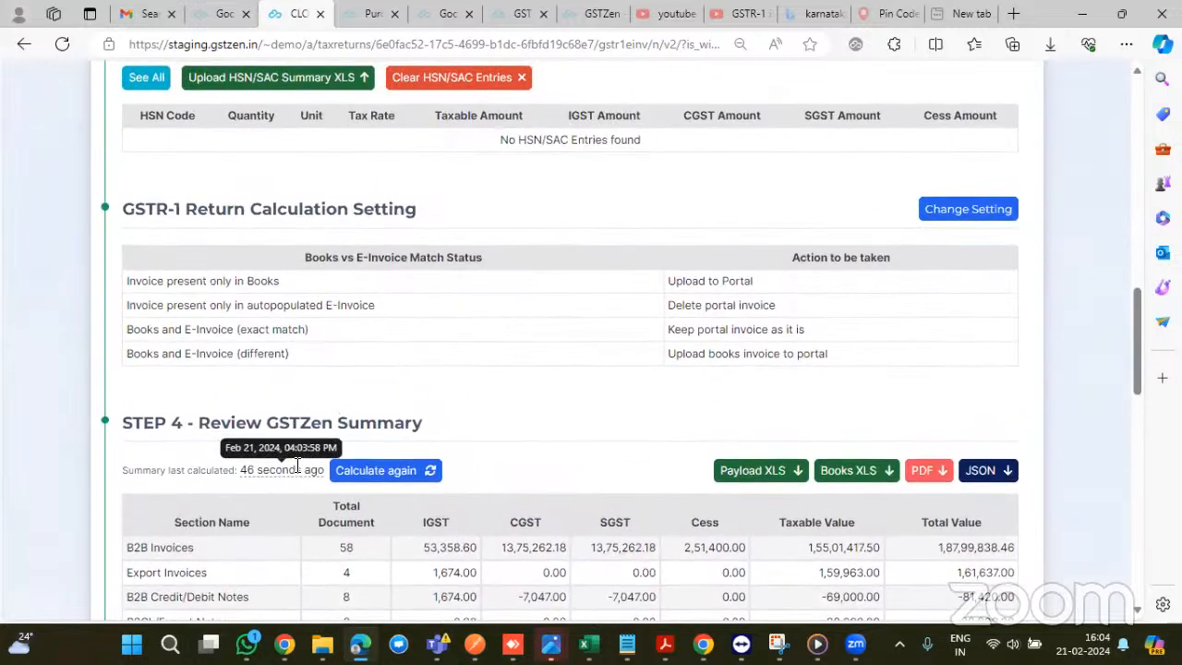
pyautogui.scroll(-3, 295, 471)
pyautogui.scroll(-10, 295, 467)
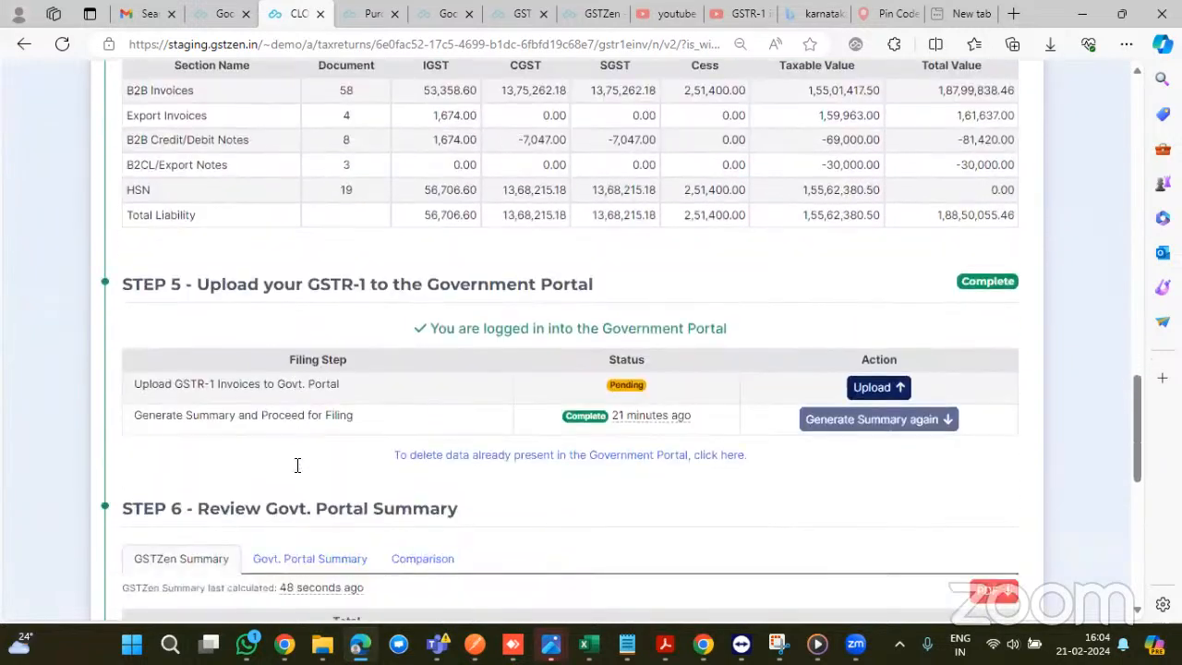
pyautogui.scroll(20, 666, 412)
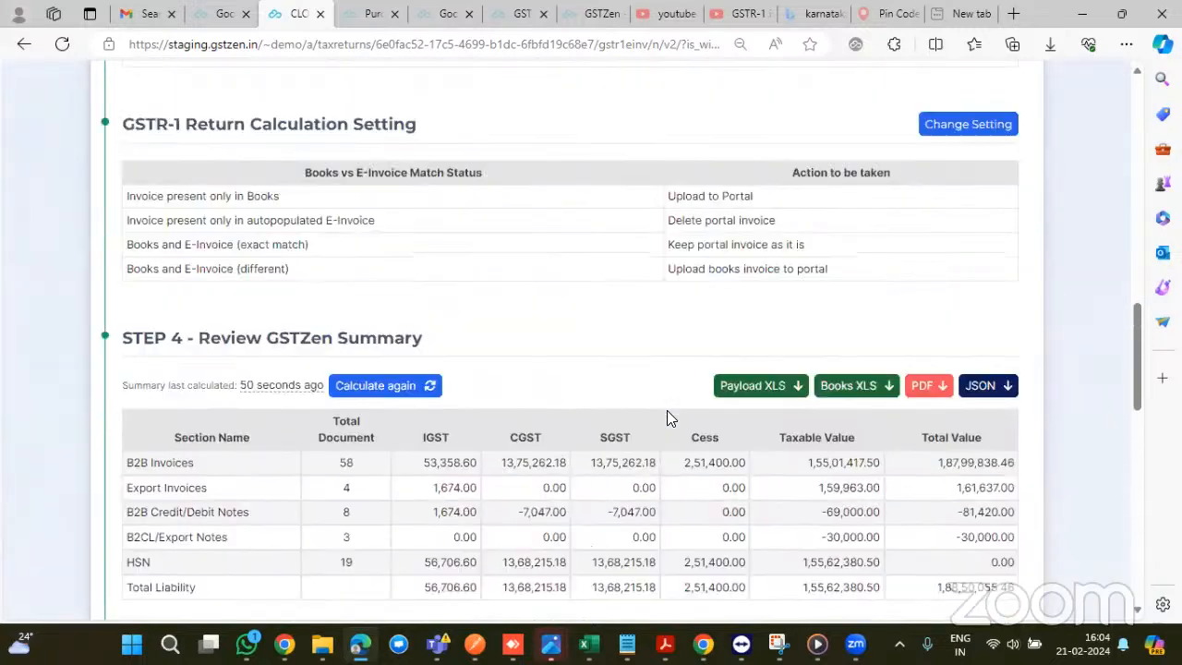
pyautogui.scroll(2, 667, 410)
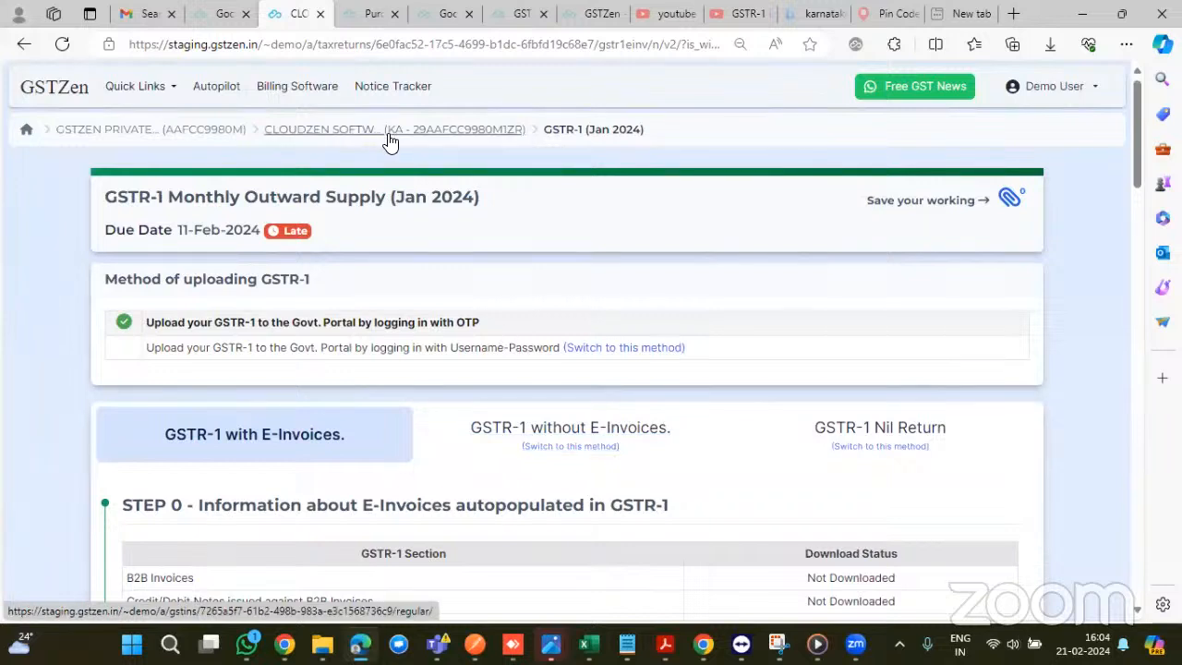
# - Return to the GSTIN dashboard and browse the Notice Tracker's notices and orders across all GSTINs
pyautogui.click(59, 100)
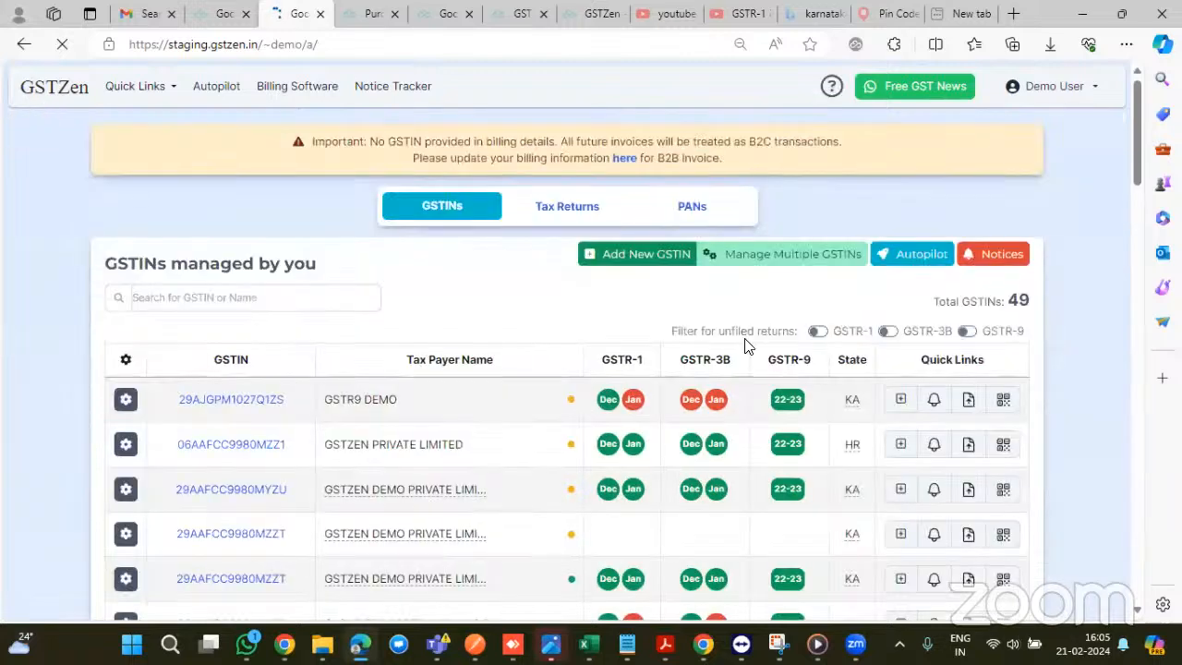
pyautogui.scroll(-1, 970, 228)
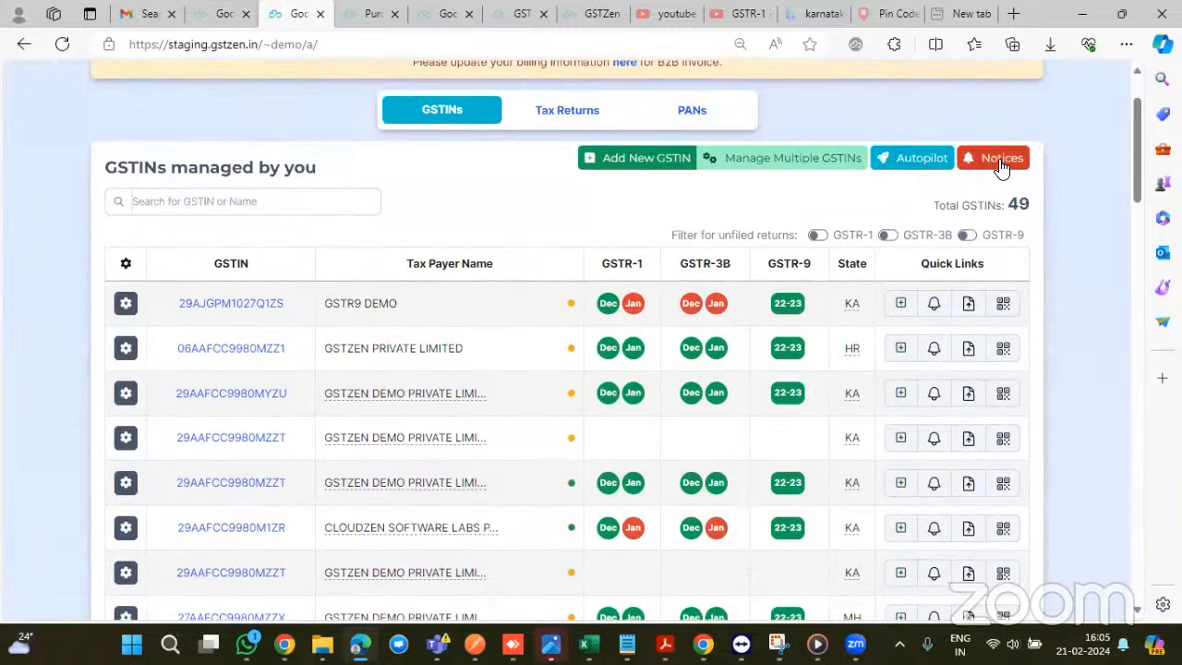
pyautogui.click(1001, 164)
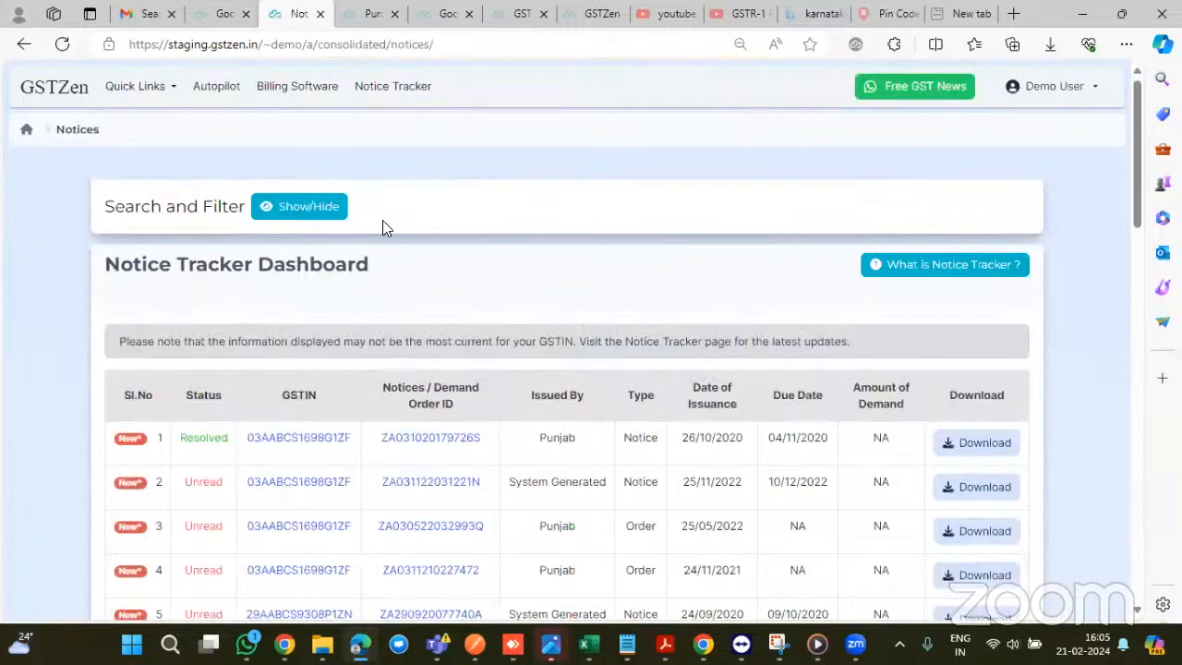
pyautogui.scroll(-2, 382, 227)
pyautogui.scroll(-3, 383, 219)
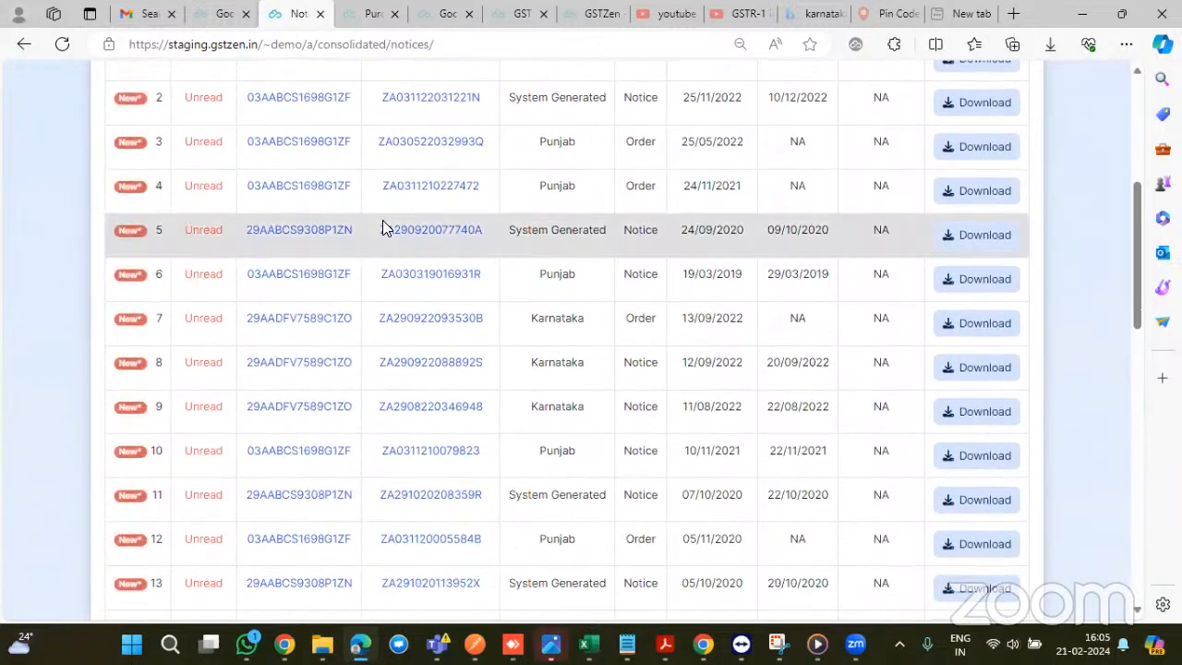
pyautogui.scroll(5, 382, 220)
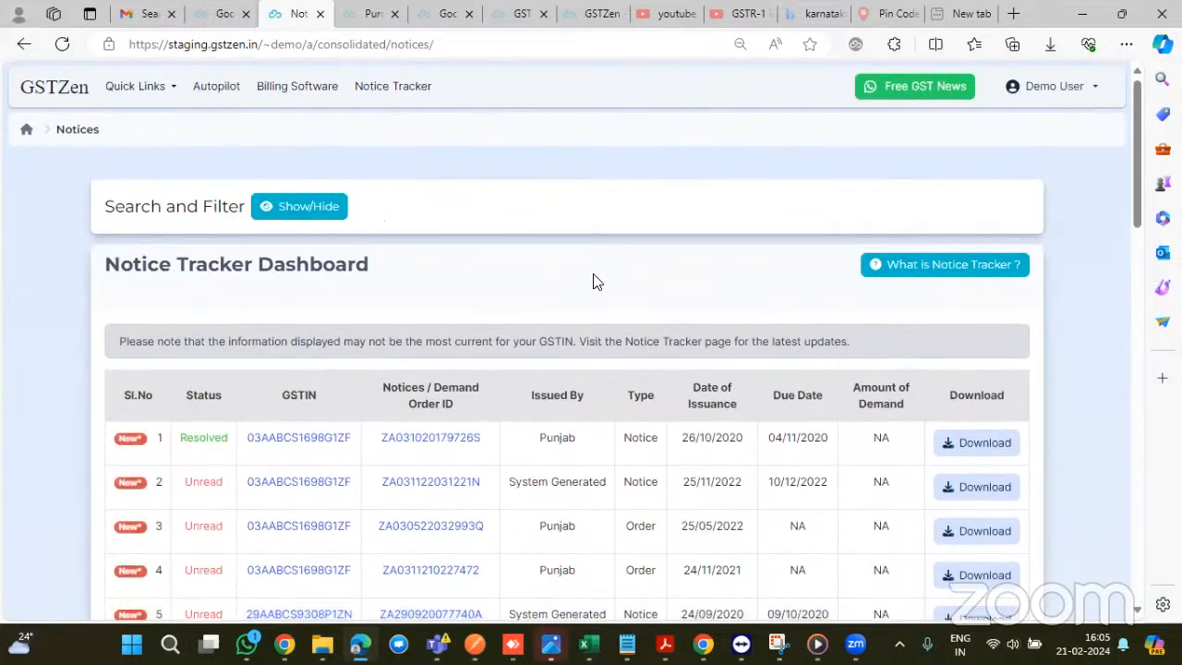
pyautogui.scroll(-3, 593, 275)
pyautogui.scroll(-4, 594, 281)
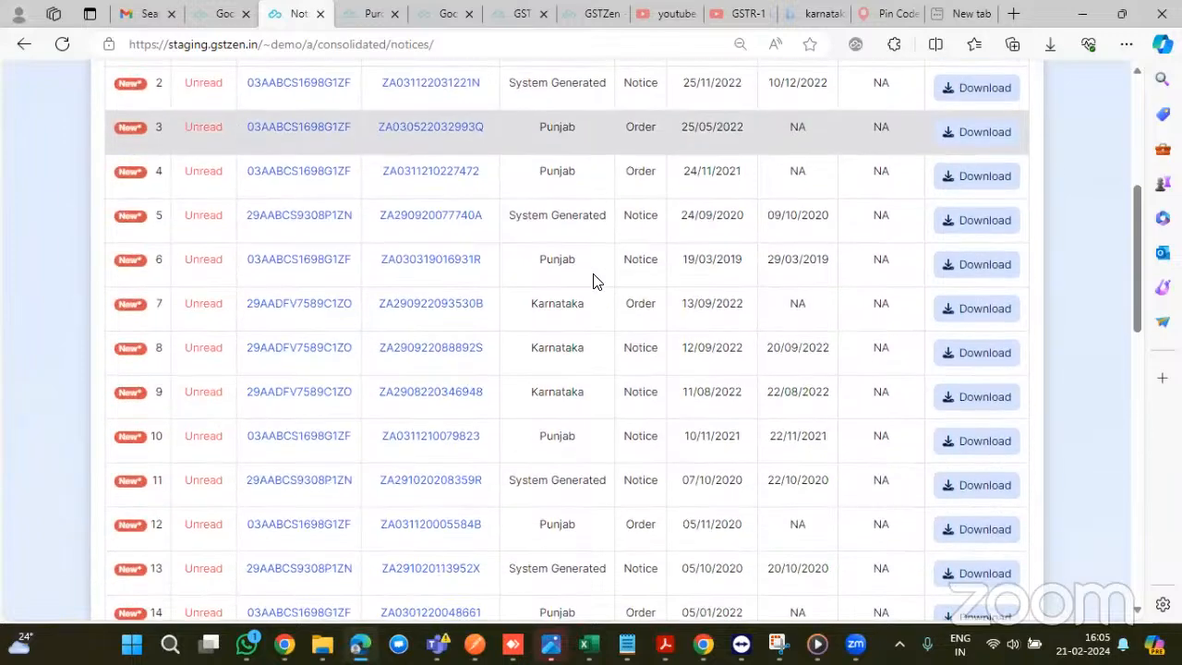
pyautogui.scroll(-3, 594, 279)
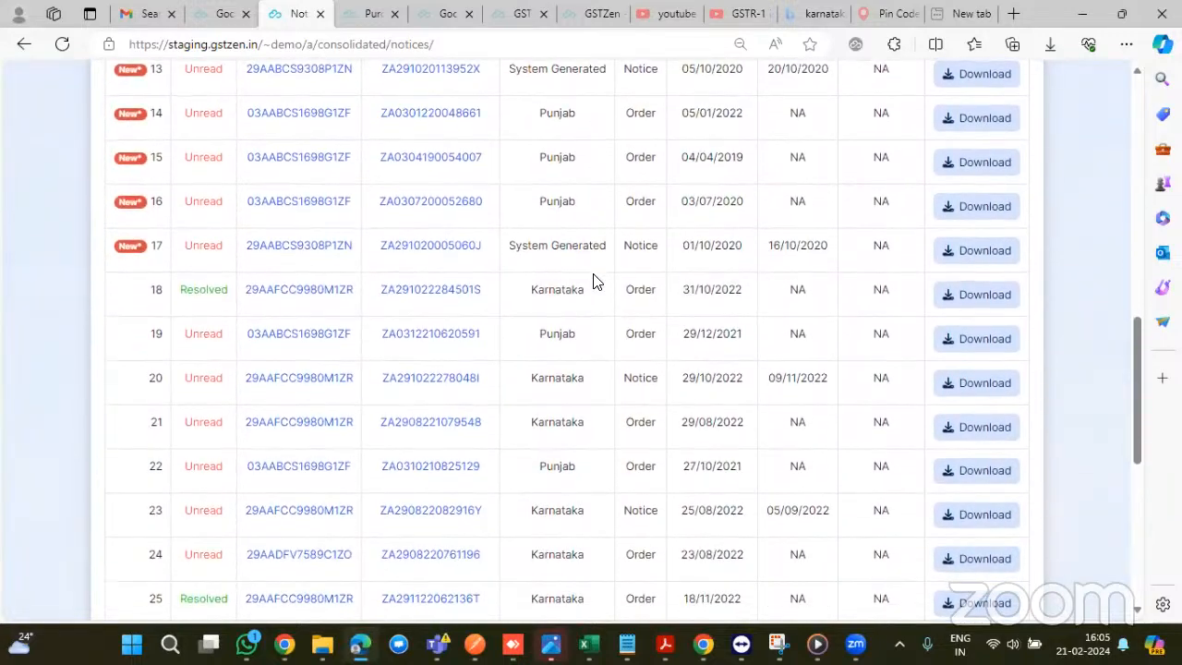
pyautogui.scroll(-3, 593, 281)
pyautogui.scroll(12, 593, 282)
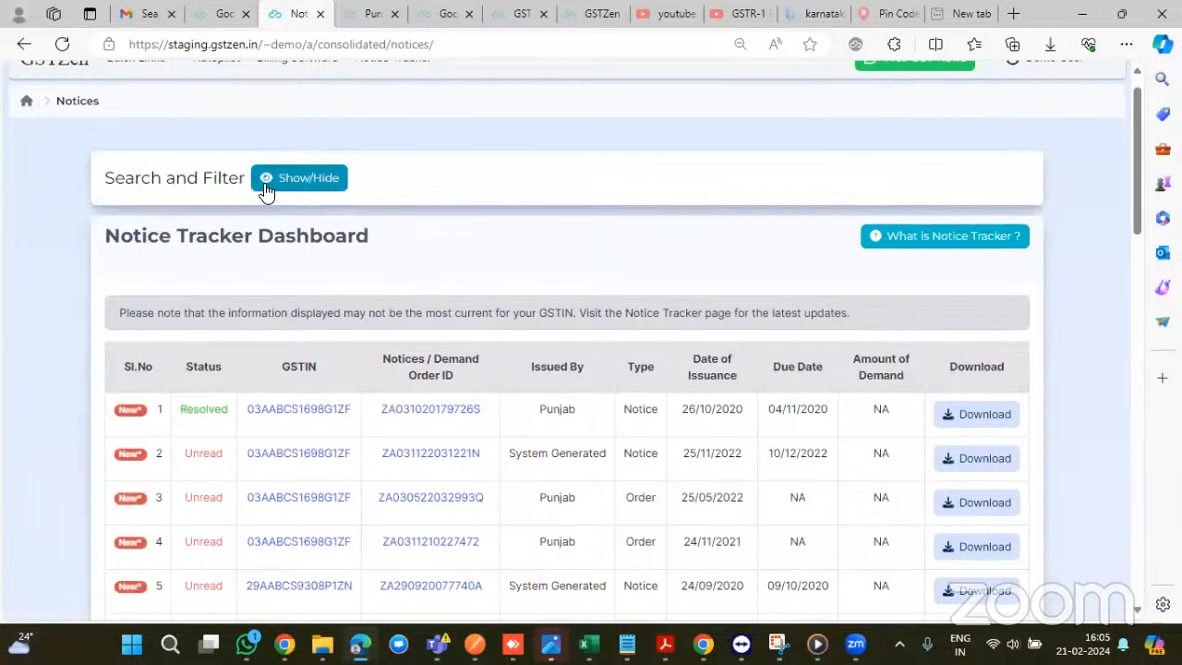
# - Expand the Search and Filter fields and scroll down to the Notice Tracker table
pyautogui.click(266, 190)
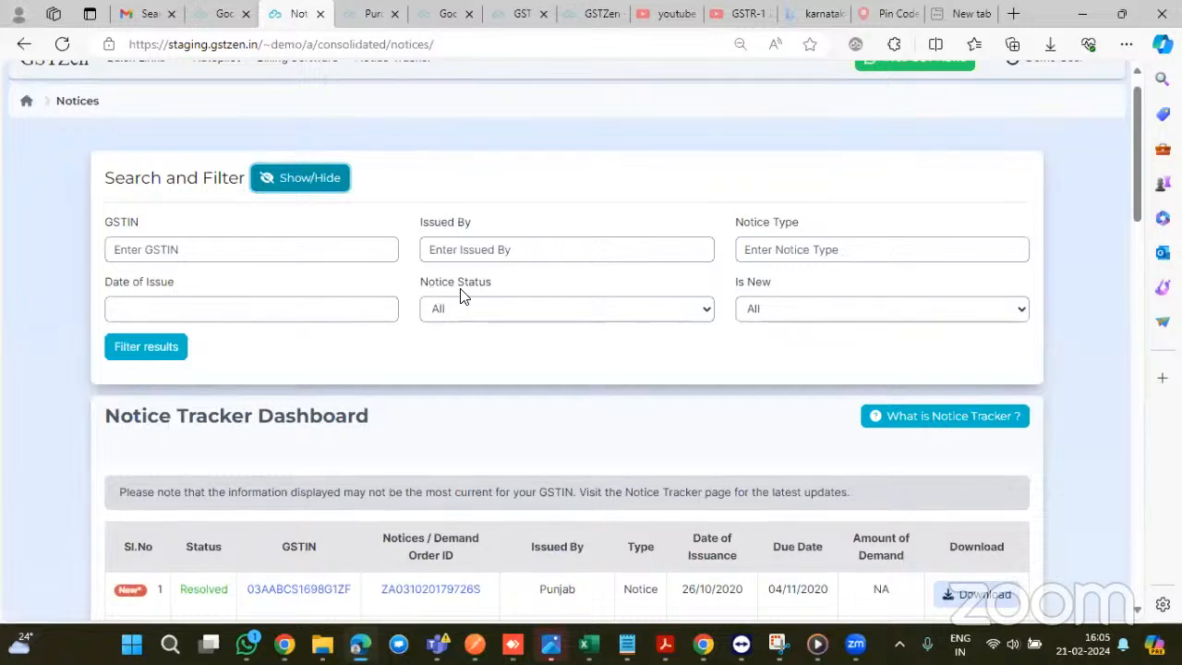
pyautogui.scroll(-1, 462, 296)
pyautogui.scroll(-2, 462, 295)
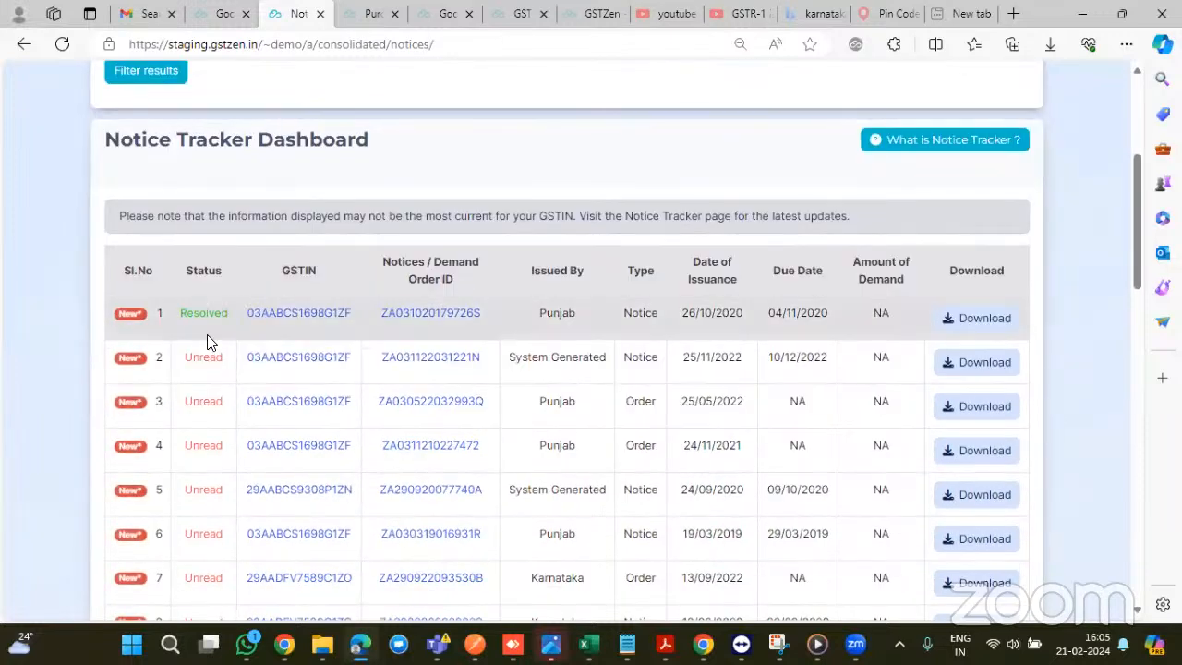
pyautogui.scroll(-1, 206, 386)
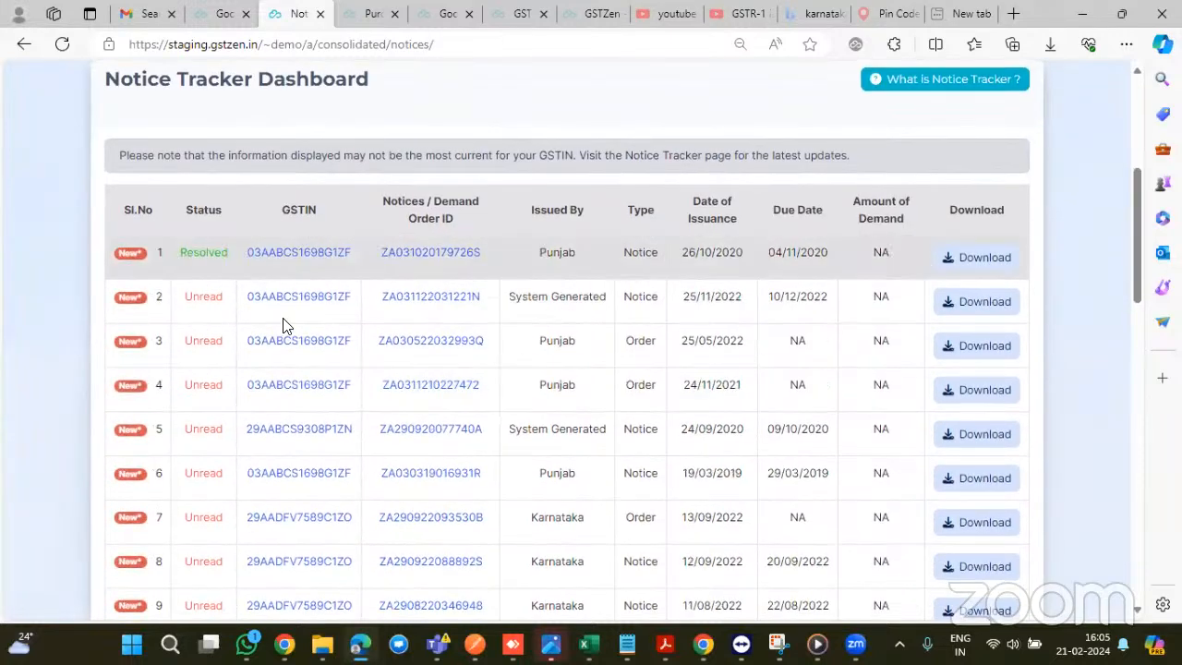
pyautogui.scroll(-1, 433, 304)
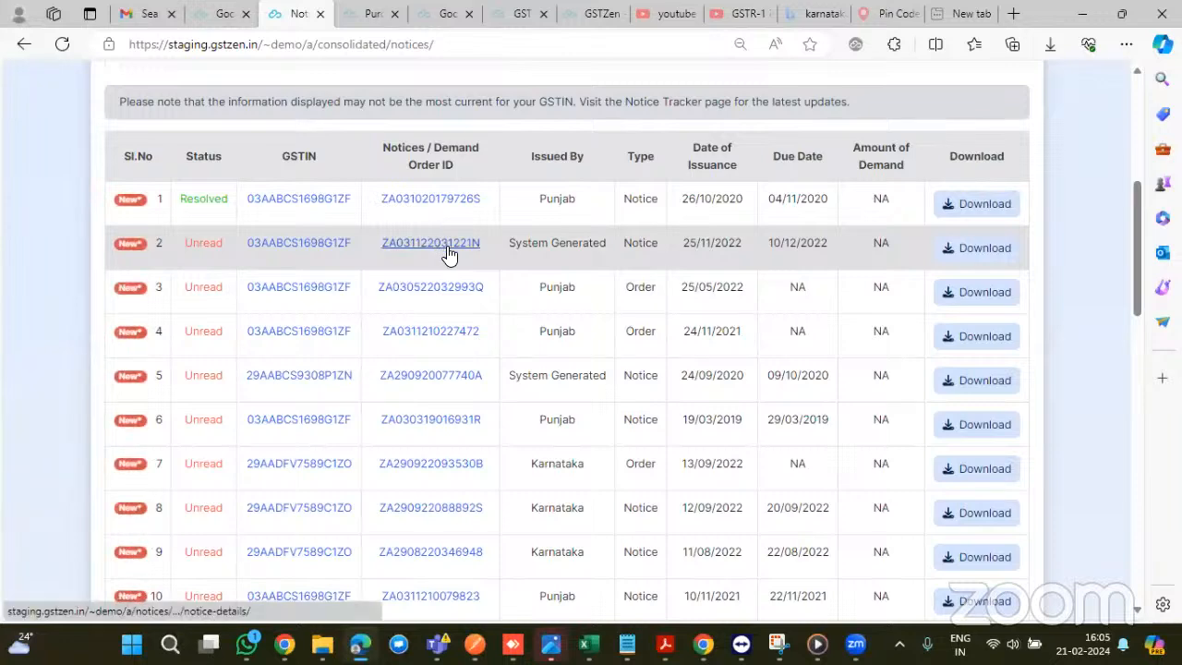
pyautogui.click(447, 254)
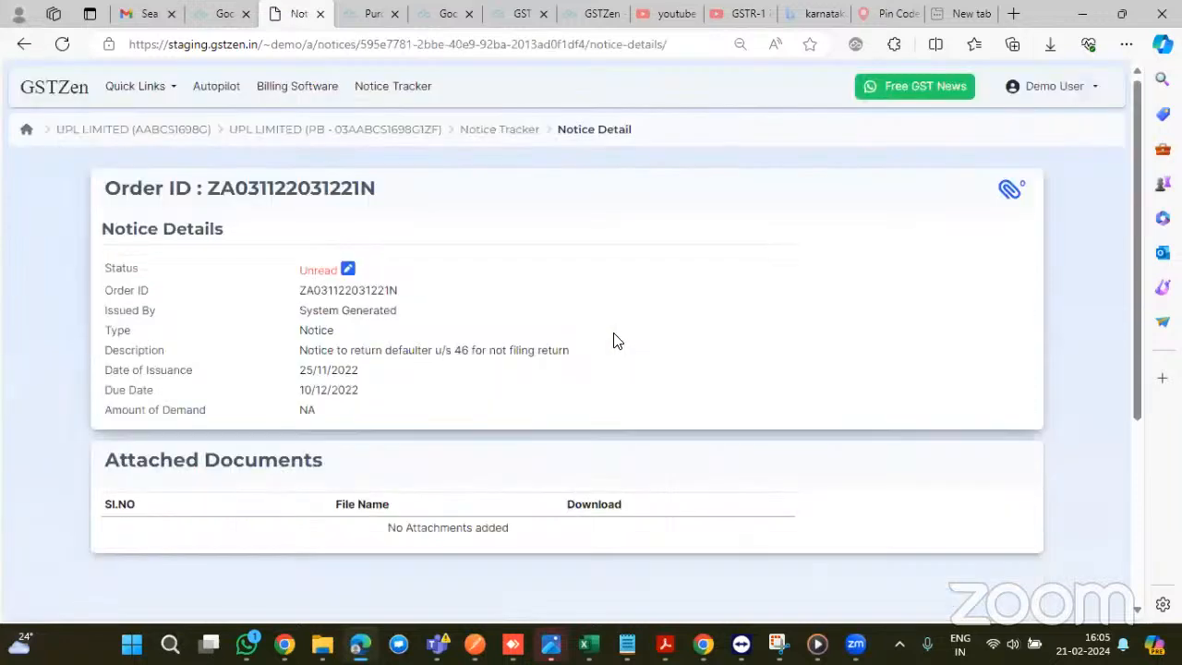
pyautogui.scroll(-1, 495, 343)
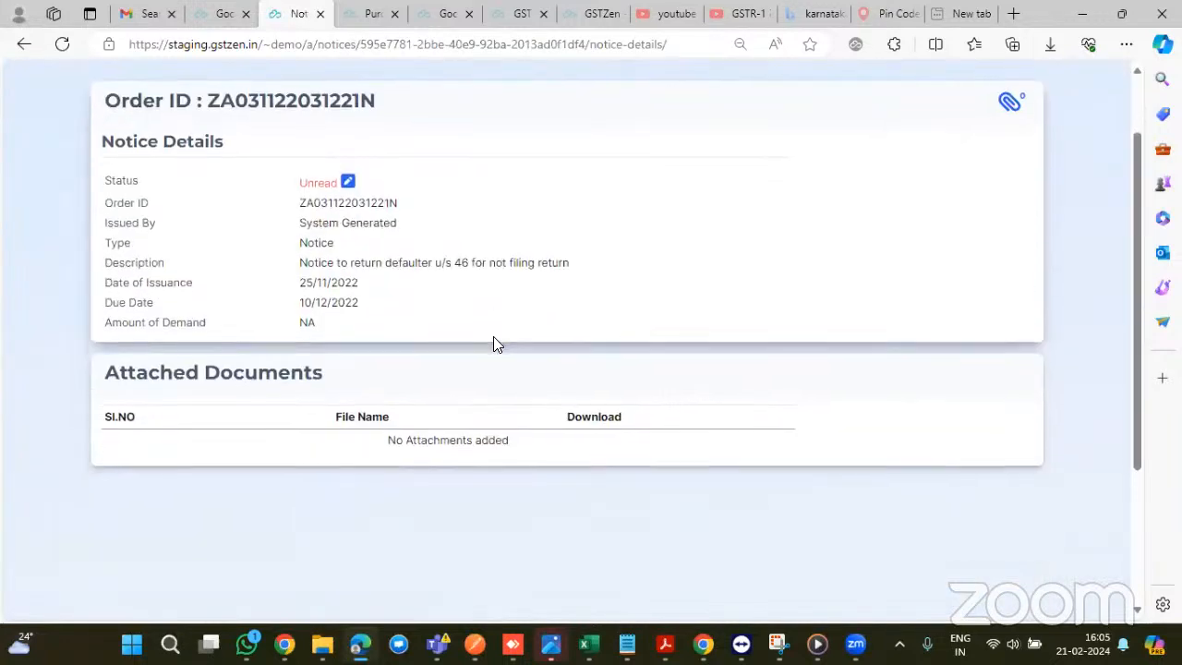
pyautogui.click(348, 184)
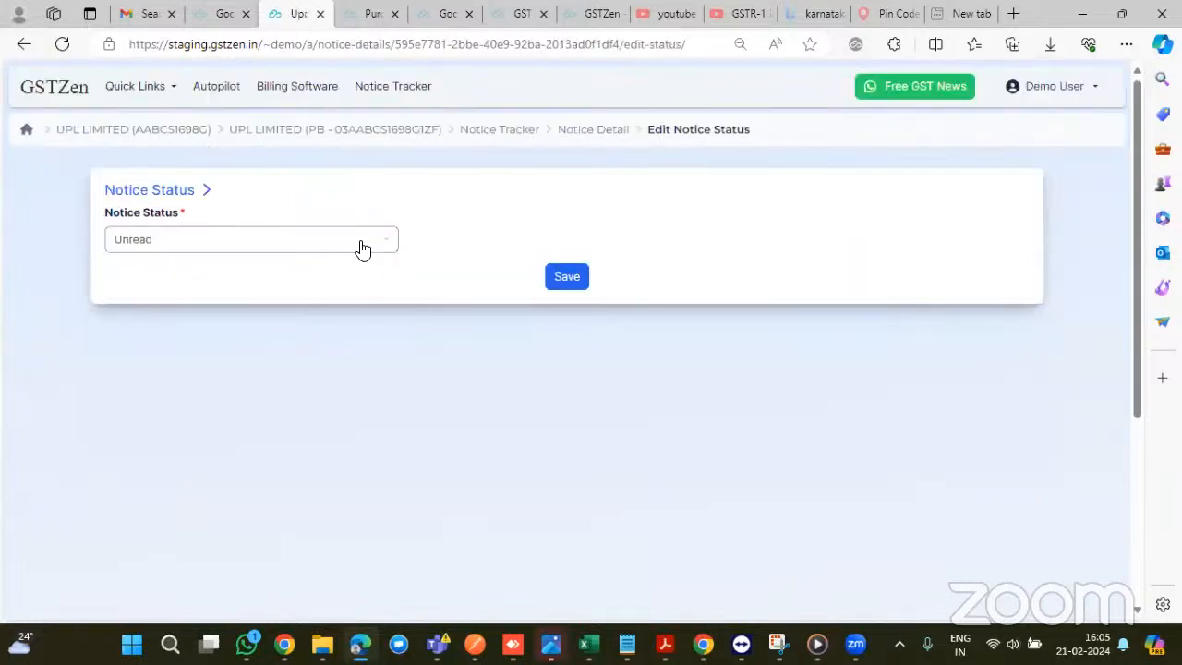
pyautogui.click(361, 246)
pyautogui.scroll(-1, 300, 348)
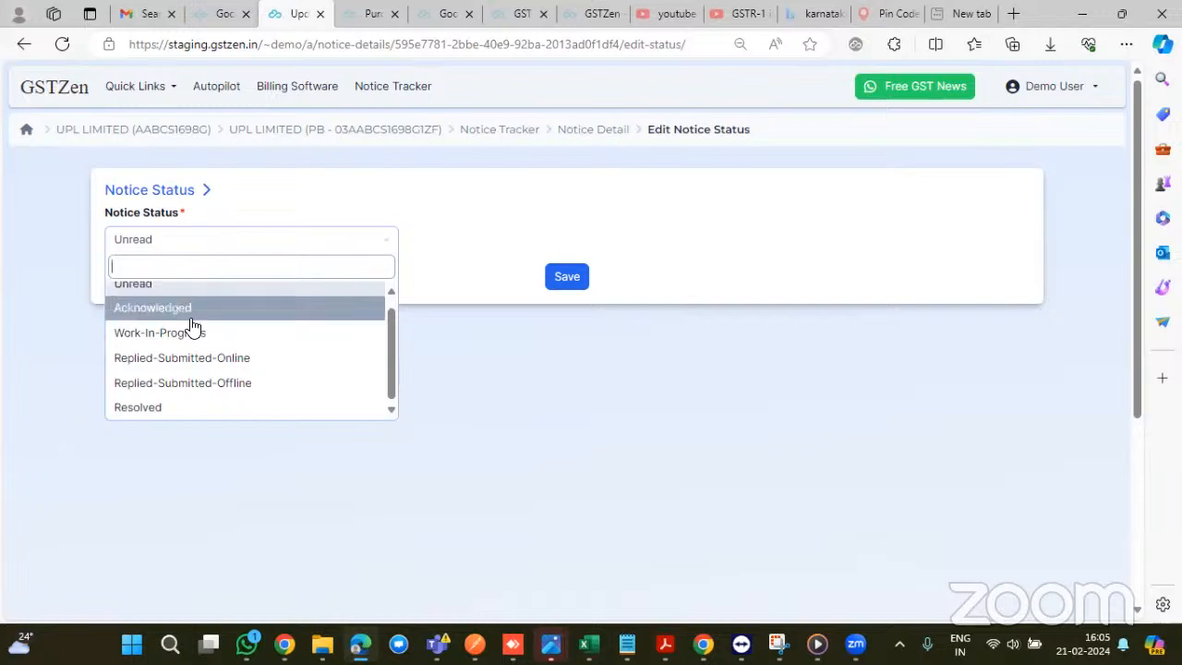
pyautogui.click(200, 360)
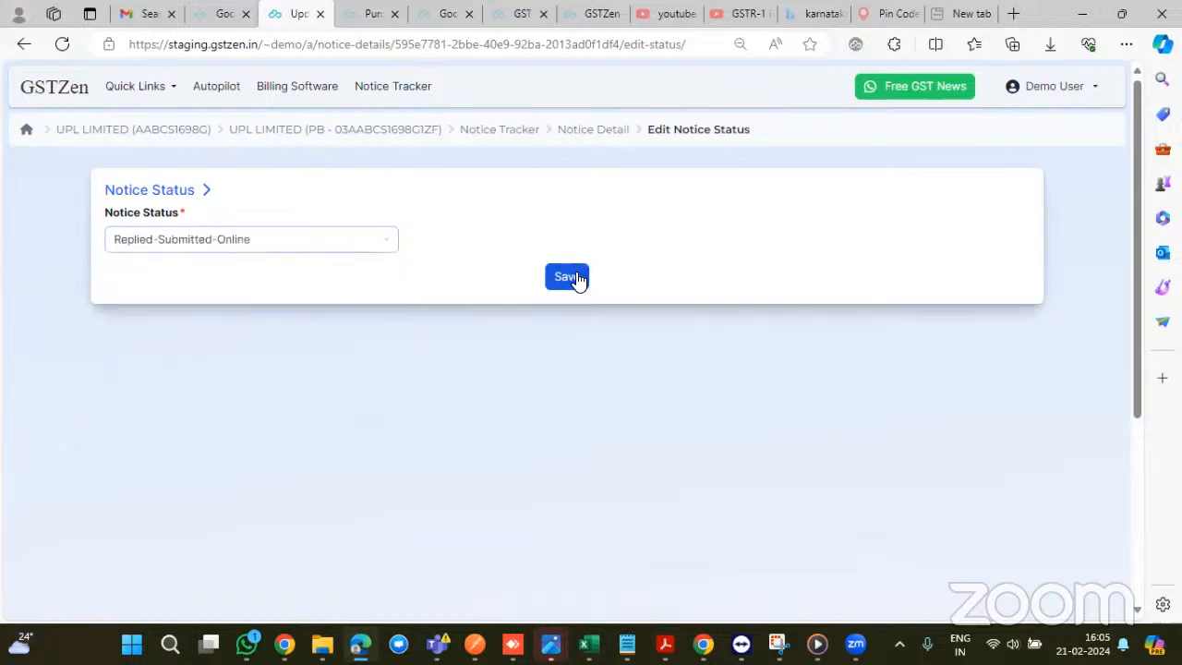
pyautogui.click(573, 278)
pyautogui.scroll(-2, 652, 305)
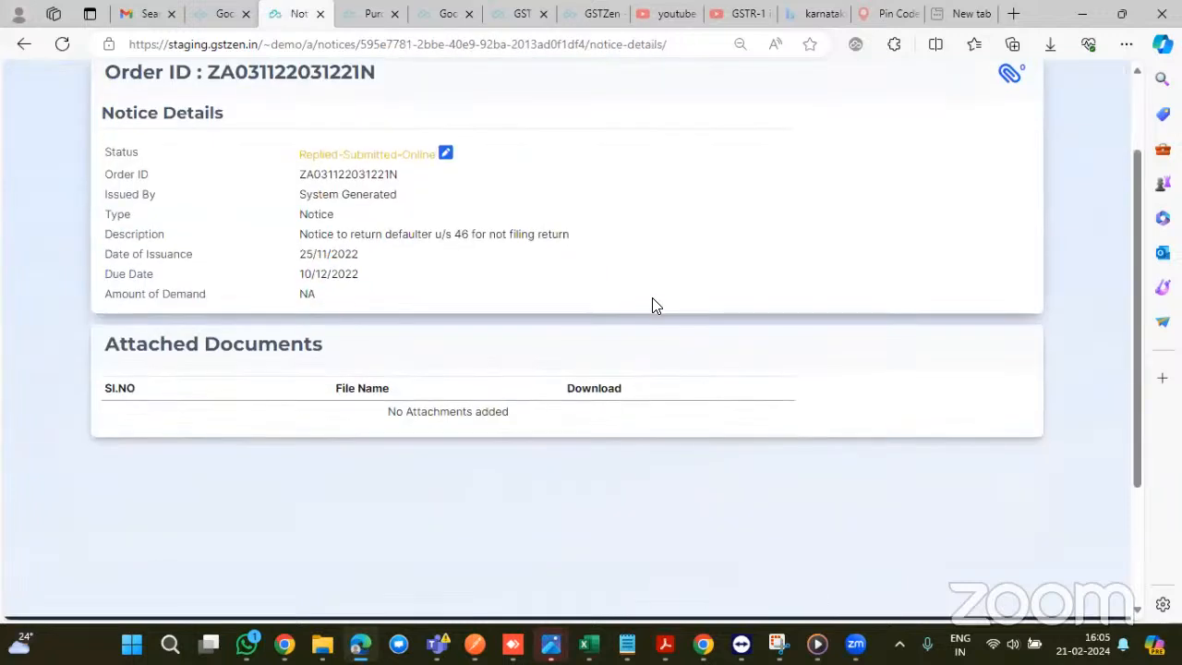
pyautogui.scroll(2, 652, 306)
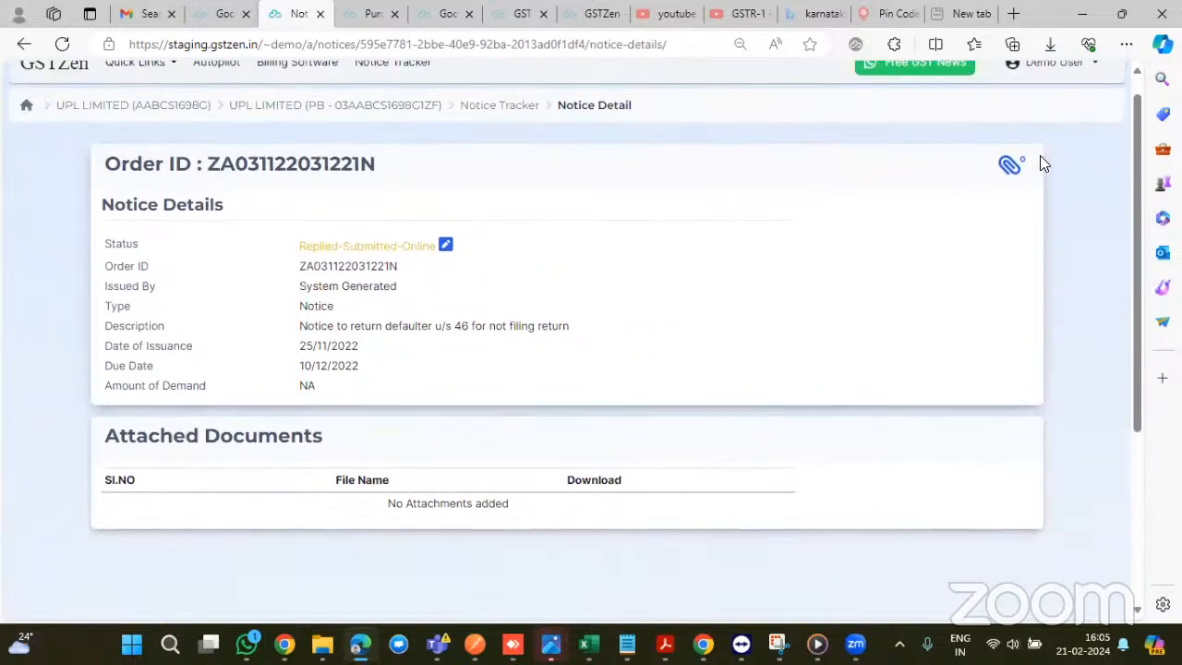
# - Check that the notice has no attachments, then return to the 49-GSTIN home dashboard
pyautogui.click(1011, 170)
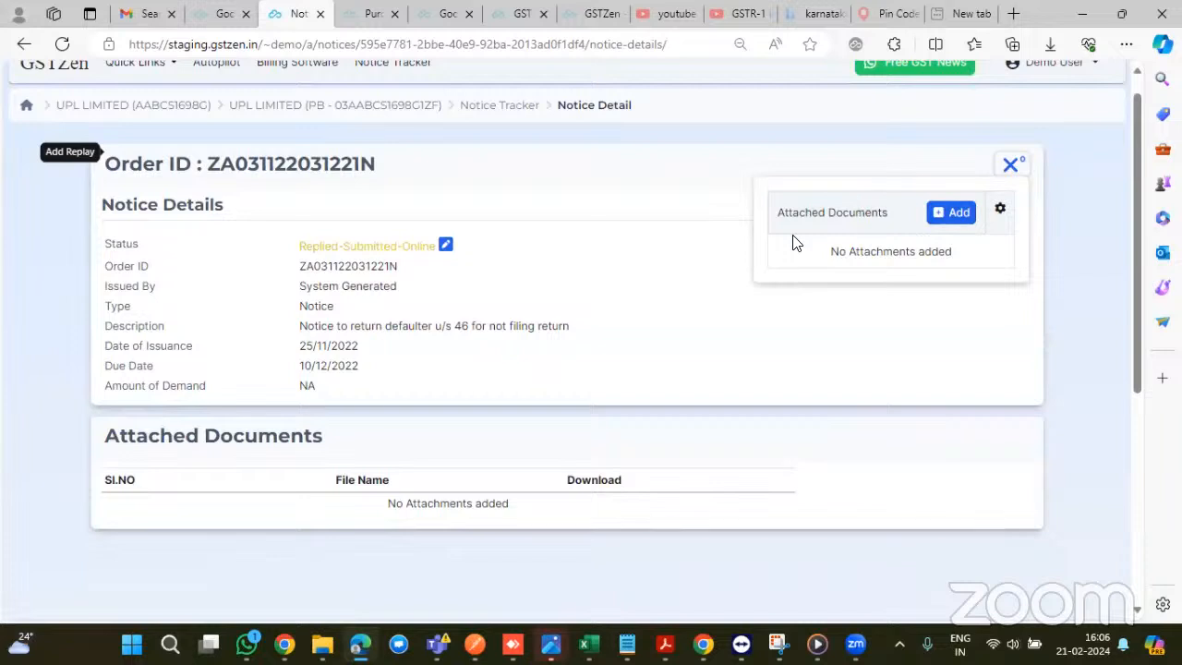
pyautogui.click(1006, 167)
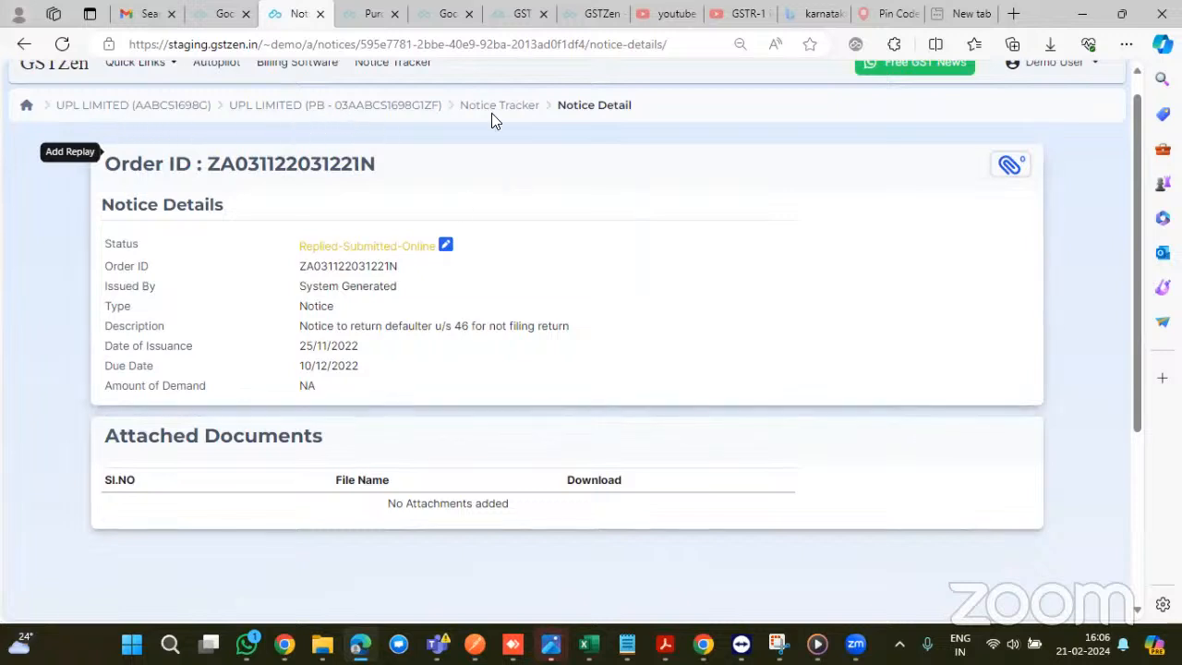
pyautogui.click(37, 69)
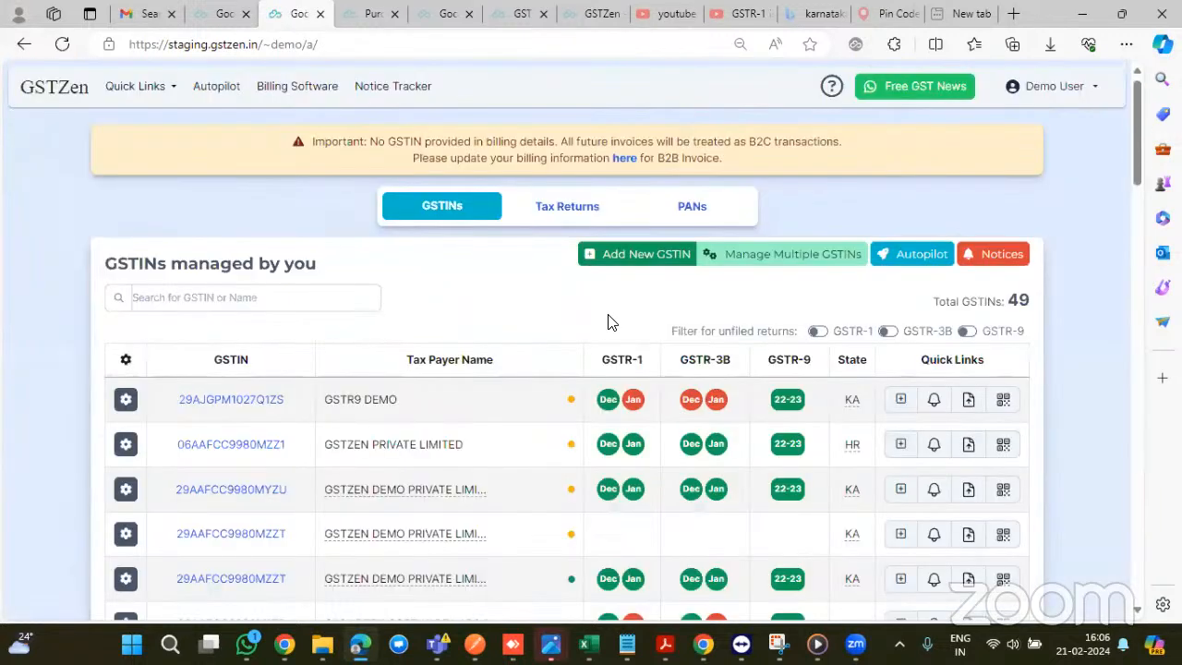
pyautogui.scroll(-3, 607, 322)
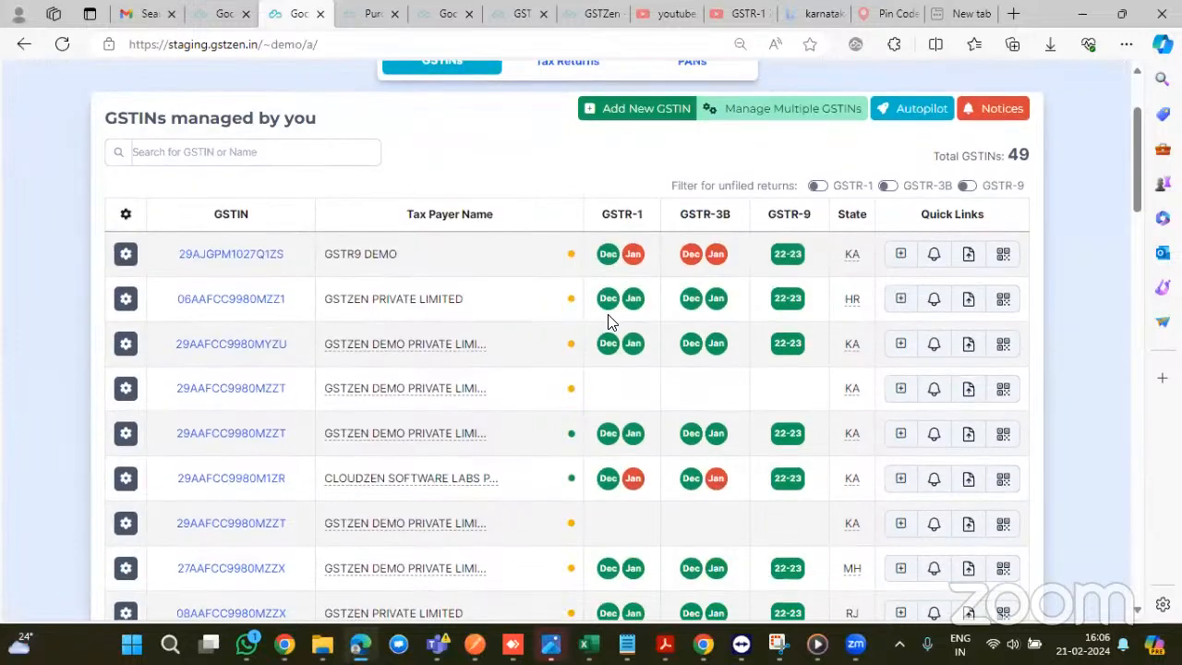